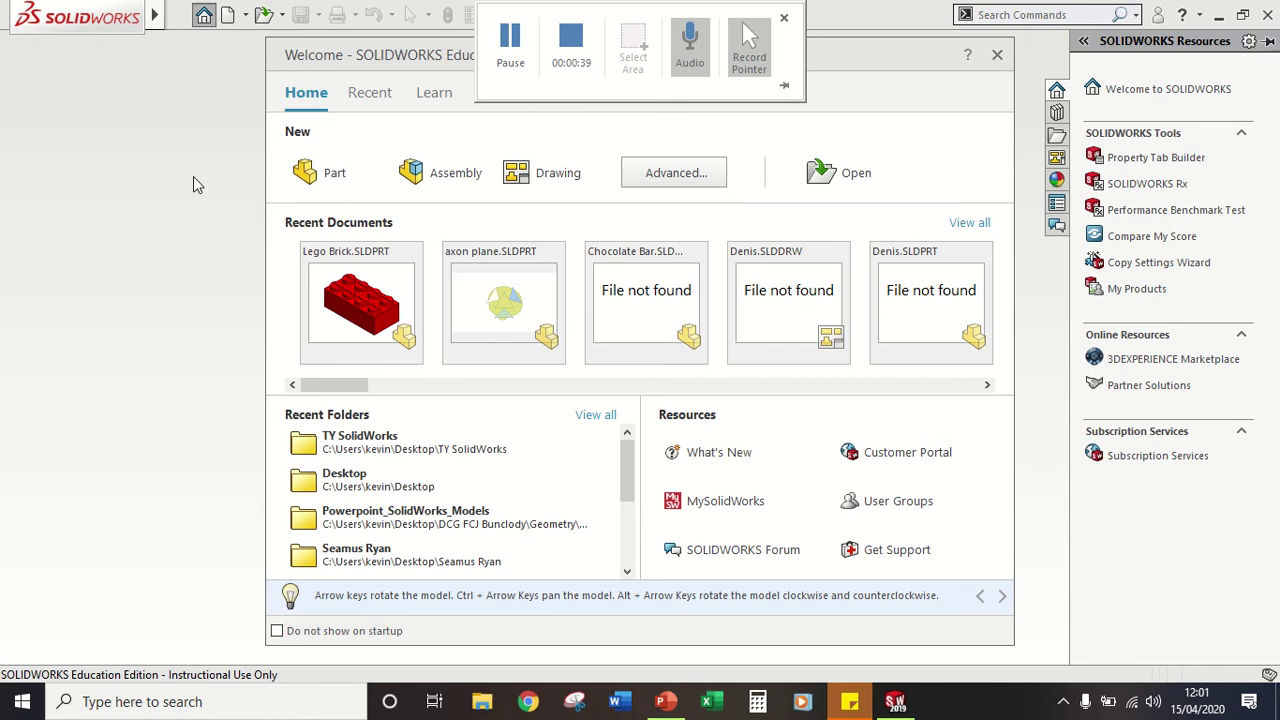
# Step: Create a new part document and clear the overlays from the modelling area
pyautogui.click(333, 178)
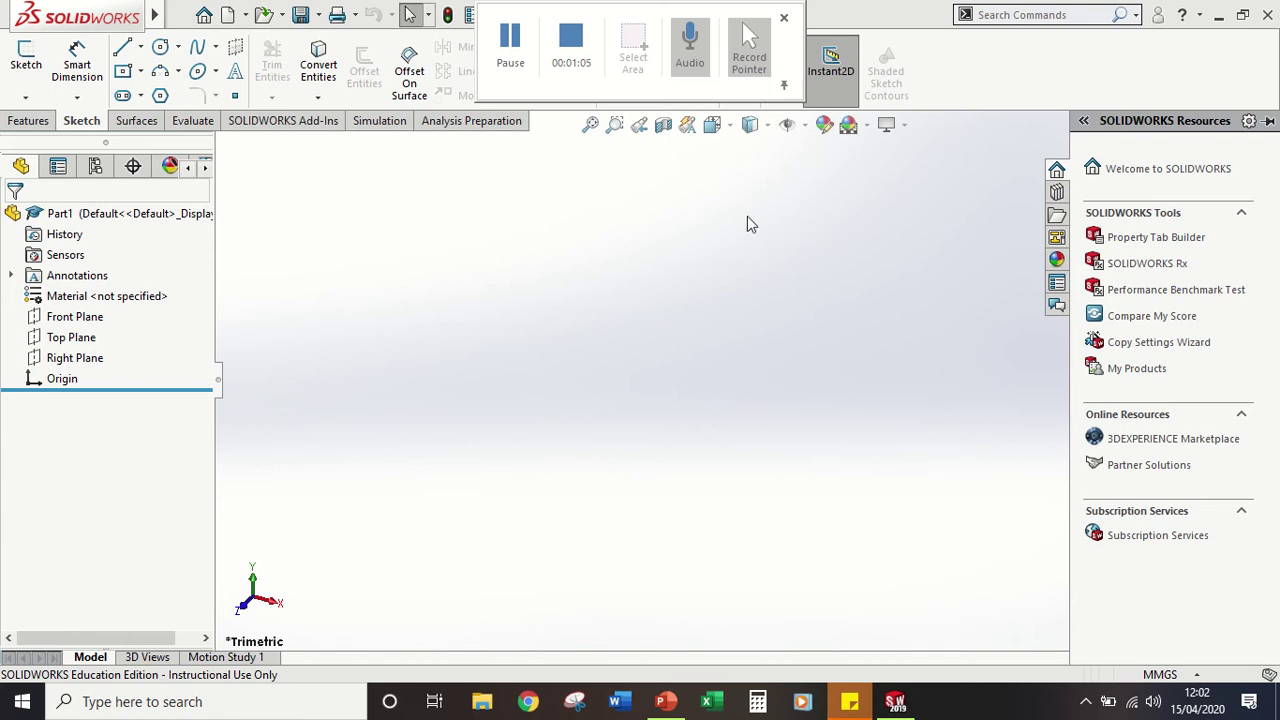
pyautogui.click(785, 85)
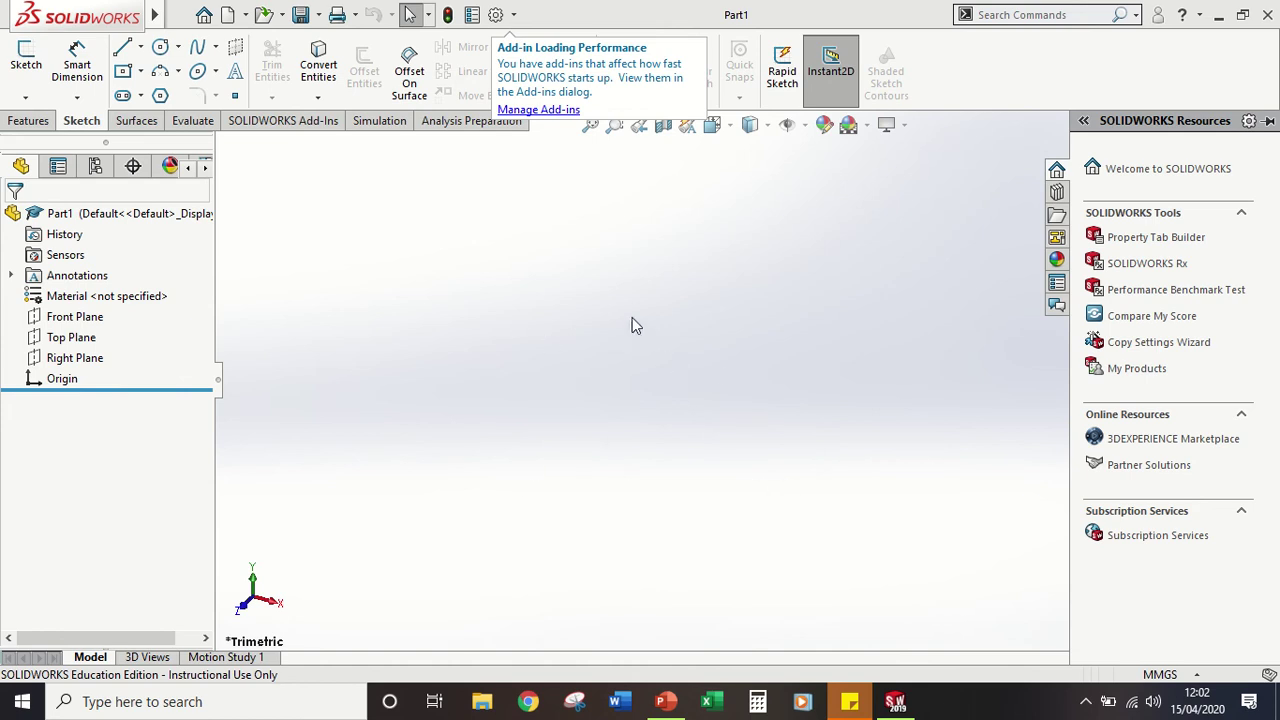
pyautogui.click(646, 434)
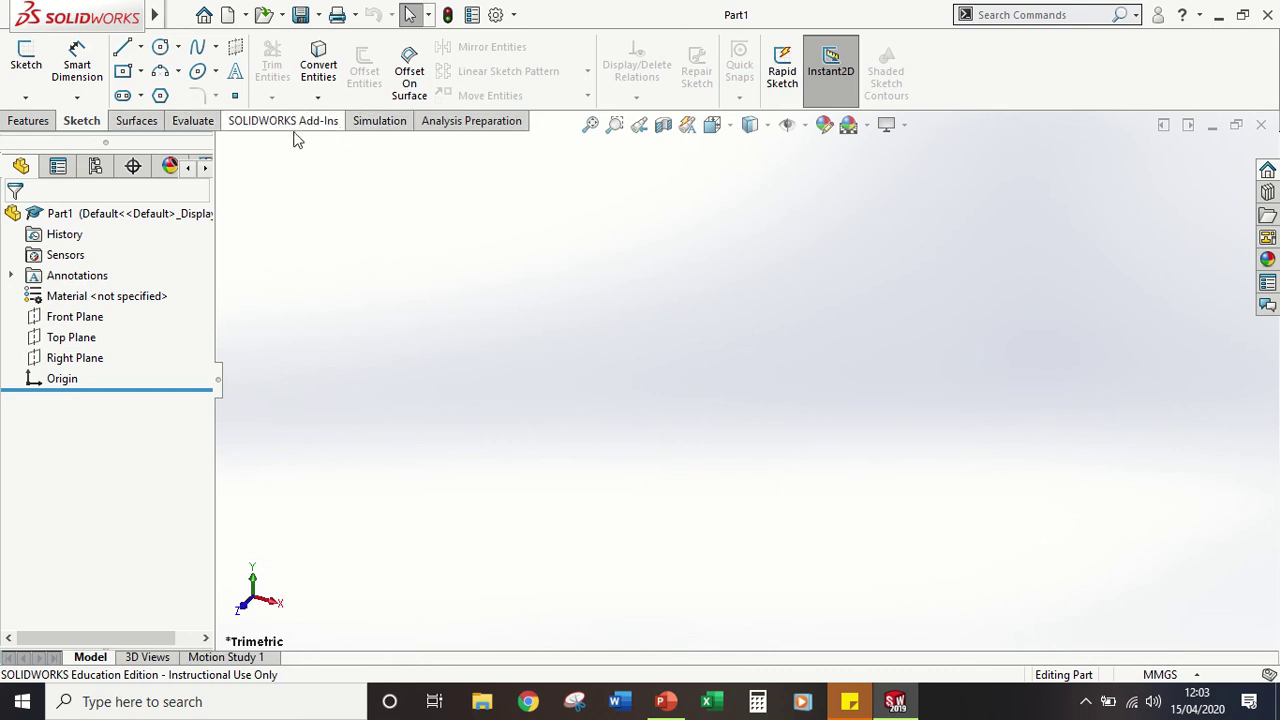
pyautogui.click(24, 121)
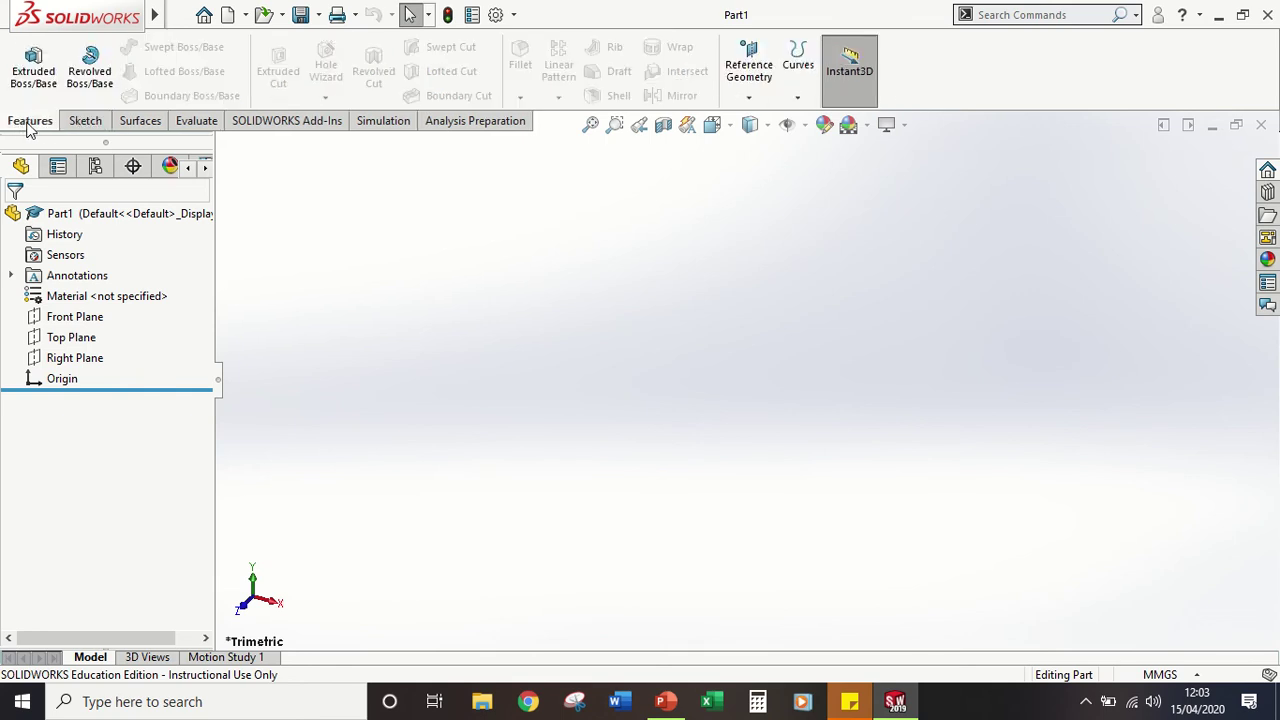
pyautogui.click(80, 121)
pyautogui.click(140, 121)
pyautogui.click(272, 121)
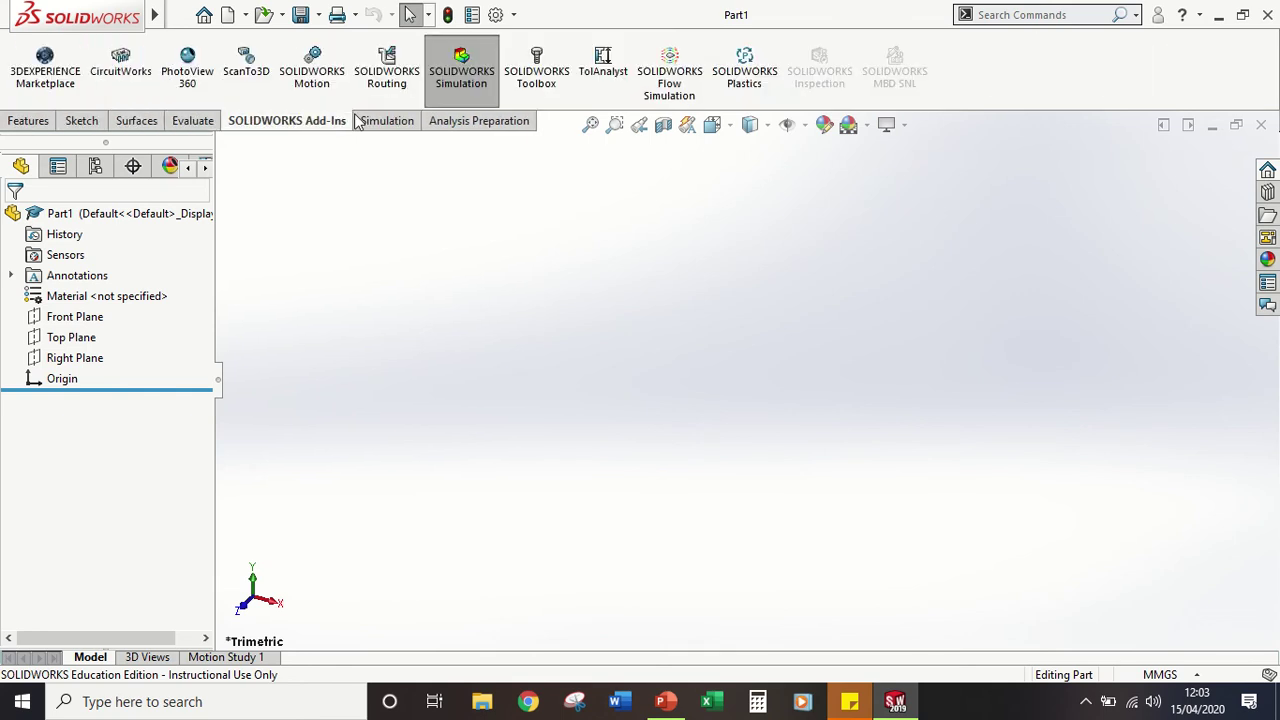
pyautogui.click(378, 121)
pyautogui.click(80, 121)
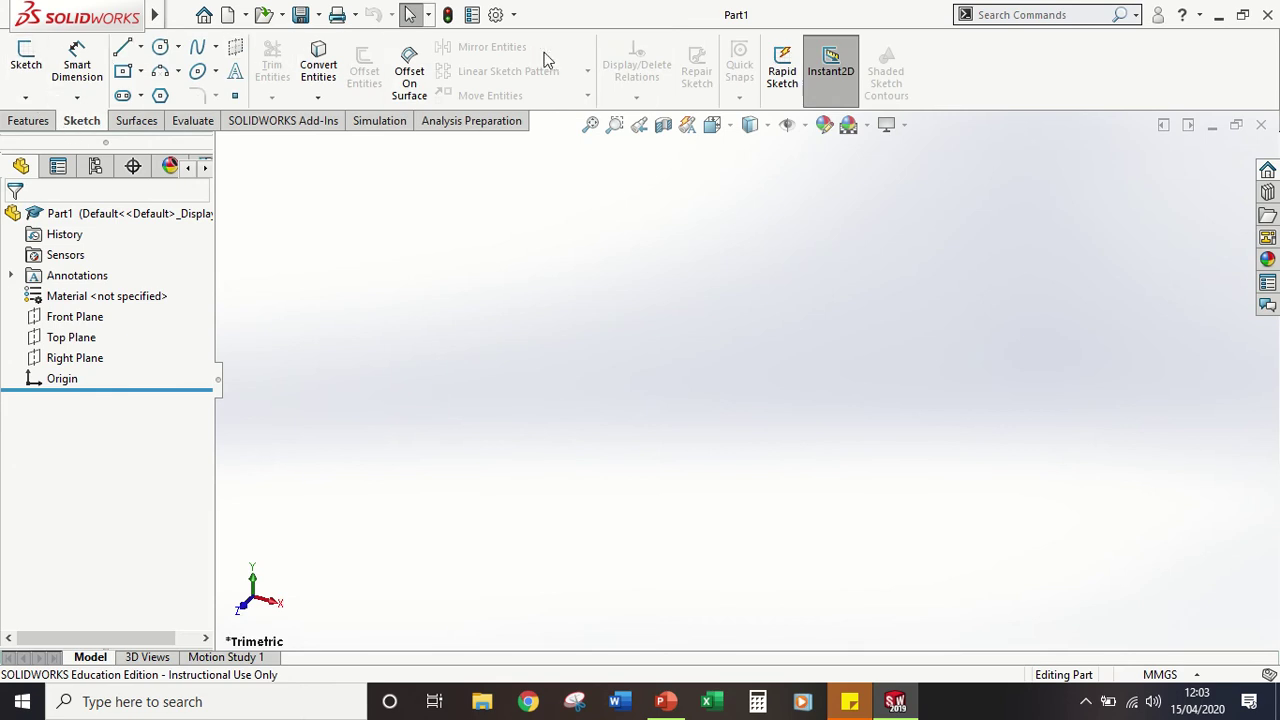
pyautogui.click(29, 121)
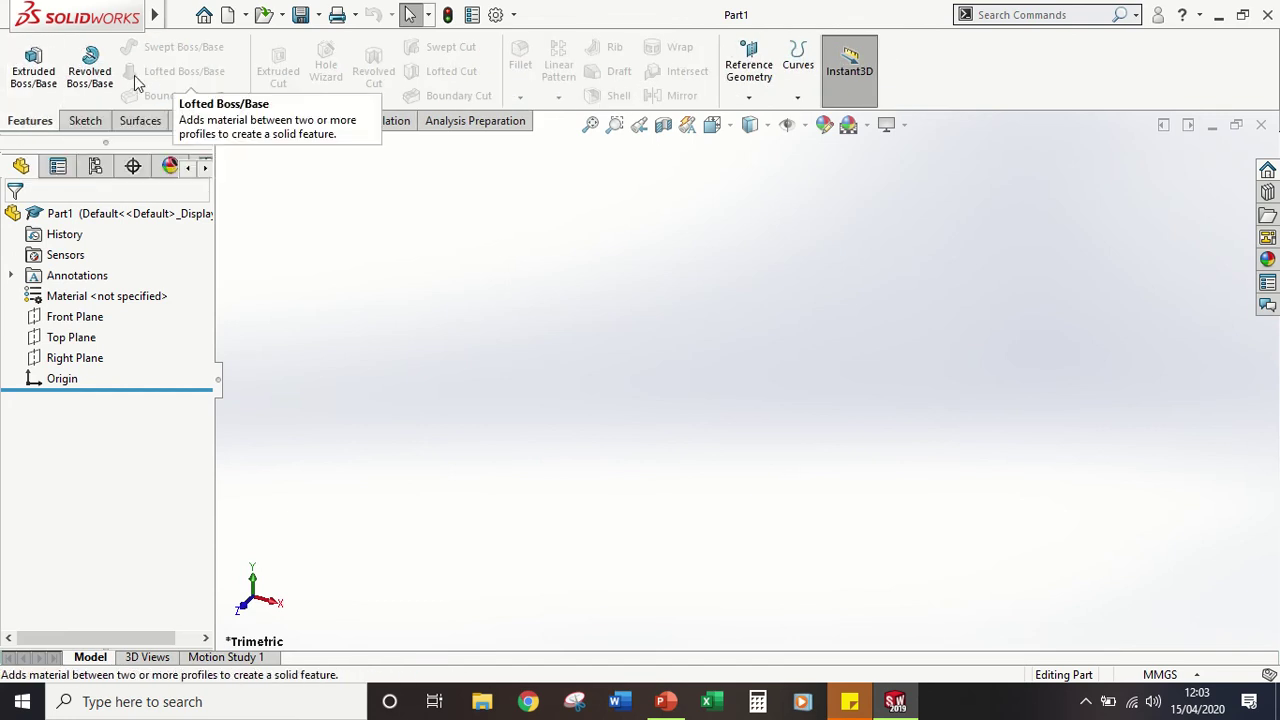
pyautogui.click(82, 121)
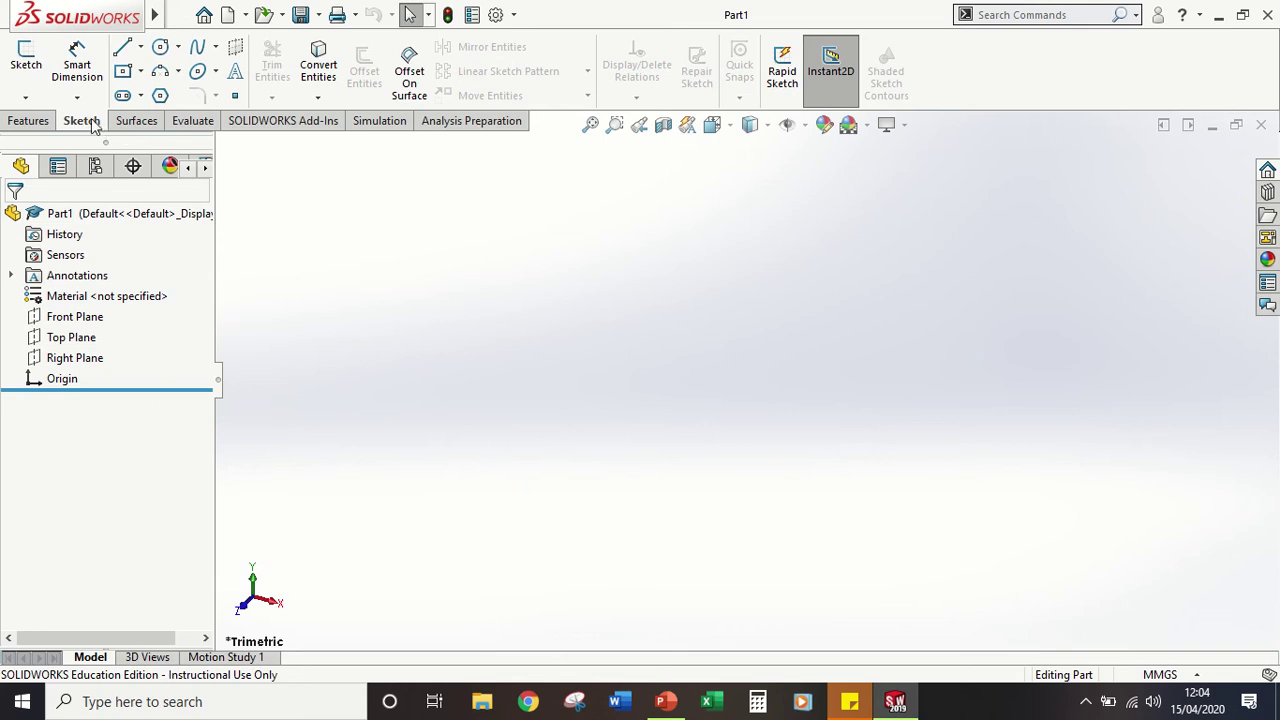
pyautogui.click(48, 121)
# Step: Start a new sketch on the Top Plane
pyautogui.click(94, 121)
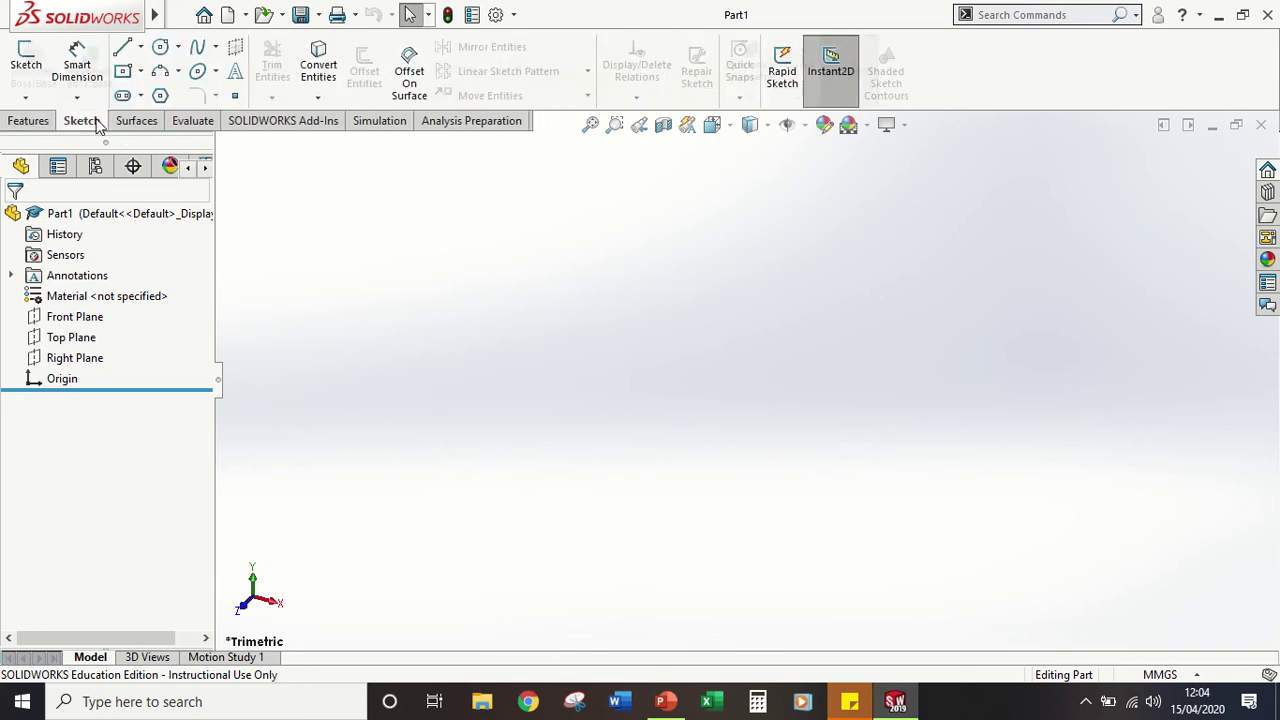
pyautogui.click(26, 60)
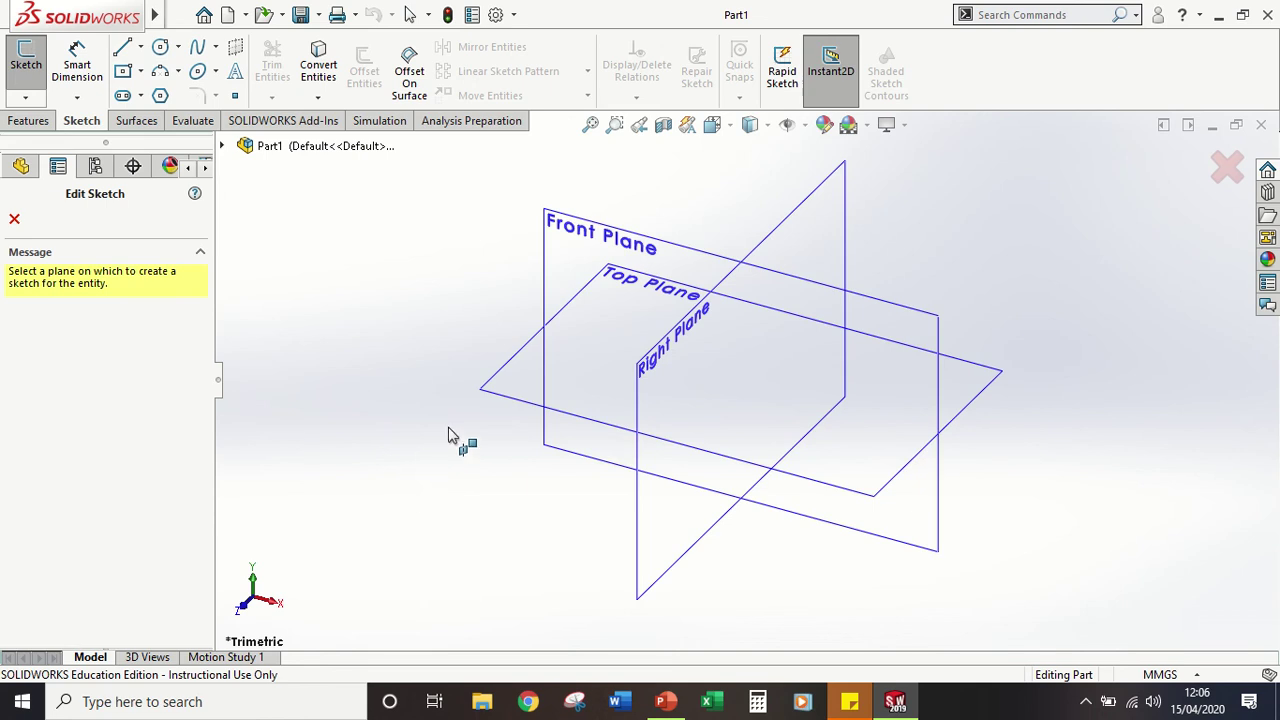
pyautogui.click(485, 398)
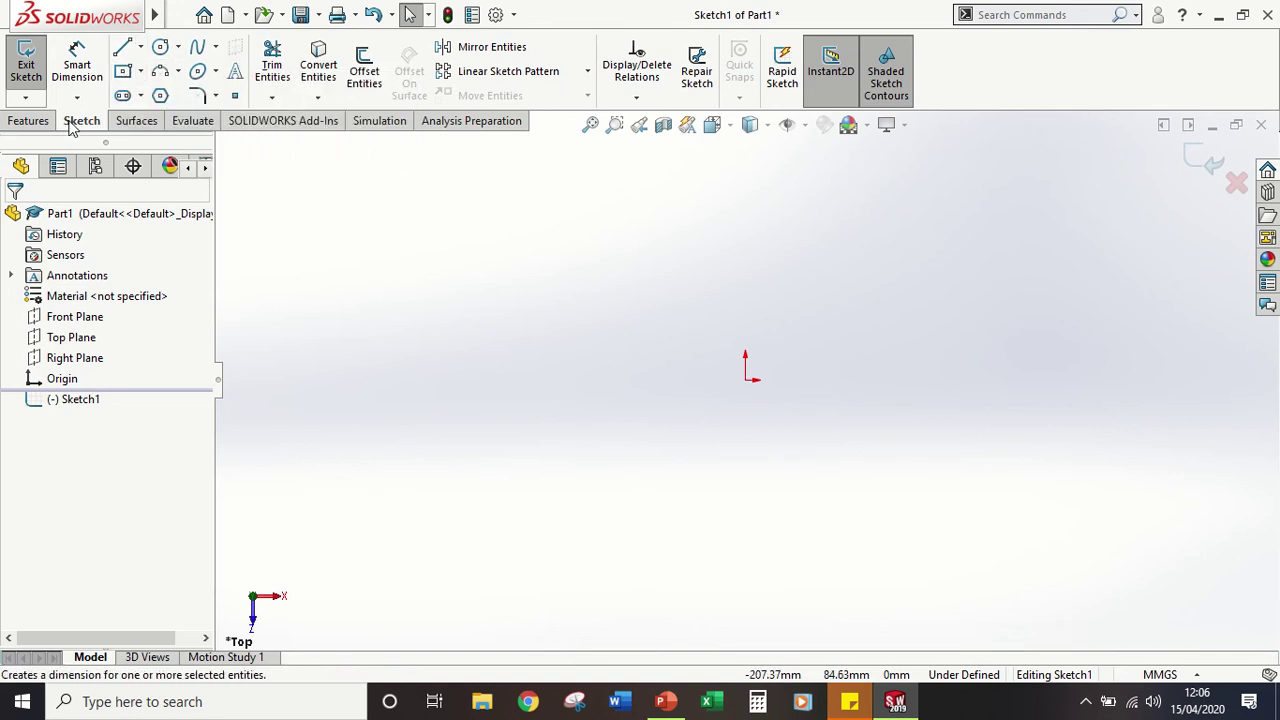
# Step: Sketch a center rectangle about 94 mm high, centred on the origin
pyautogui.click(141, 76)
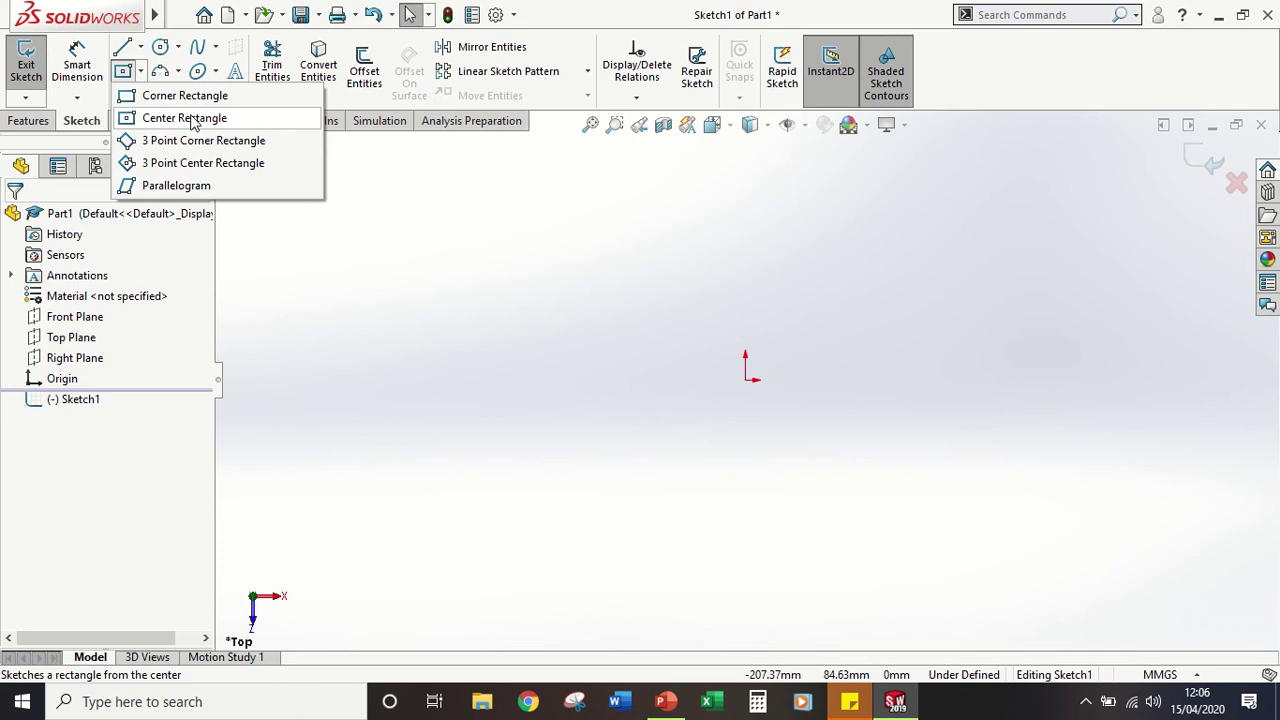
pyautogui.click(190, 120)
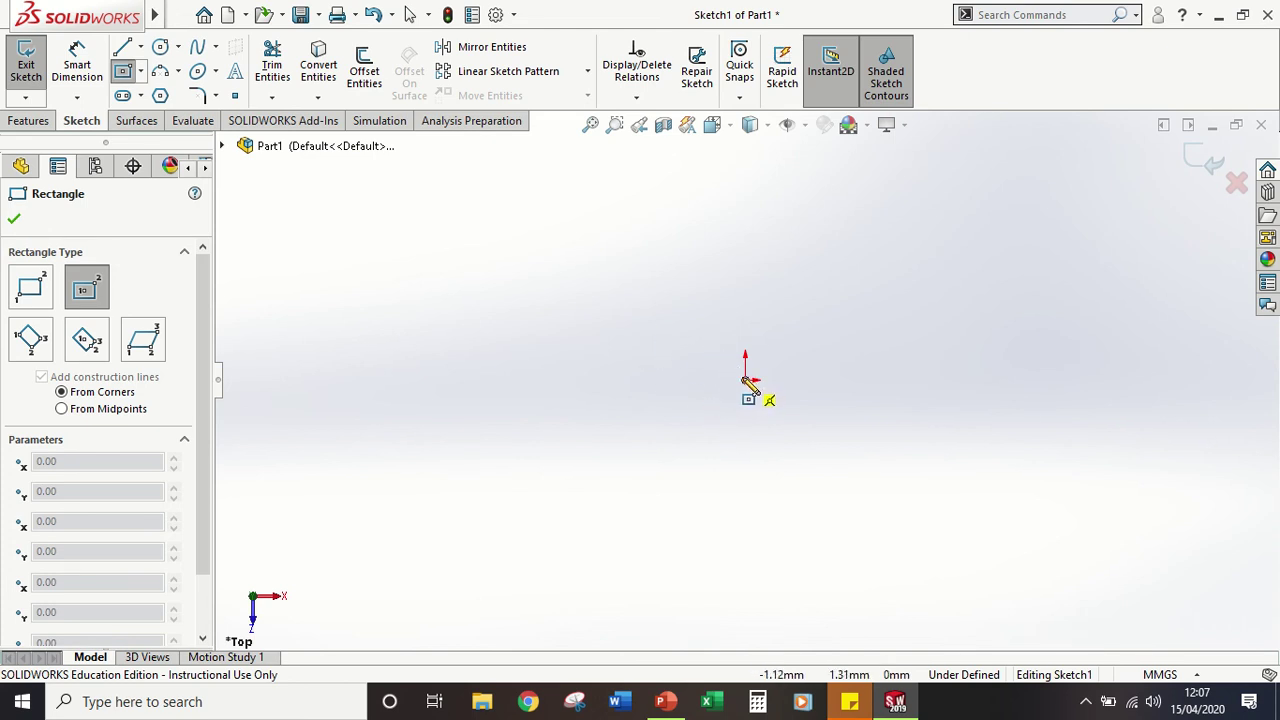
pyautogui.click(745, 380)
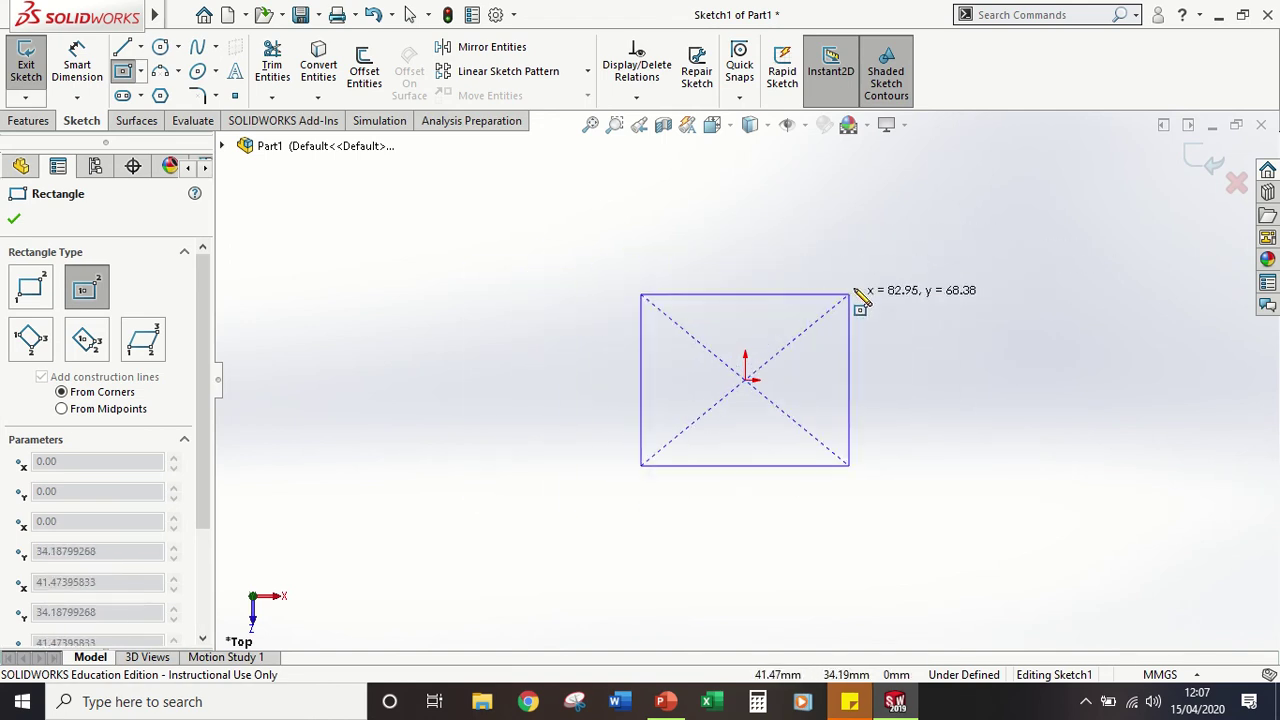
pyautogui.click(898, 263)
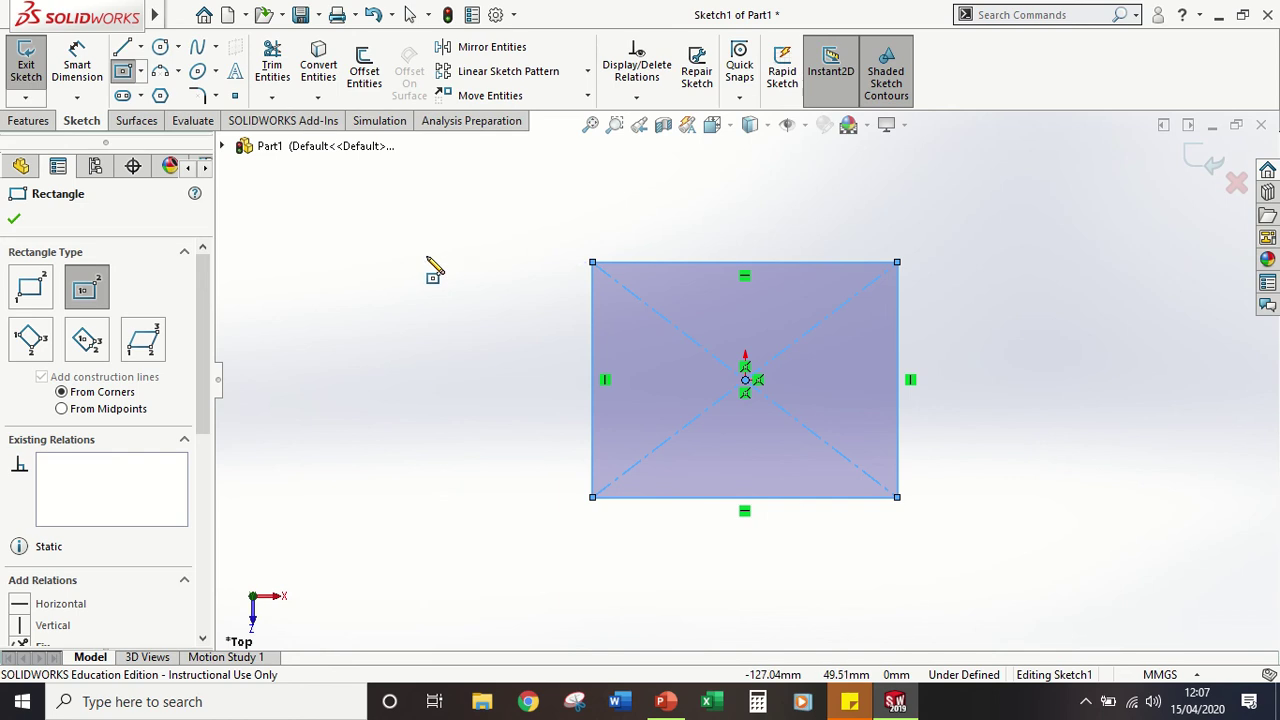
pyautogui.press('Escape')
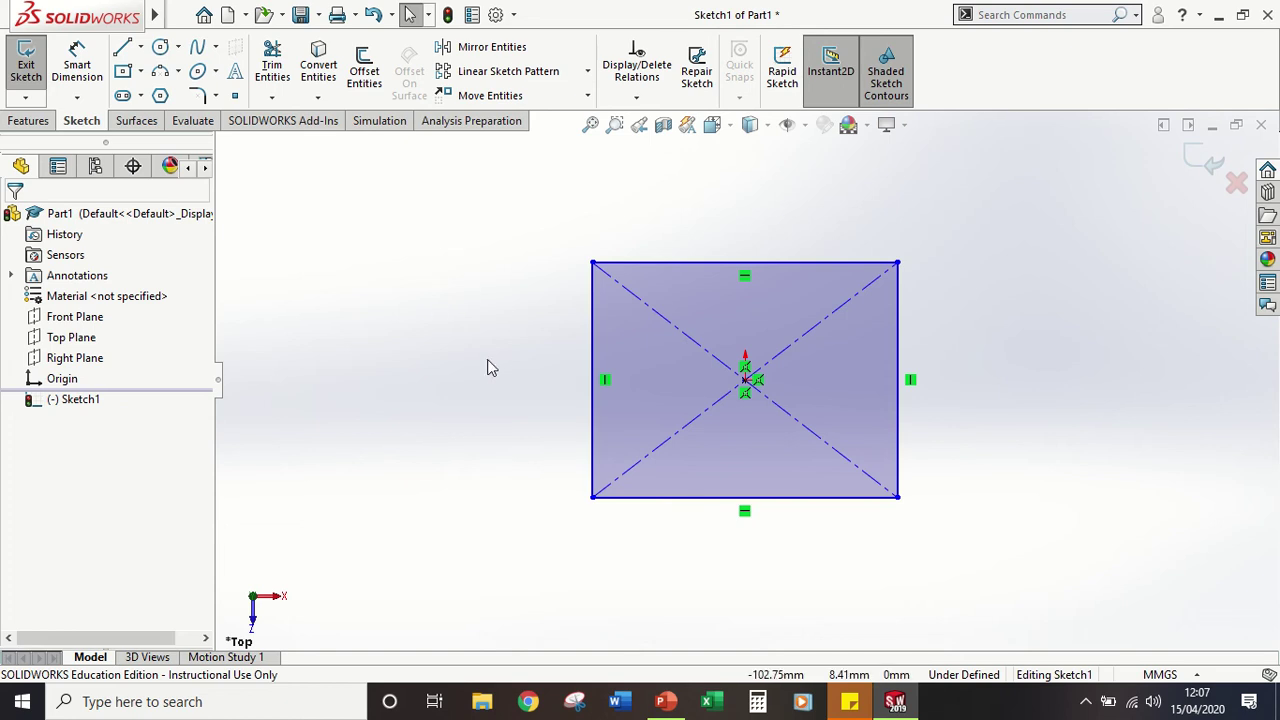
pyautogui.scroll(5, 488, 361)
pyautogui.press('z')
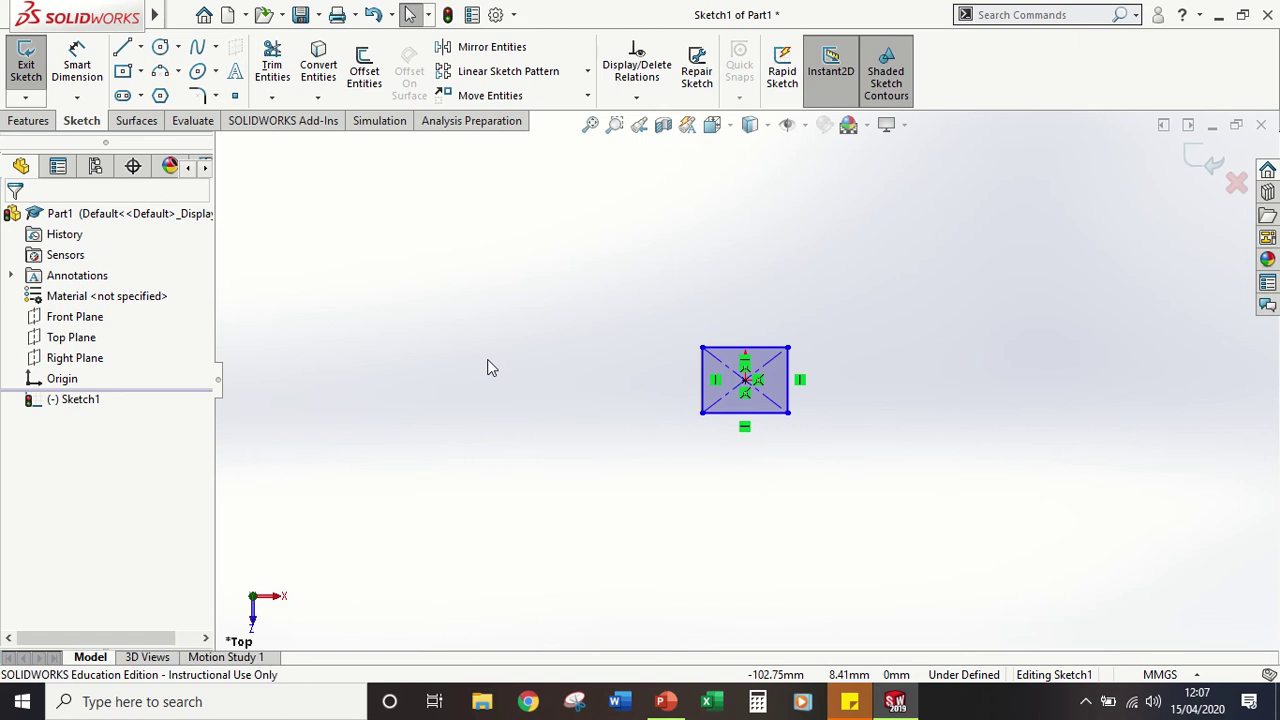
pyautogui.press('f')
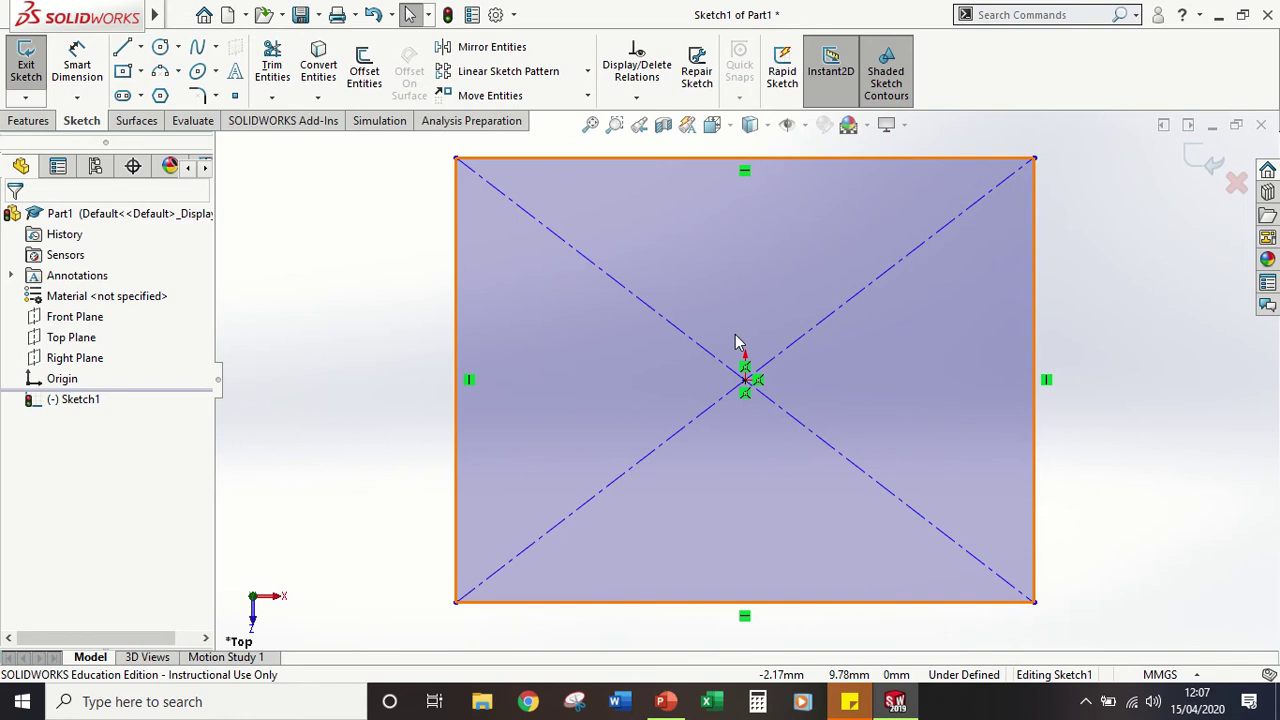
pyautogui.scroll(6, 738, 332)
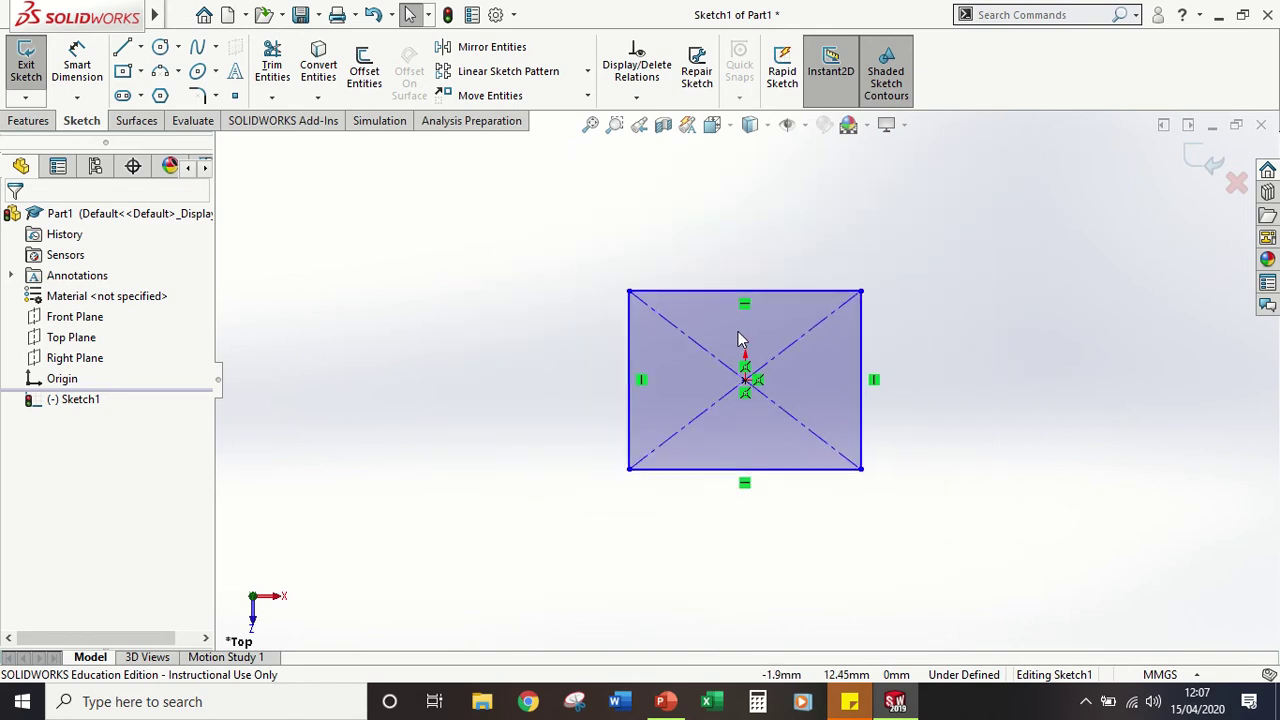
pyautogui.scroll(-3, 738, 332)
pyautogui.scroll(-6, 737, 338)
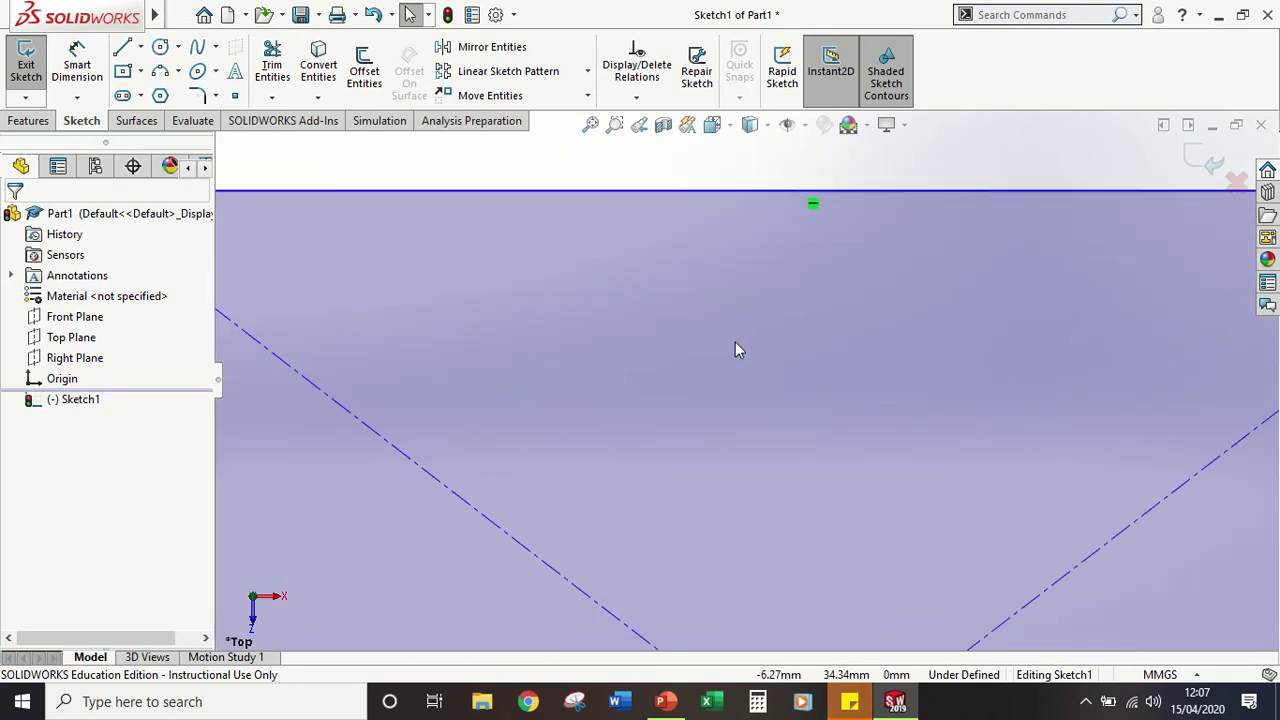
pyautogui.scroll(4, 735, 341)
pyautogui.scroll(4, 736, 344)
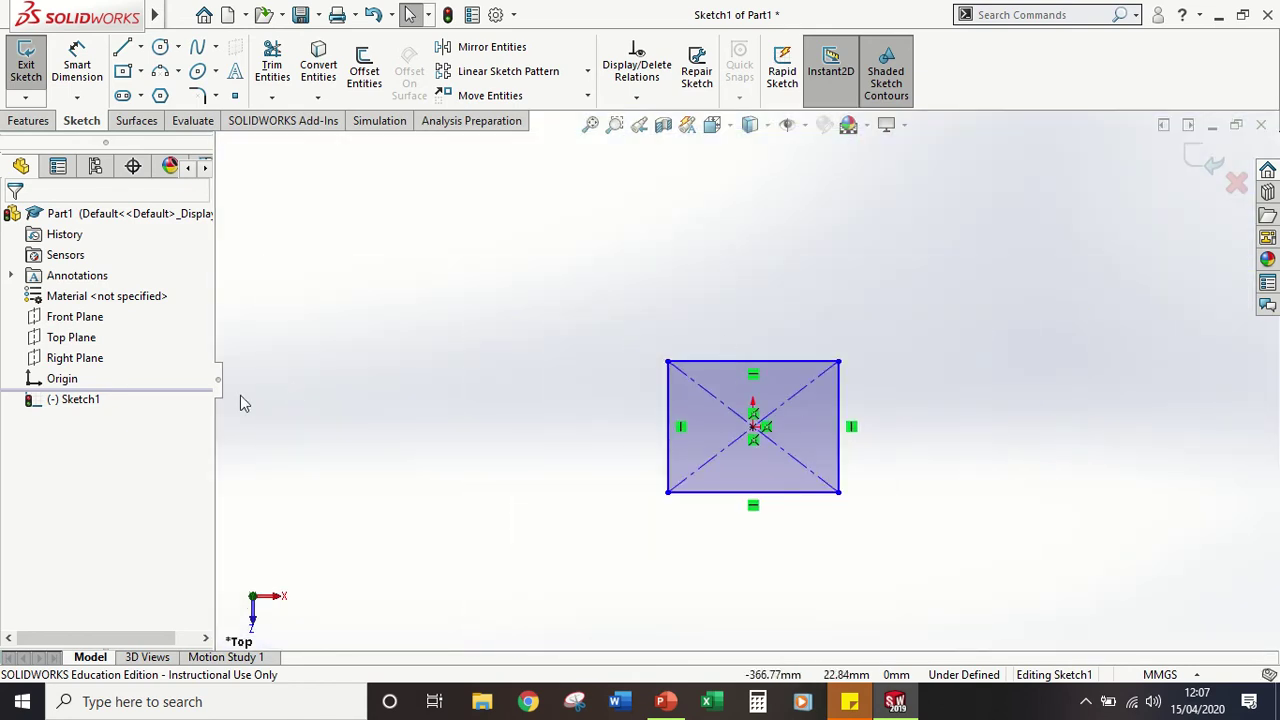
pyautogui.scroll(-5, 286, 288)
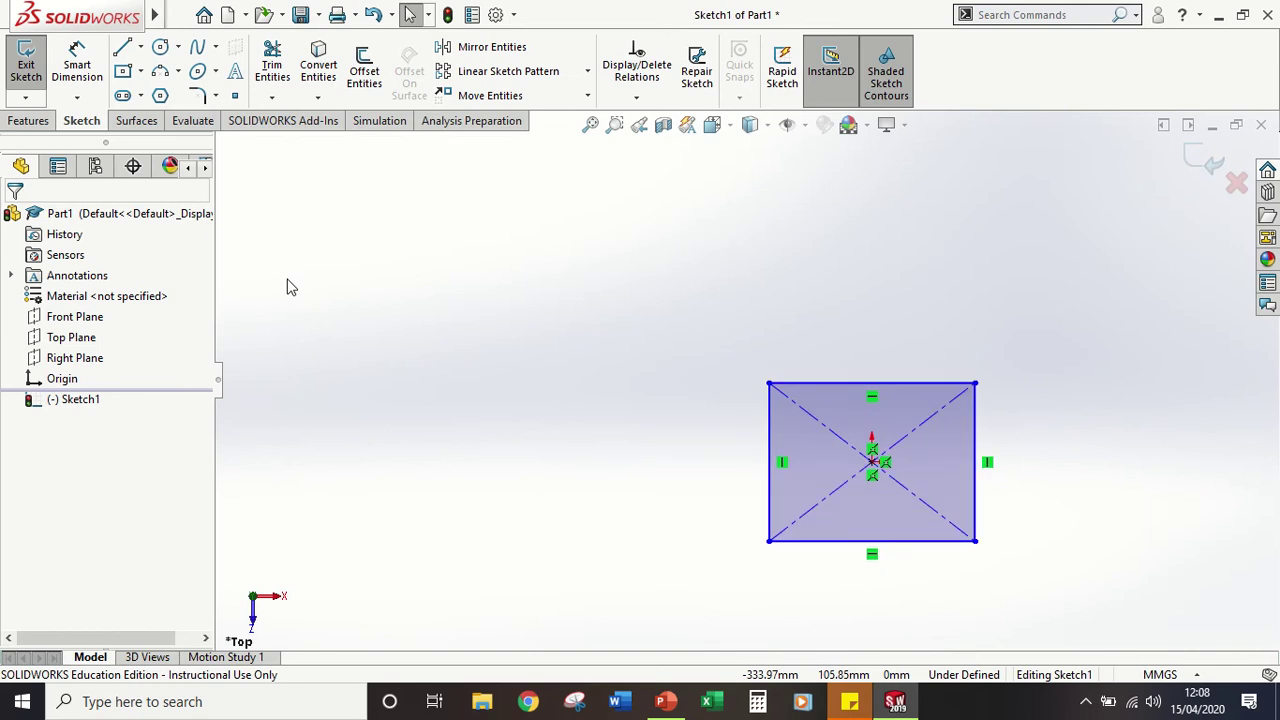
pyautogui.scroll(2, 290, 288)
pyautogui.scroll(3, 288, 280)
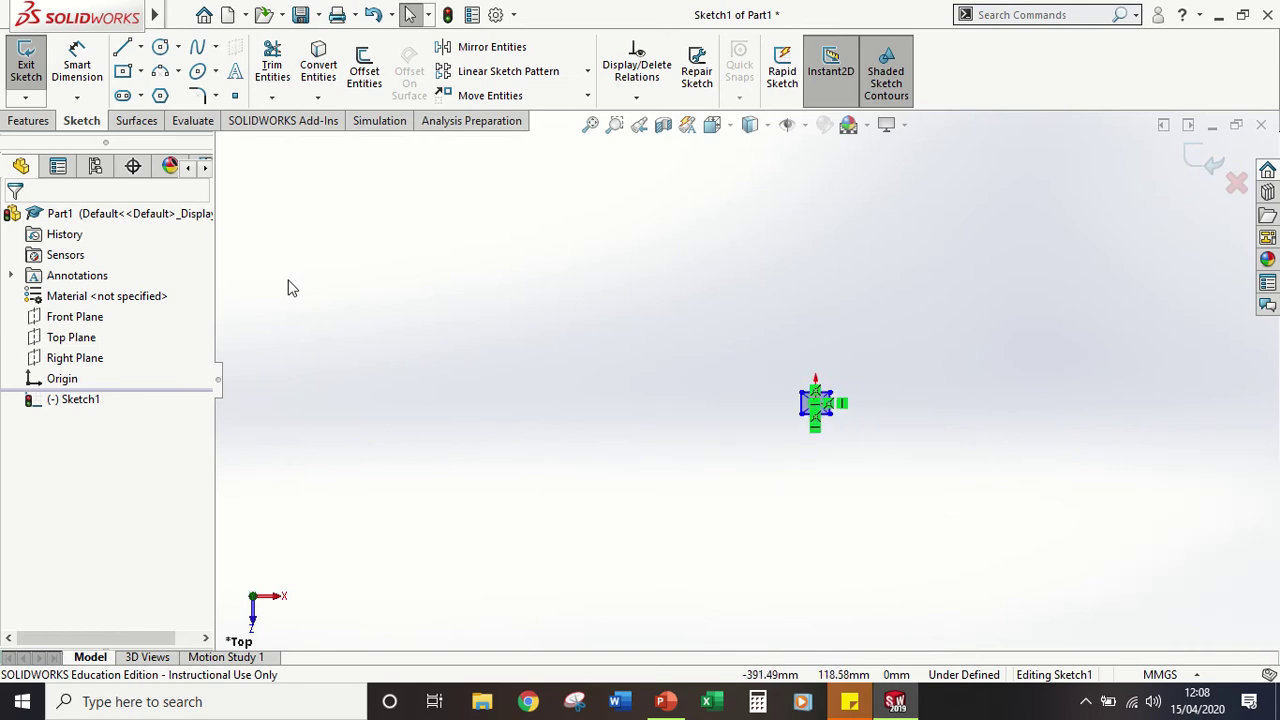
# Step: Dimension the rectangle's left vertical side with Smart Dimension and set it to 16 mm
pyautogui.press('f')
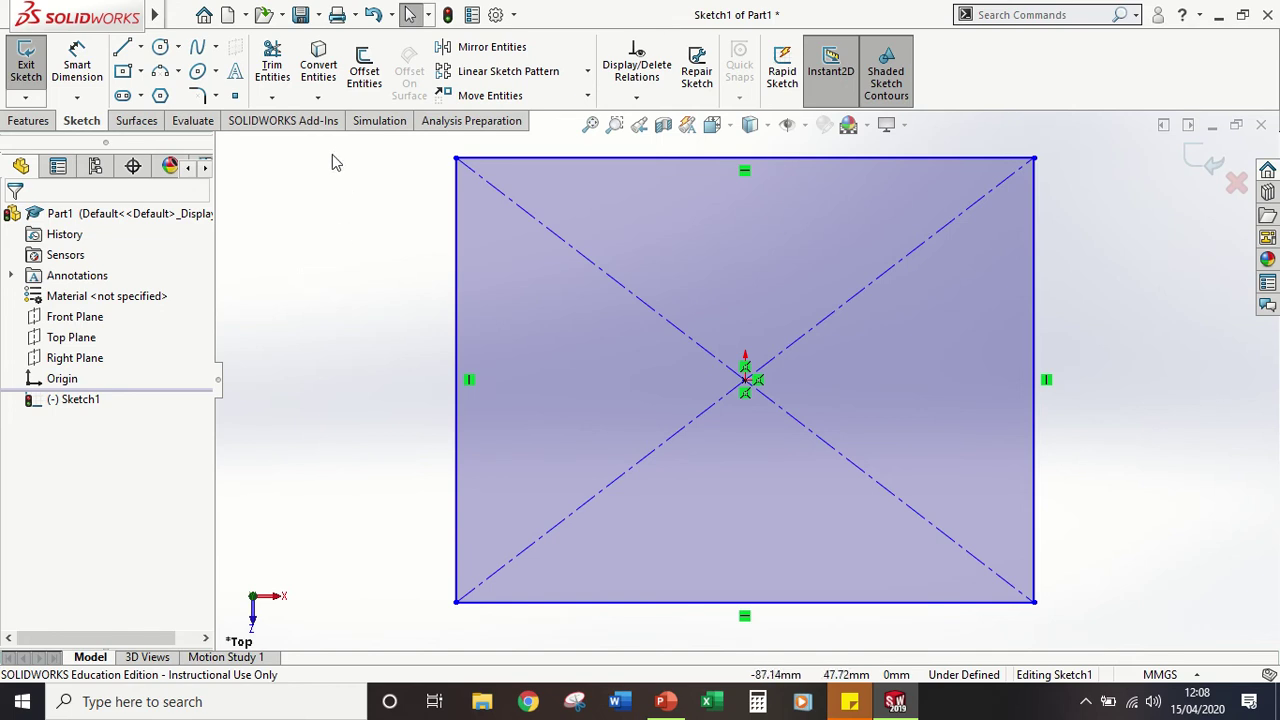
pyautogui.click(88, 86)
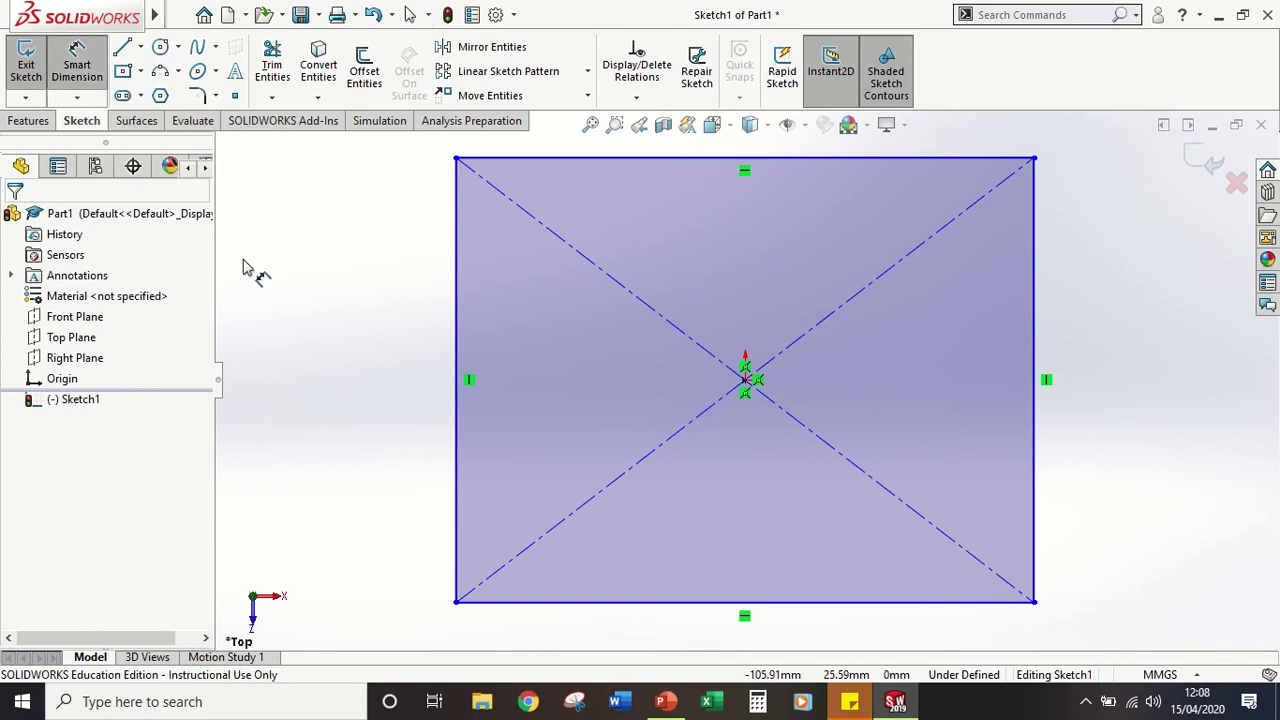
pyautogui.click(456, 310)
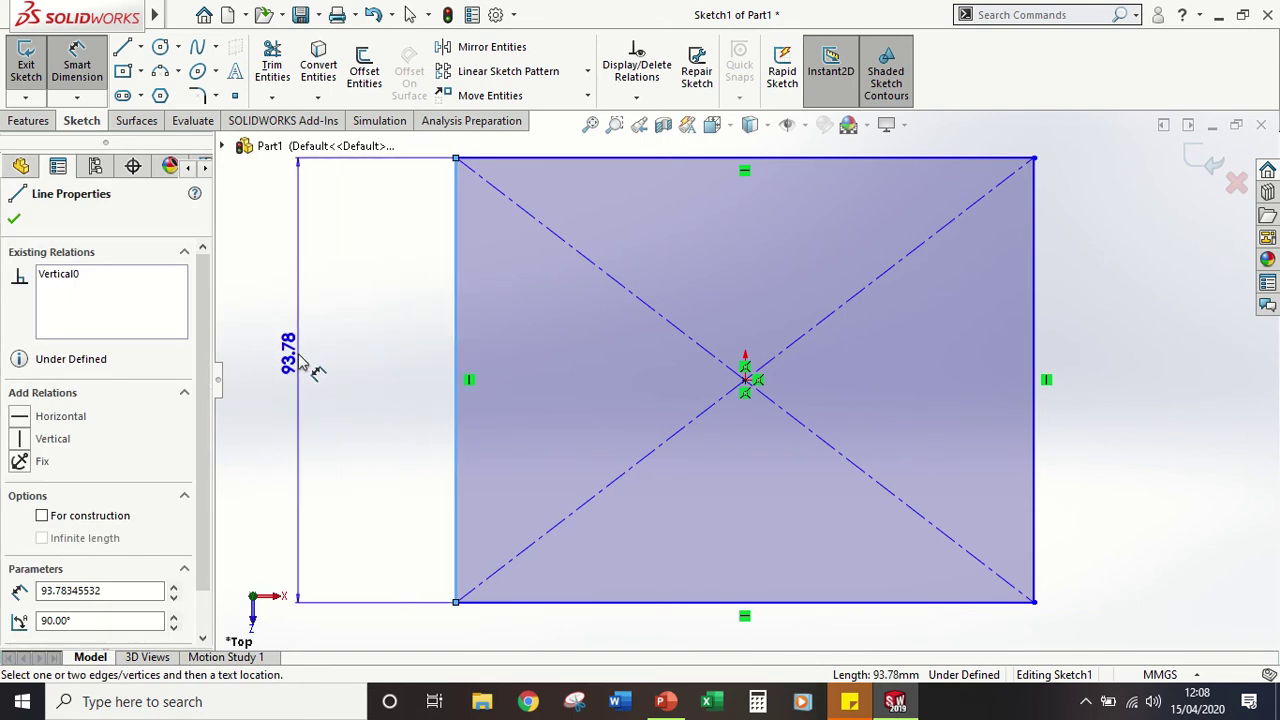
pyautogui.click(301, 362)
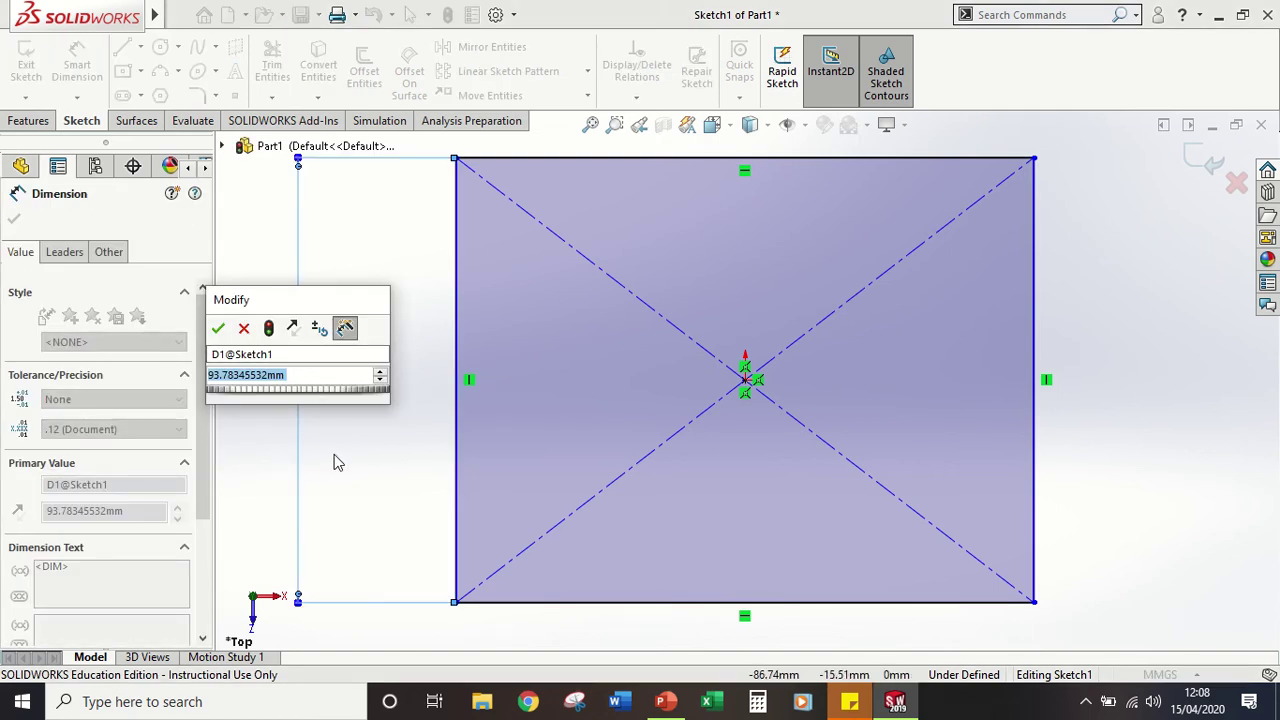
pyautogui.write('16')
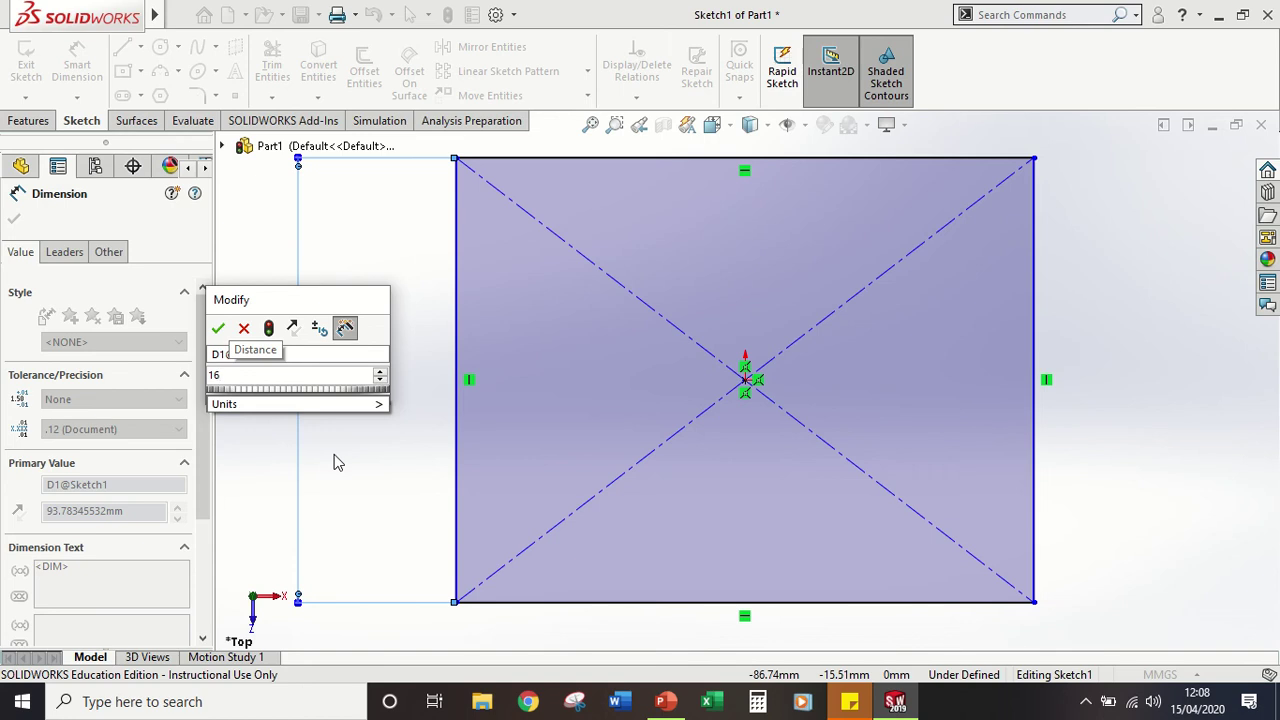
pyautogui.click(218, 328)
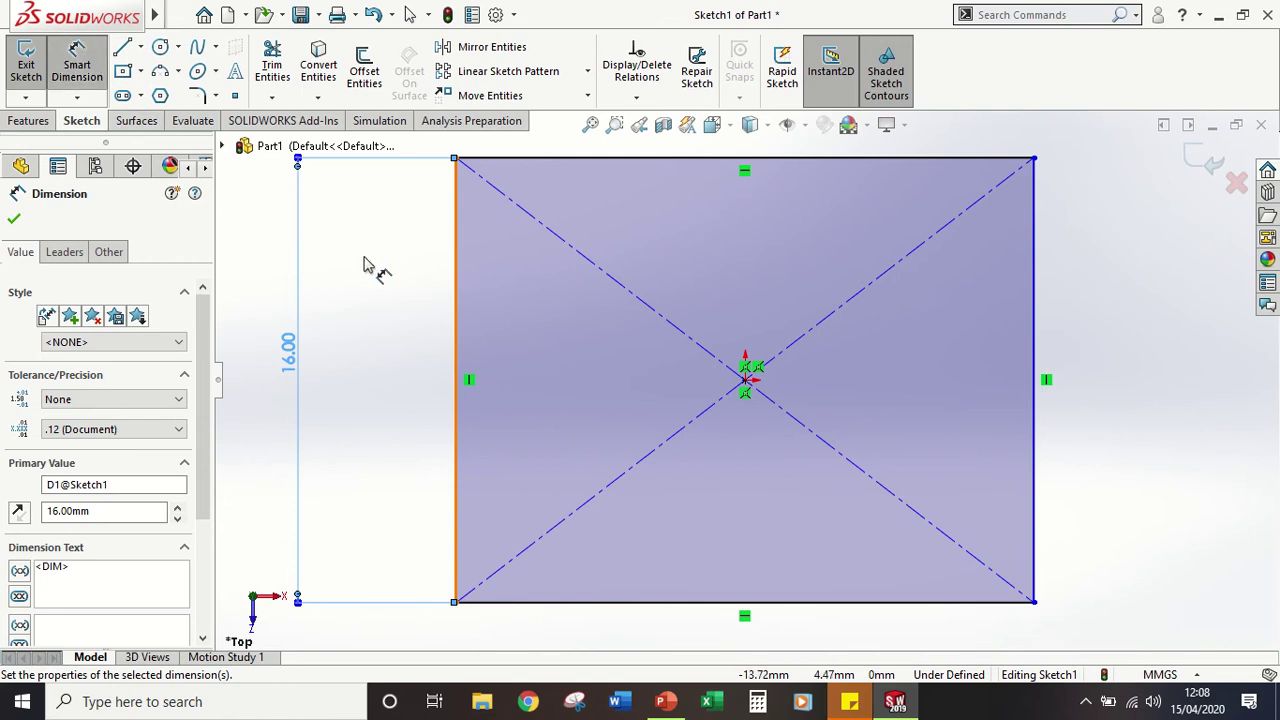
# Step: Dimension the rectangle's bottom horizontal side and set it to 32 mm
pyautogui.click(628, 606)
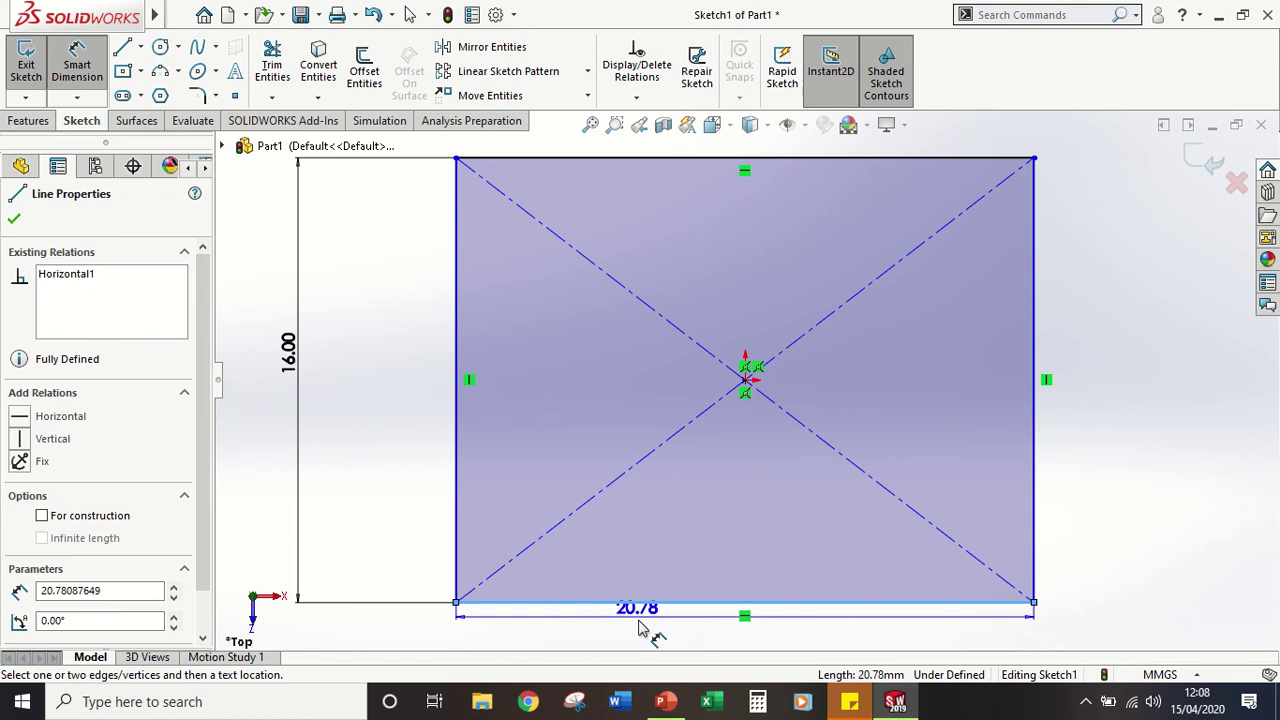
pyautogui.press('Escape')
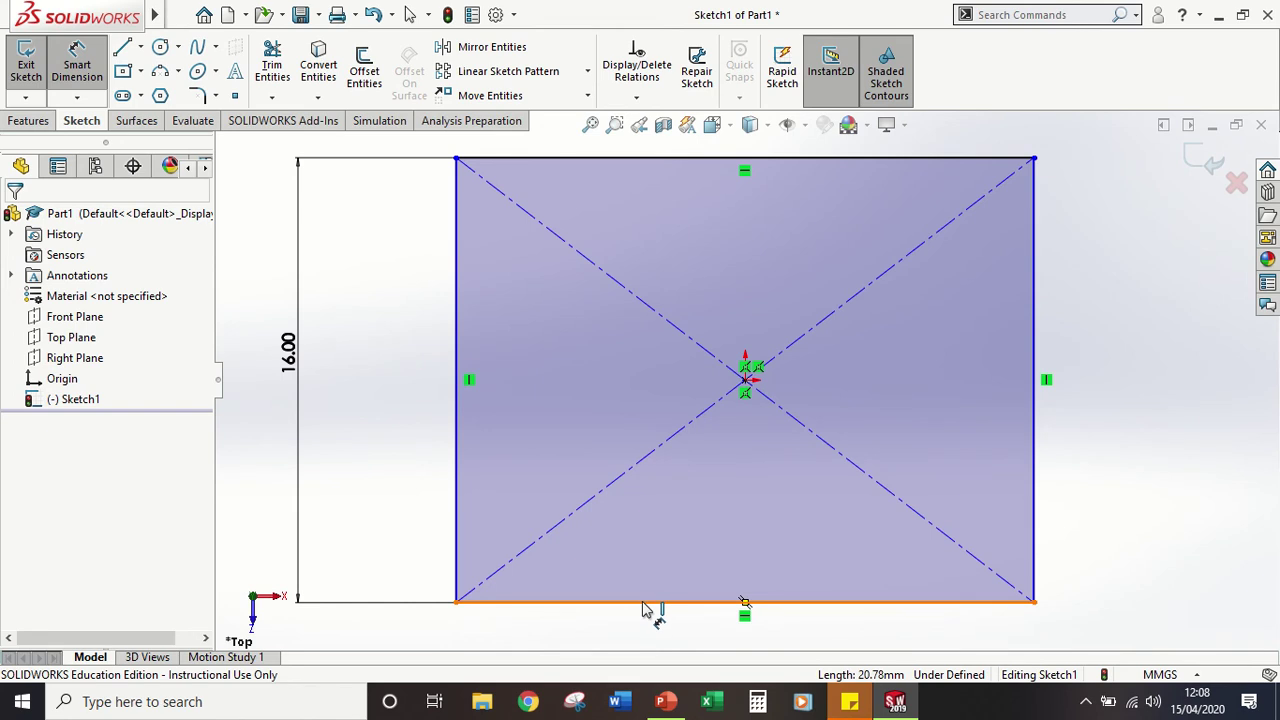
pyautogui.click(645, 603)
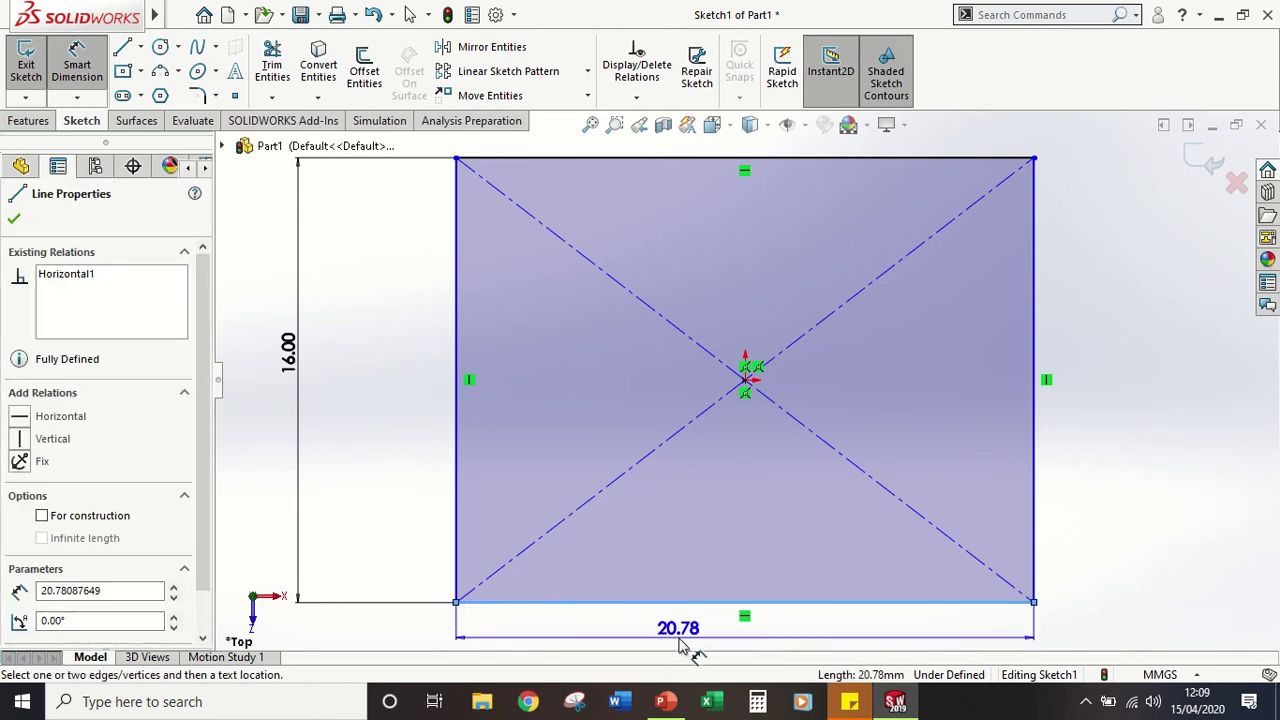
pyautogui.click(680, 642)
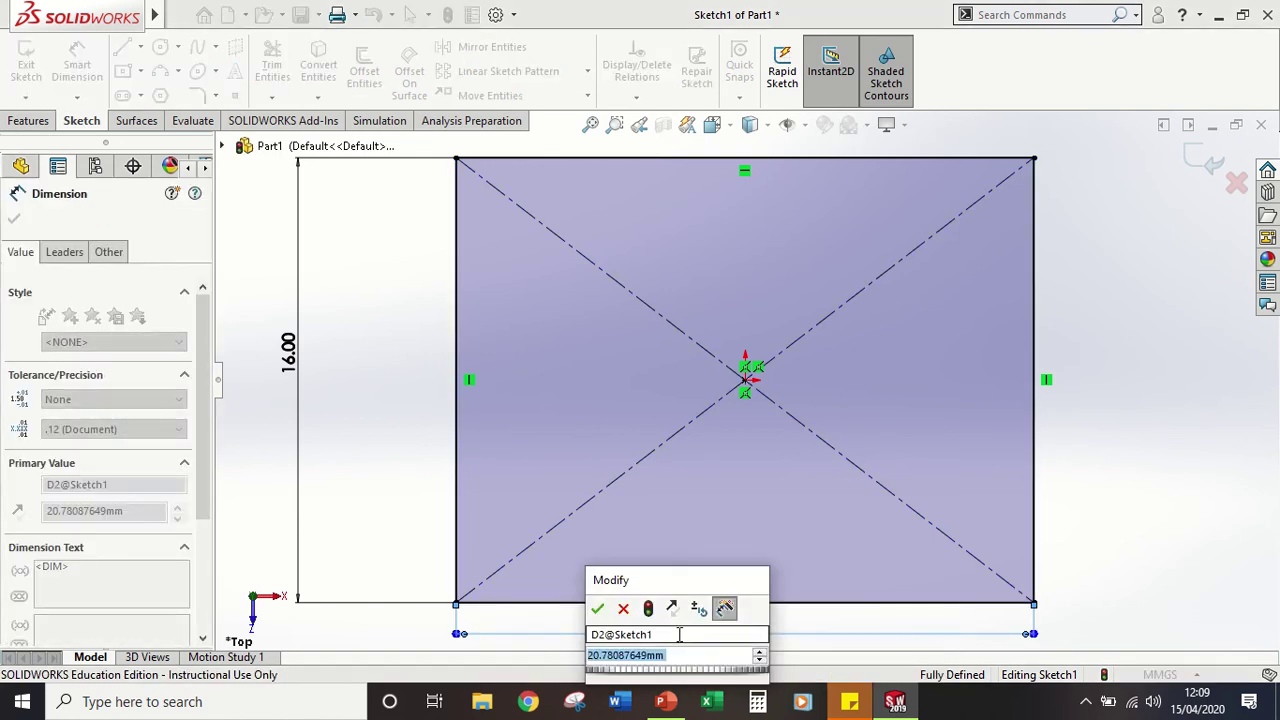
pyautogui.write('32')
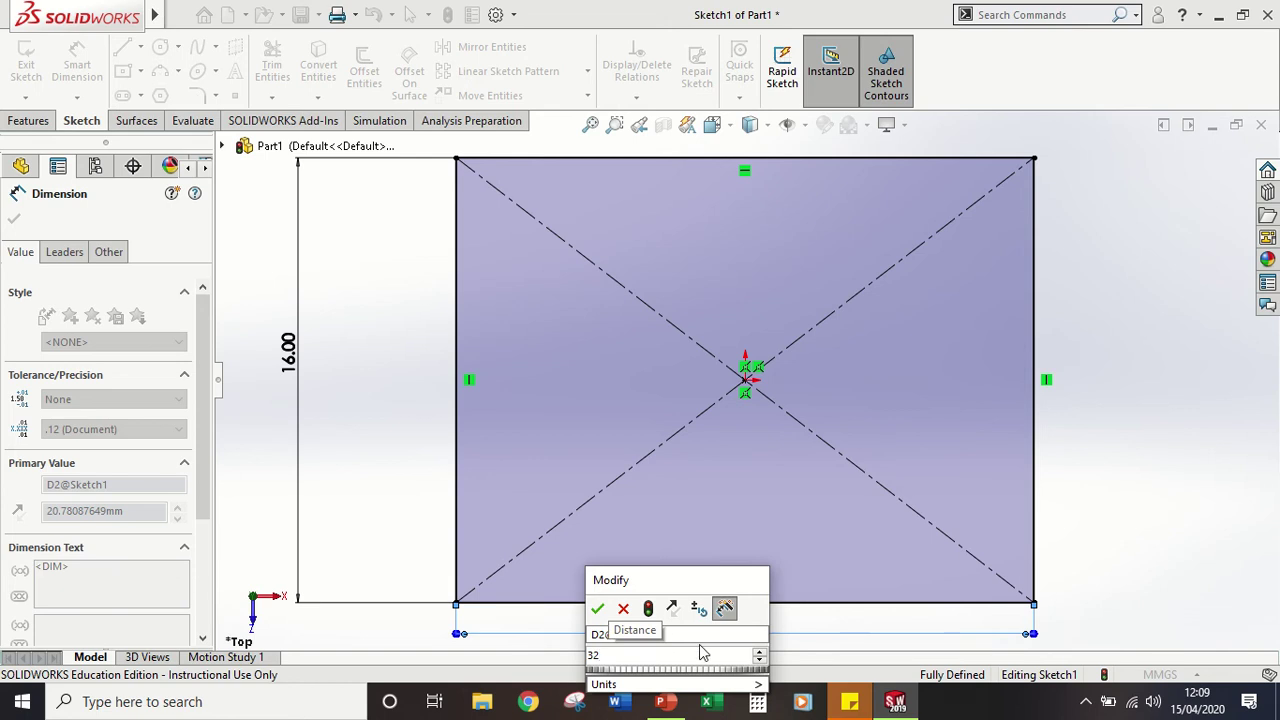
pyautogui.click(598, 610)
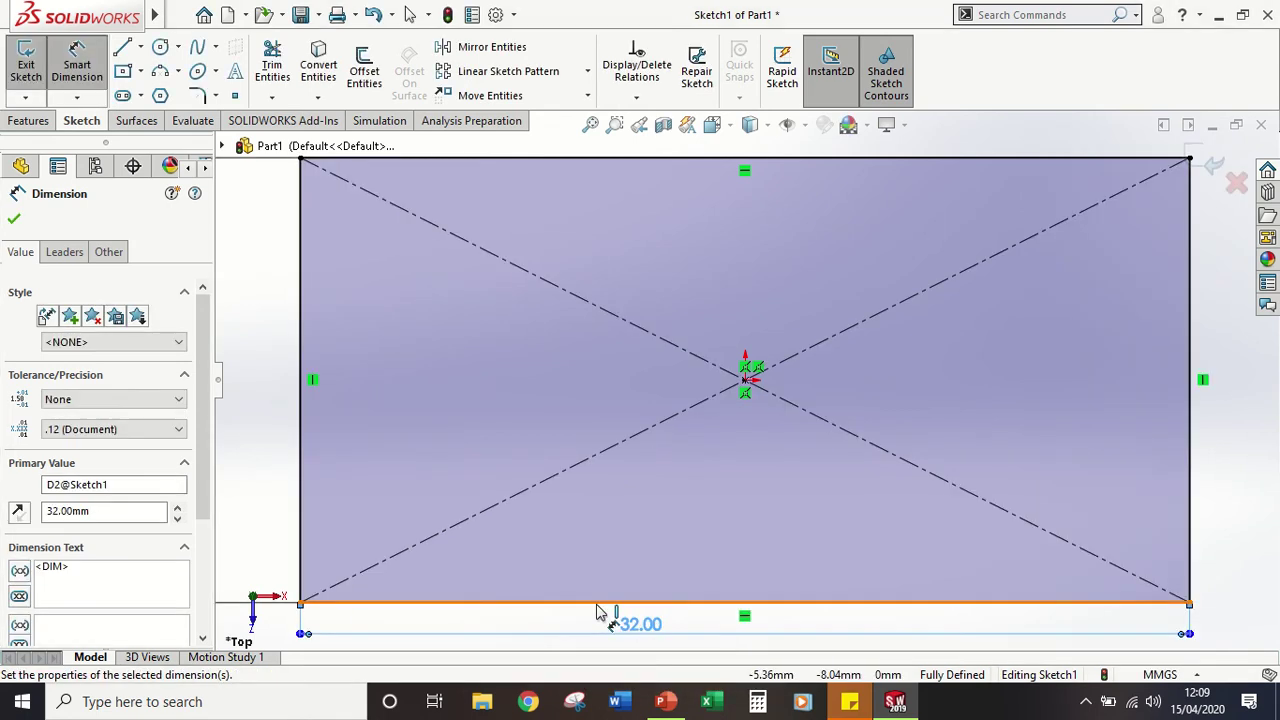
# Step: Leave Smart Dimension and place the 32 mm width dimension farther below the rectangle, clear of its bottom edge
pyautogui.press('Escape')
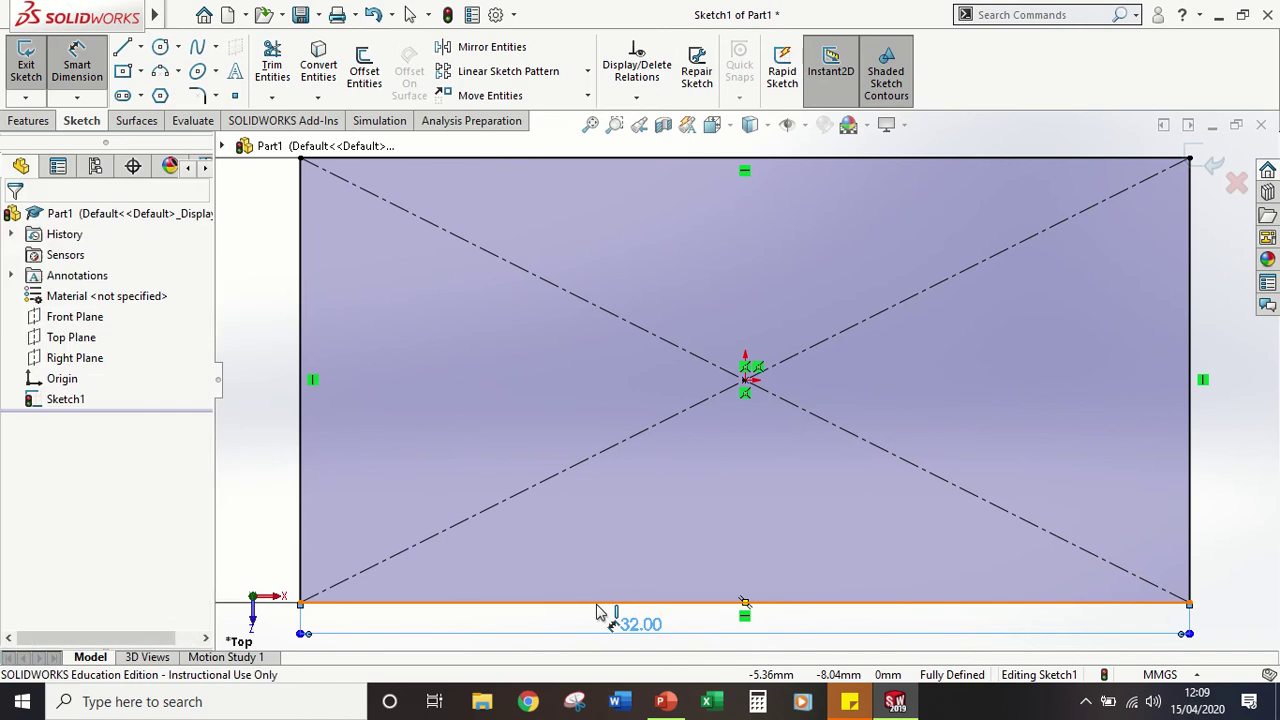
pyautogui.press('f')
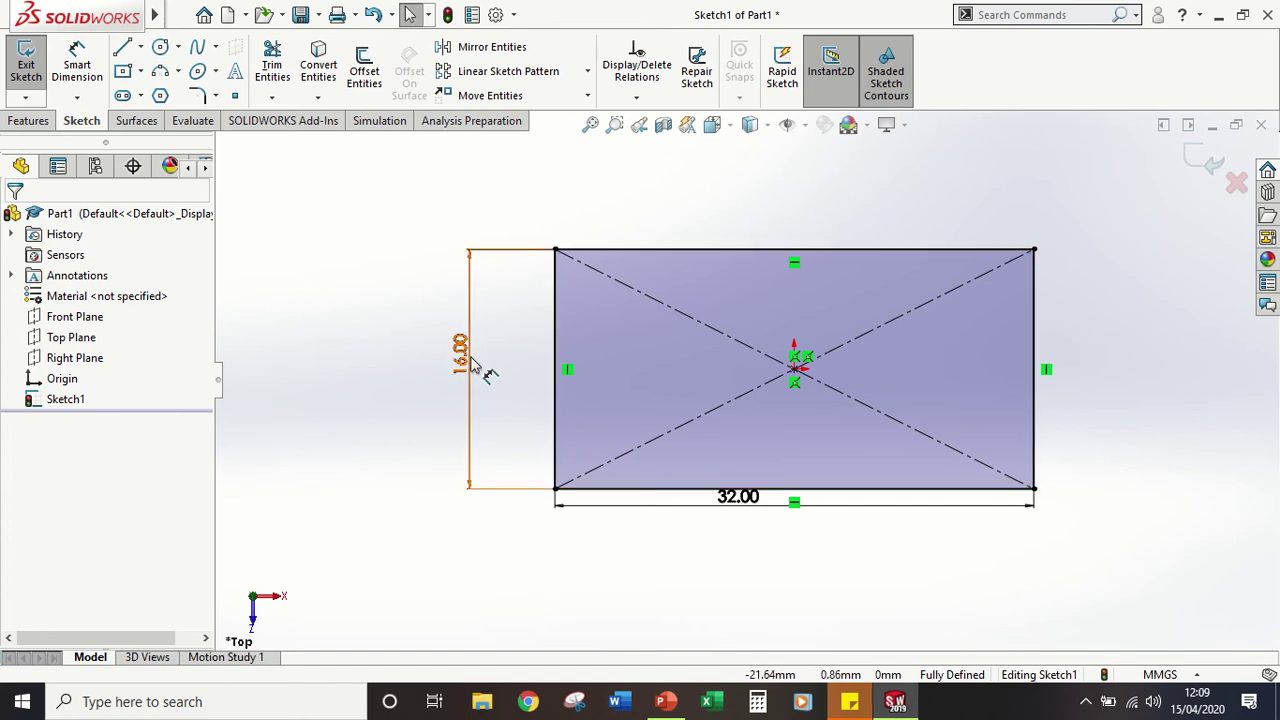
pyautogui.moveTo(748, 512); pyautogui.dragTo(778, 560)
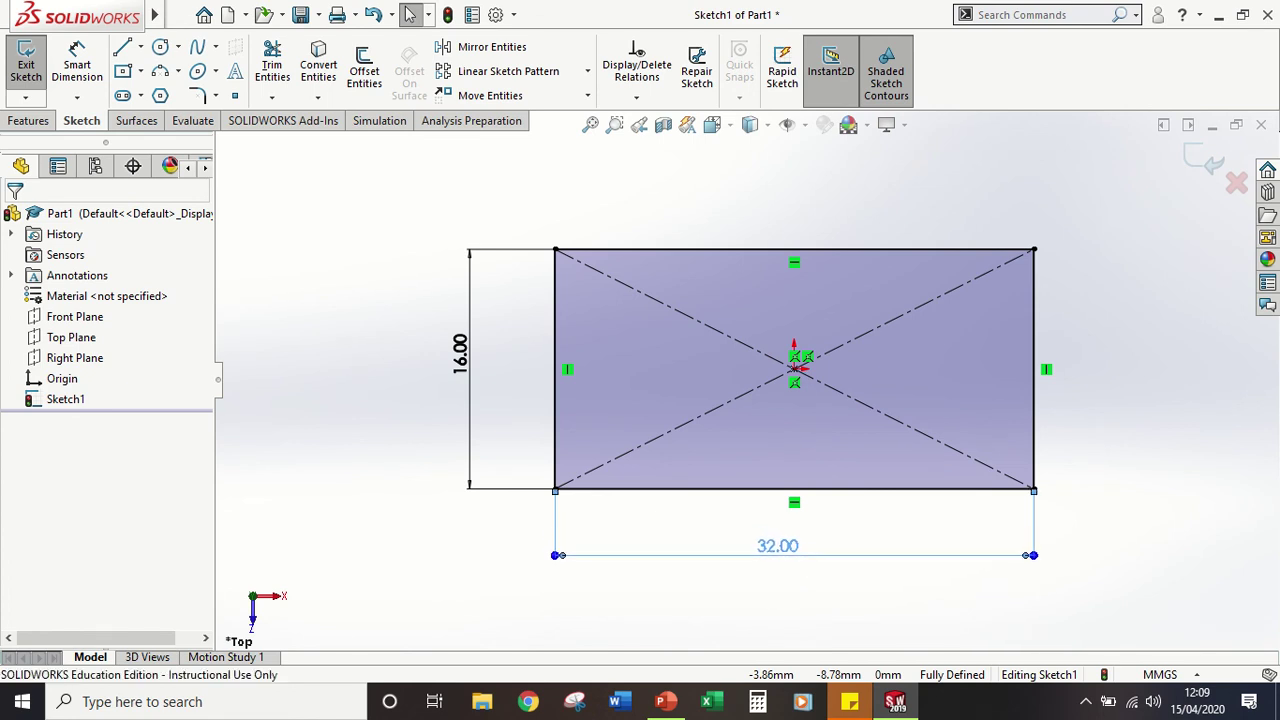
pyautogui.click(692, 604)
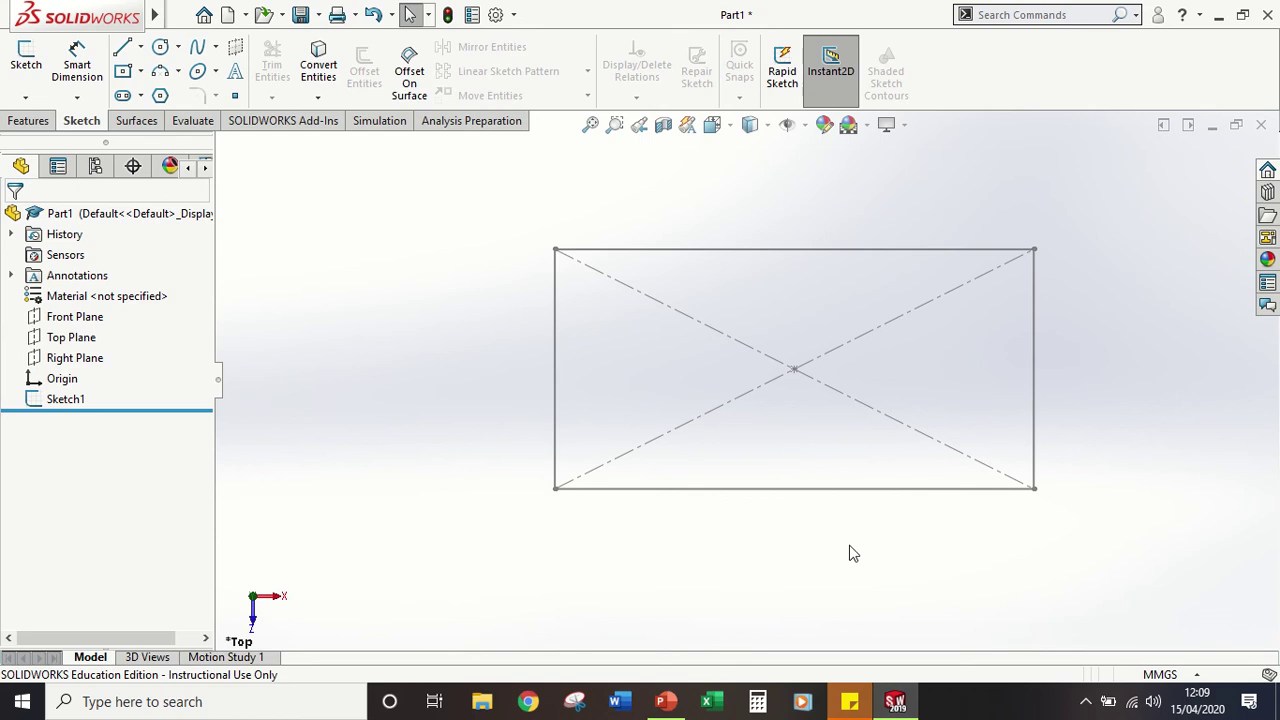
# Step: Reopen the rectangle sketch for editing and exit it again, repeating this three times
pyautogui.click(866, 250)
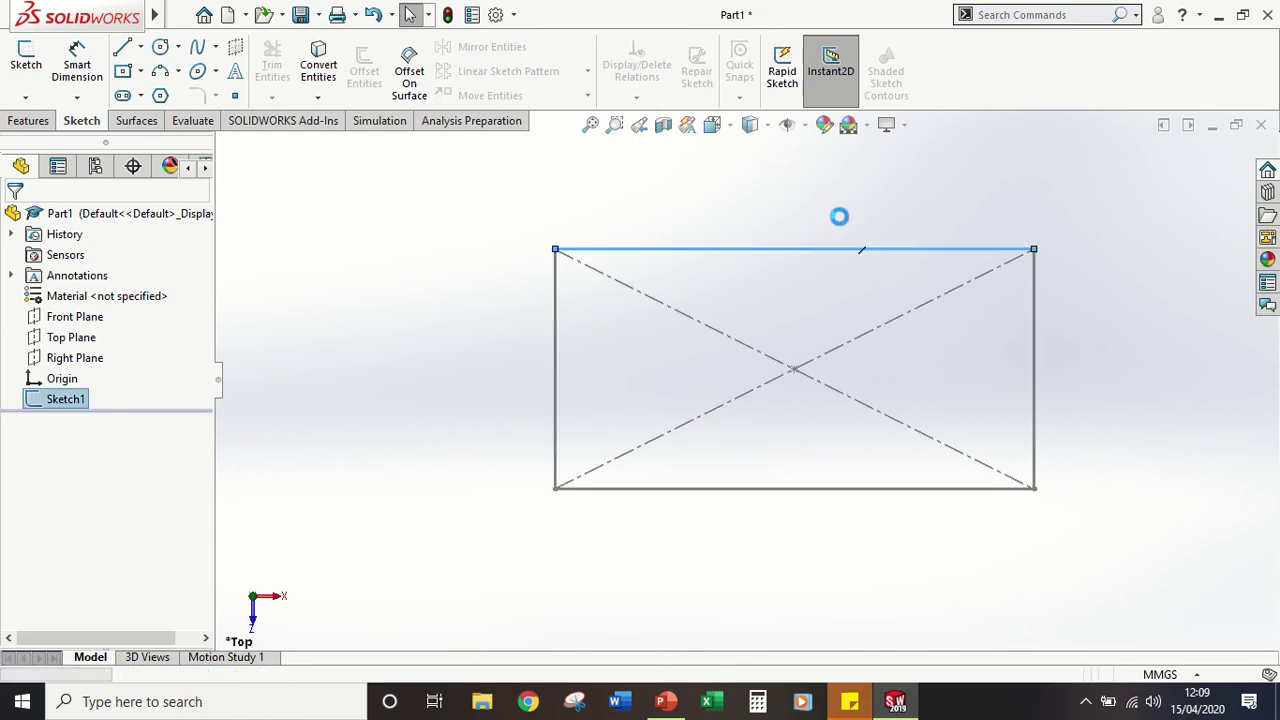
pyautogui.click(726, 209)
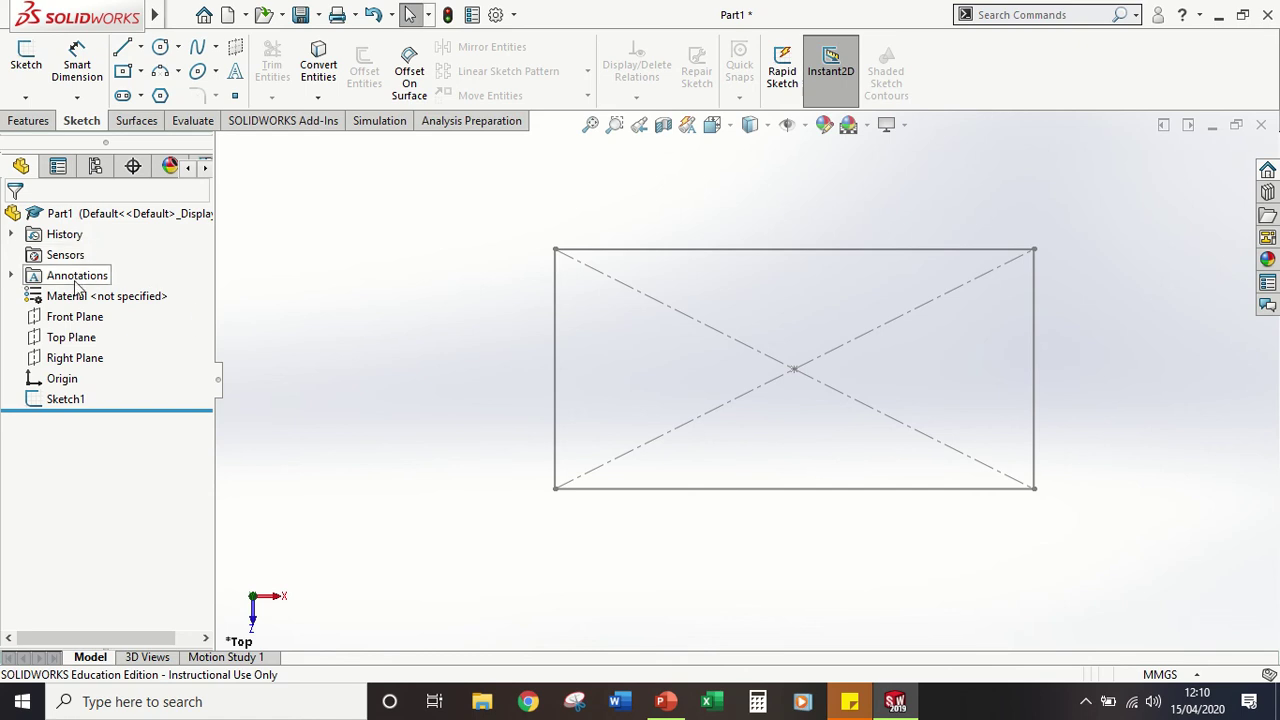
pyautogui.click(60, 399)
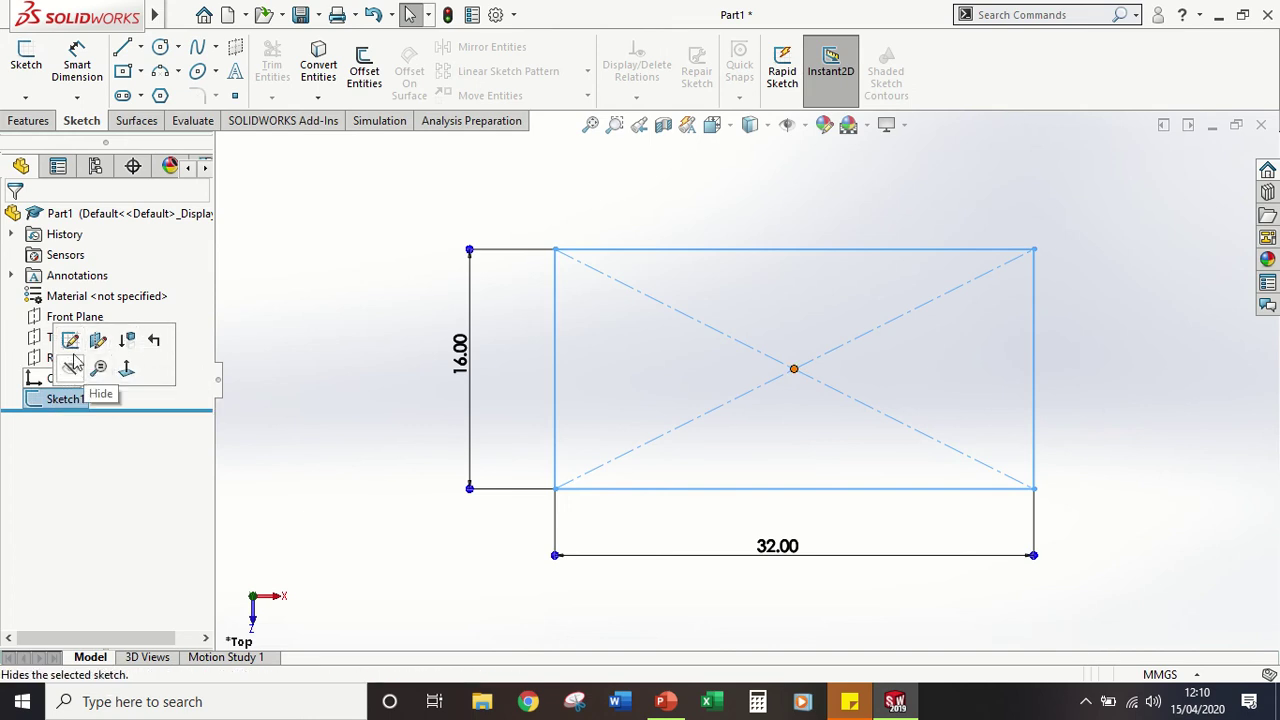
pyautogui.click(71, 342)
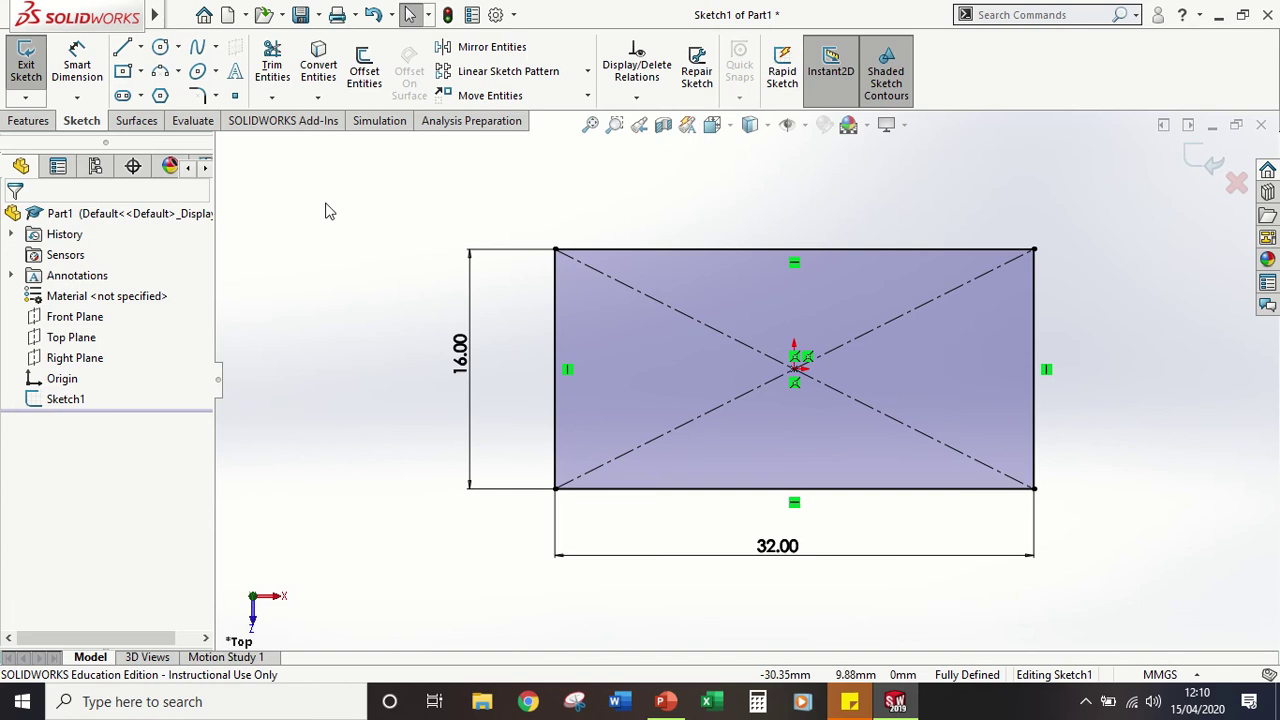
pyautogui.click(25, 60)
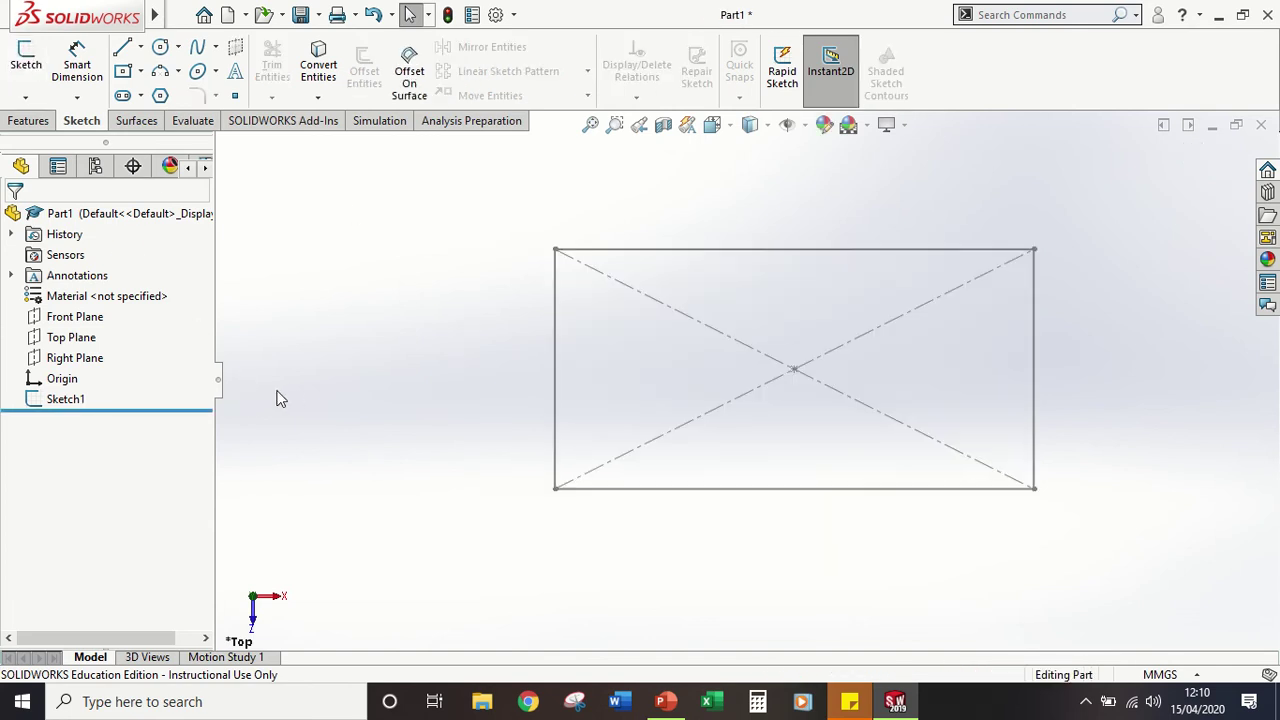
pyautogui.click(68, 403)
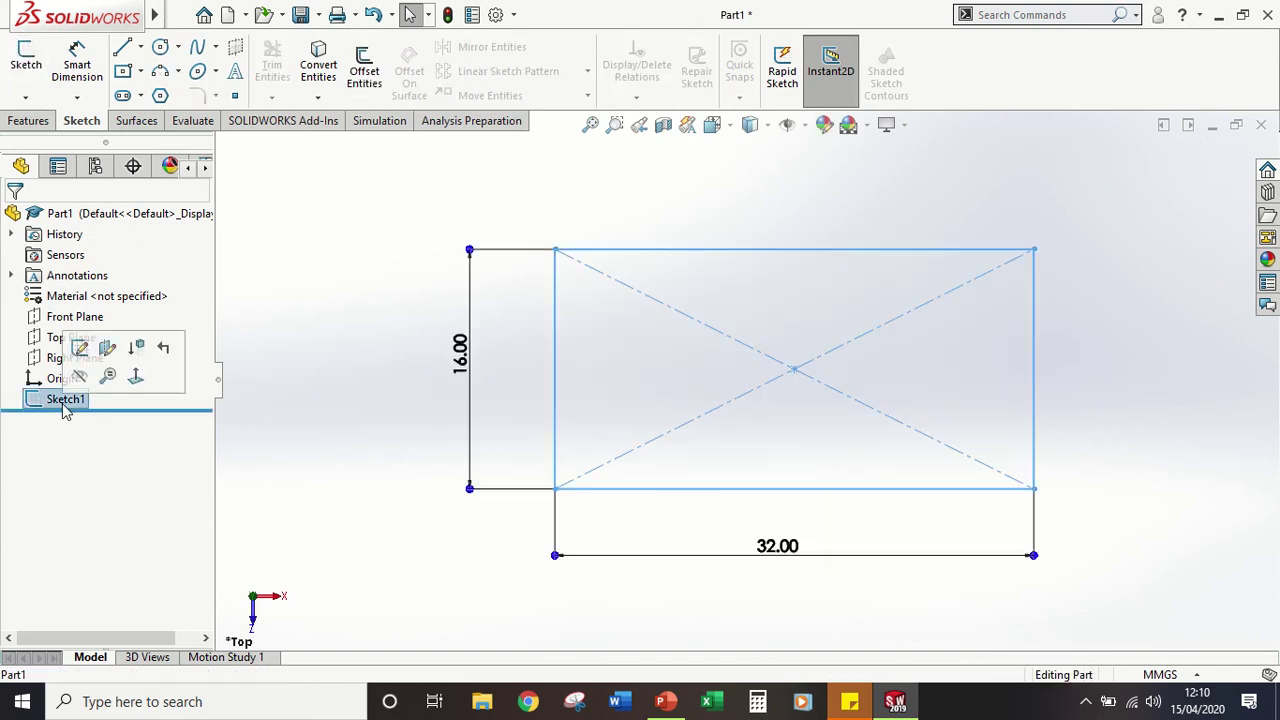
pyautogui.click(80, 349)
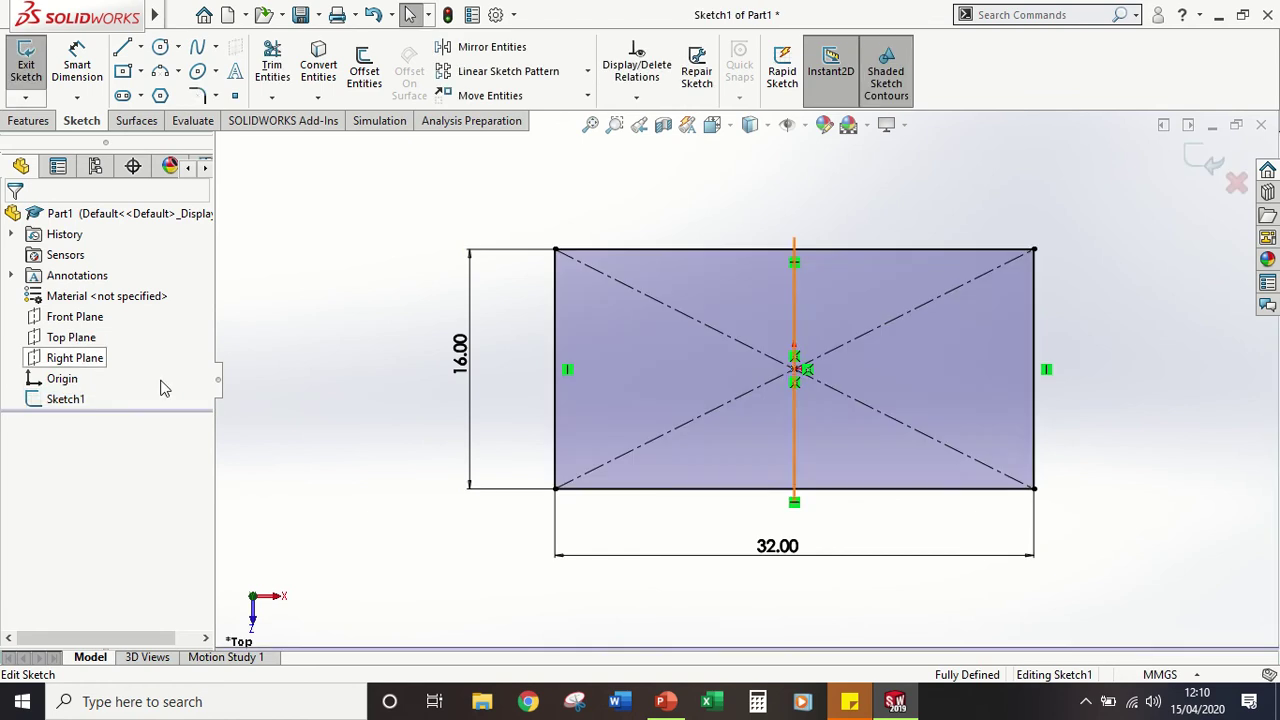
pyautogui.click(1197, 162)
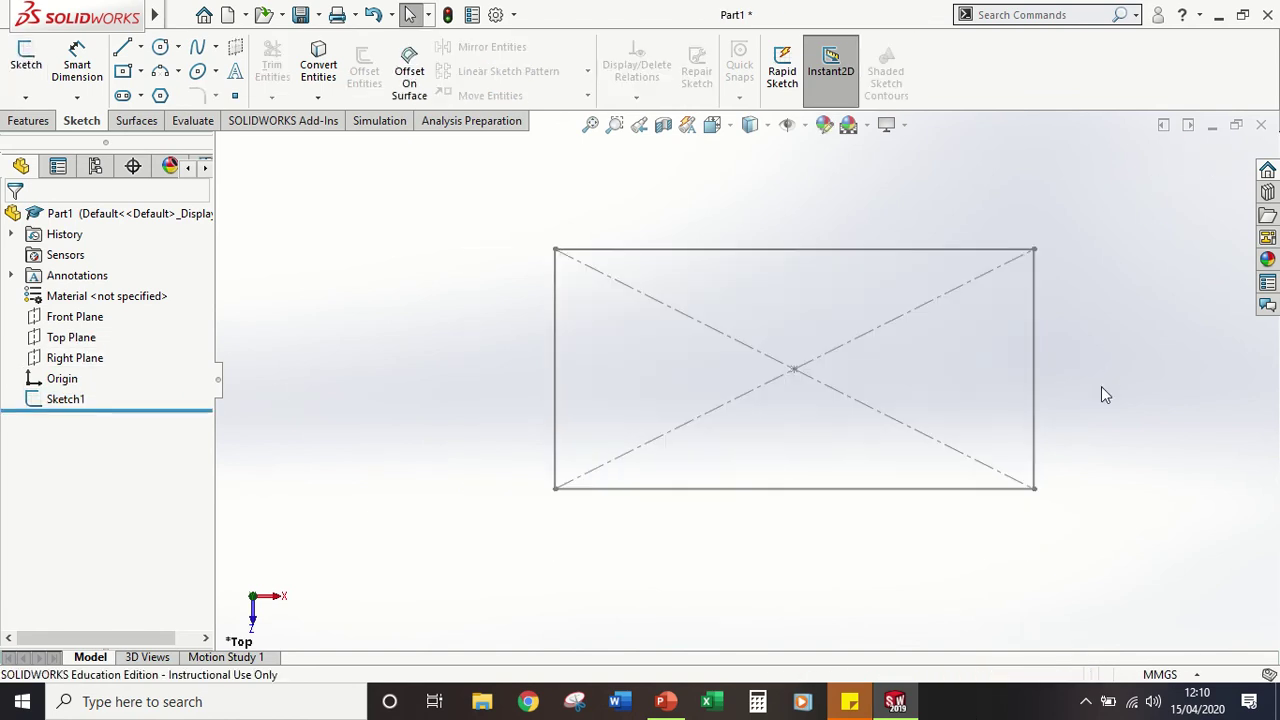
pyautogui.click(66, 402)
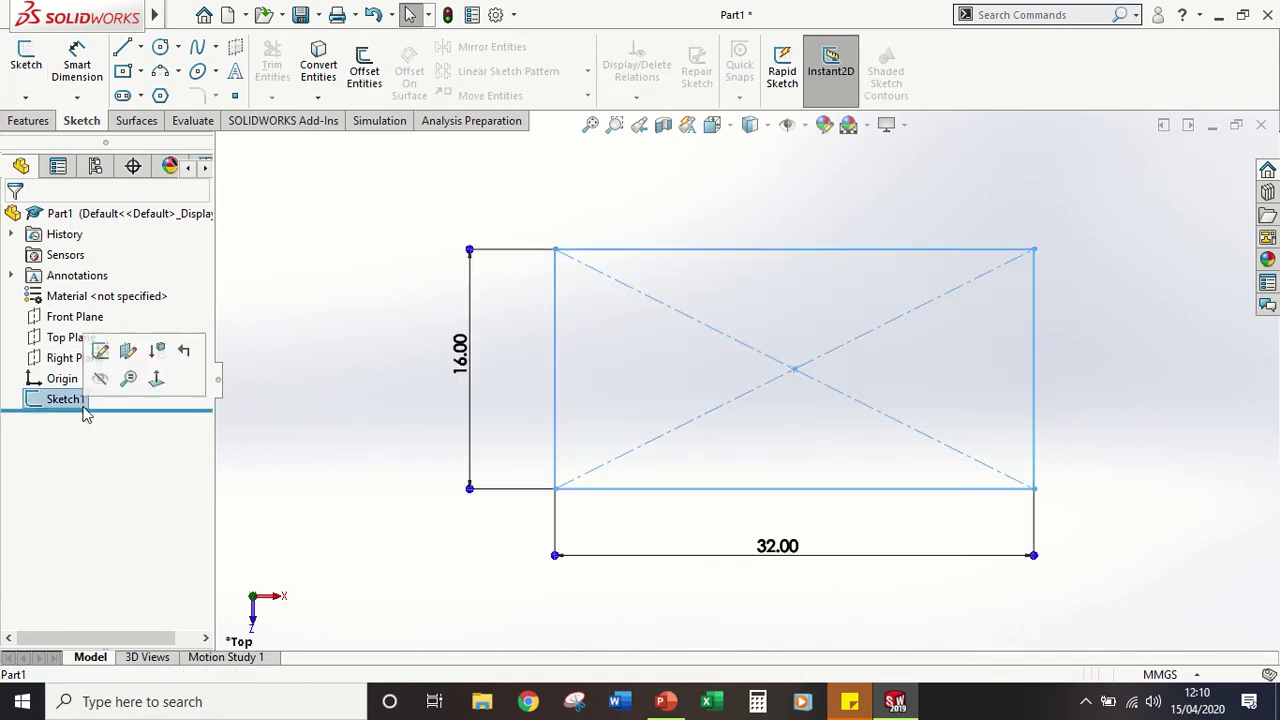
pyautogui.click(100, 350)
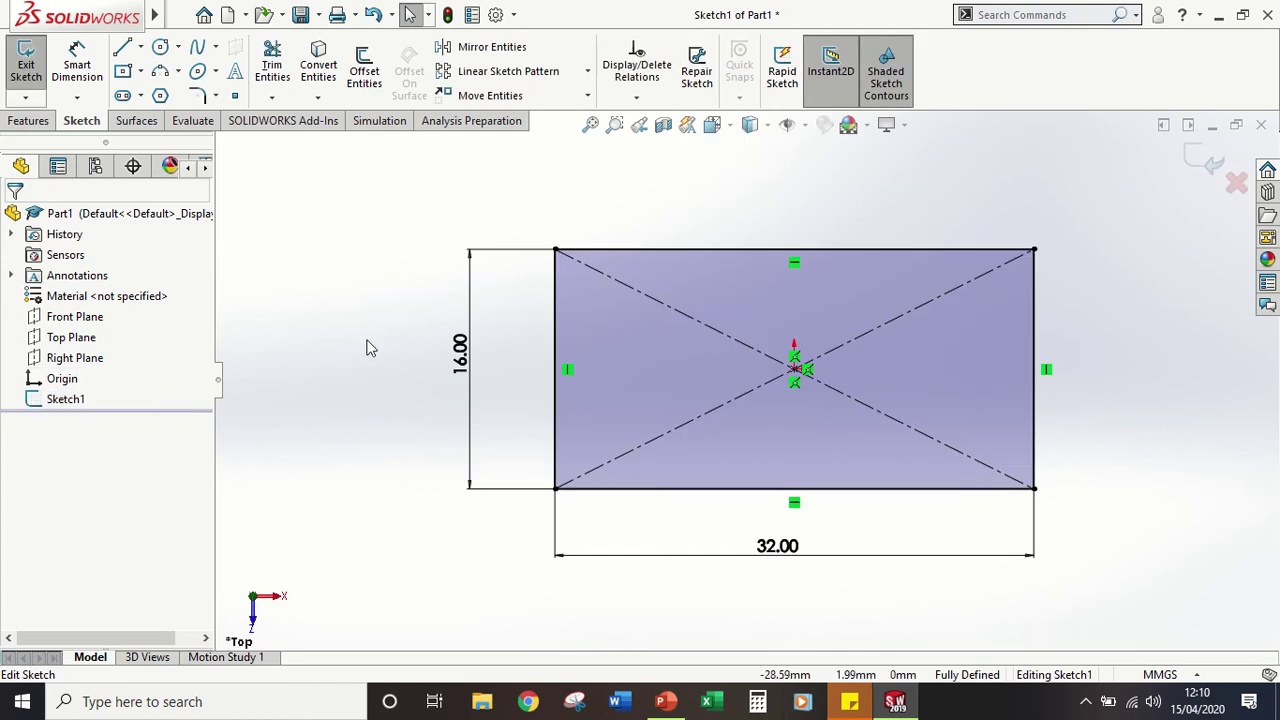
pyautogui.doubleClick(346, 332)
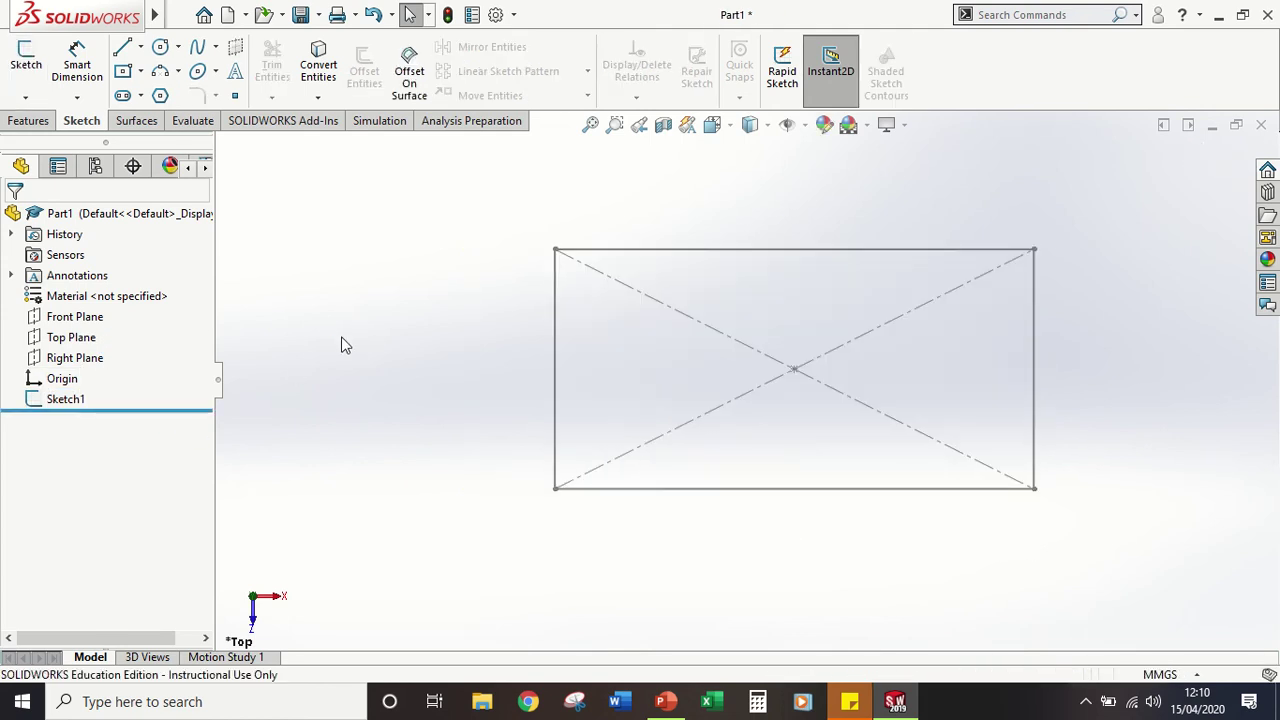
# Step: Reopen the rectangle sketch for editing and start an Extruded Boss/Base from it
pyautogui.click(75, 401)
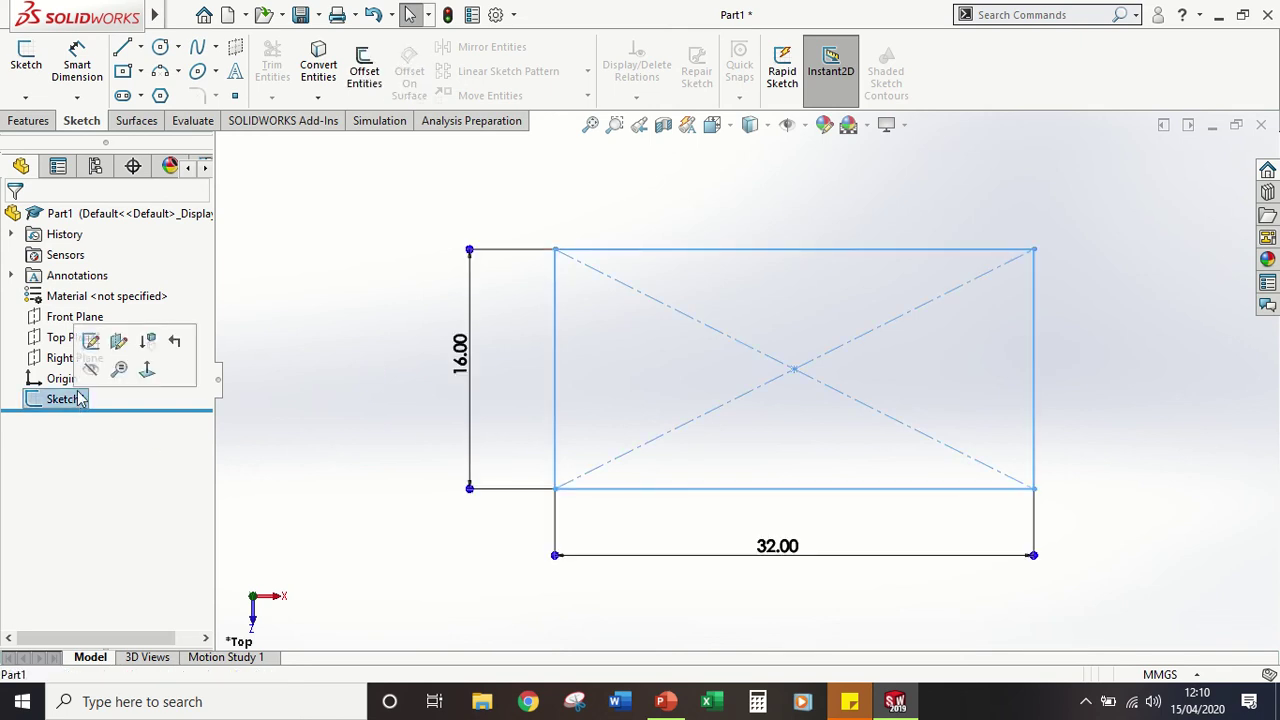
pyautogui.click(91, 343)
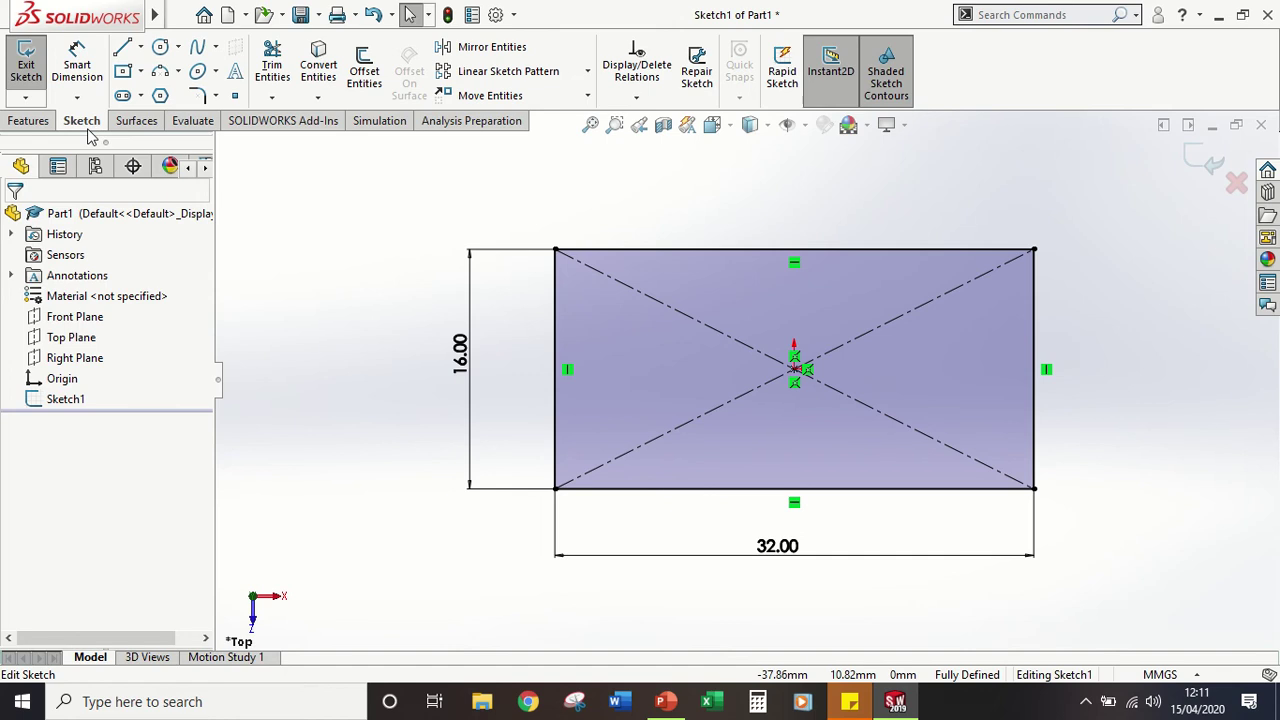
pyautogui.click(30, 121)
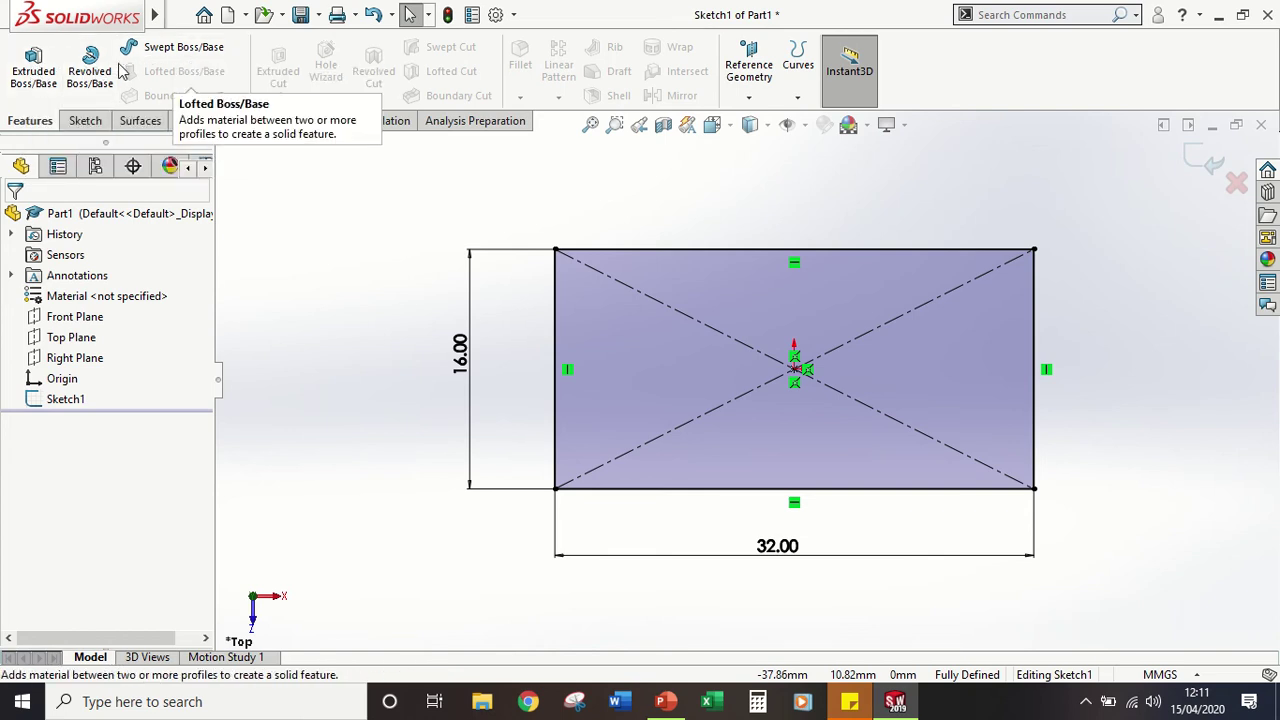
pyautogui.click(33, 72)
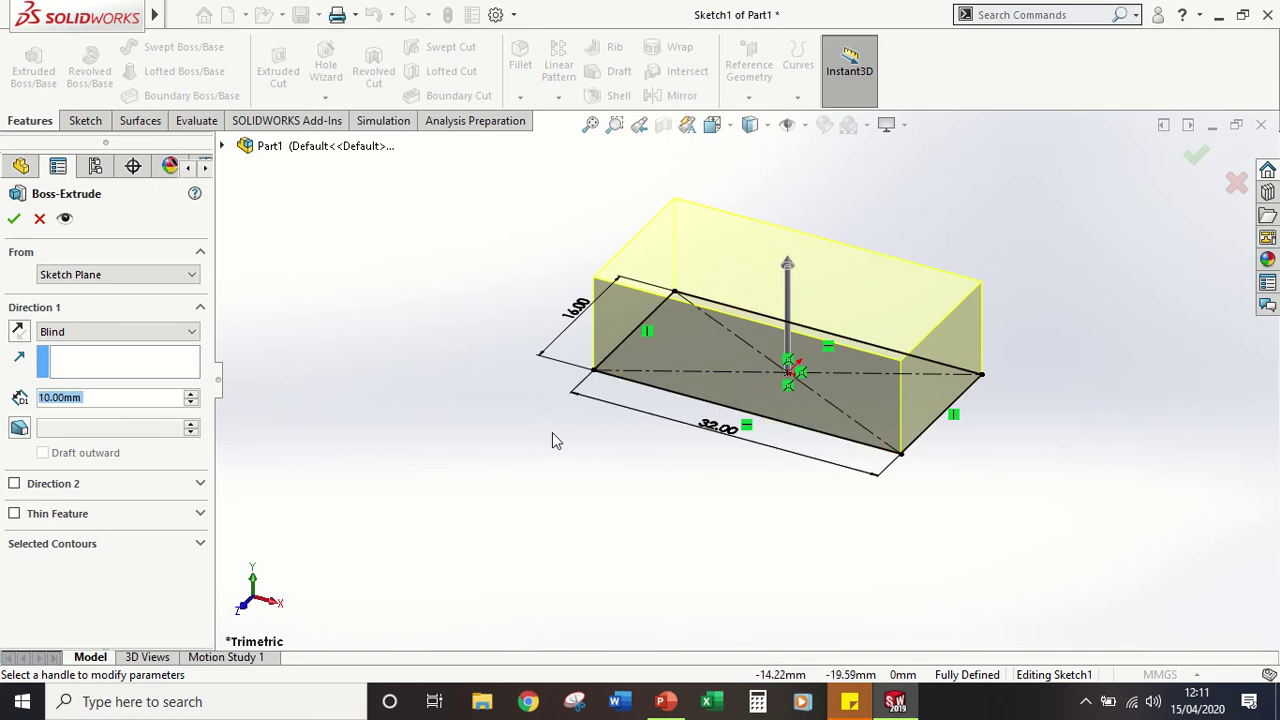
# Step: Try the Mid Plane end condition for the extrusion and return it to Blind
pyautogui.click(117, 336)
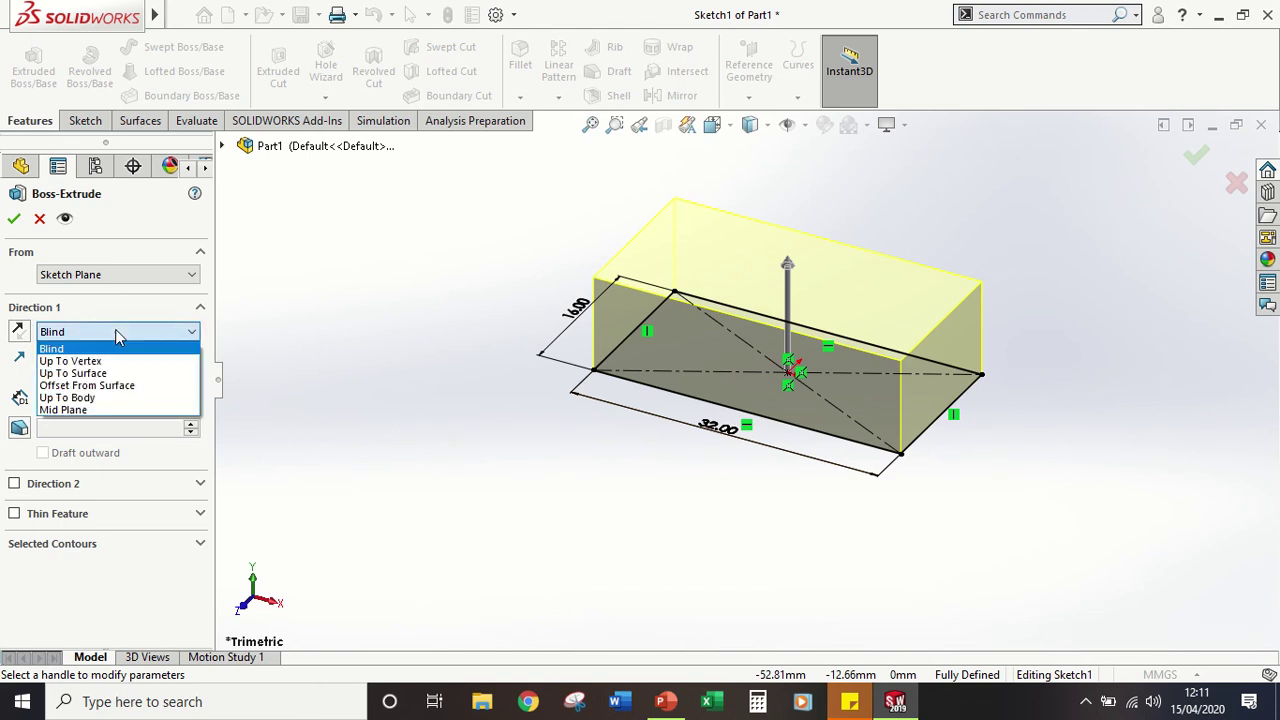
pyautogui.click(100, 410)
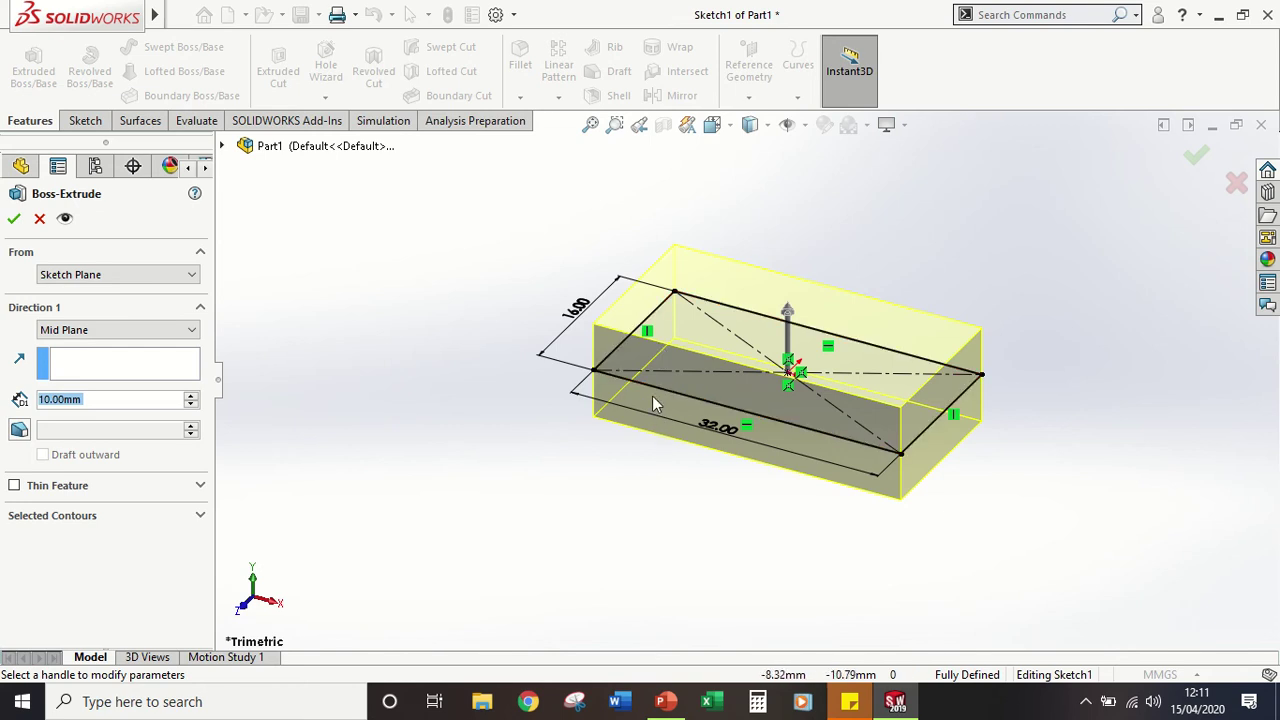
pyautogui.click(190, 330)
pyautogui.click(177, 344)
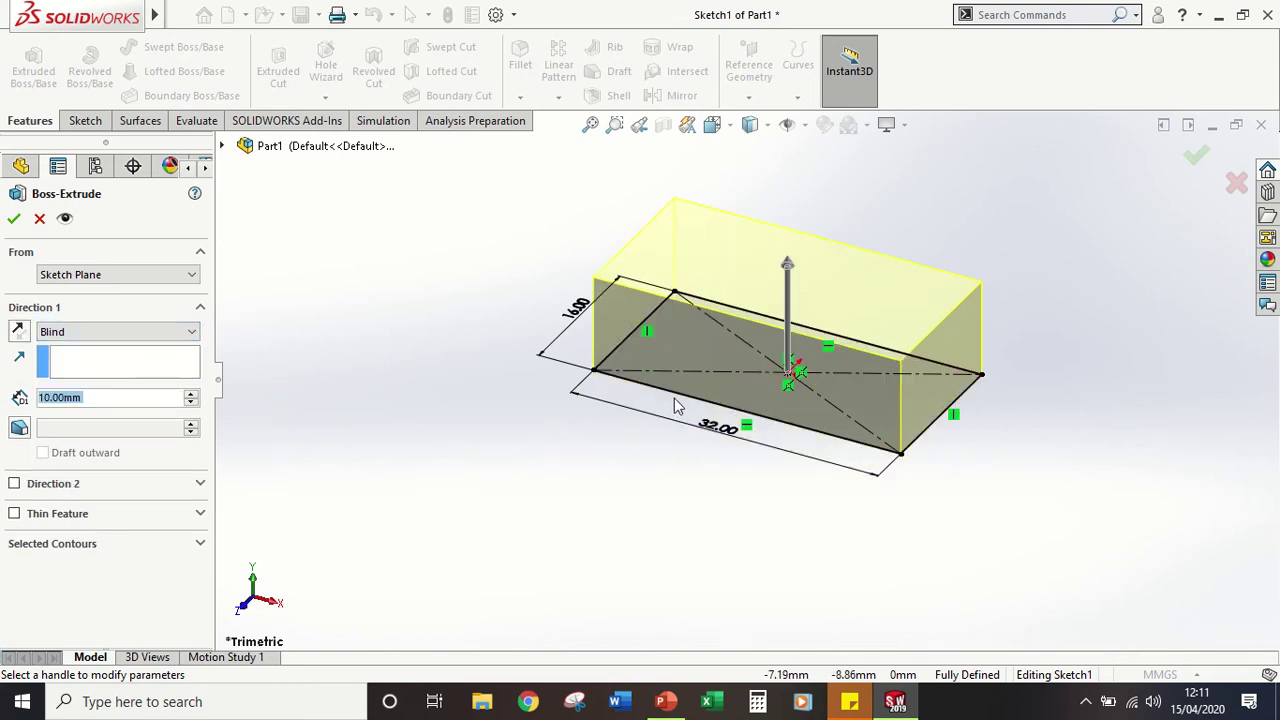
# Step: Reverse the extrusion direction to below the sketch plane and flip it back upward, twice
pyautogui.click(20, 333)
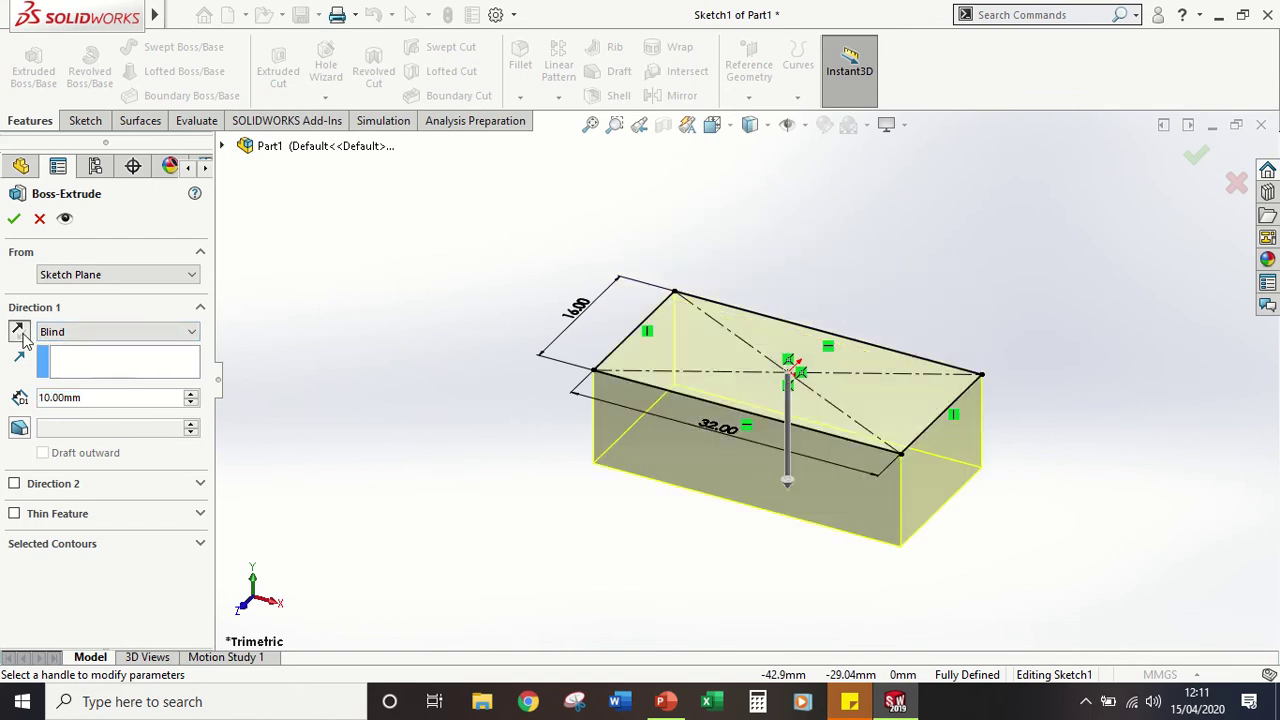
pyautogui.click(19, 332)
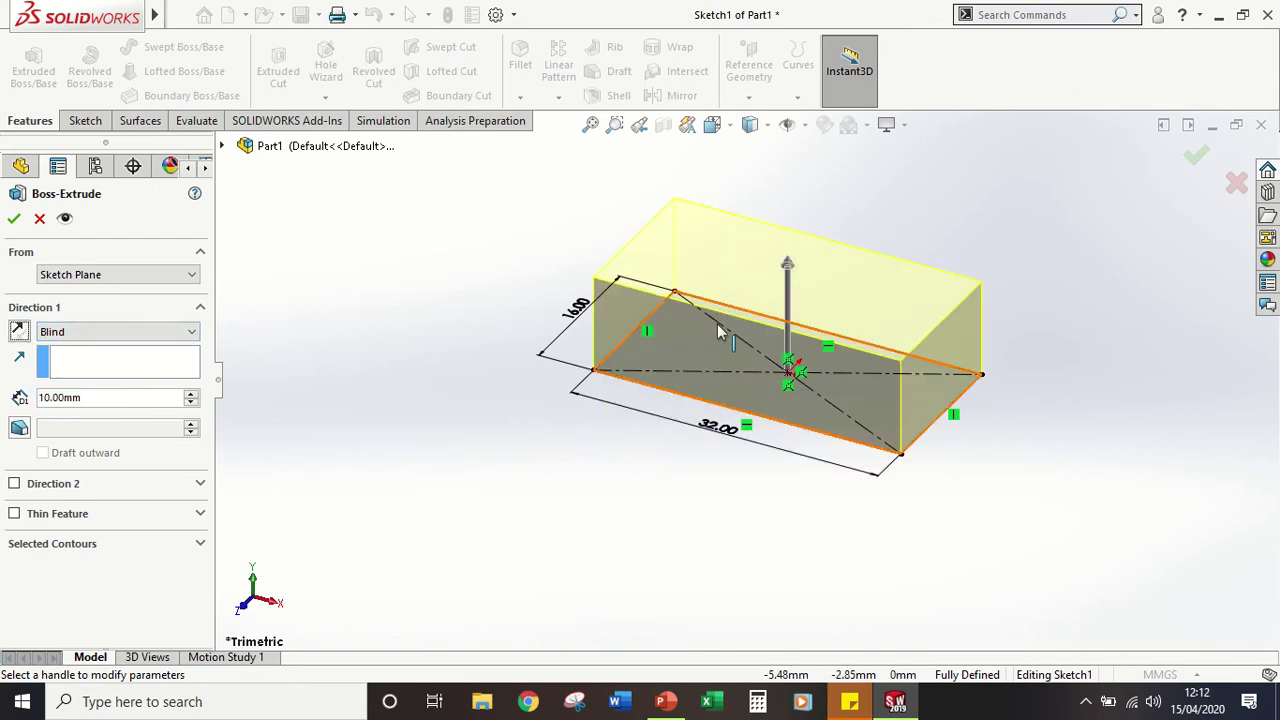
pyautogui.click(20, 333)
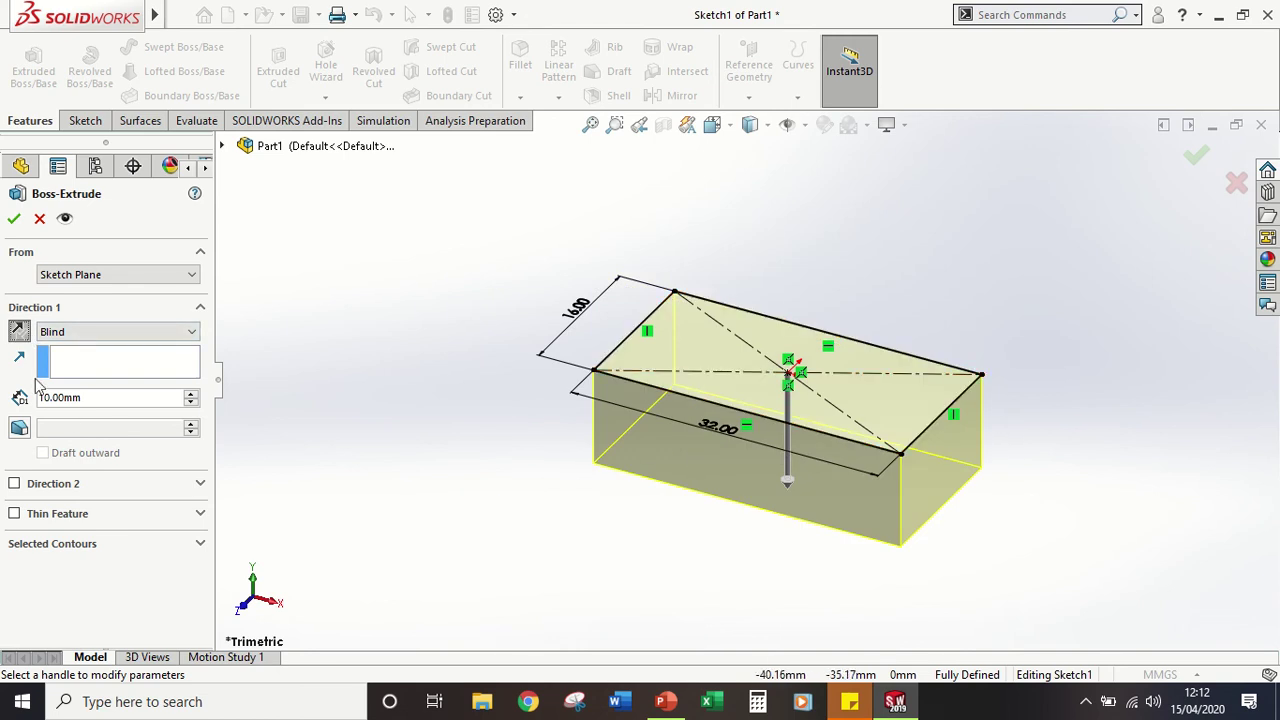
pyautogui.click(20, 333)
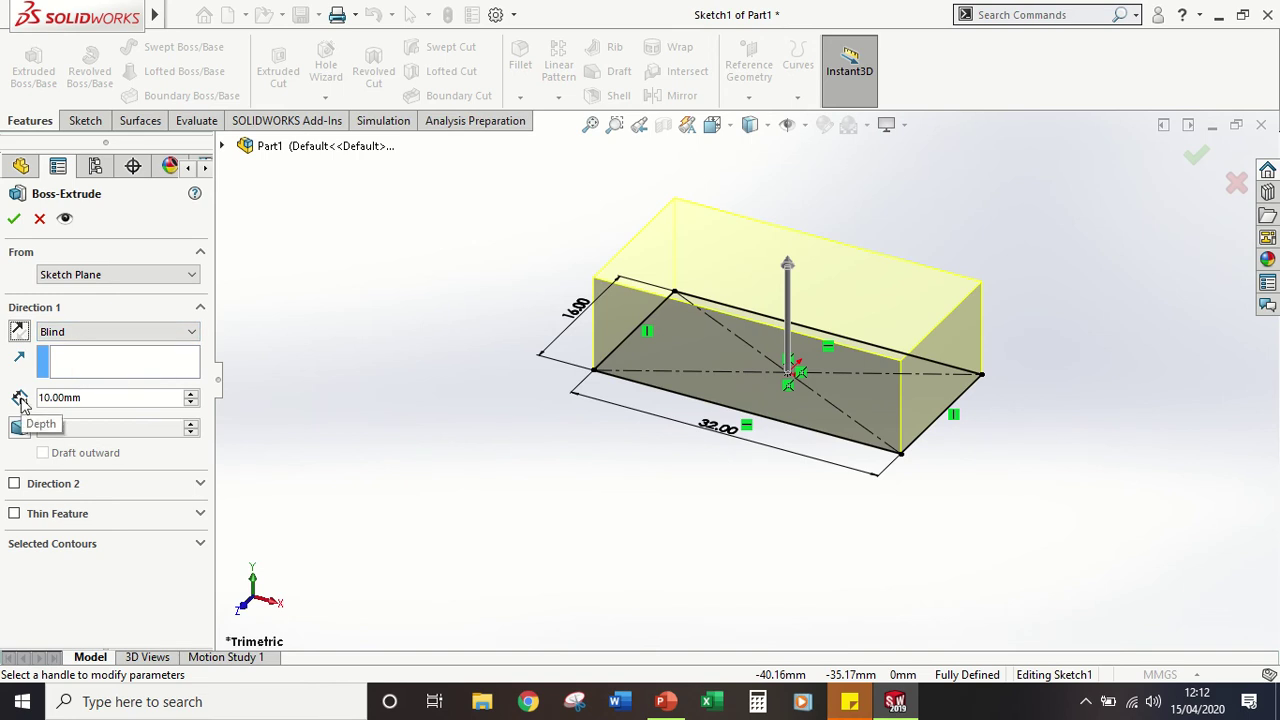
# Step: Set the Blind extrusion depth to 10 mm and complete the solid block from the rectangle
pyautogui.doubleClick(110, 397)
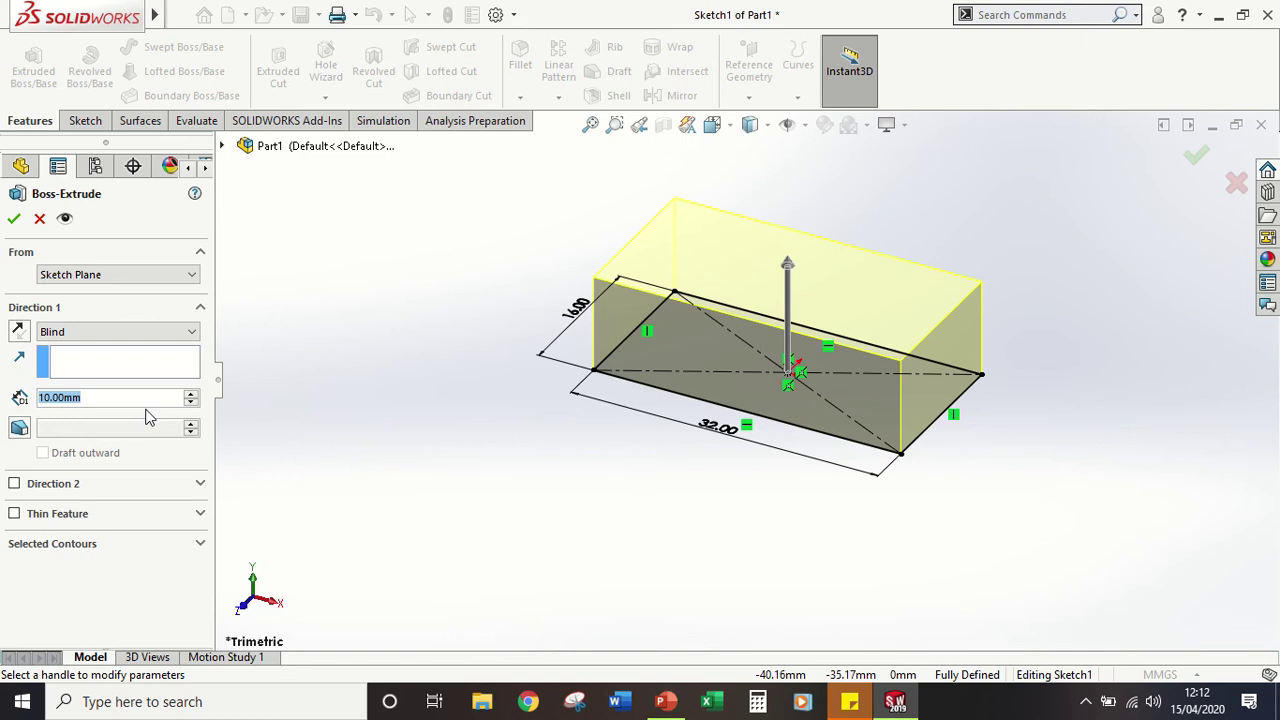
pyautogui.write('20')
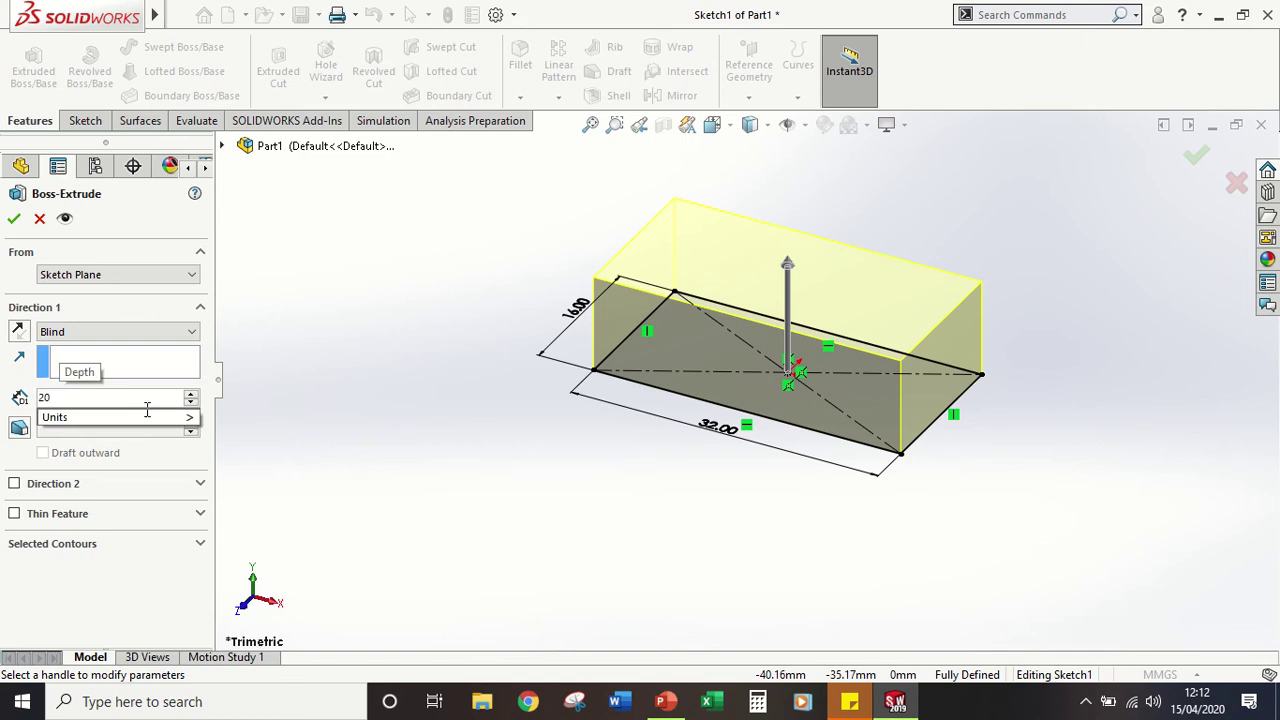
pyautogui.press('BackSpace')
pyautogui.press('BackSpace')
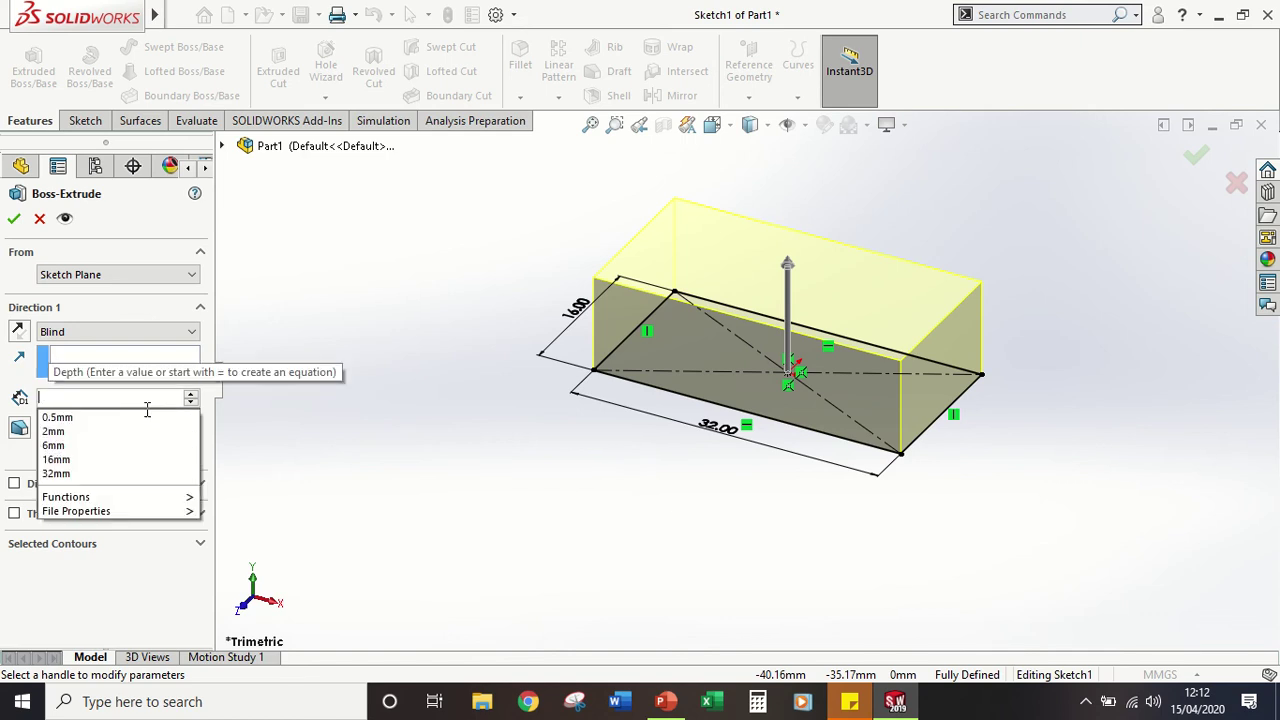
pyautogui.write('10')
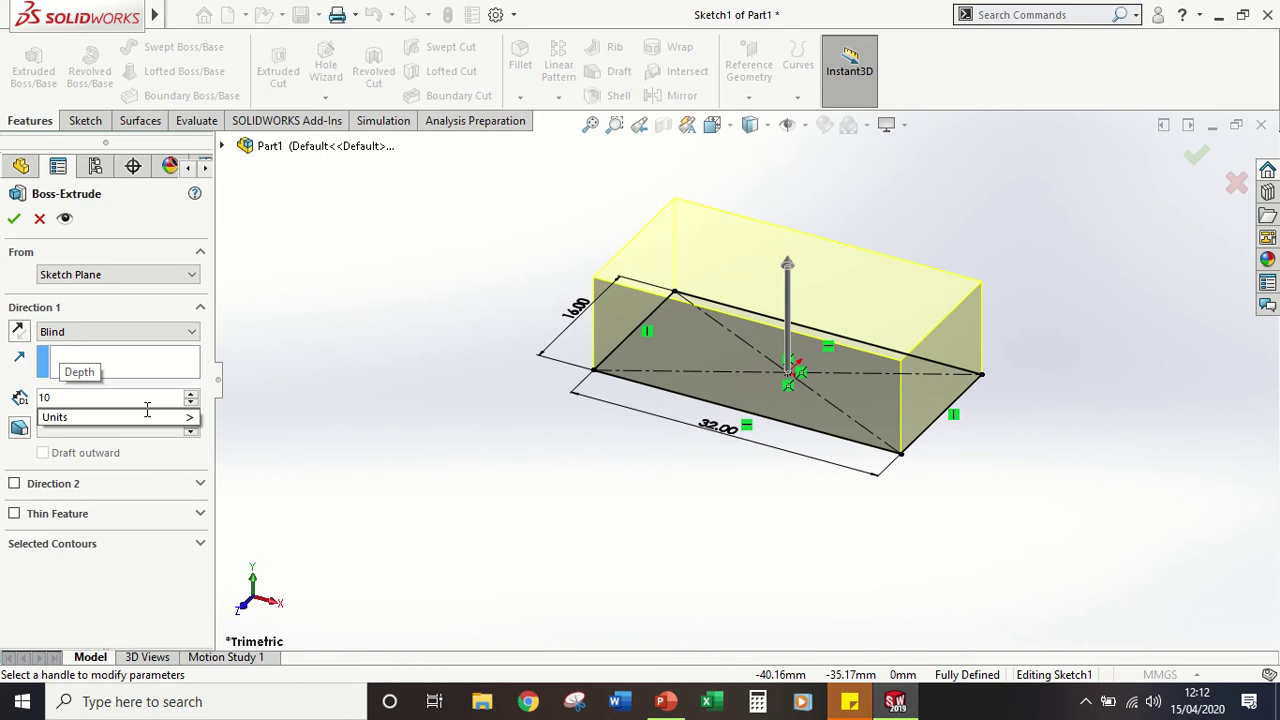
pyautogui.moveTo(147, 412)
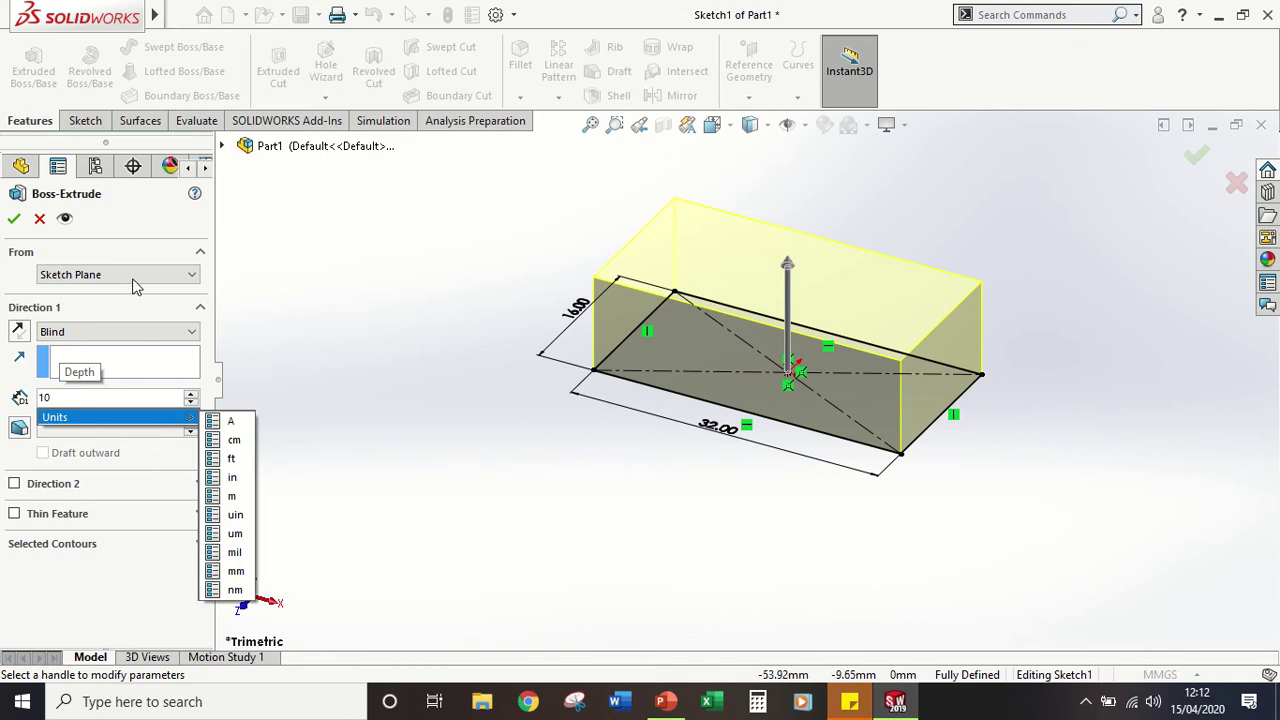
pyautogui.click(17, 220)
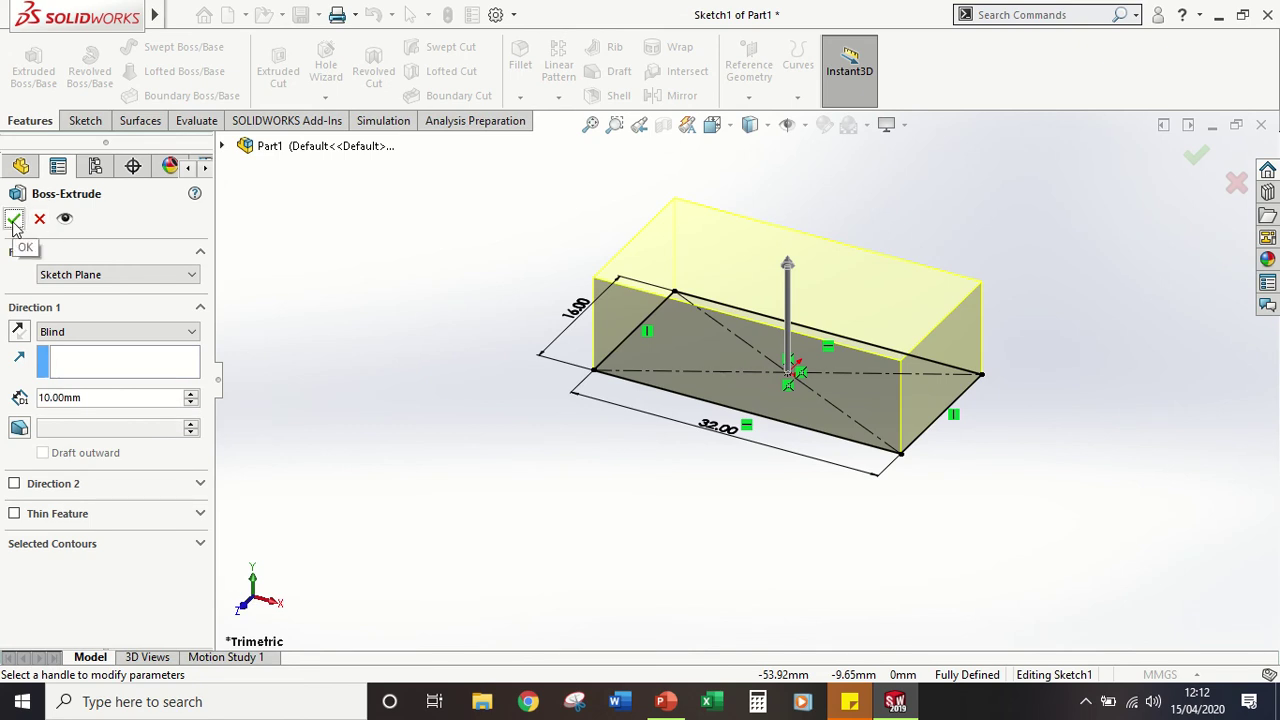
pyautogui.click(14, 221)
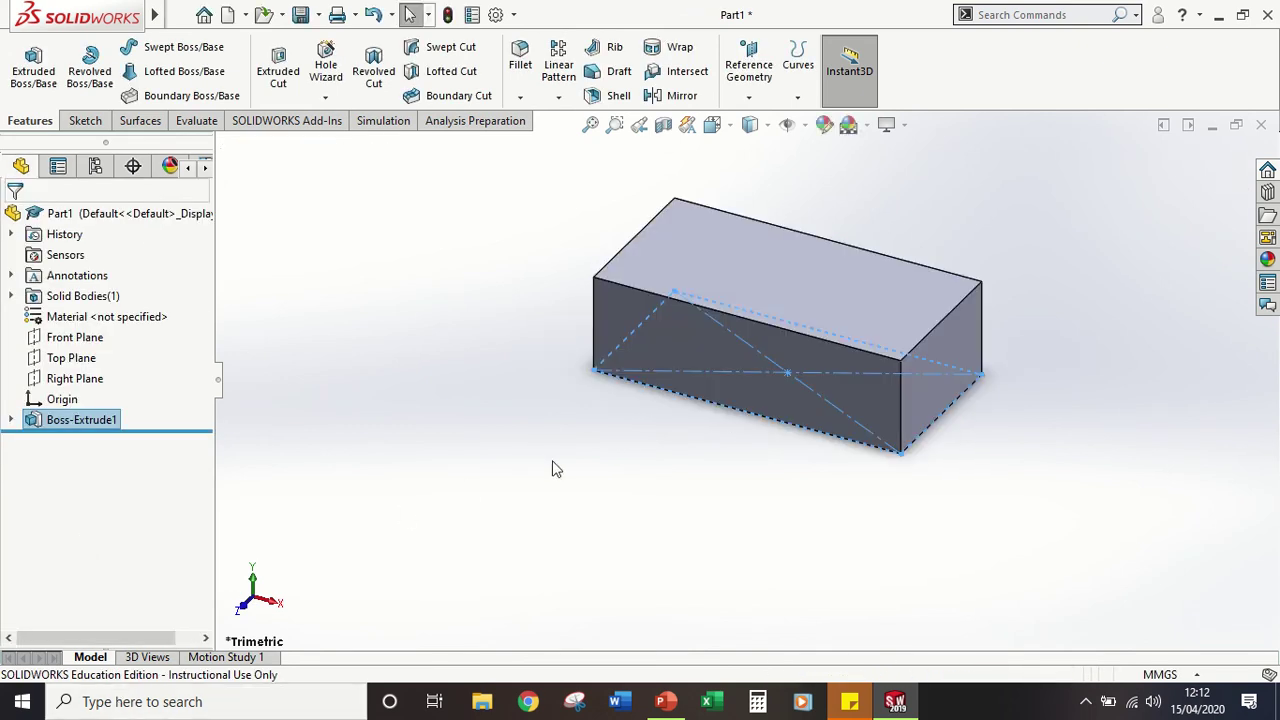
pyautogui.click(555, 467)
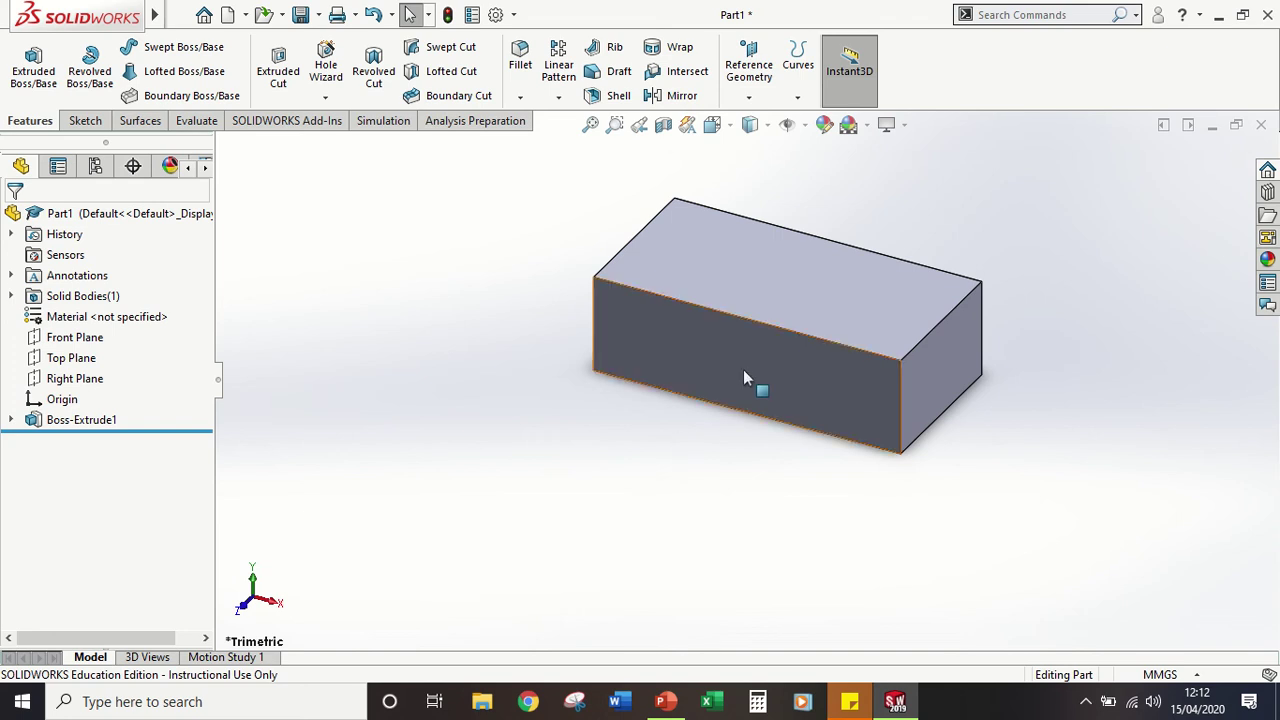
pyautogui.moveTo(748, 364); pyautogui.dragTo(577, 362, button='middle')
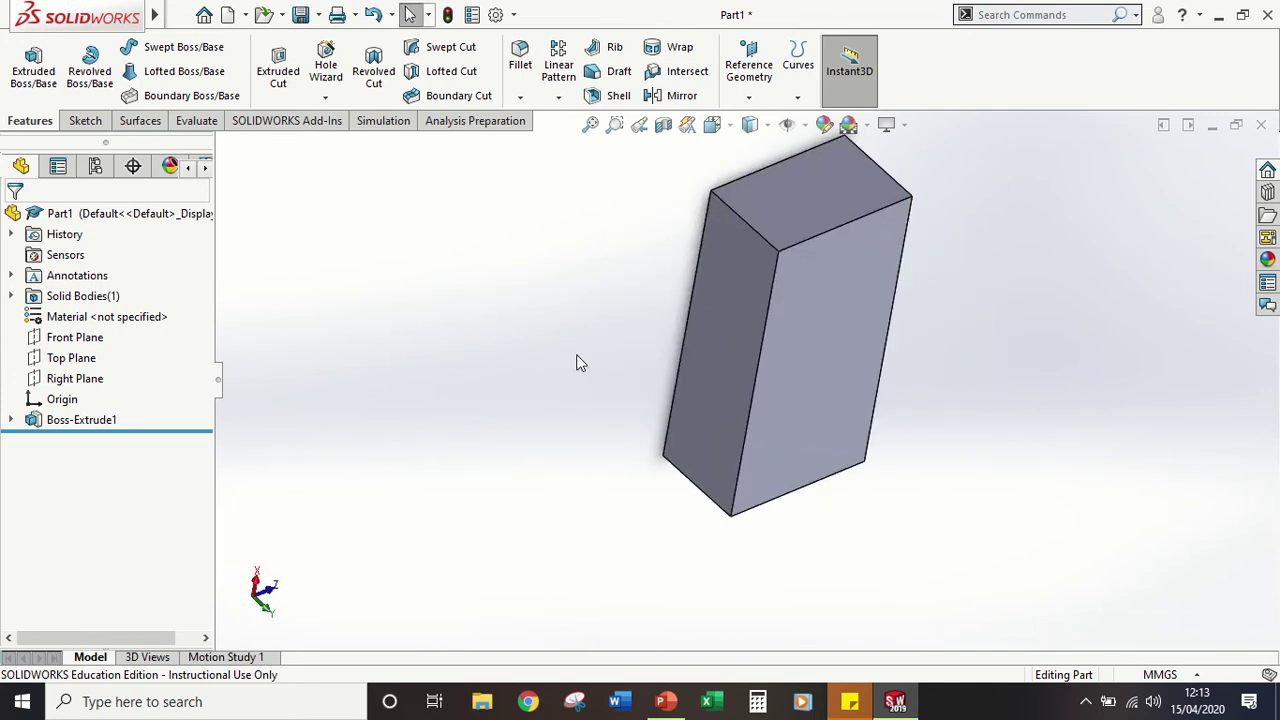
# Step: Rotate the view in increments around the extruded block to examine it from all sides
pyautogui.press('Left')
pyautogui.press('Left')
pyautogui.press('Left')
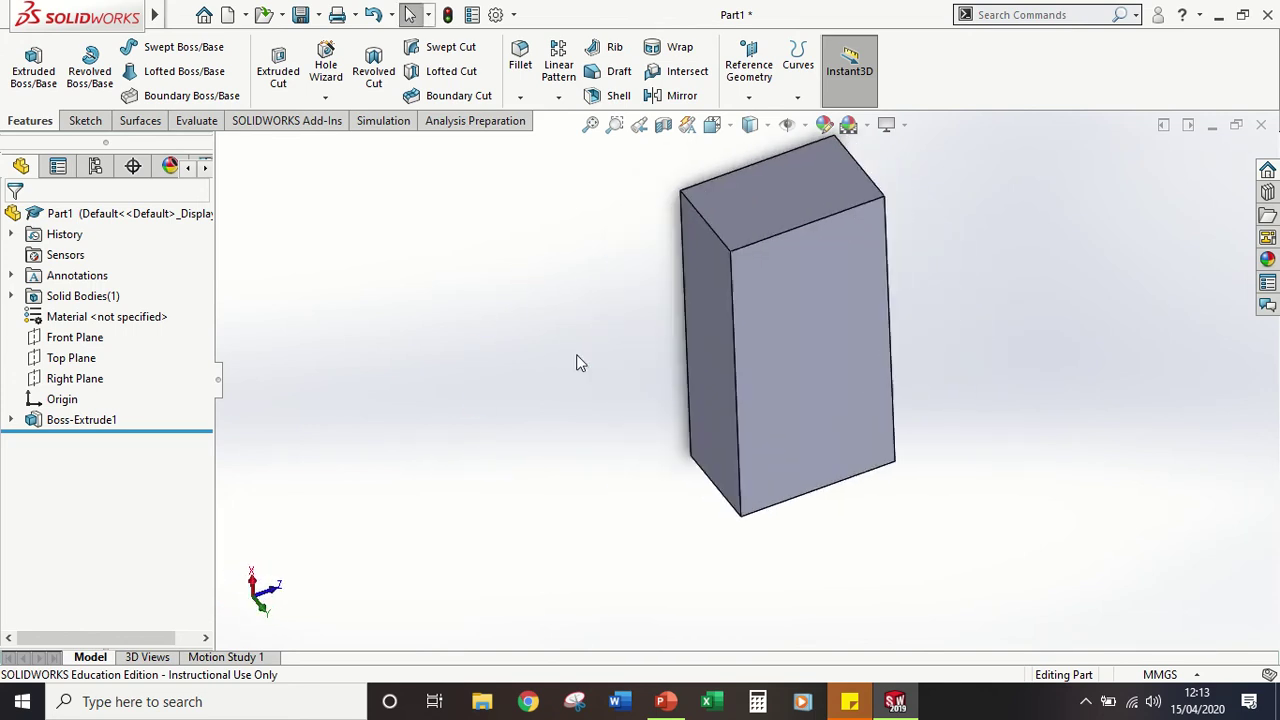
pyautogui.press('Up')
pyautogui.press('Up')
pyautogui.press('Up')
pyautogui.press('Down')
pyautogui.press('Down')
pyautogui.press('Down')
pyautogui.press('Down')
pyautogui.press('Down')
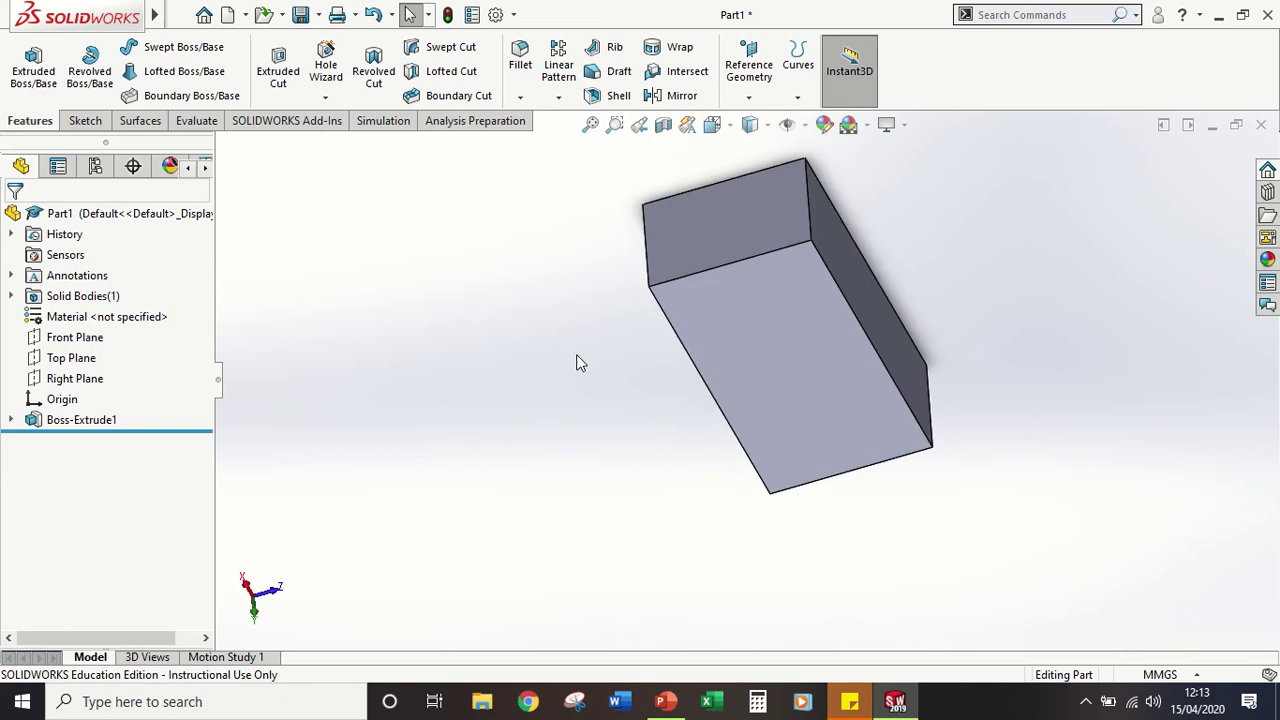
pyautogui.press('Right')
pyautogui.press('Right')
pyautogui.press('Right')
pyautogui.press('Right')
pyautogui.press('Right')
pyautogui.press('Down')
pyautogui.press('Down')
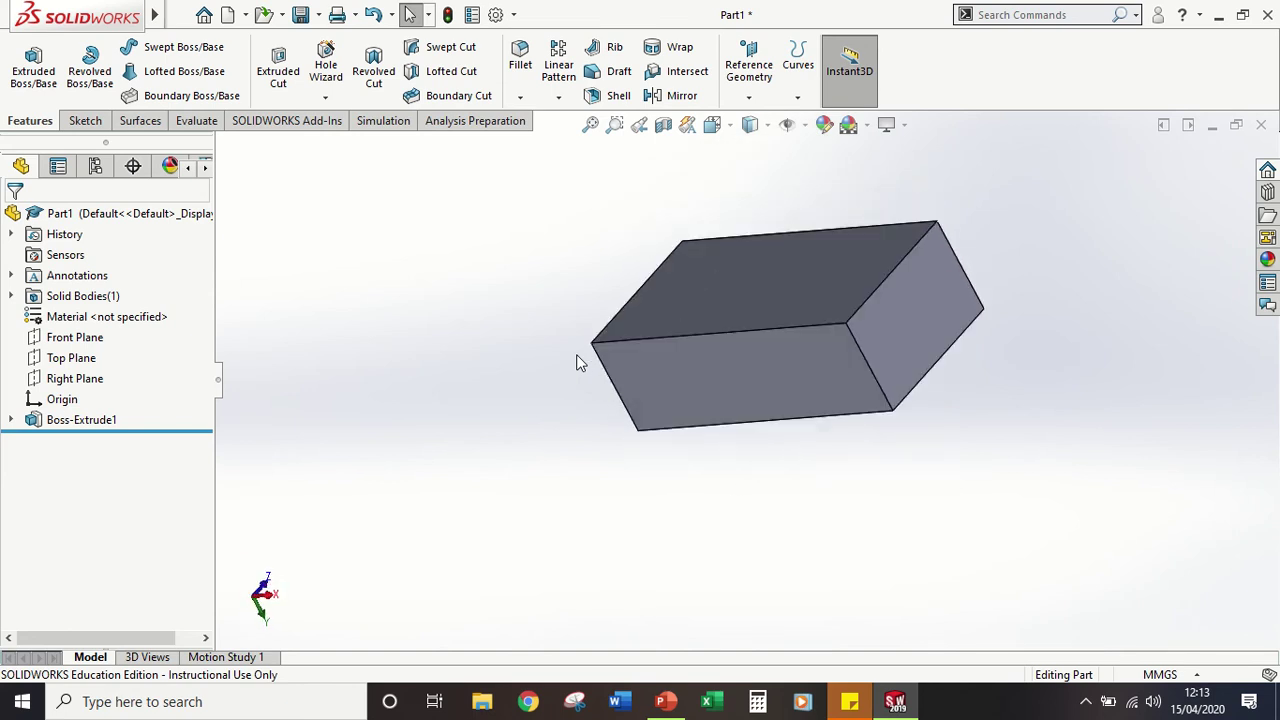
pyautogui.press('Right')
pyautogui.press('Right')
pyautogui.press('Right')
pyautogui.press('Right')
pyautogui.press('Right')
pyautogui.press('Right')
pyautogui.press('Right')
pyautogui.press('Down')
pyautogui.press('Down')
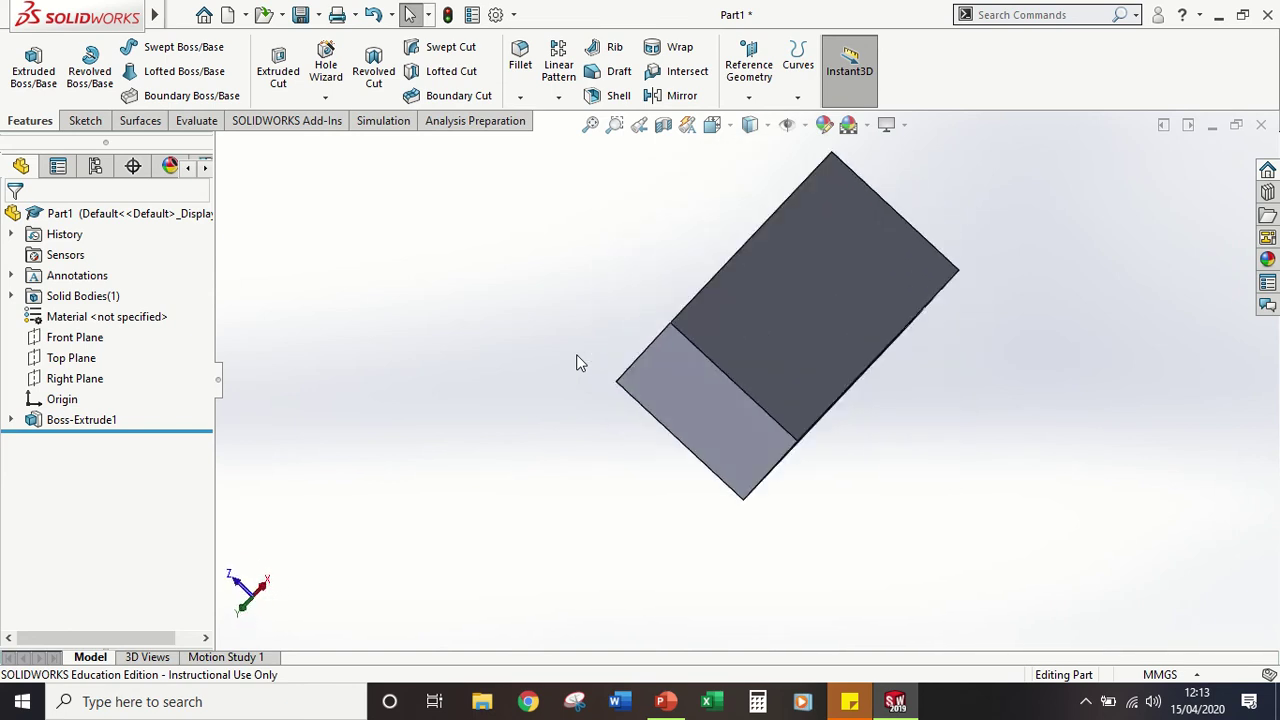
pyautogui.press('Right')
pyautogui.press('Right')
pyautogui.press('Right')
pyautogui.press('Right')
pyautogui.press('Down')
pyautogui.press('Down')
pyautogui.press('Down')
pyautogui.press('Right')
pyautogui.press('Right')
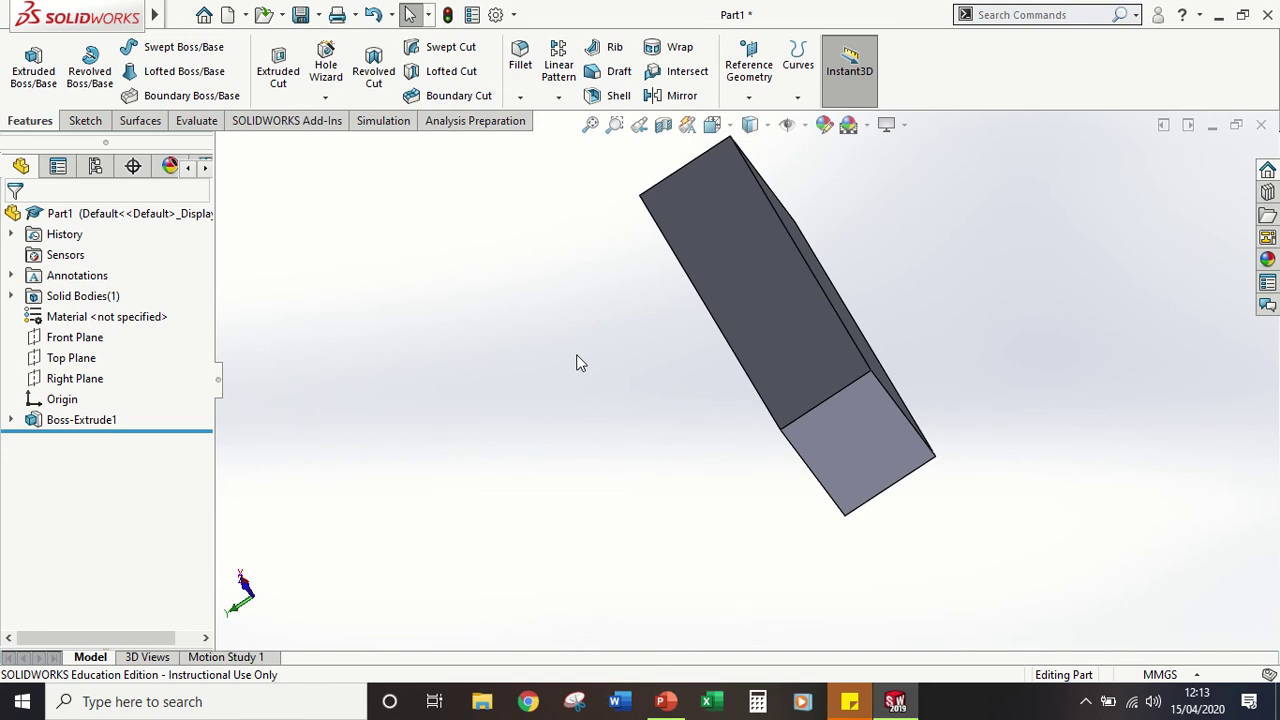
# Step: View the block in the Front, Top, Isometric and Dimetric standard orientations, finishing in Isometric
pyautogui.press('space')
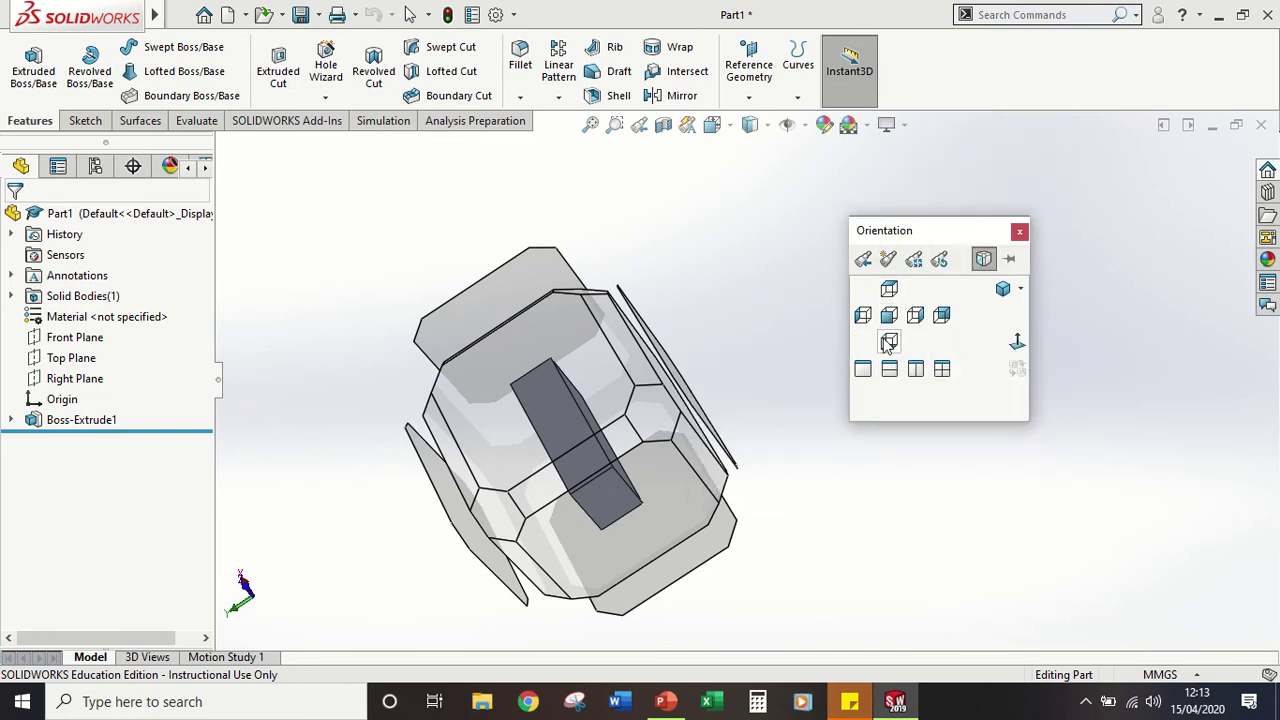
pyautogui.click(891, 317)
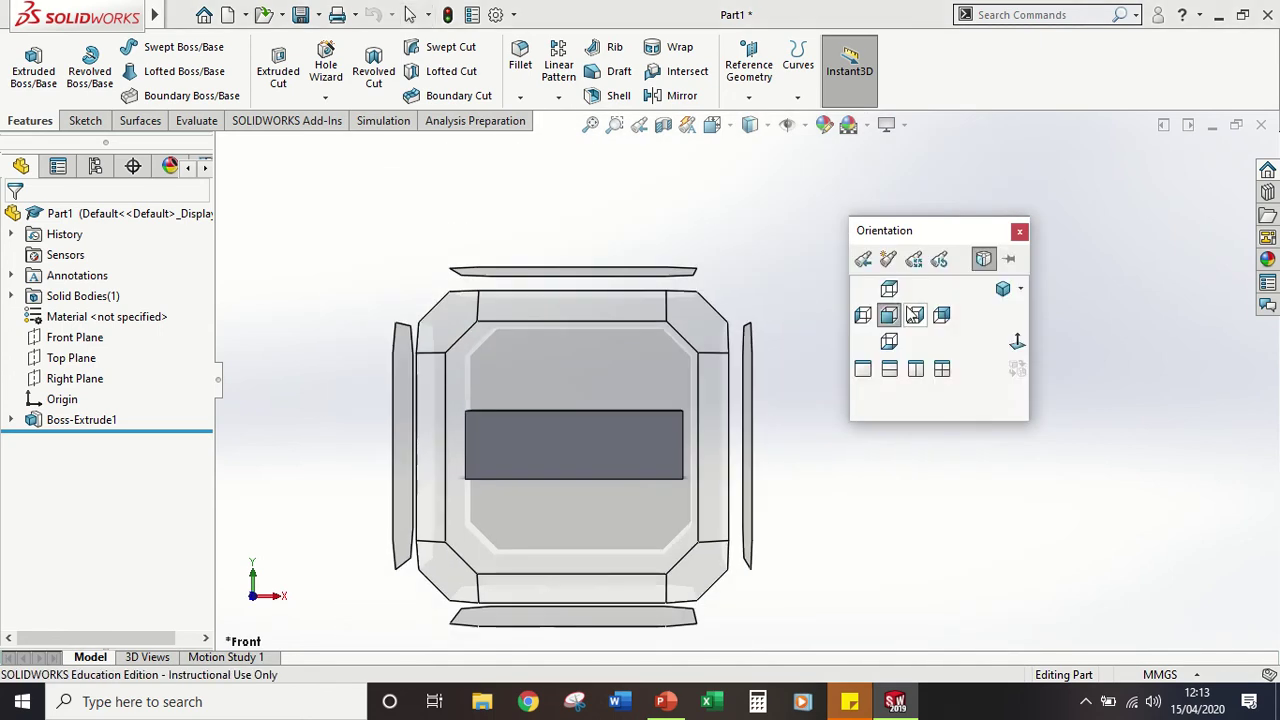
pyautogui.click(891, 291)
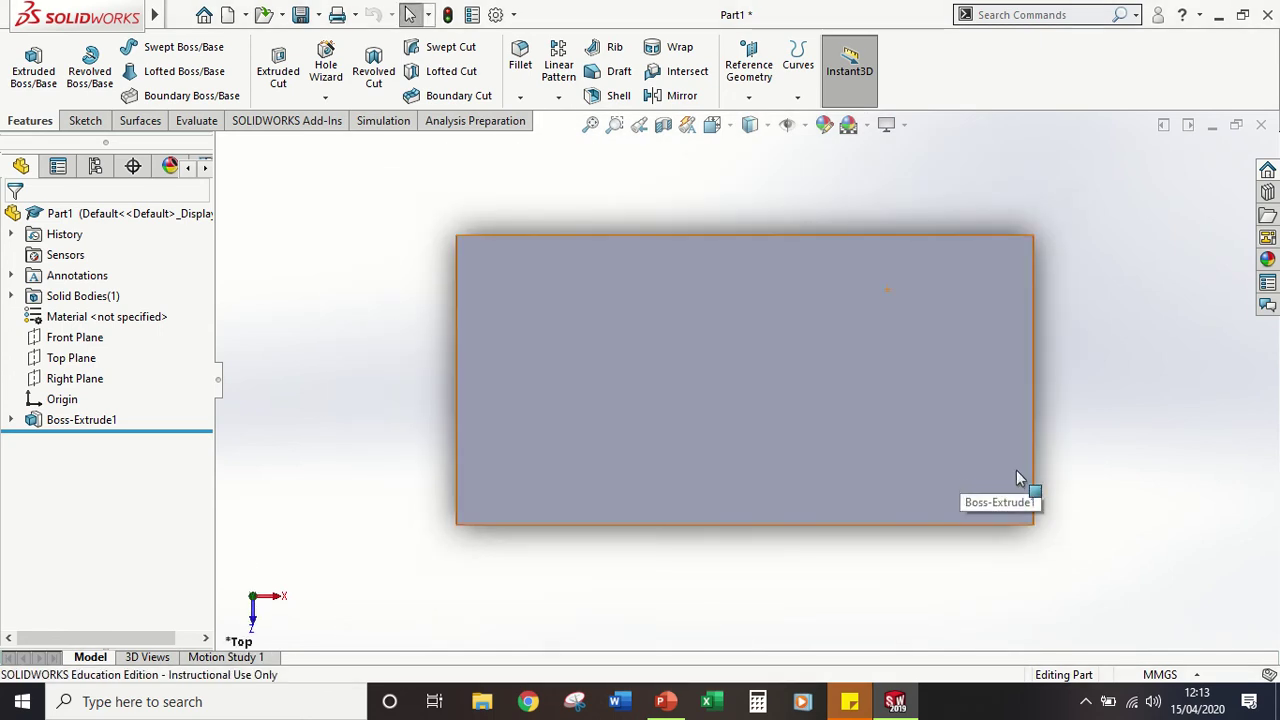
pyautogui.press('space')
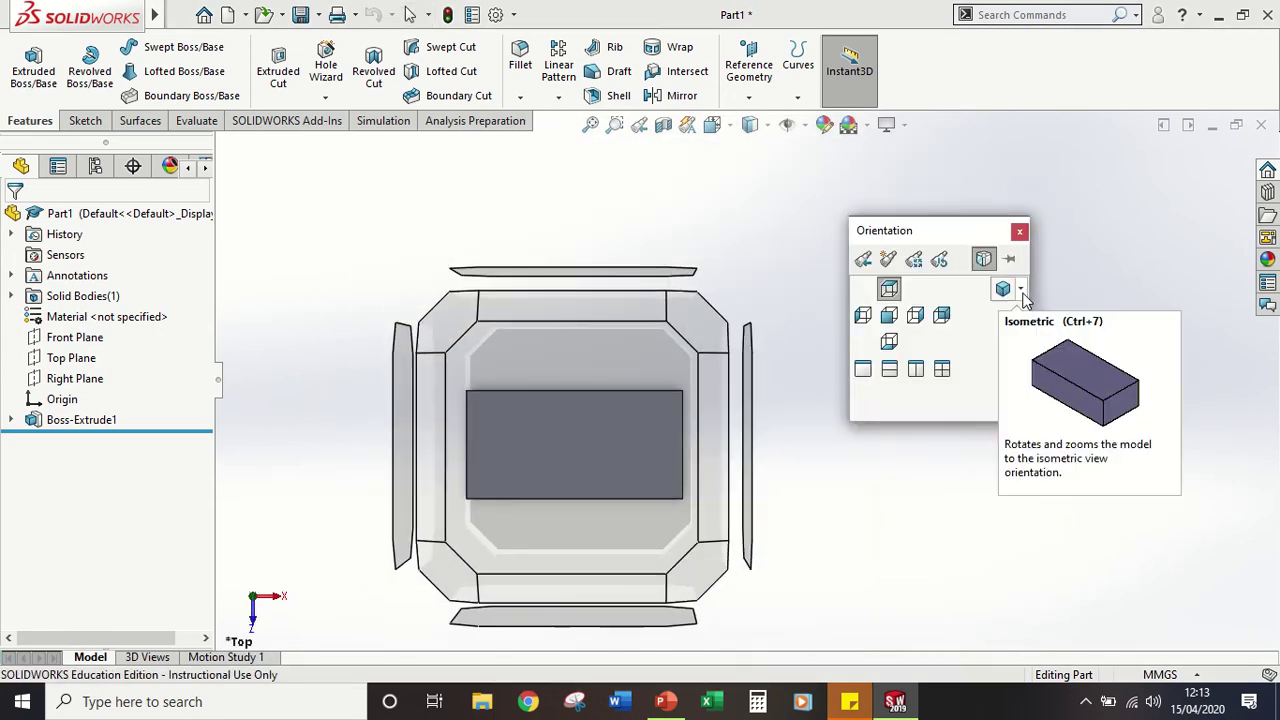
pyautogui.click(1020, 289)
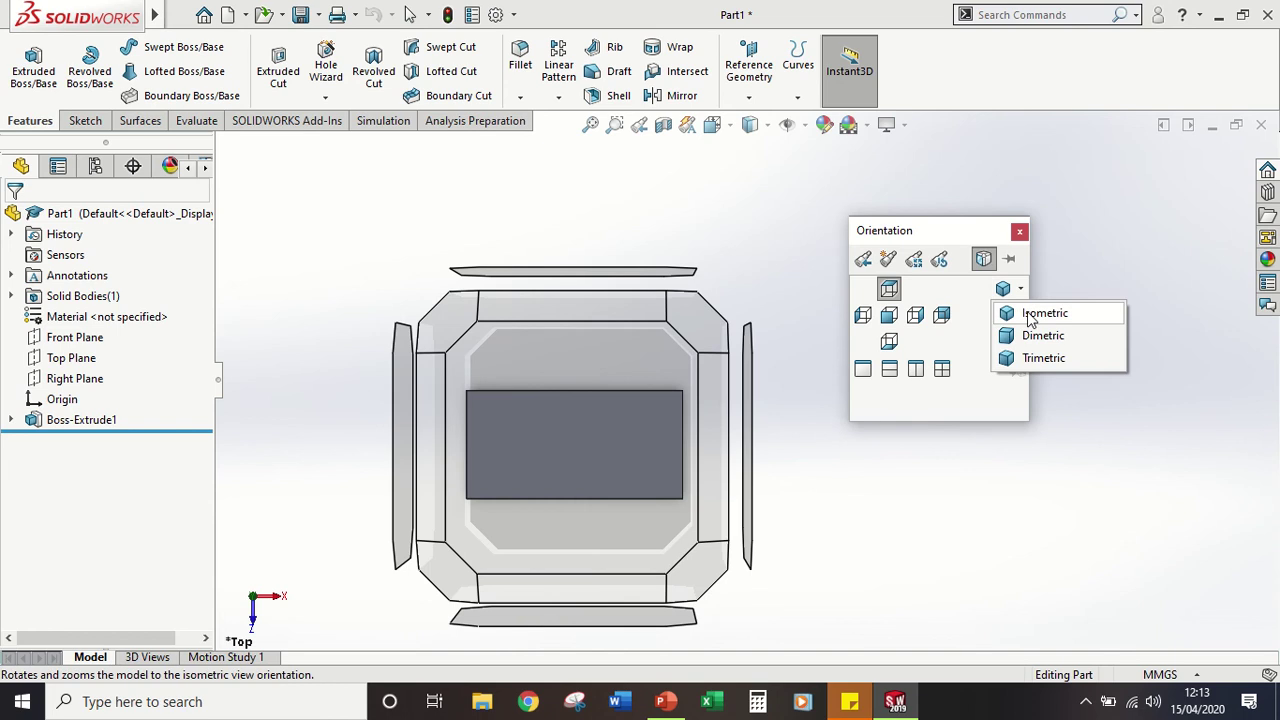
pyautogui.click(1030, 315)
pyautogui.press('space')
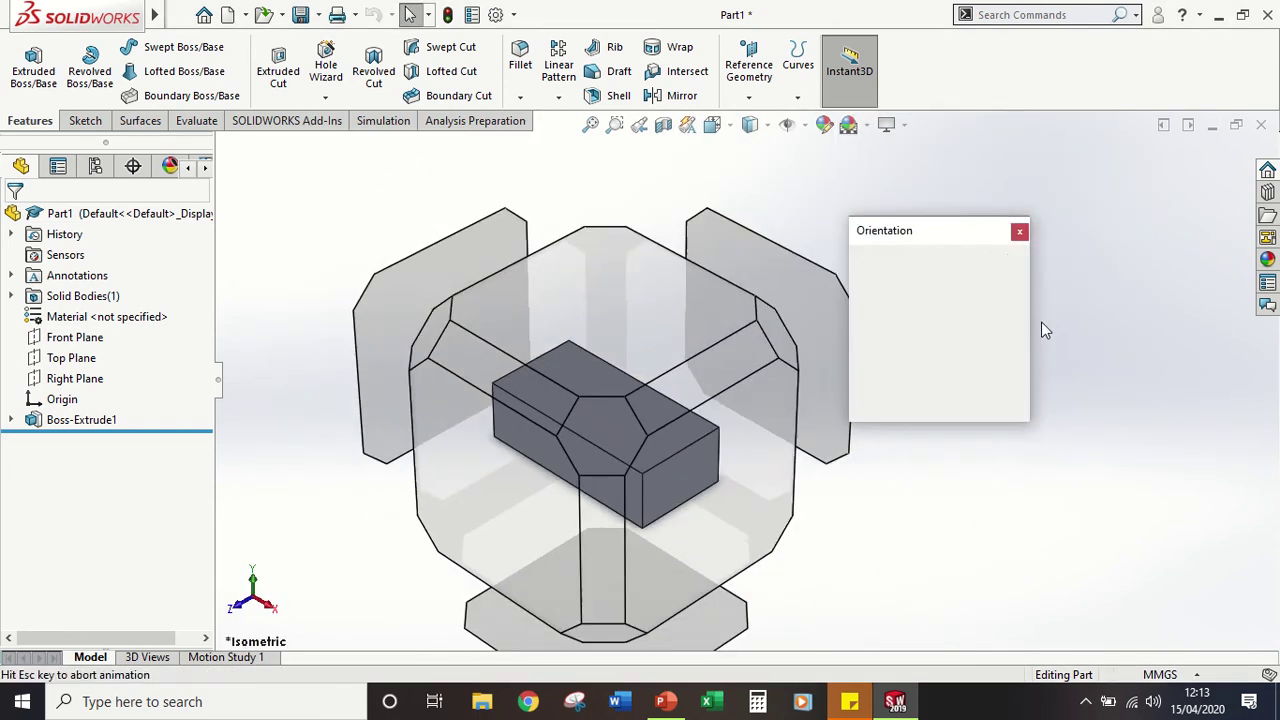
pyautogui.click(1020, 289)
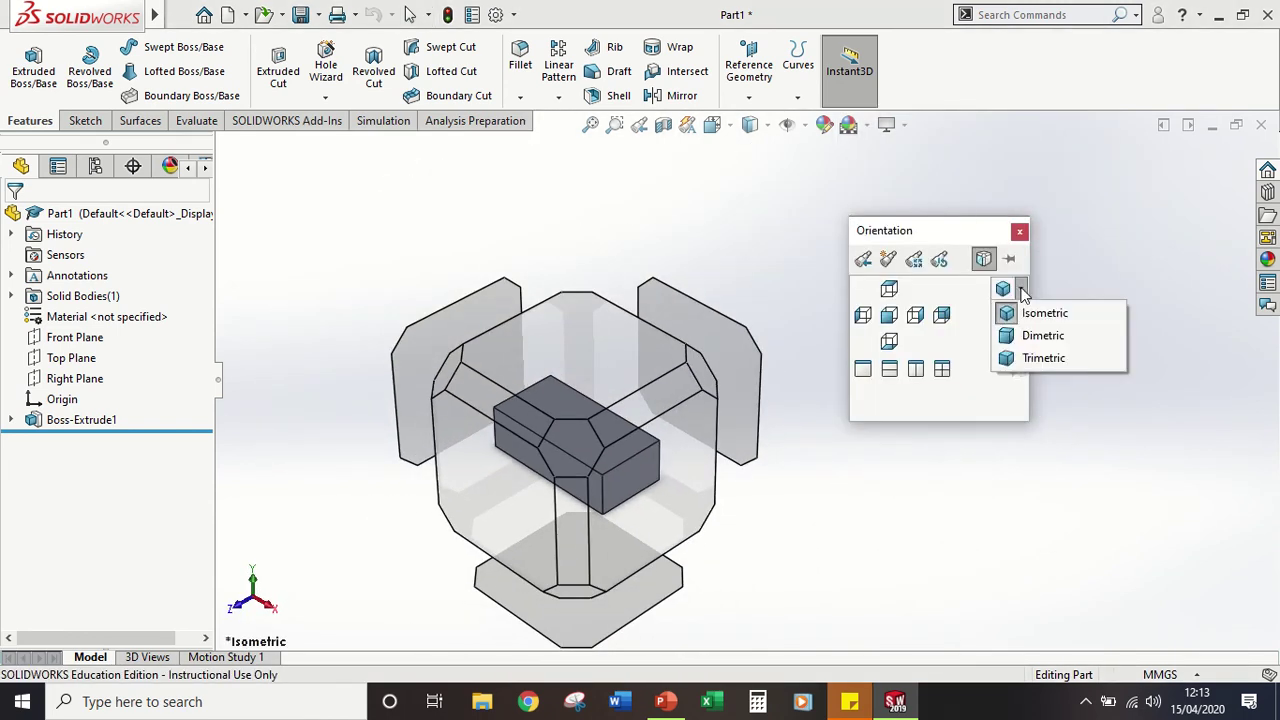
pyautogui.click(1043, 337)
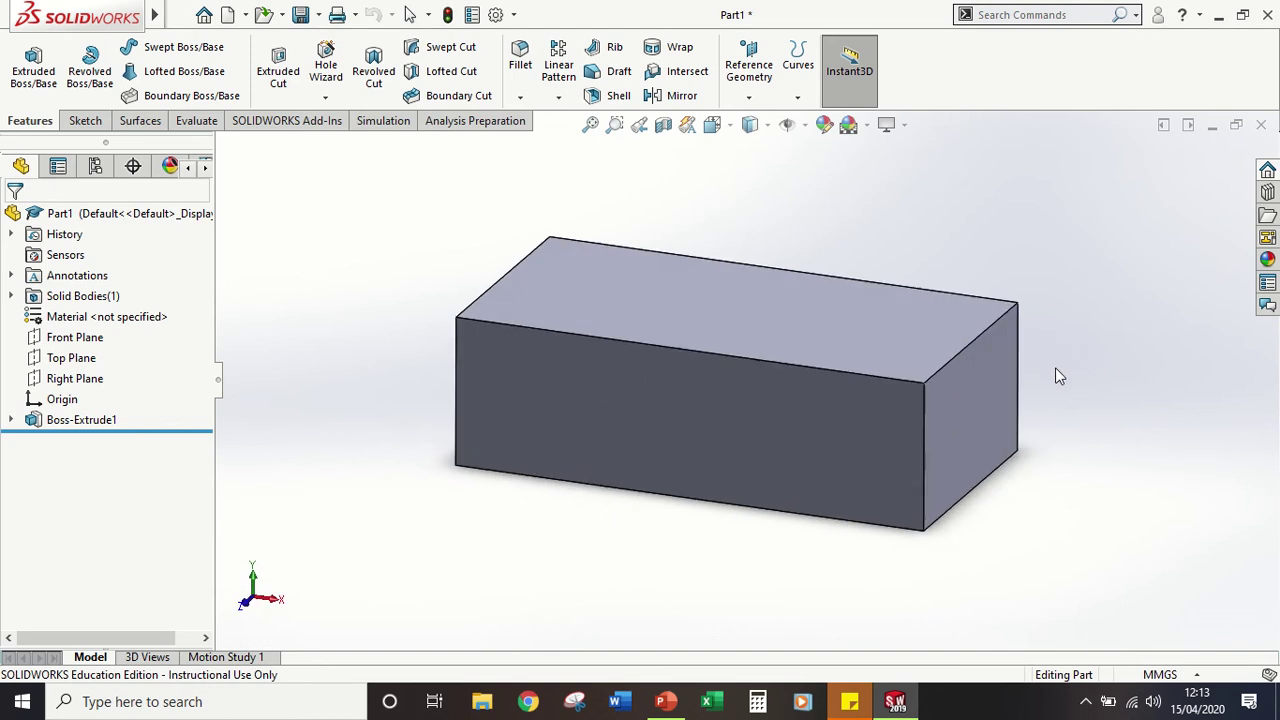
pyautogui.press('space')
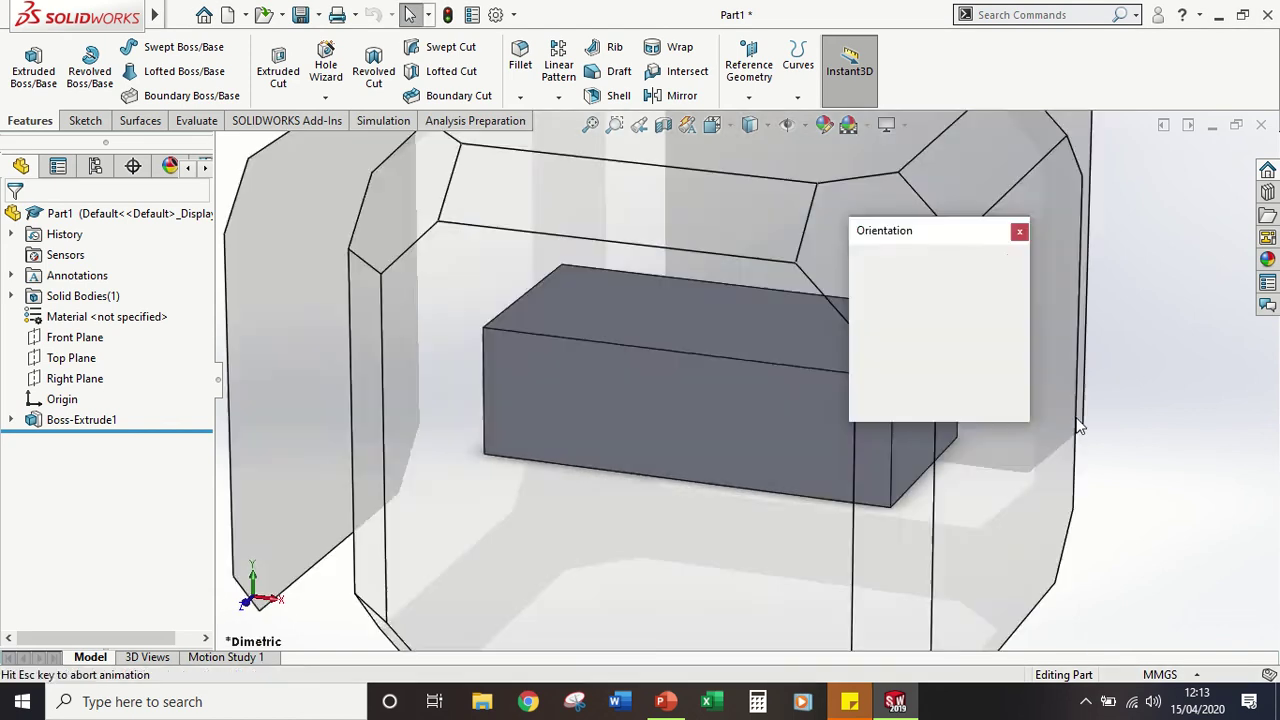
pyautogui.click(1020, 289)
pyautogui.click(1040, 313)
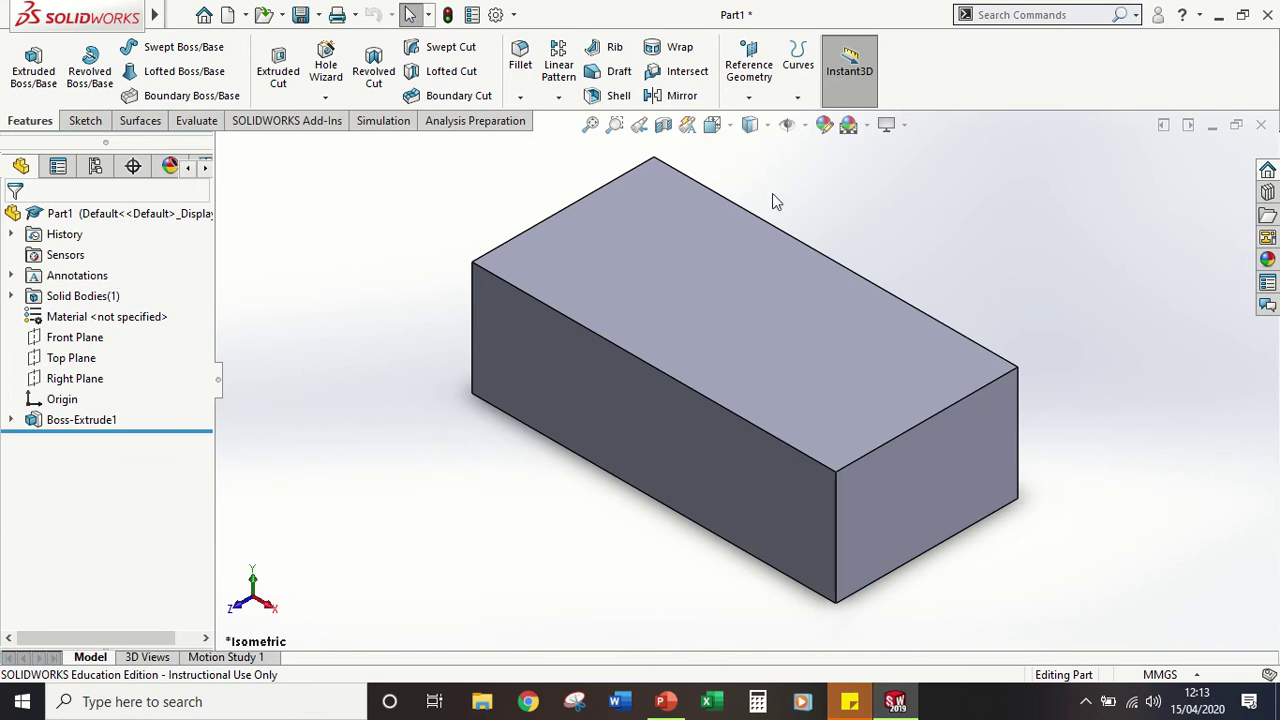
pyautogui.click(727, 127)
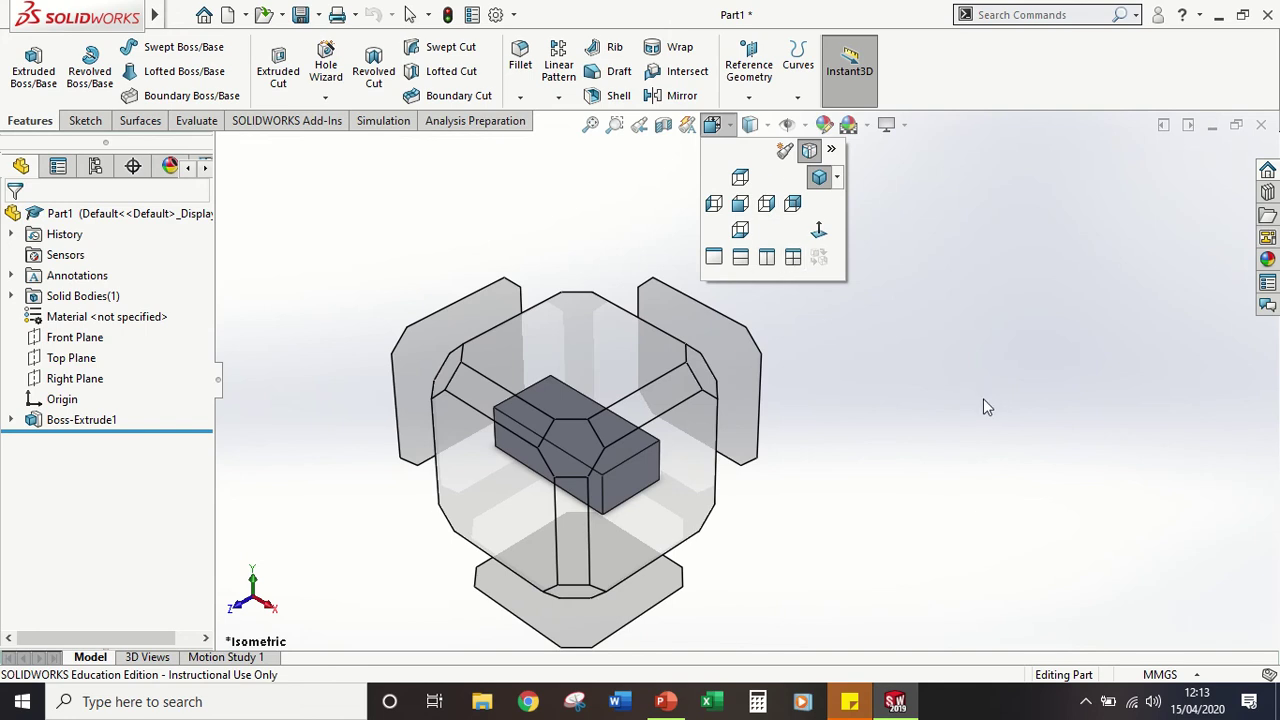
pyautogui.click(957, 398)
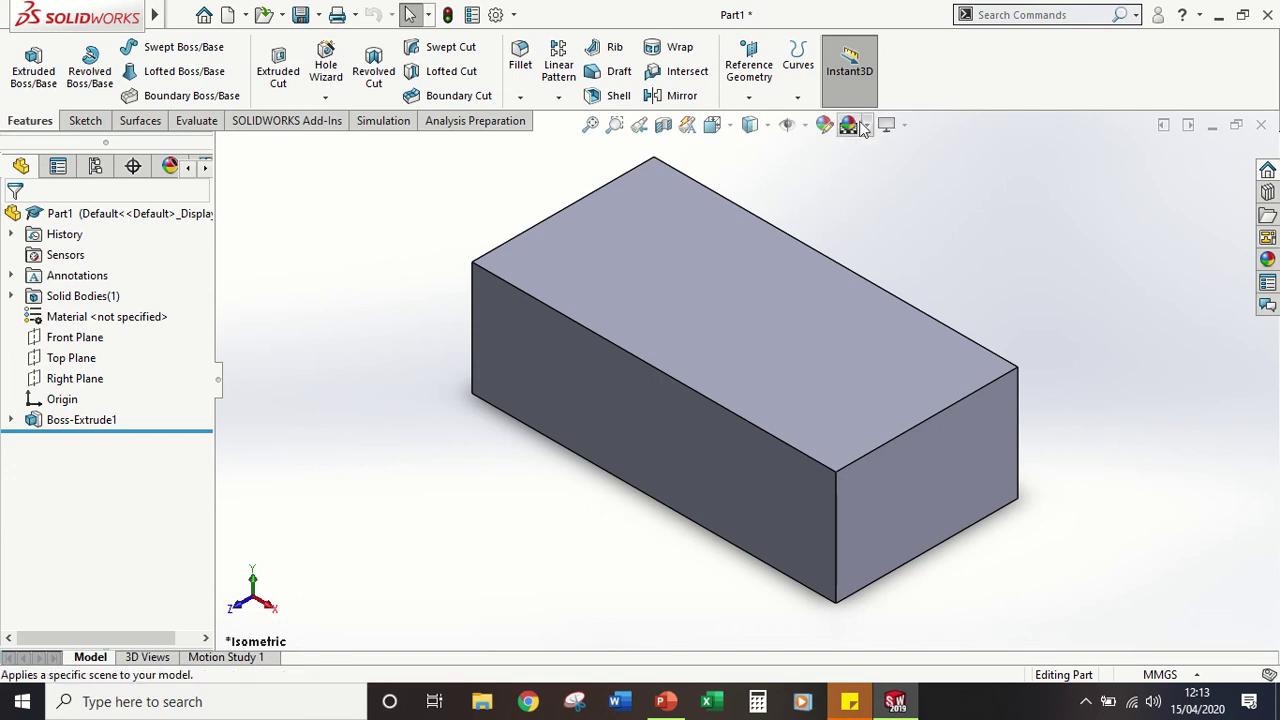
pyautogui.press('space')
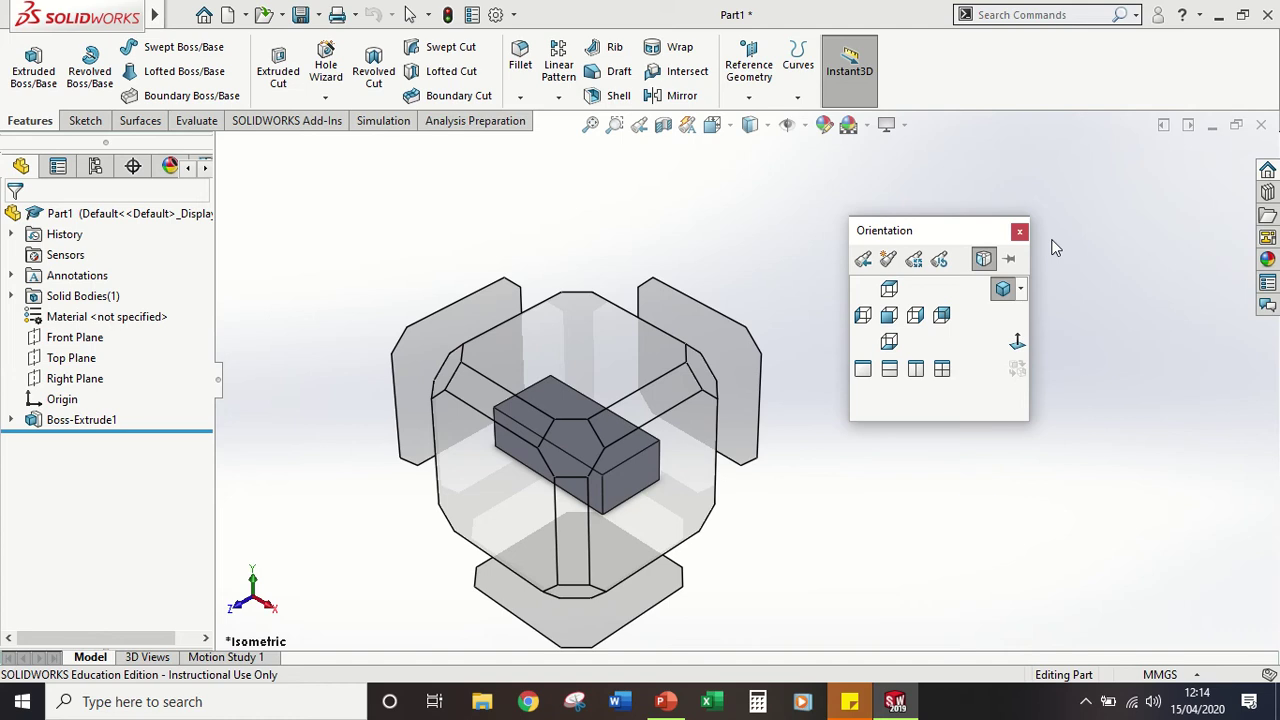
pyautogui.click(1052, 240)
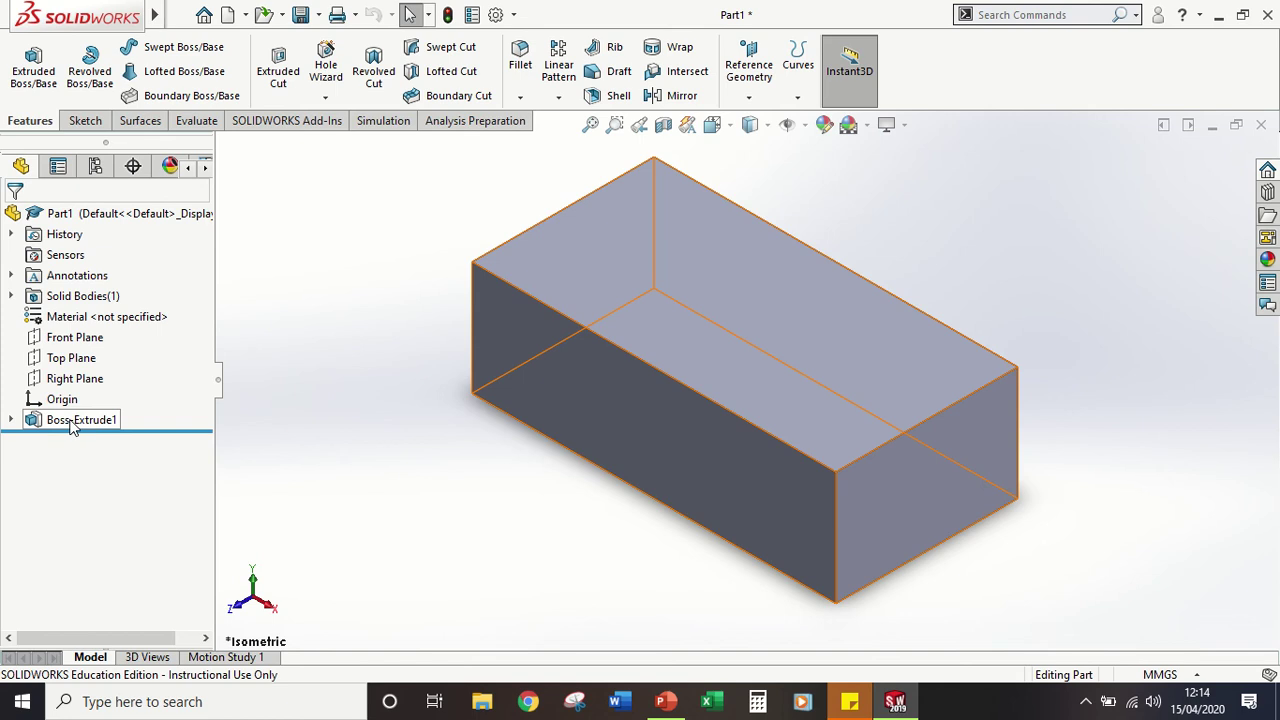
# Step: Open the sketch beneath the block's extrusion for editing, inspect its length dimension, and exit the sketch
pyautogui.click(11, 420)
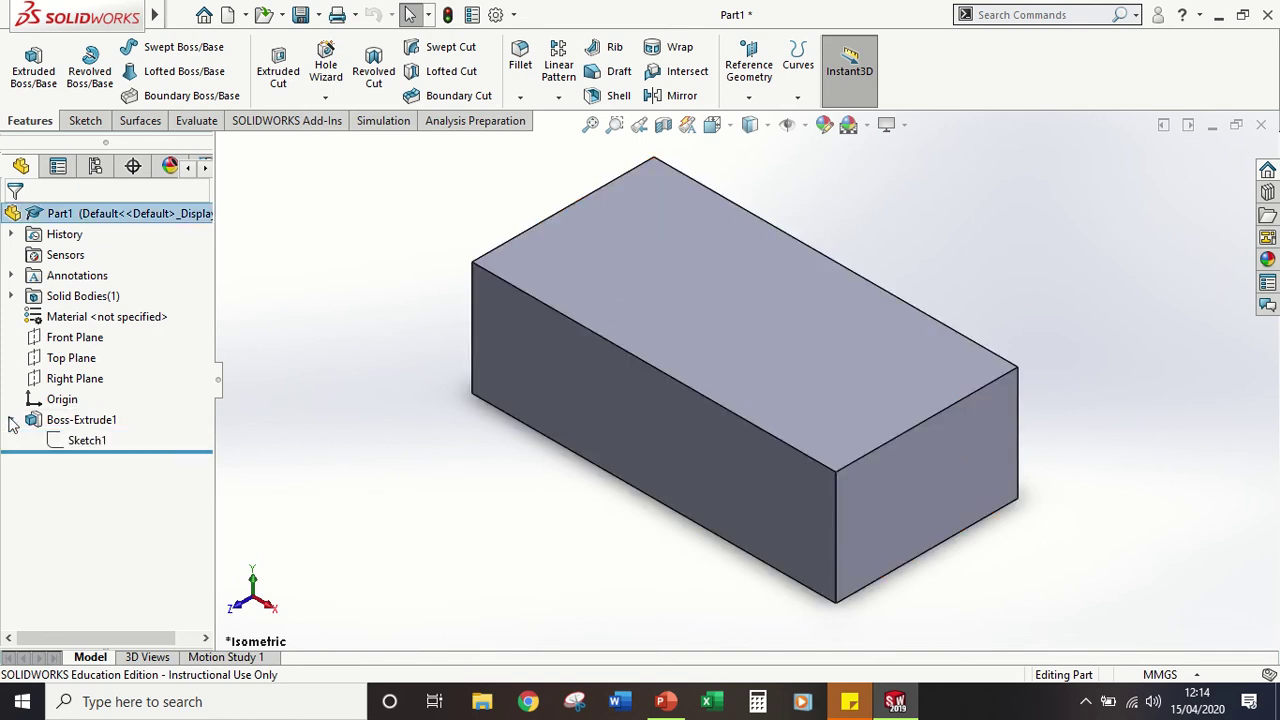
pyautogui.click(84, 442)
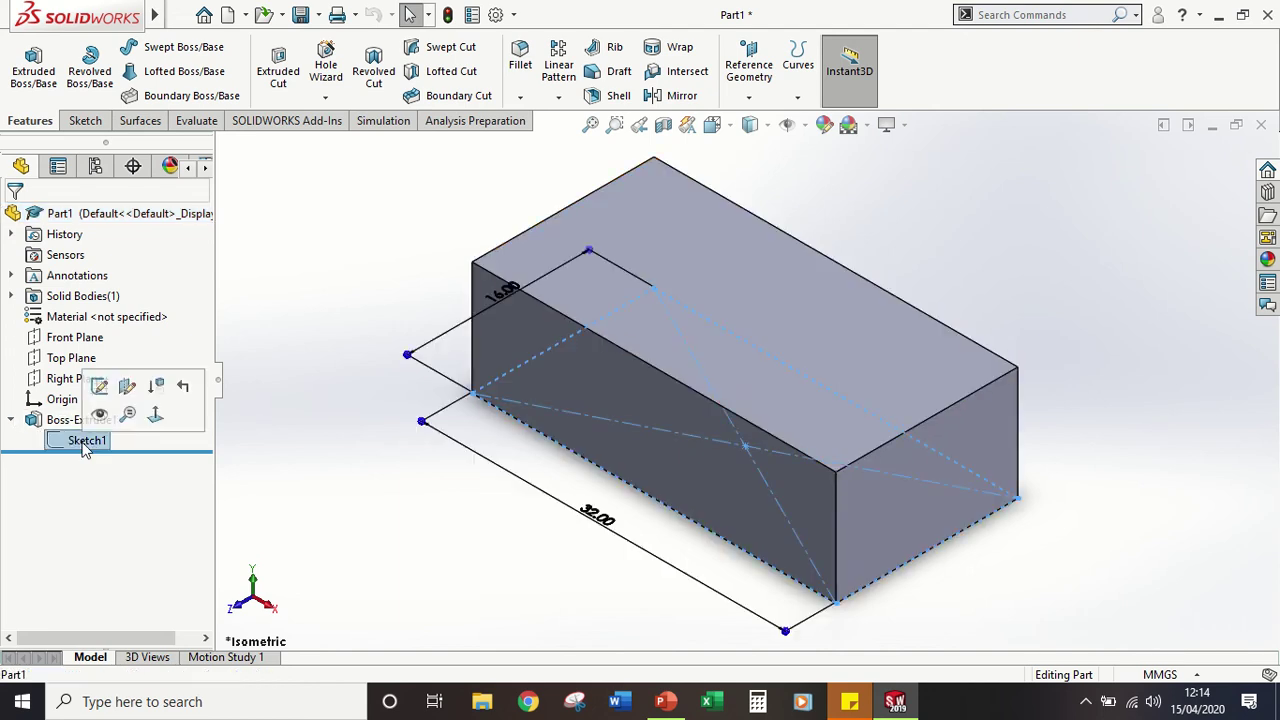
pyautogui.click(100, 388)
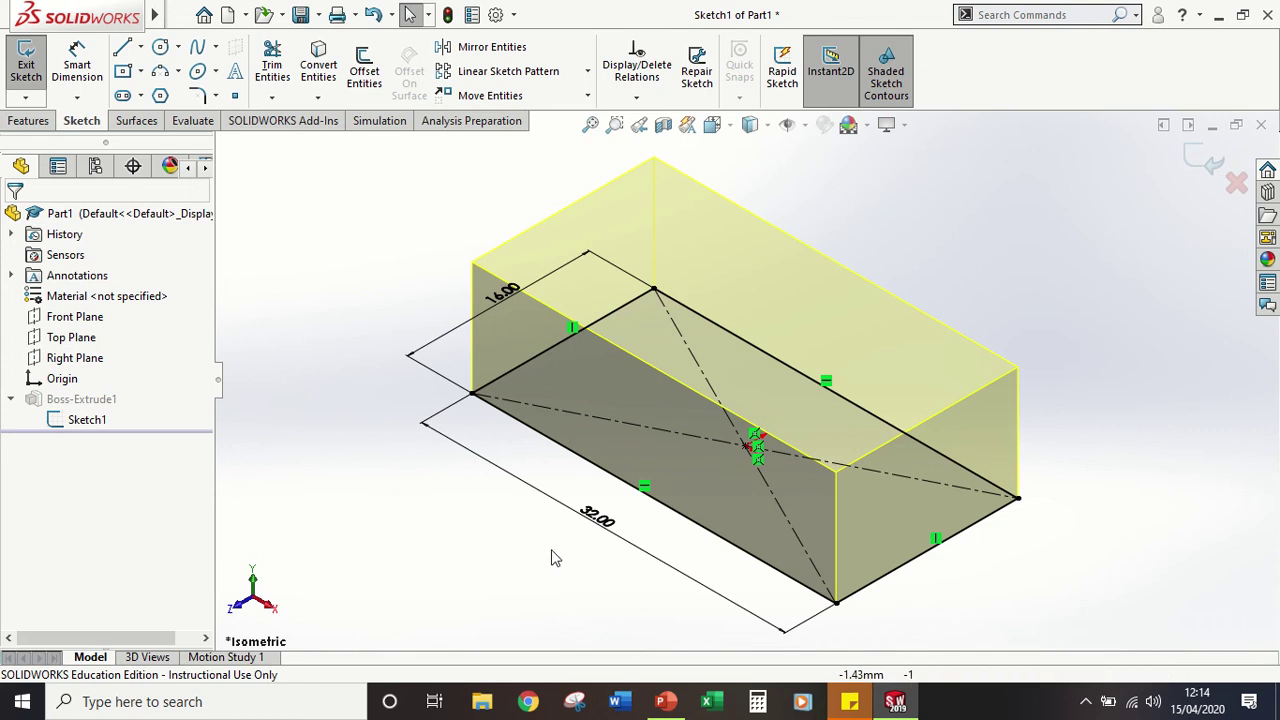
pyautogui.click(603, 521)
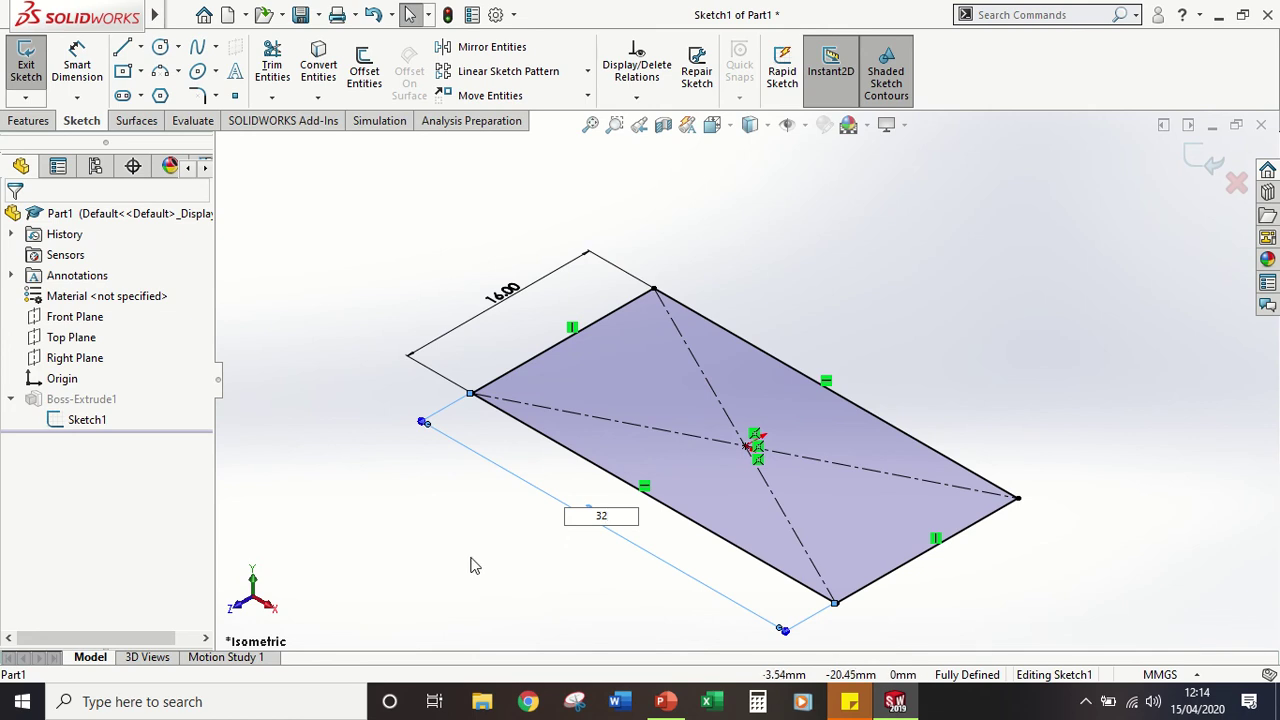
pyautogui.click(1204, 160)
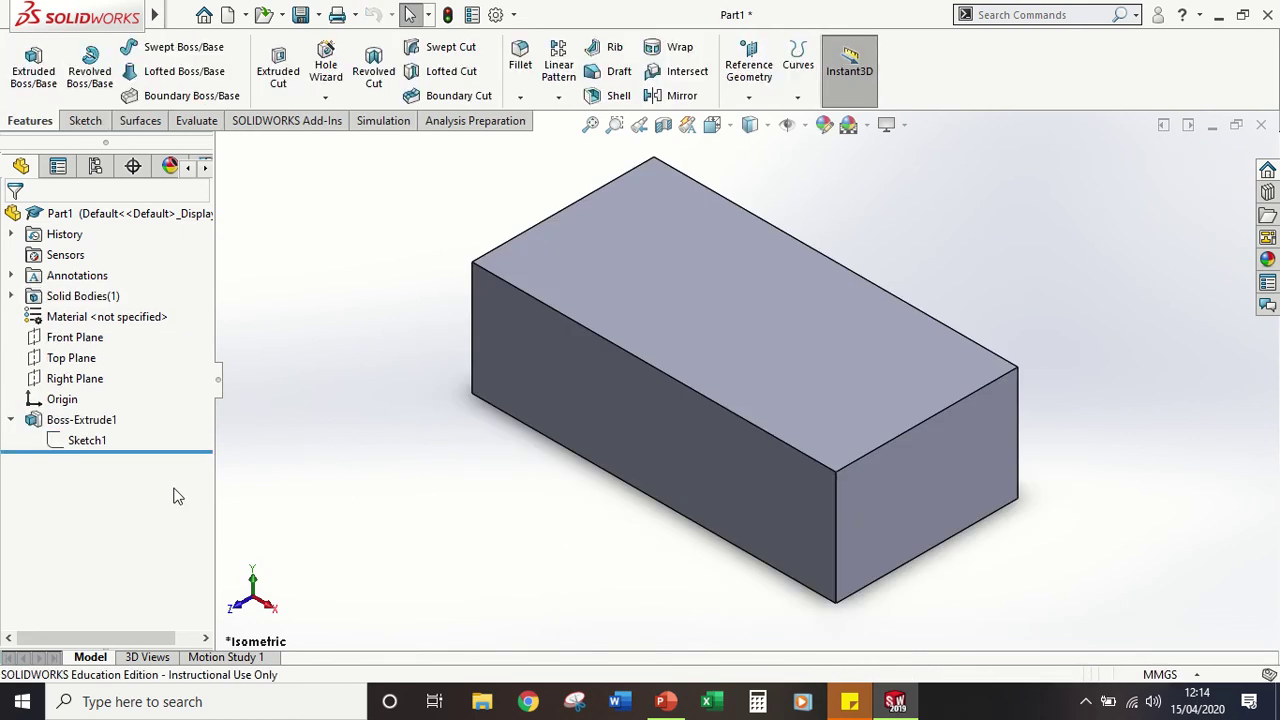
# Step: Edit the block's extrusion, try a 20 mm depth, and return it to 10 mm before accepting the feature
pyautogui.click(79, 420)
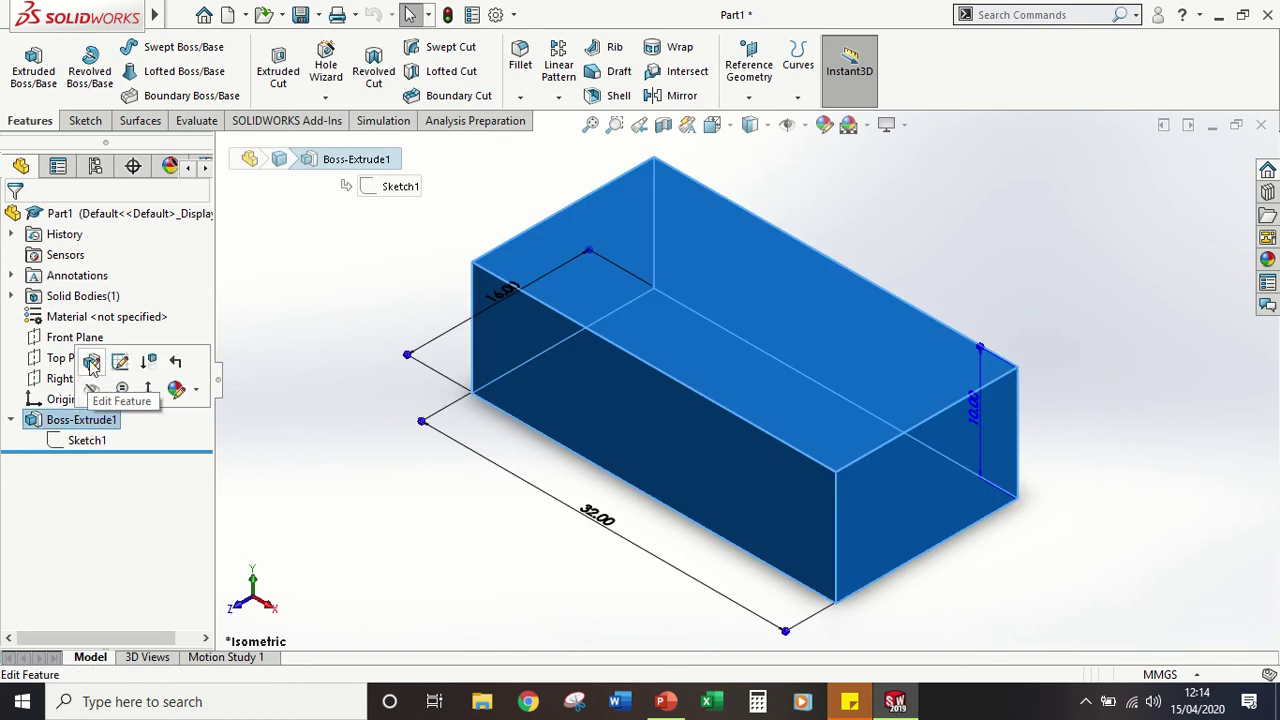
pyautogui.click(91, 362)
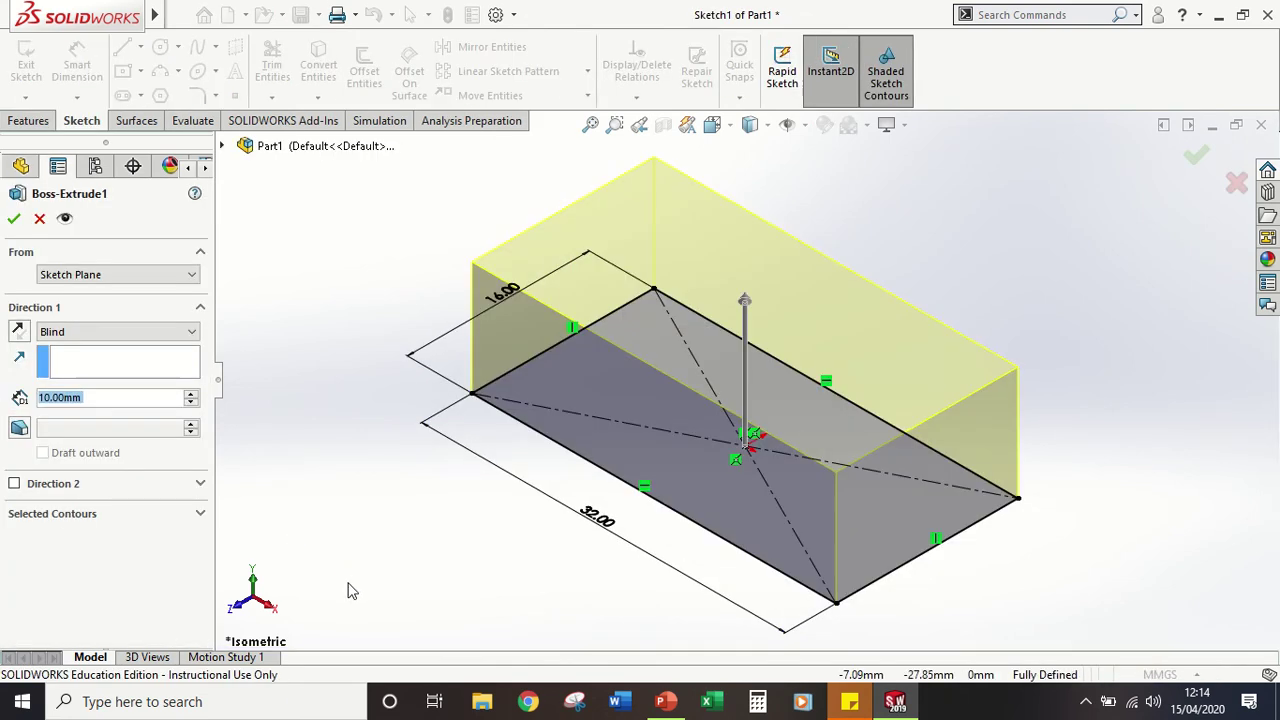
pyautogui.click(190, 394)
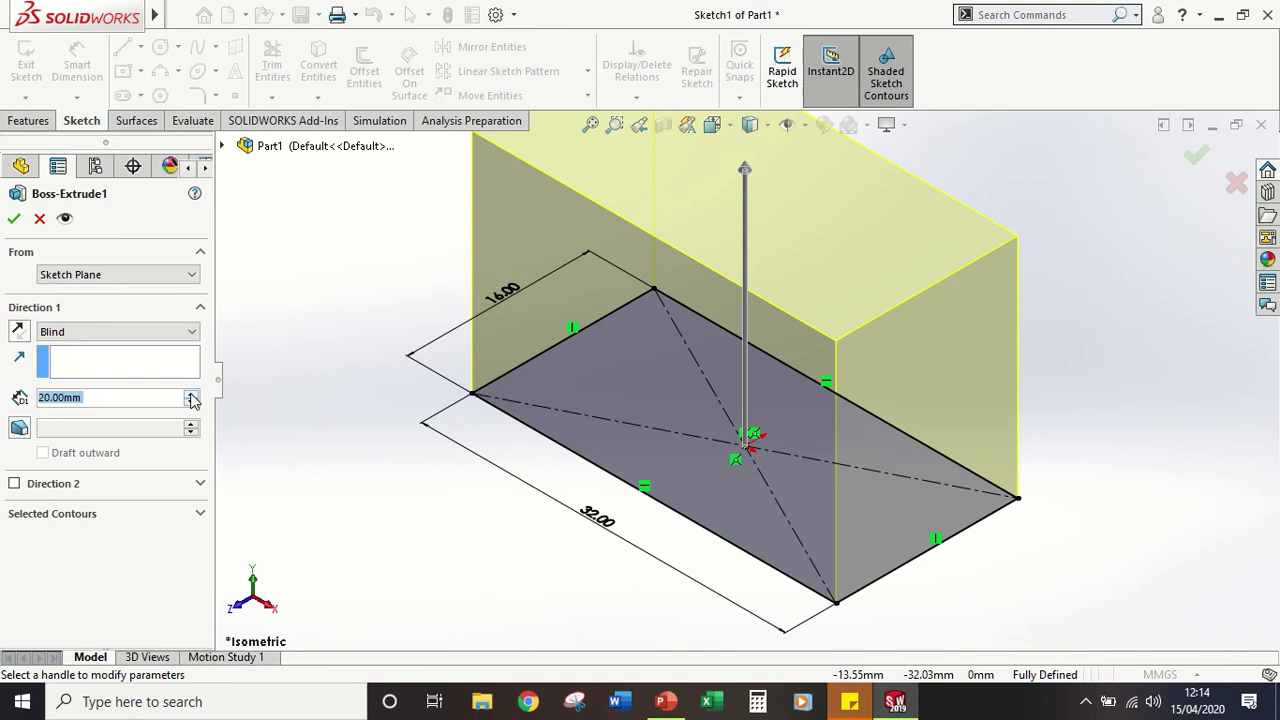
pyautogui.click(190, 395)
pyautogui.click(190, 403)
pyautogui.click(190, 403)
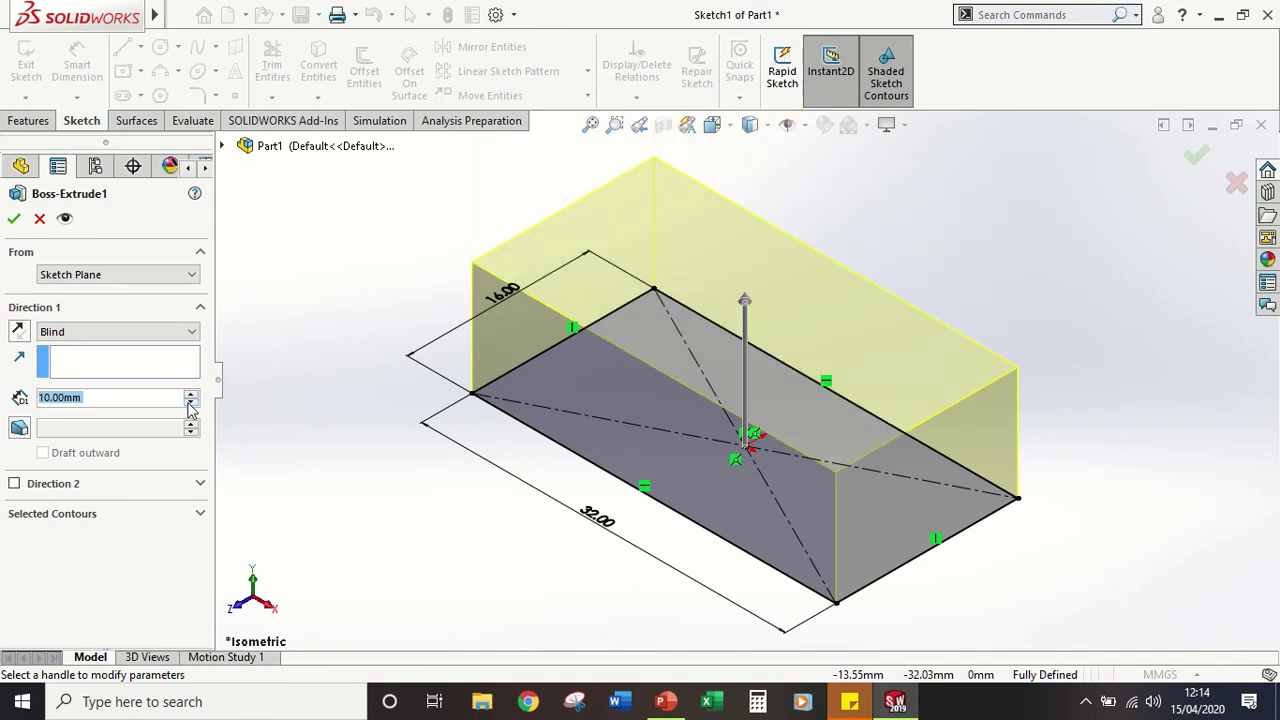
pyautogui.click(14, 219)
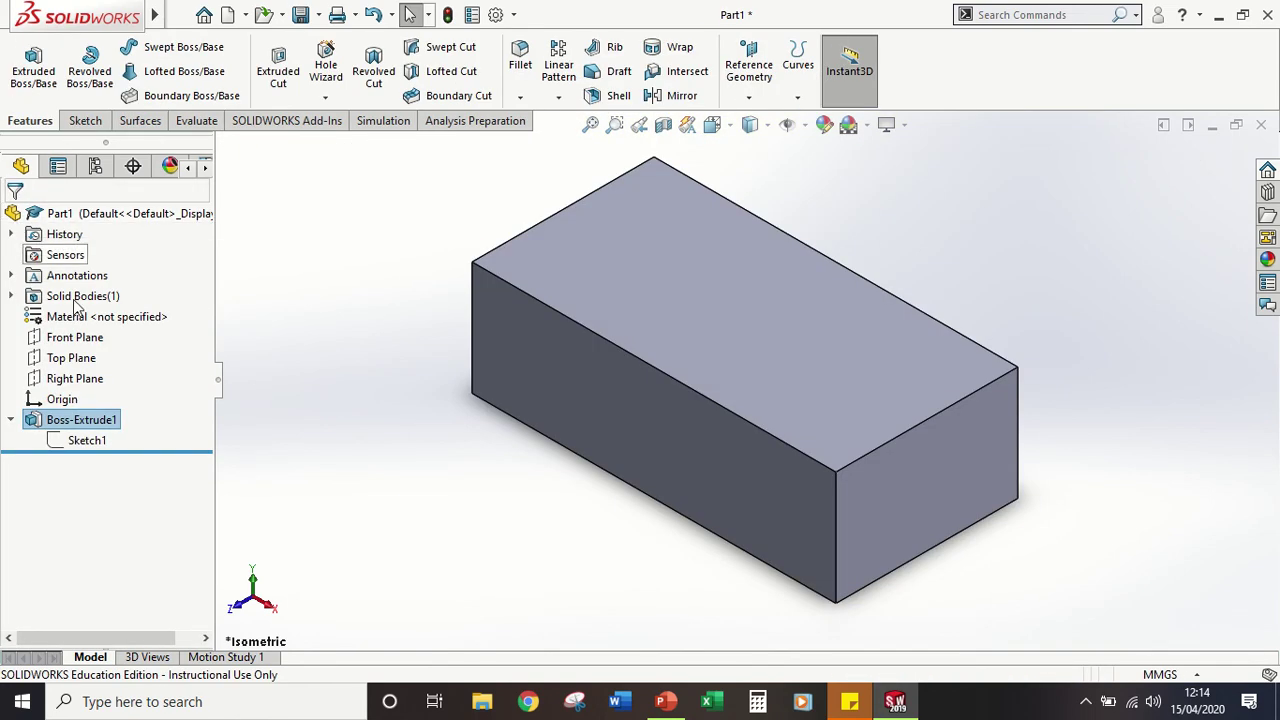
pyautogui.click(11, 420)
pyautogui.click(335, 390)
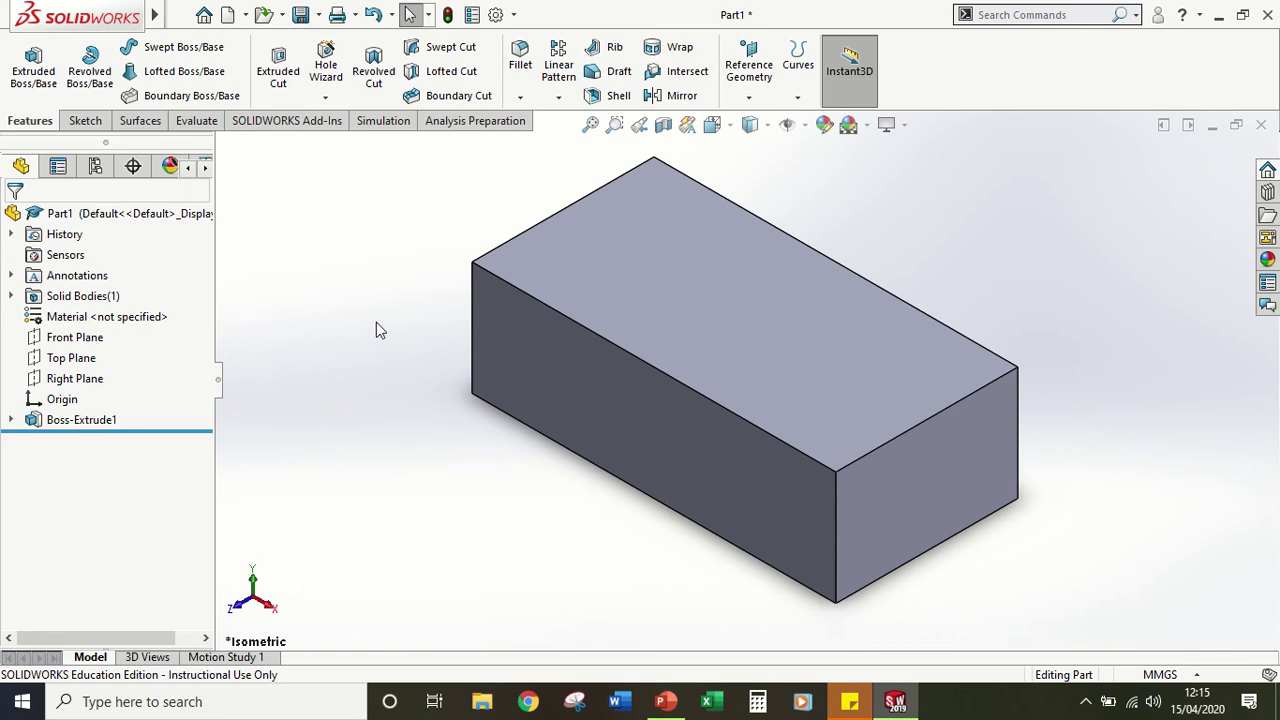
pyautogui.click(319, 16)
# Step: Shell the block with 1 mm thick walls, removing its 32 by 16 mm underside face
pyautogui.moveTo(603, 596); pyautogui.dragTo(560, 257, button='middle')
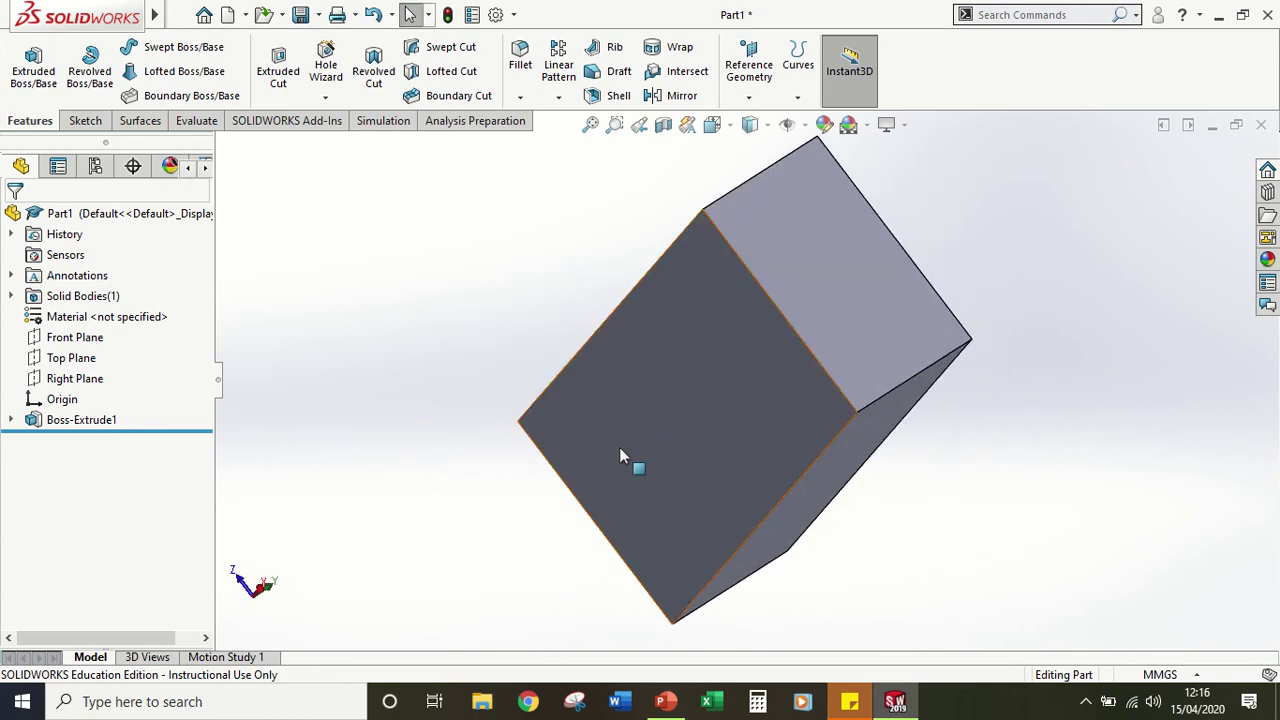
pyautogui.click(684, 391)
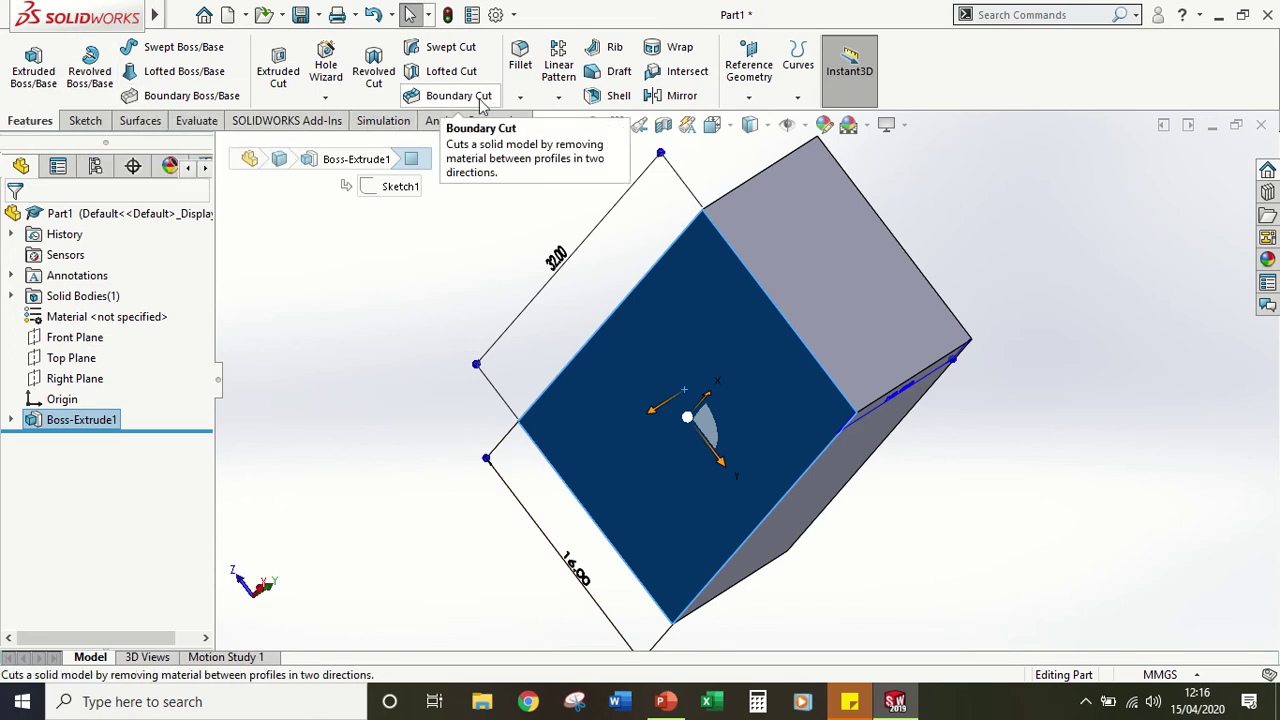
pyautogui.click(618, 96)
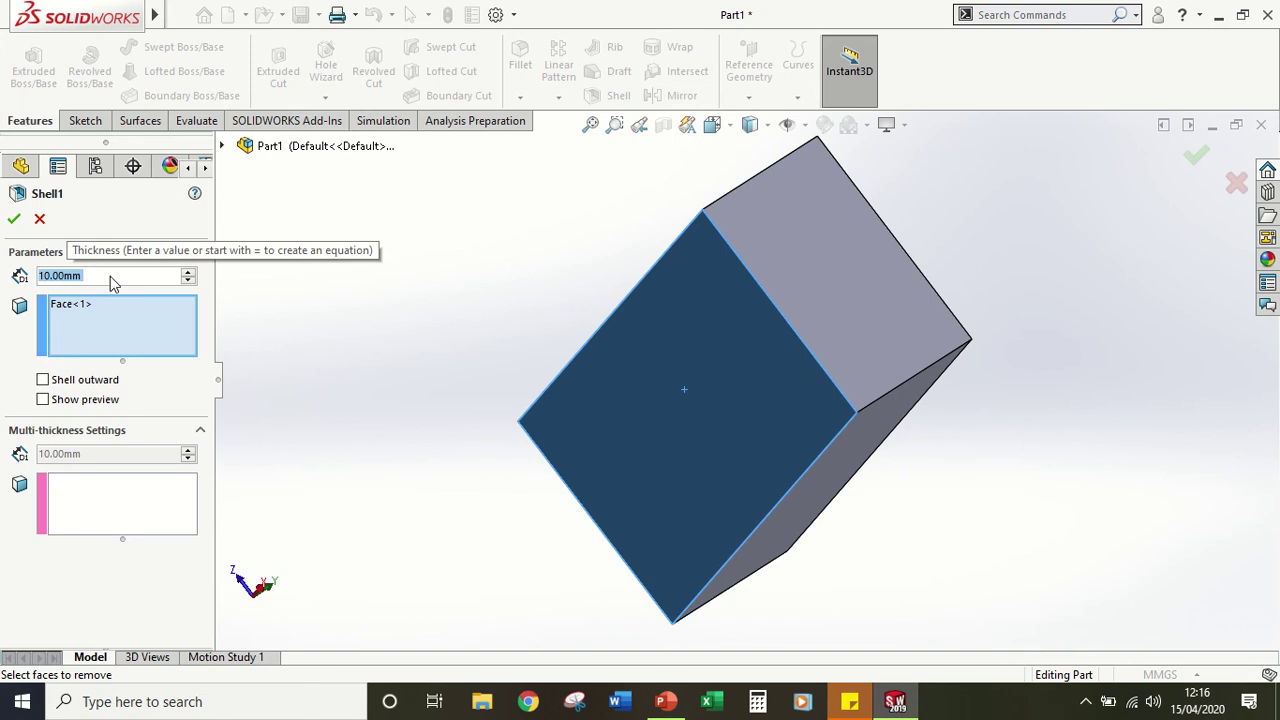
pyautogui.write('1')
pyautogui.press('Return')
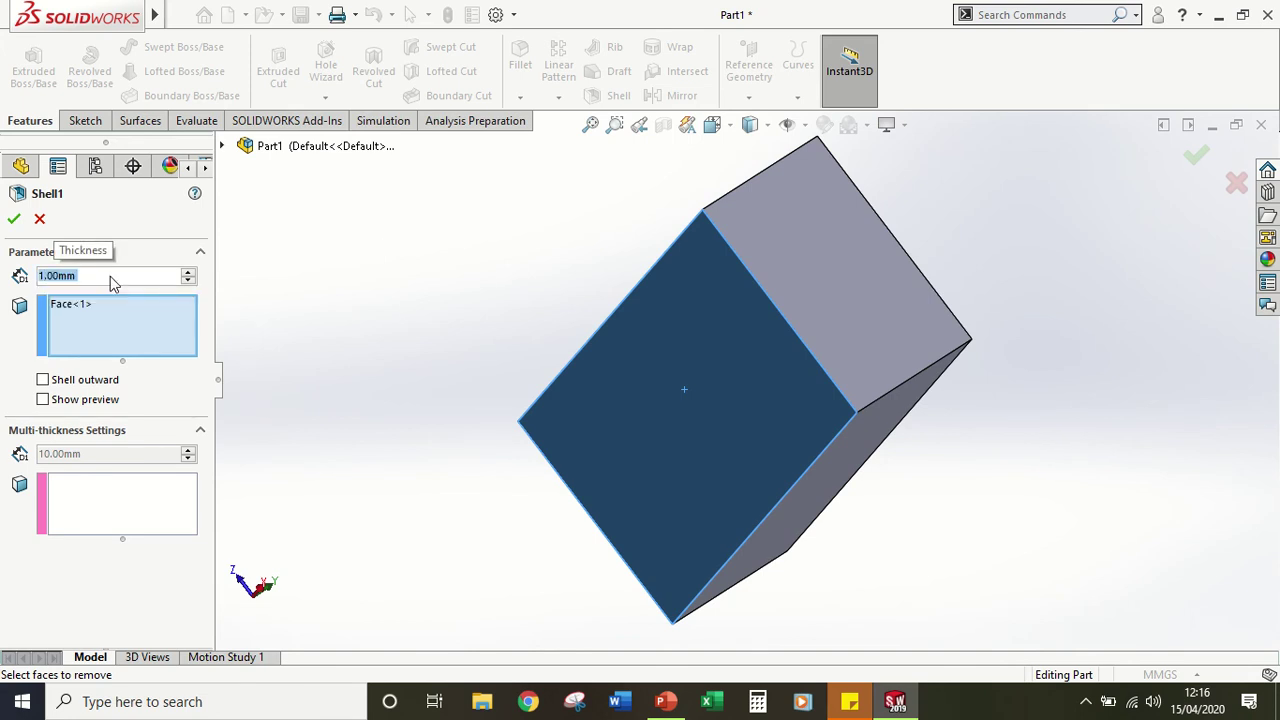
pyautogui.click(14, 218)
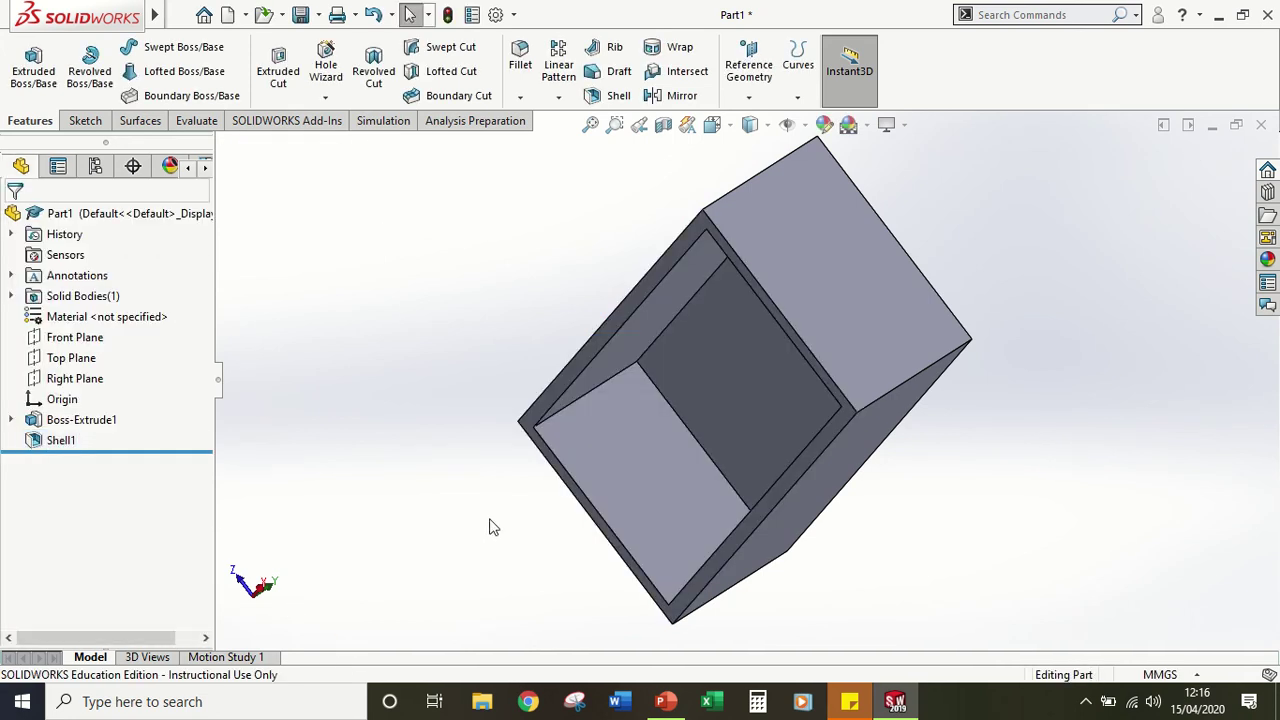
# Step: Orbit around the shelled block to examine its hollow underside, and return to the Isometric orientation
pyautogui.moveTo(491, 526); pyautogui.dragTo(674, 394, button='middle')
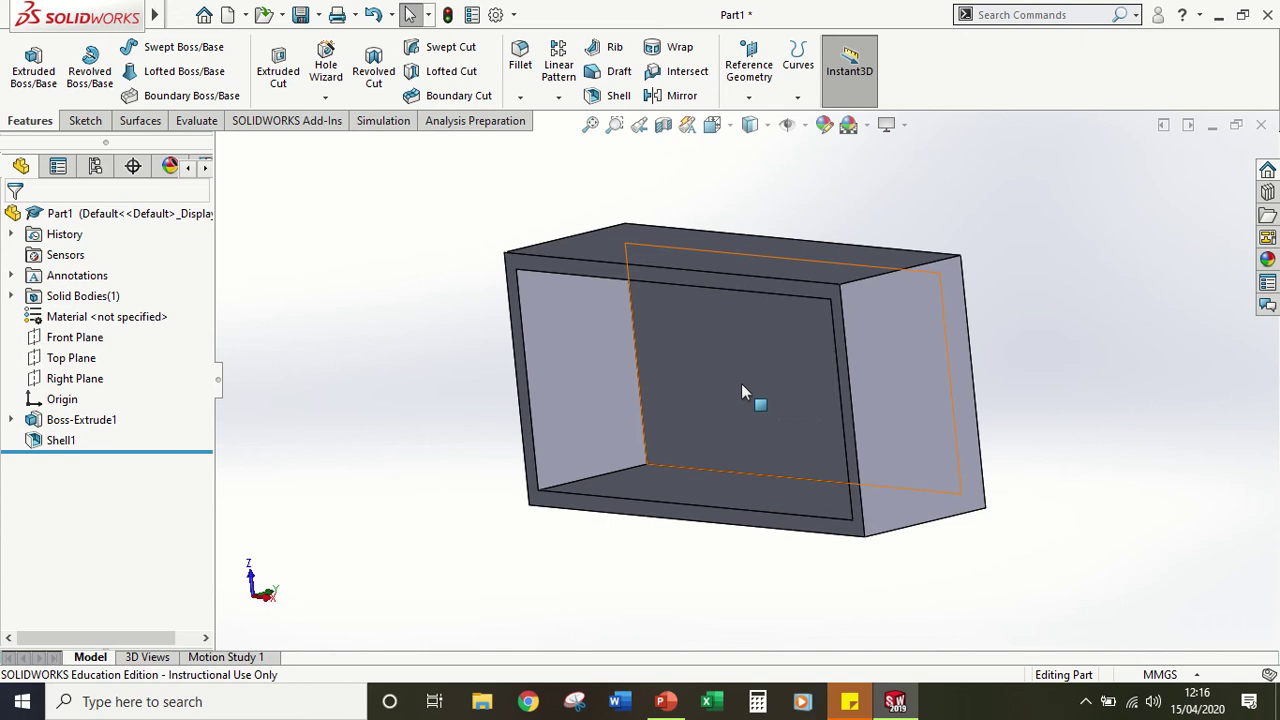
pyautogui.press('space')
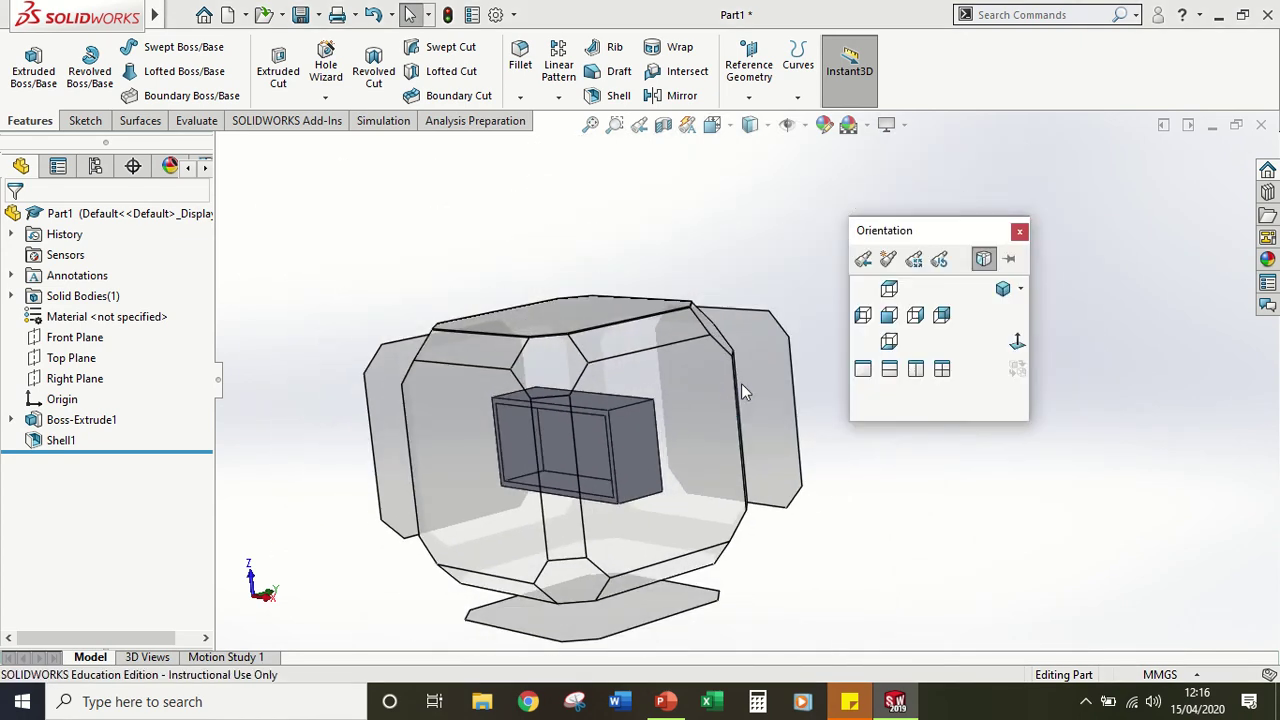
pyautogui.click(1003, 289)
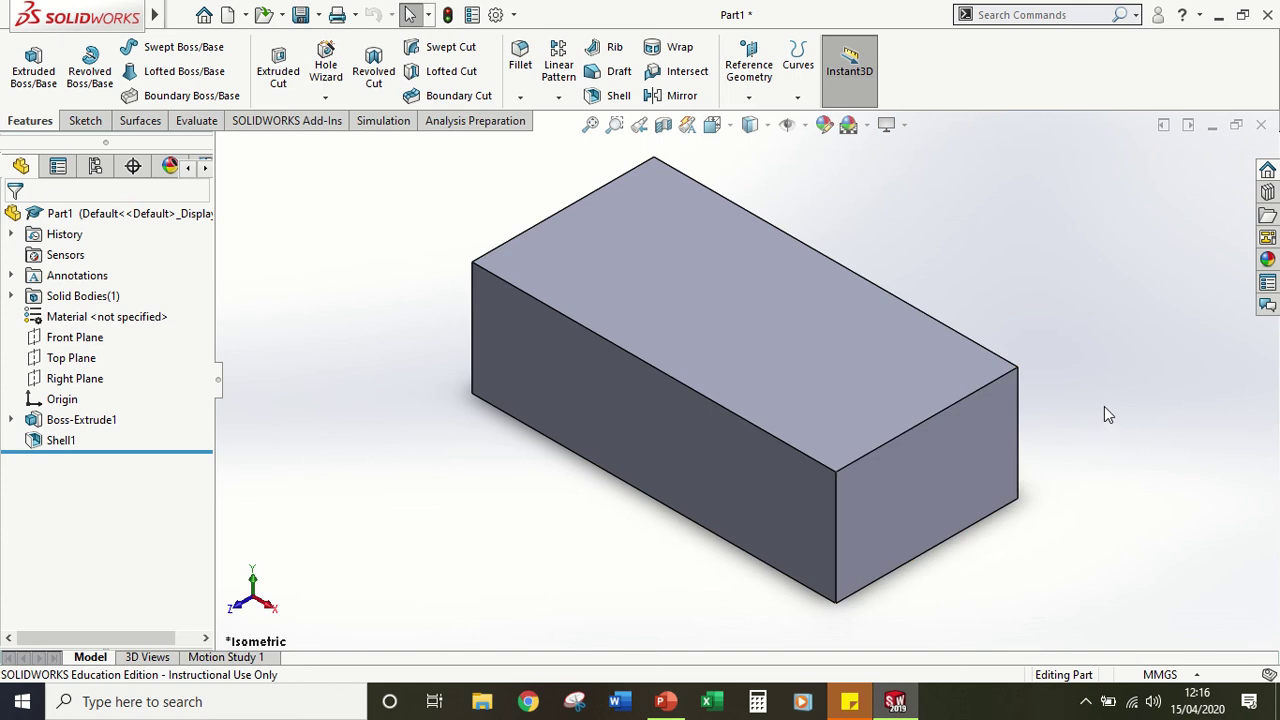
pyautogui.moveTo(951, 523); pyautogui.dragTo(873, 259, button='middle')
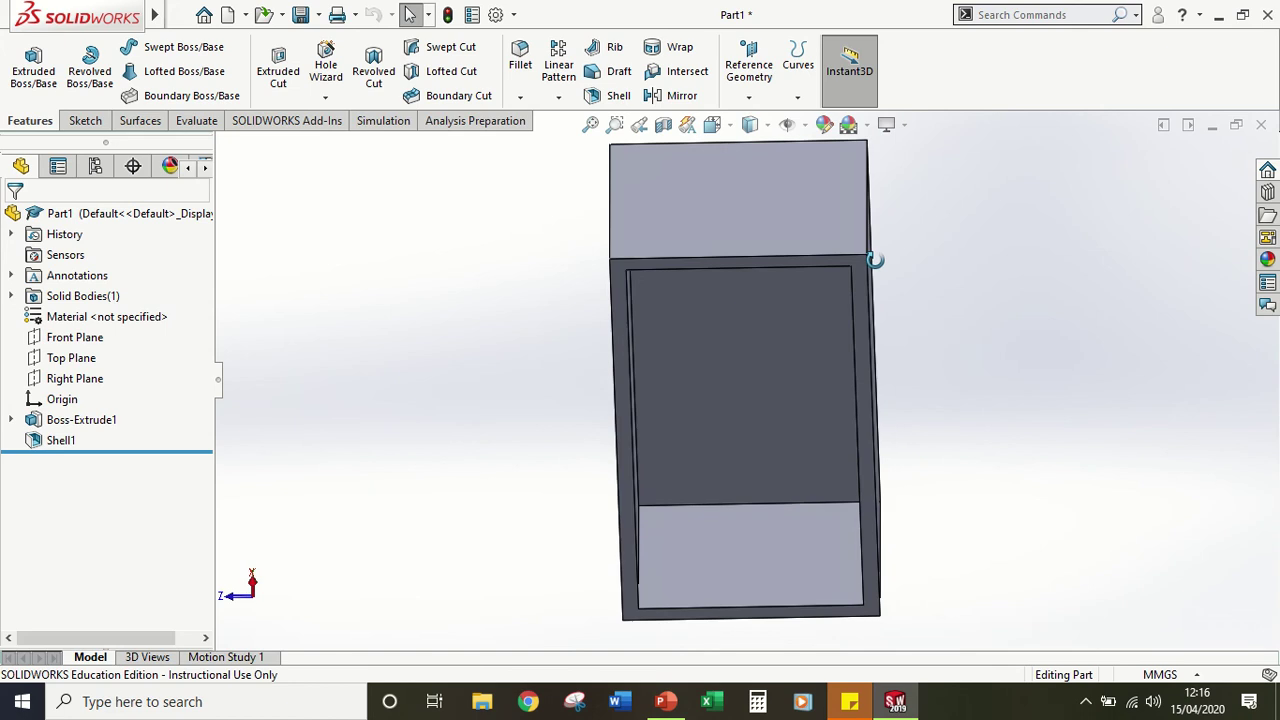
pyautogui.press('space')
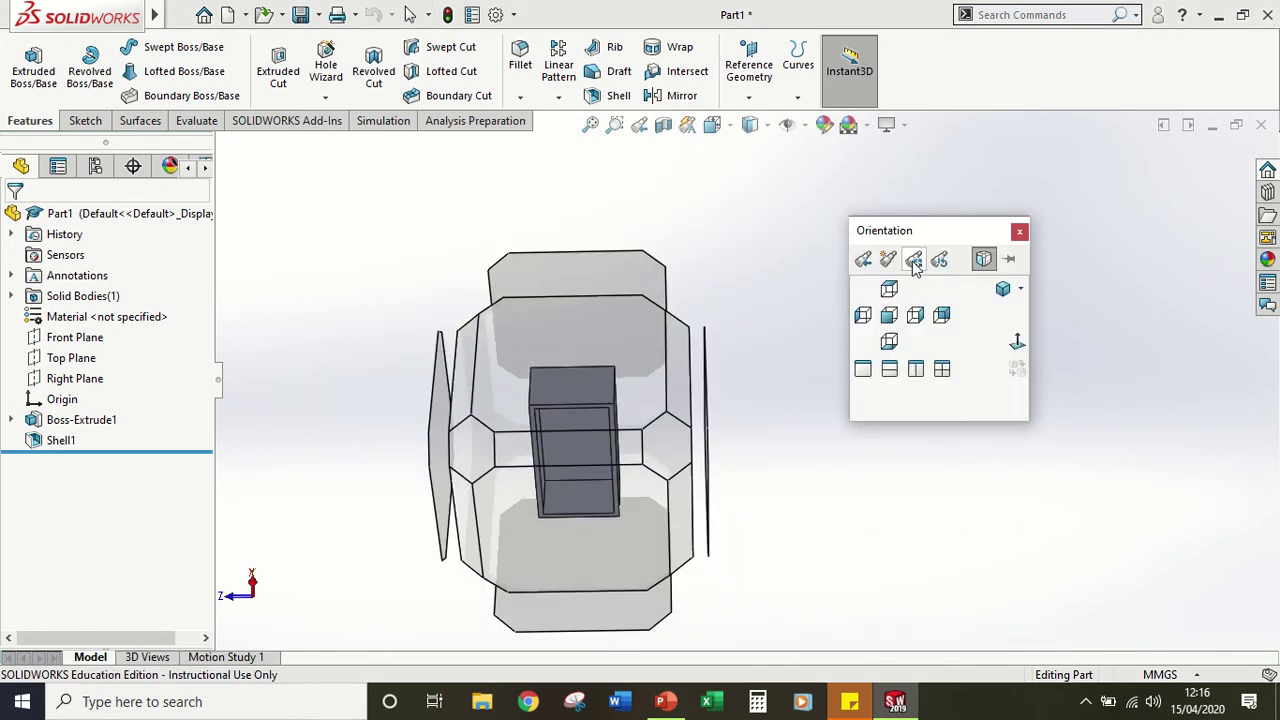
pyautogui.click(1005, 293)
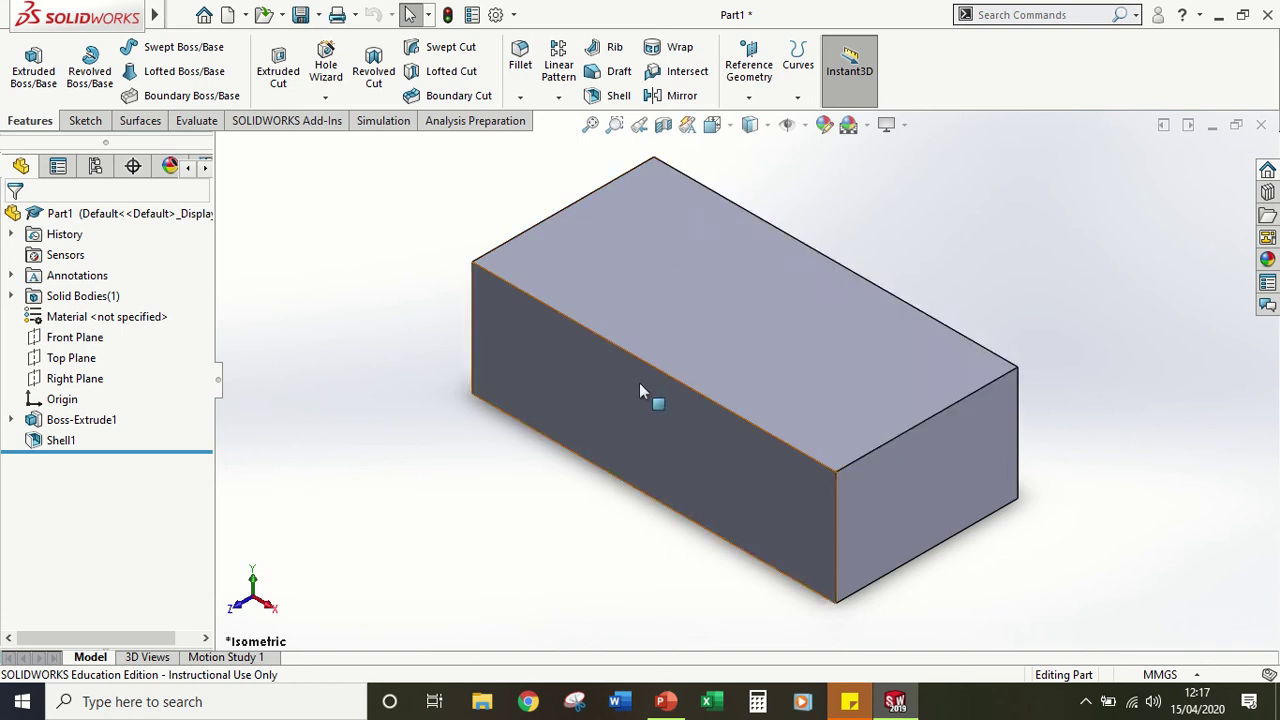
# Step: Try the Shaded, Hidden Lines Removed, Hidden Lines Visible and Wireframe display styles, finishing in Hidden Lines Visible
pyautogui.click(760, 128)
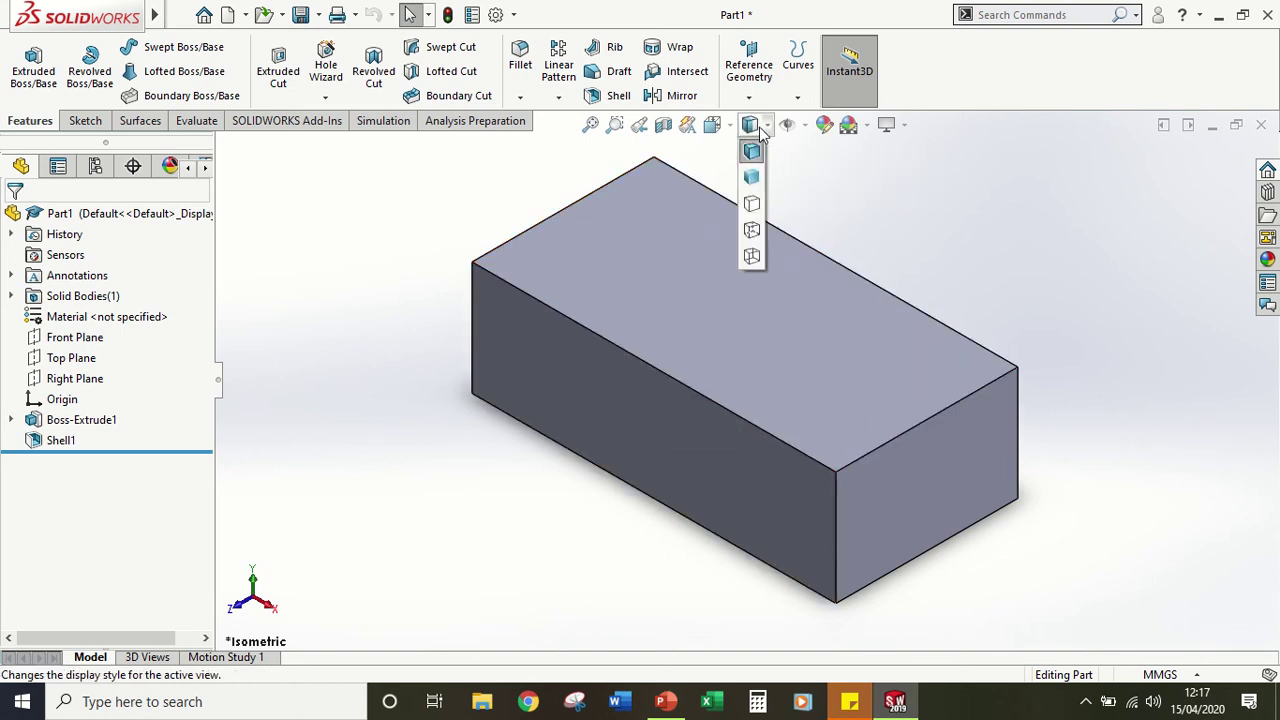
pyautogui.click(754, 178)
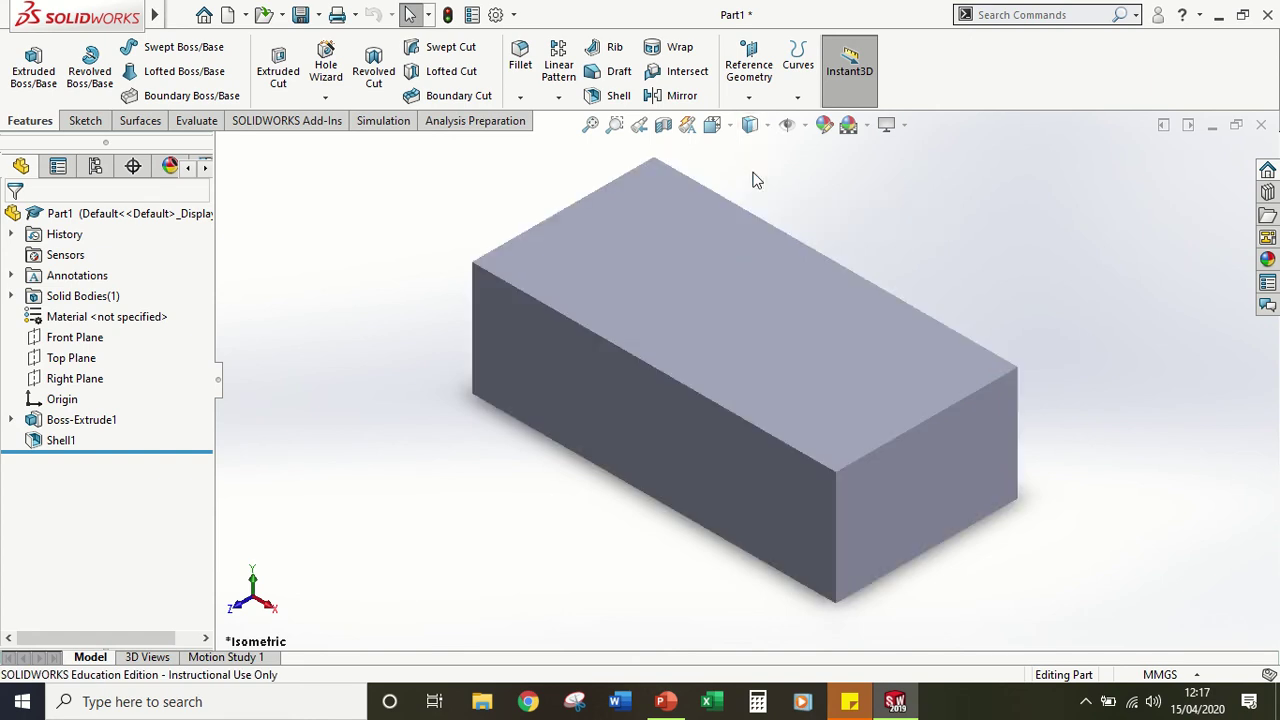
pyautogui.click(762, 127)
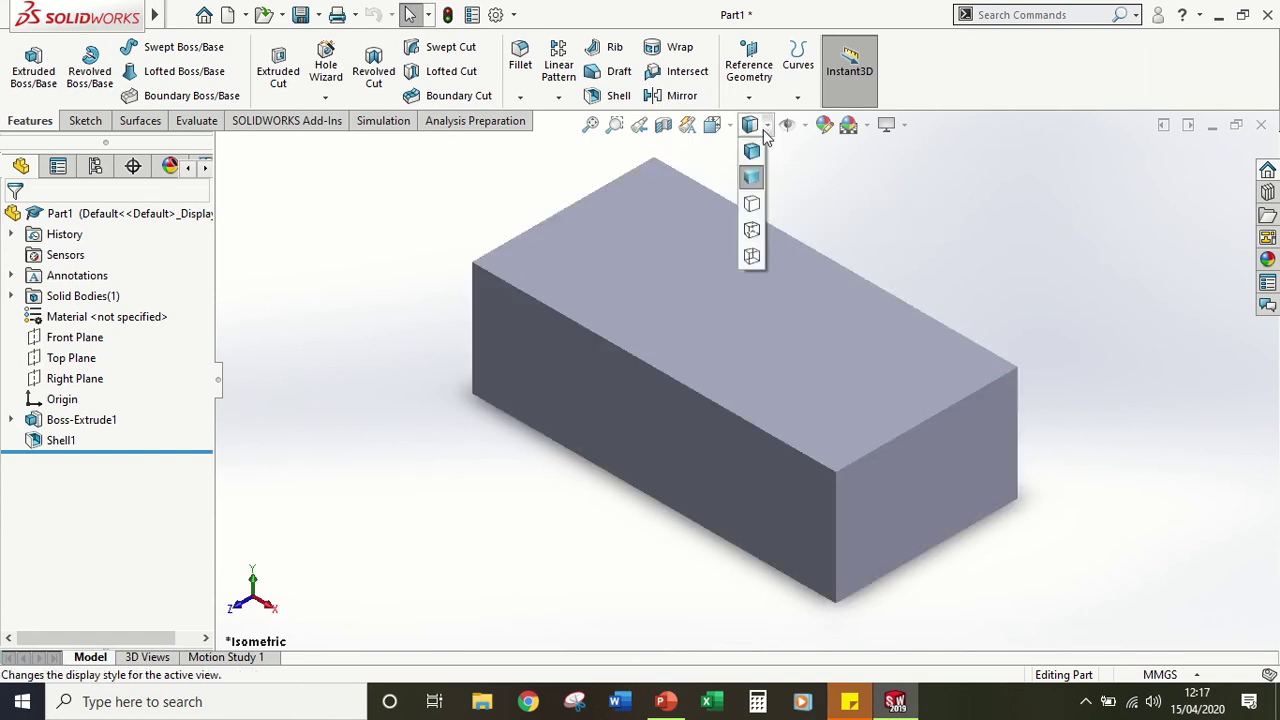
pyautogui.click(752, 204)
pyautogui.click(759, 127)
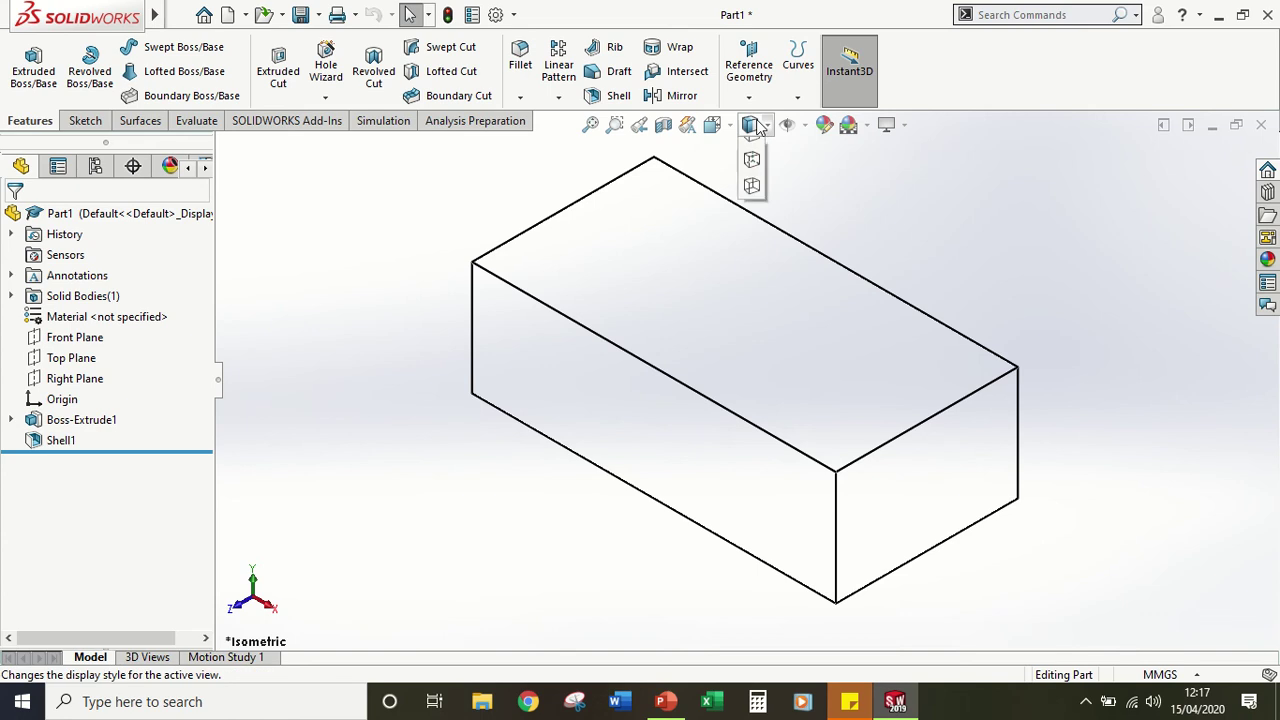
pyautogui.click(752, 230)
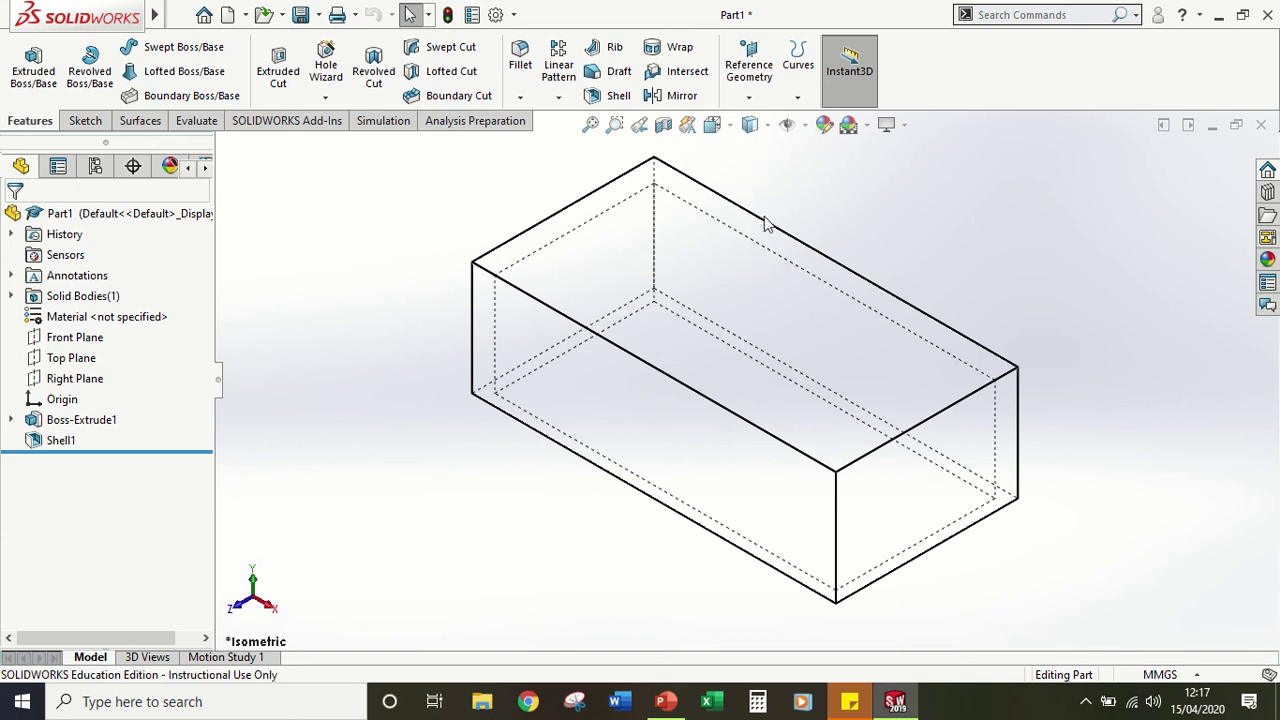
pyautogui.click(763, 128)
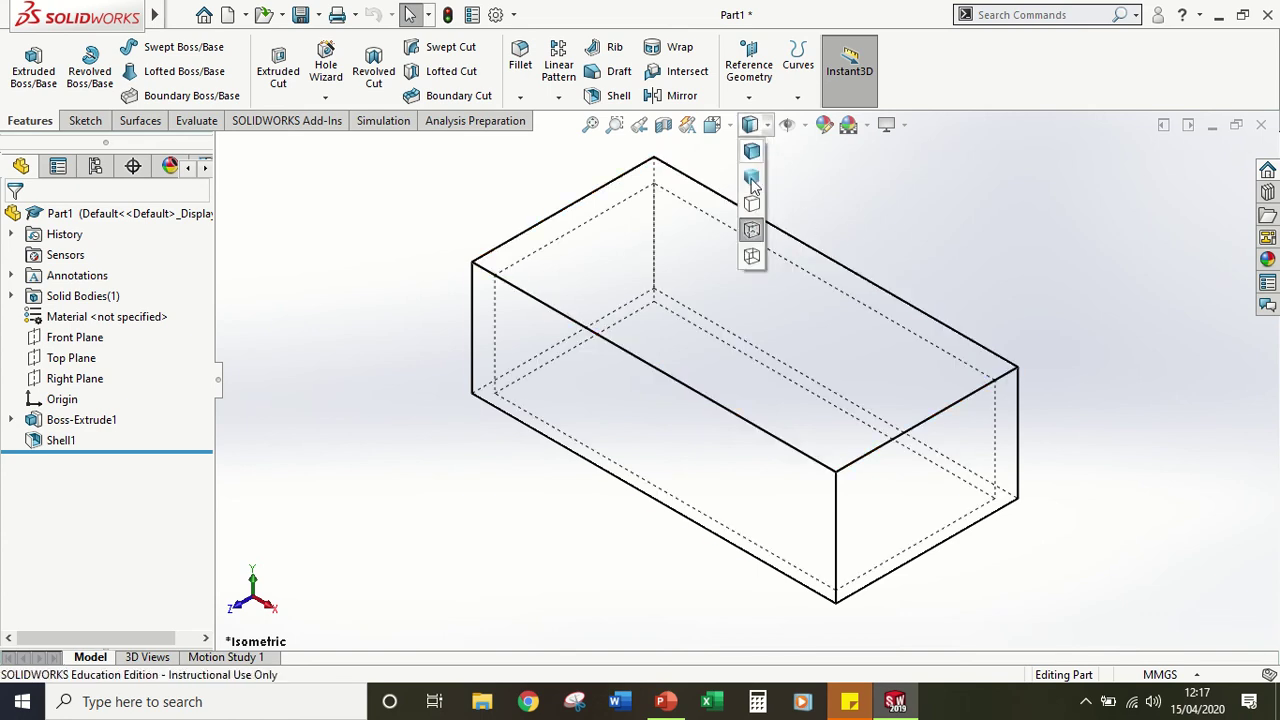
pyautogui.click(752, 257)
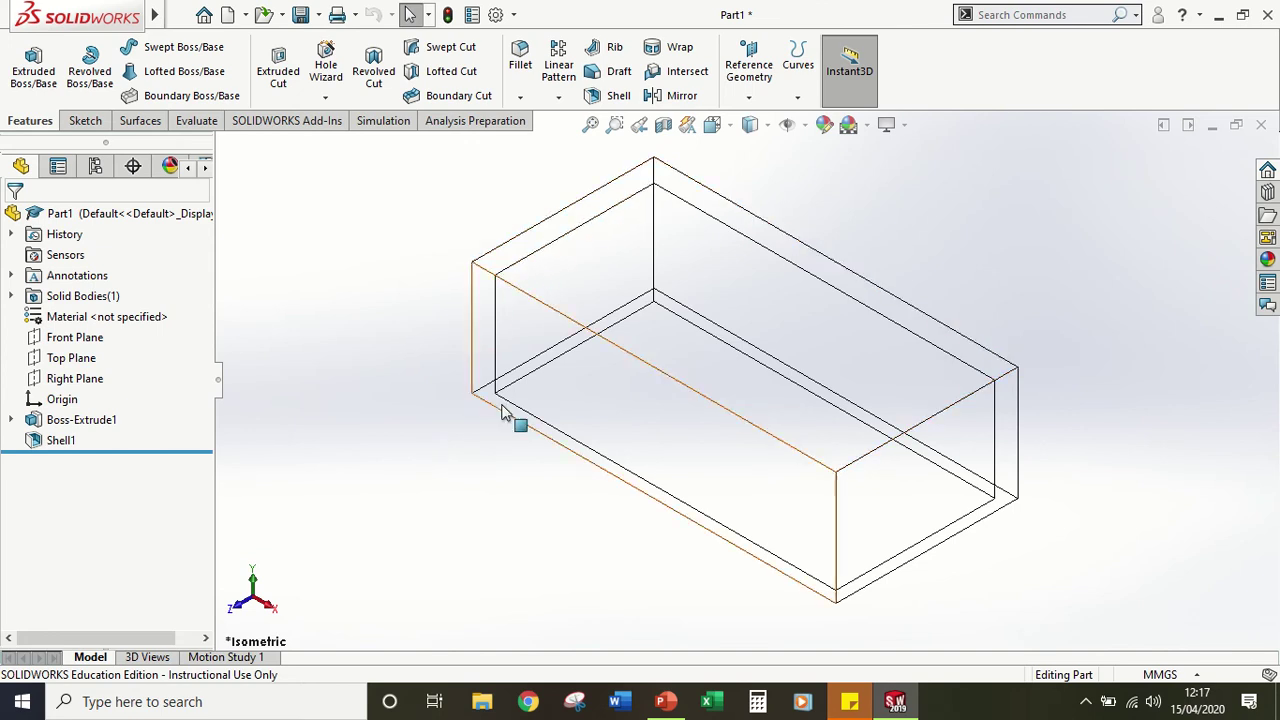
pyautogui.click(762, 128)
pyautogui.click(751, 231)
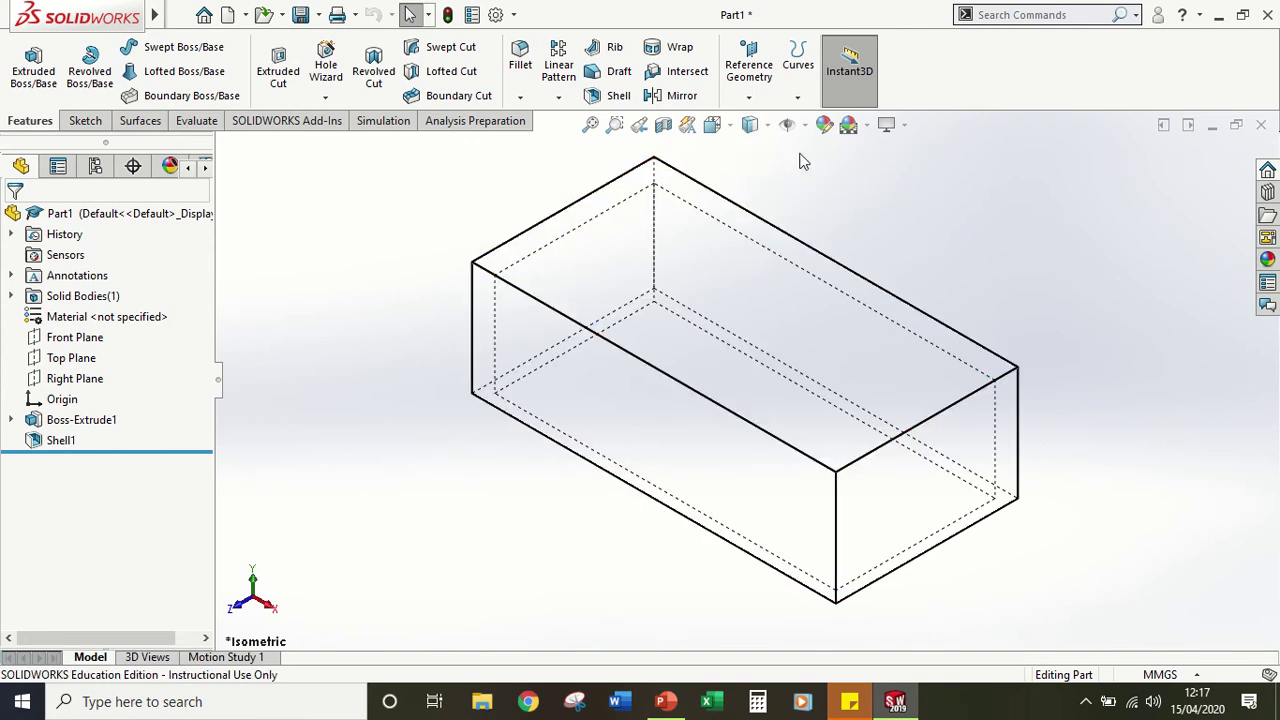
pyautogui.click(750, 124)
# Step: Orient the view normal to the block's 32 by 16 mm top face and start a new sketch on that face
pyautogui.click(686, 270)
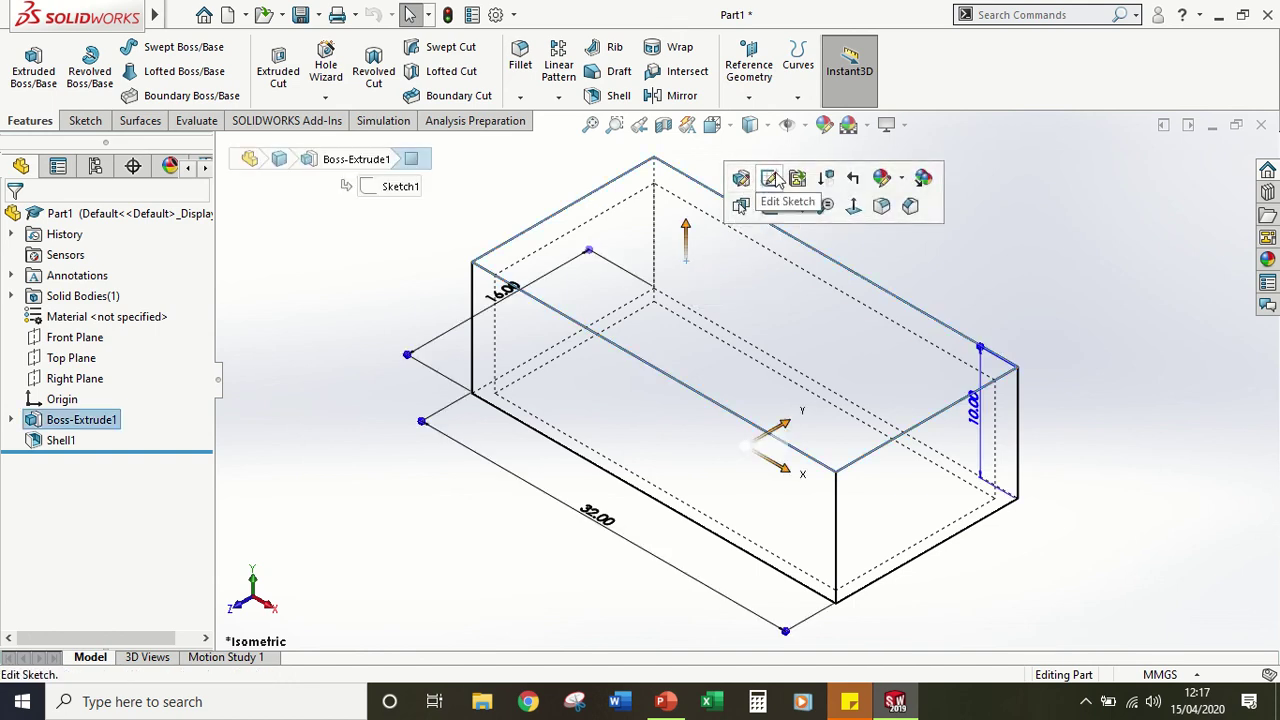
pyautogui.click(853, 206)
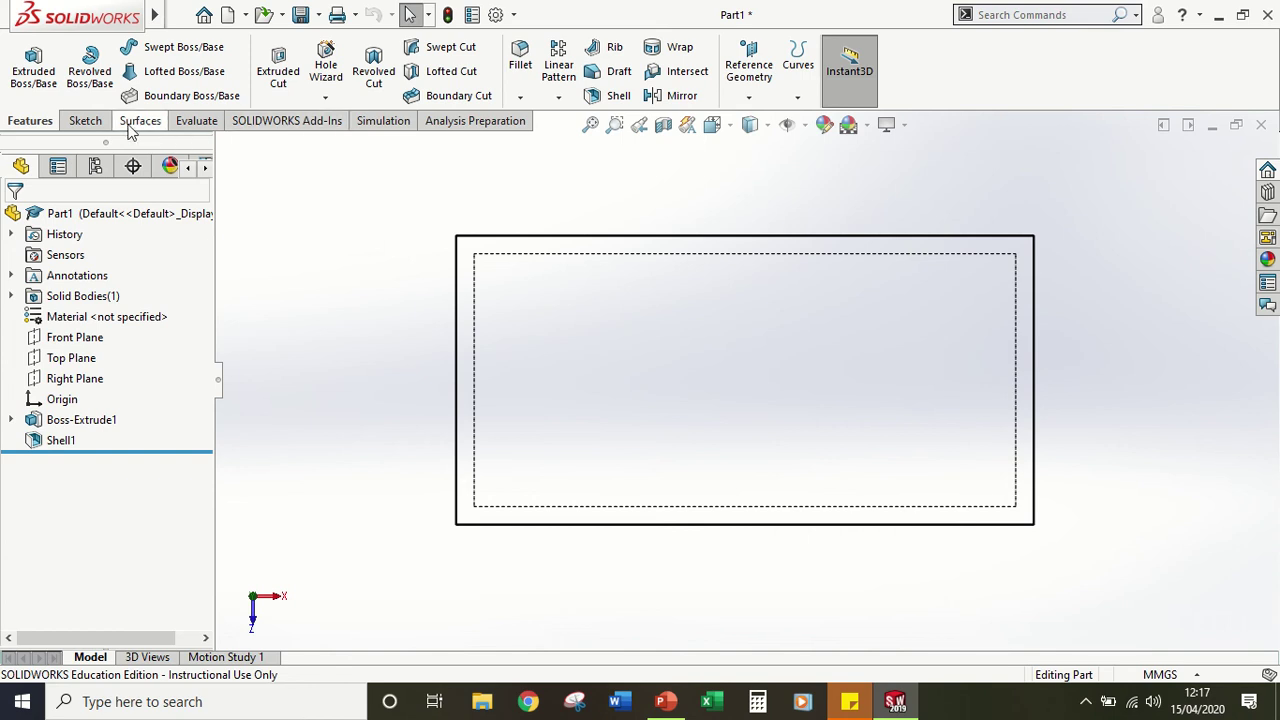
pyautogui.click(95, 121)
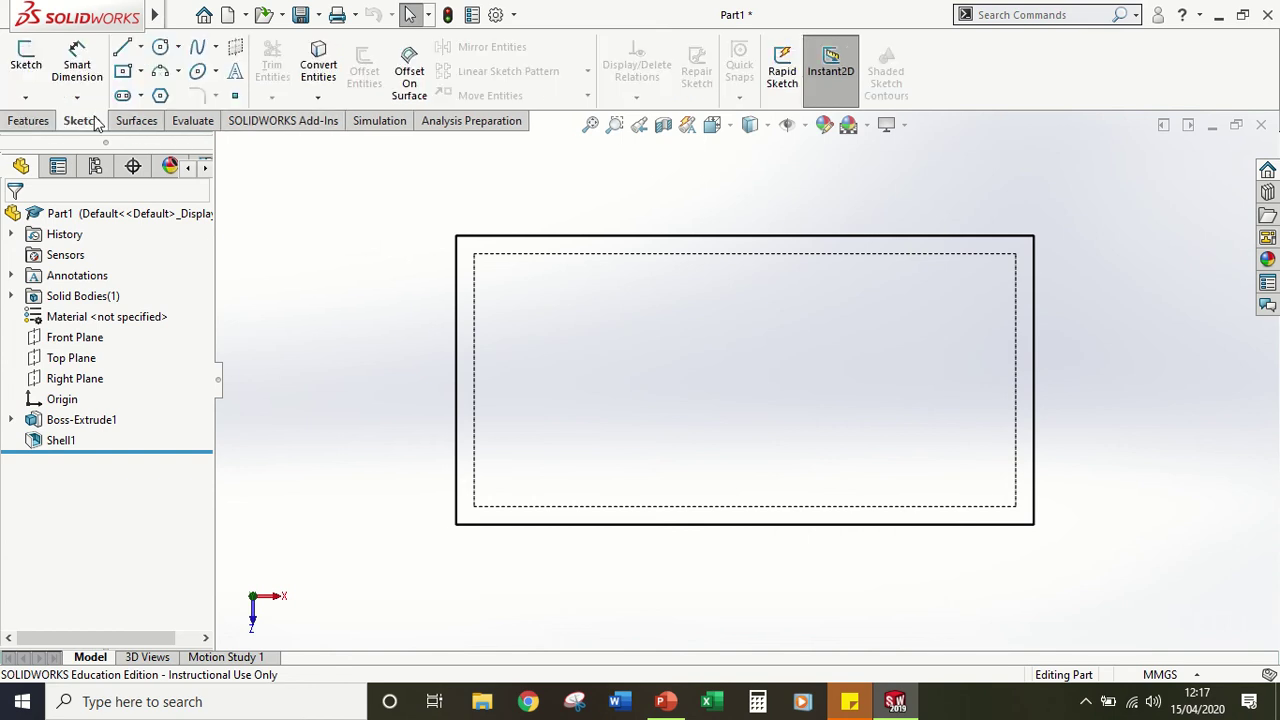
pyautogui.click(27, 62)
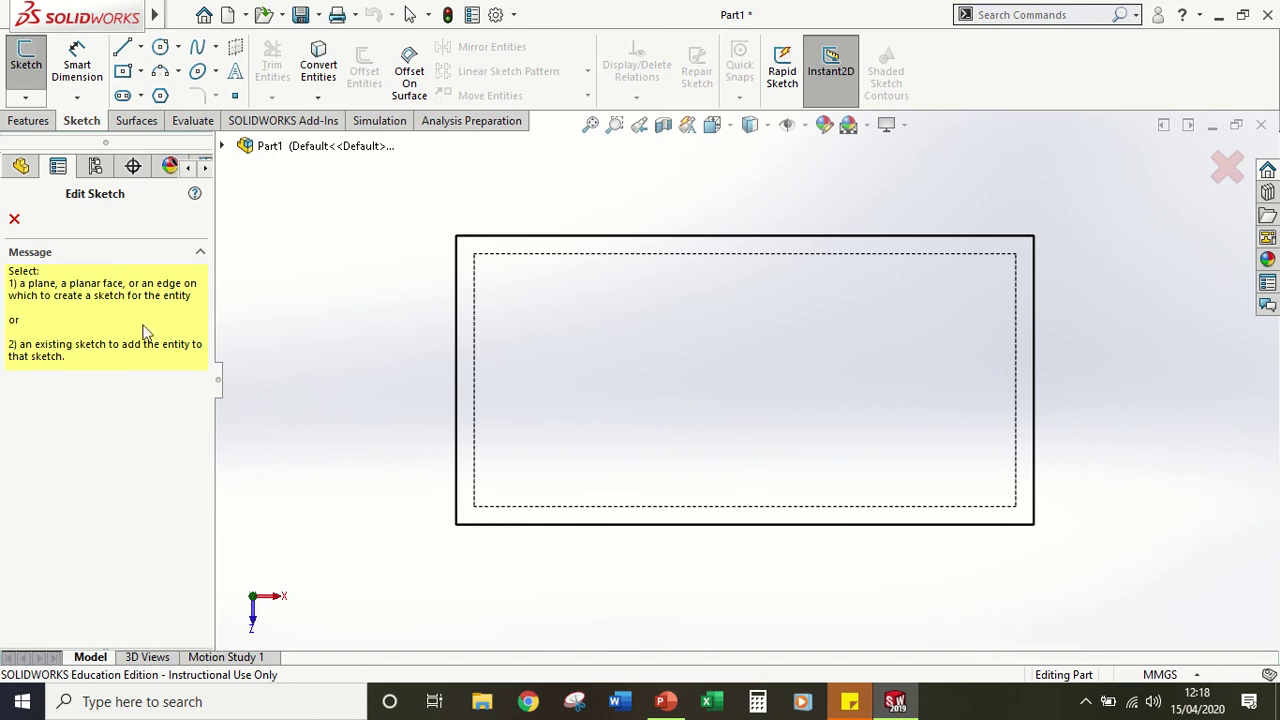
pyautogui.click(753, 366)
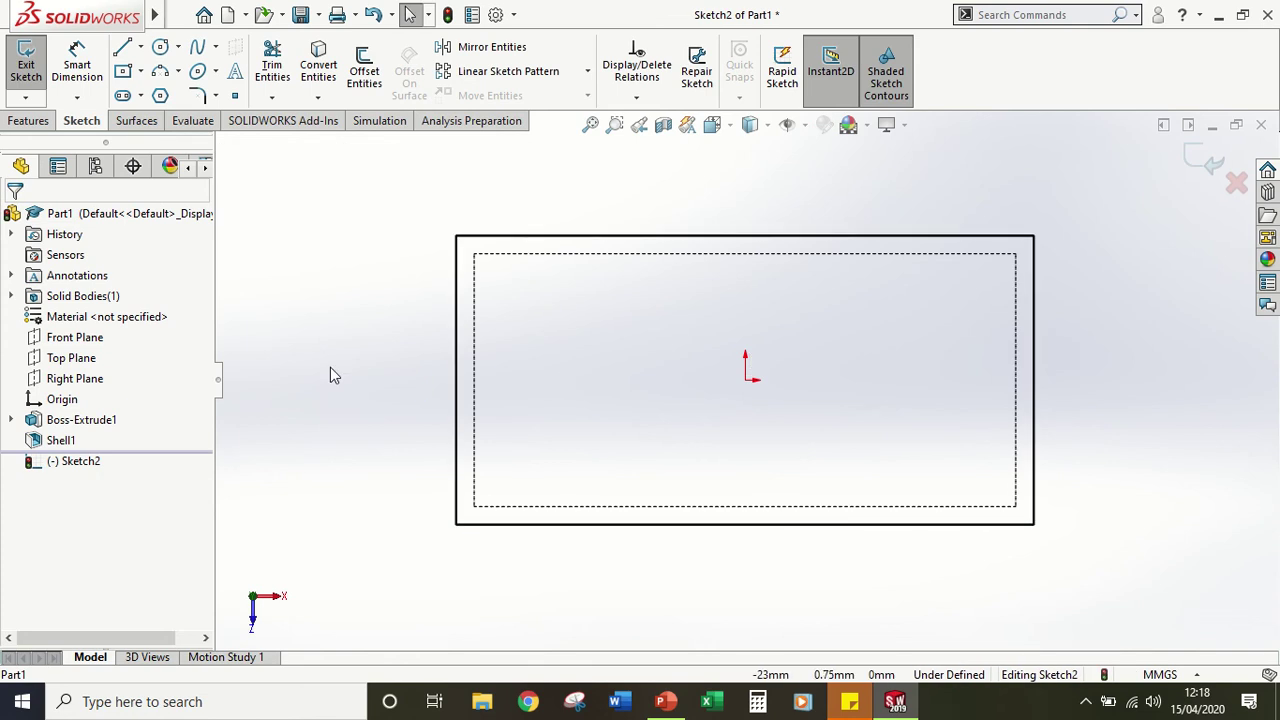
# Step: Sketch a centre-point circle about 5 mm in diameter near the lower-left corner of the top face, inside the hidden wall lines
pyautogui.click(177, 47)
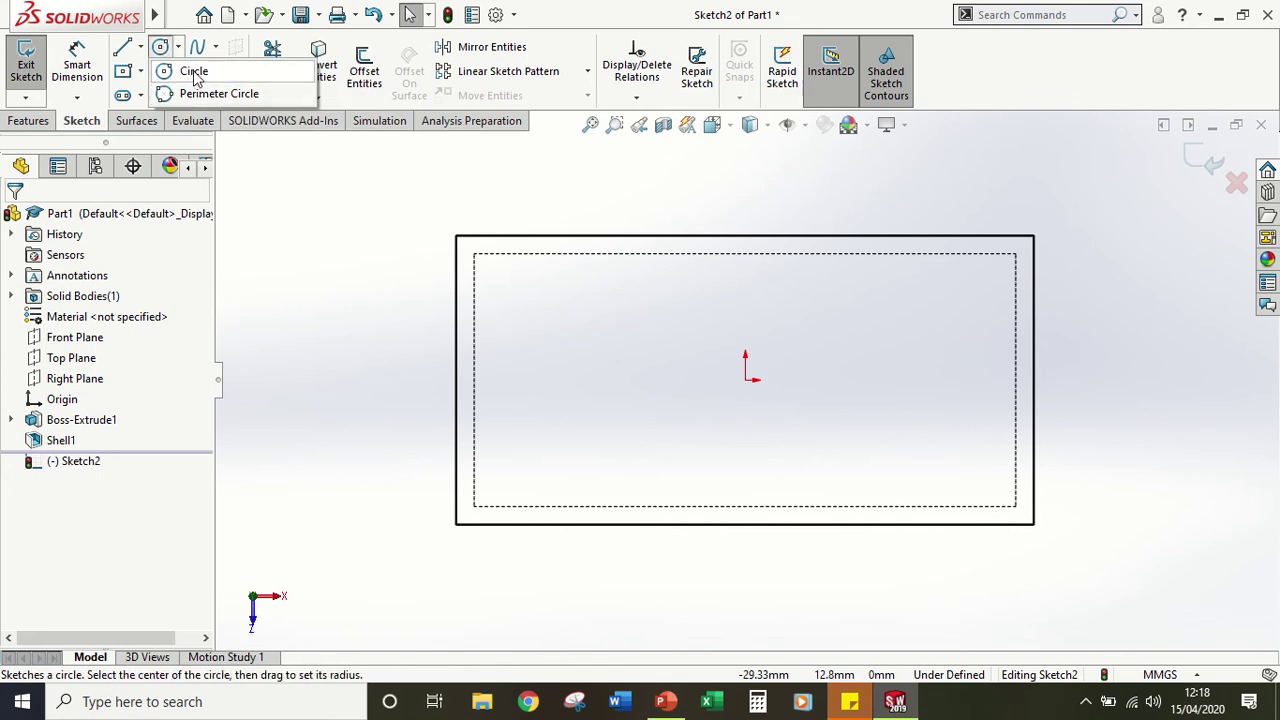
pyautogui.click(194, 72)
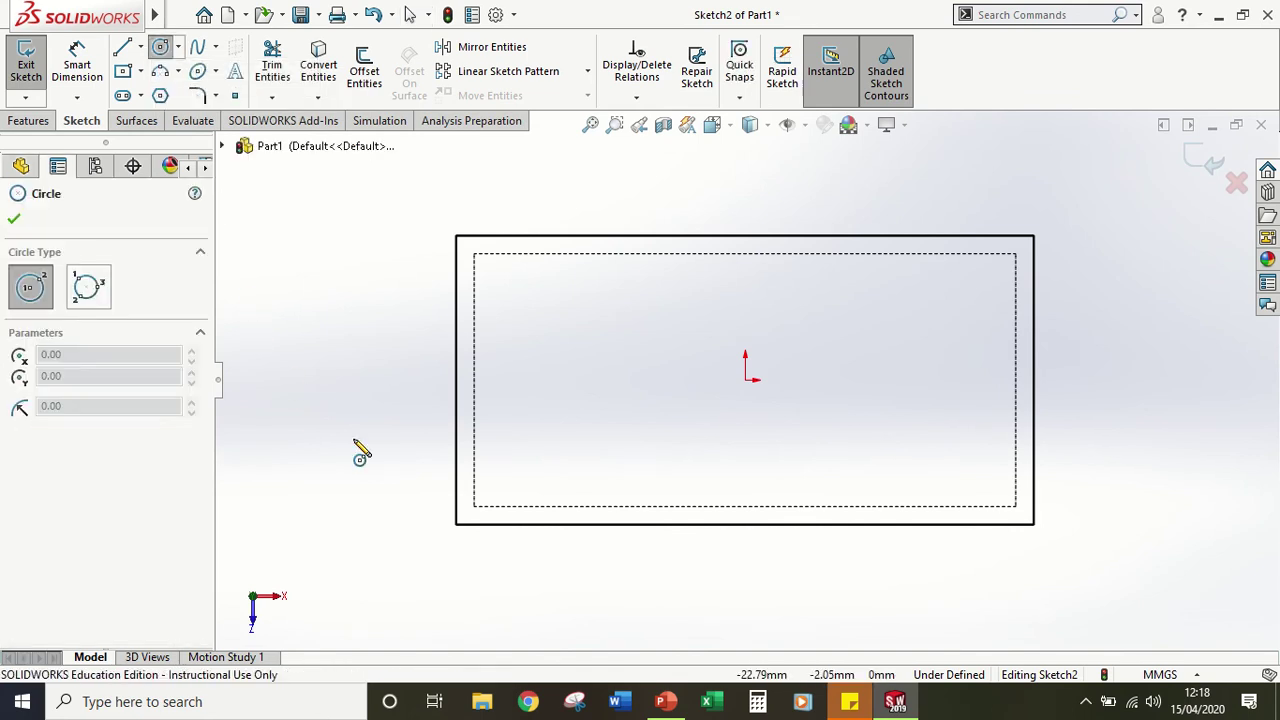
pyautogui.click(546, 450)
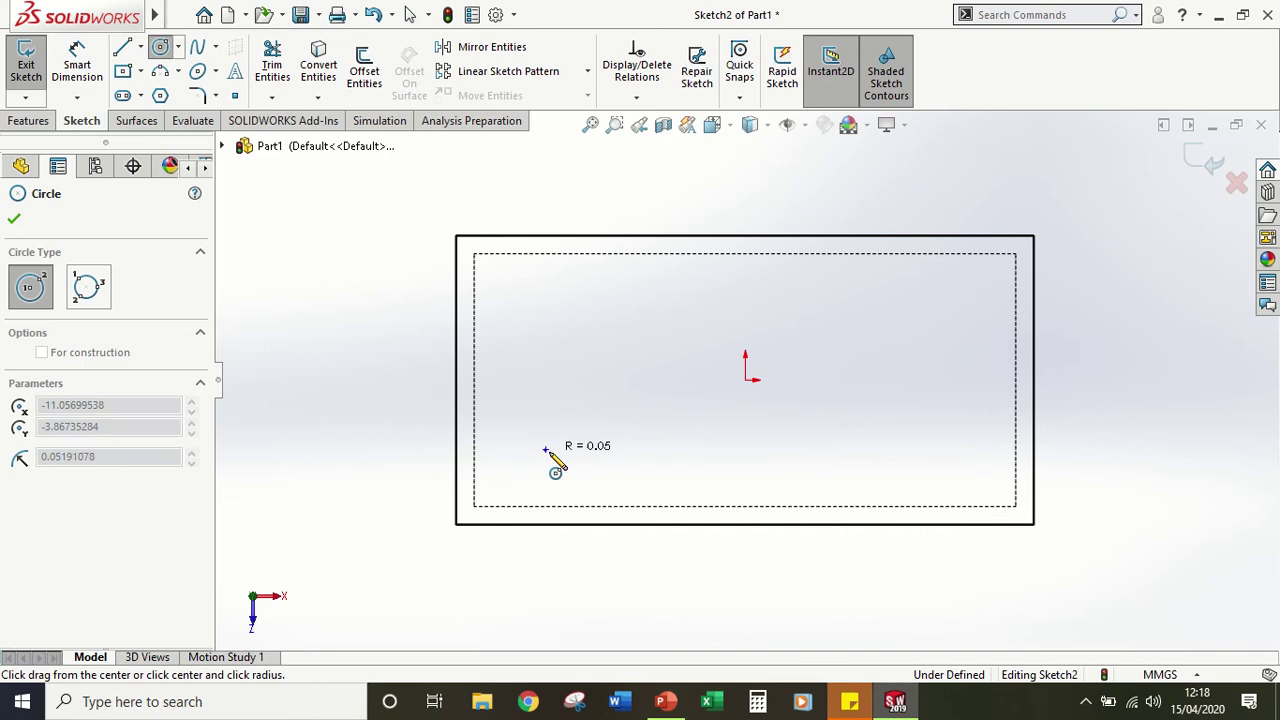
pyautogui.click(591, 457)
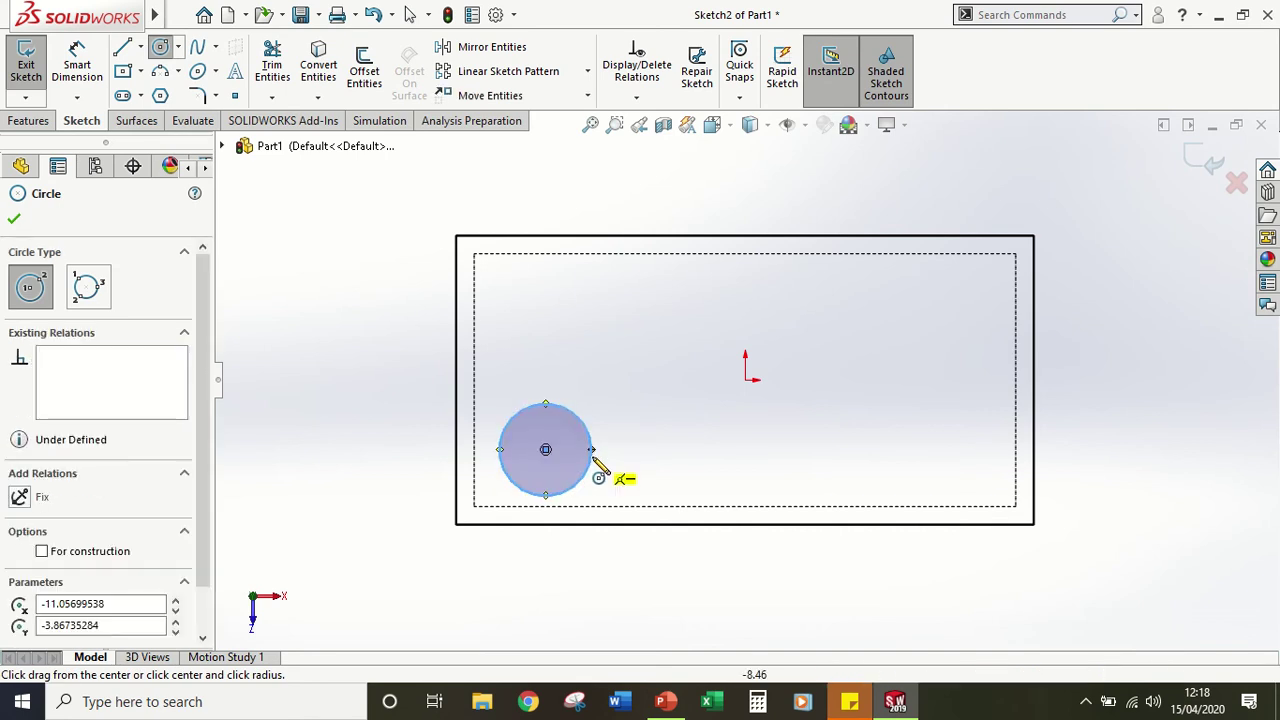
pyautogui.press('Escape')
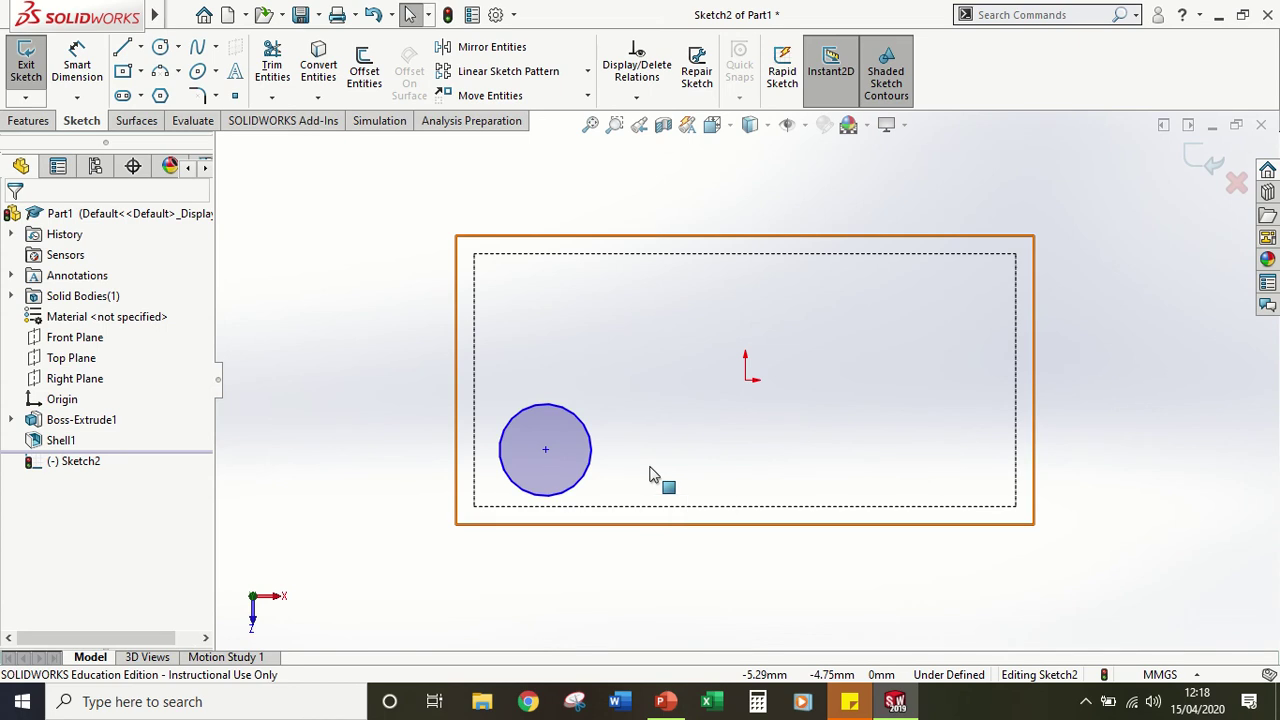
# Step: Dimension the circle's diameter and set it to 6 mm
pyautogui.click(77, 62)
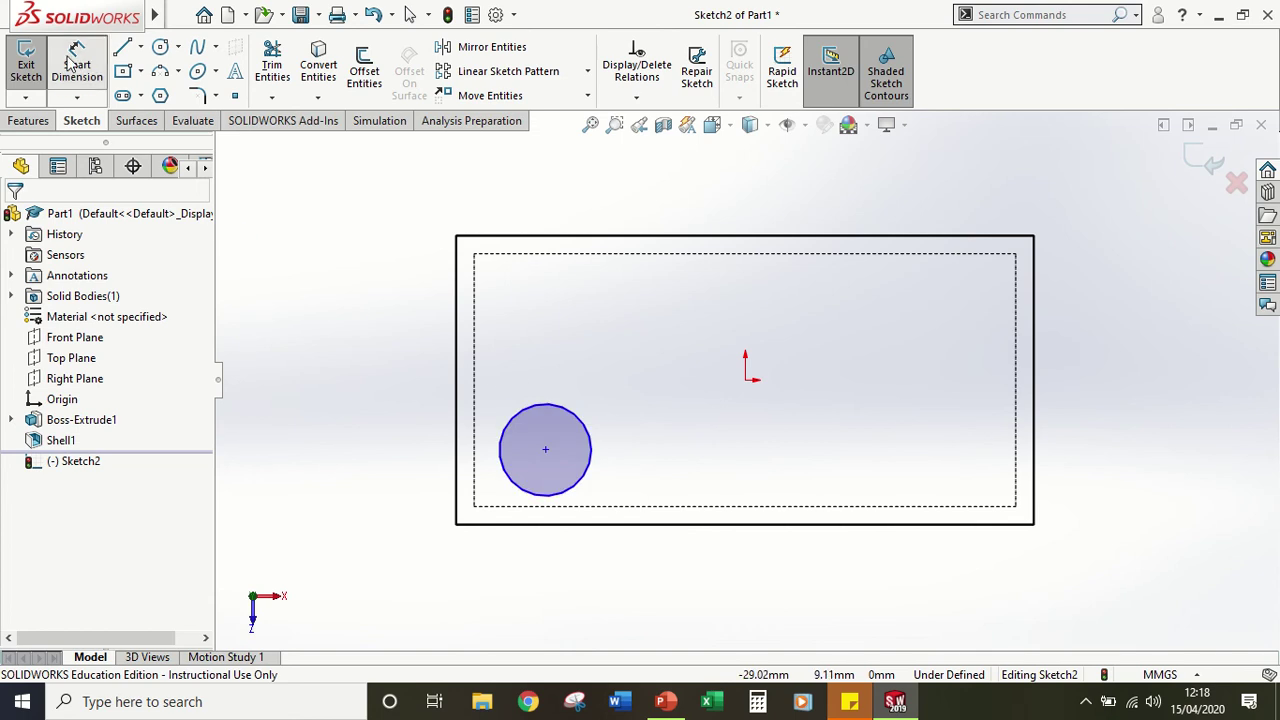
pyautogui.click(589, 430)
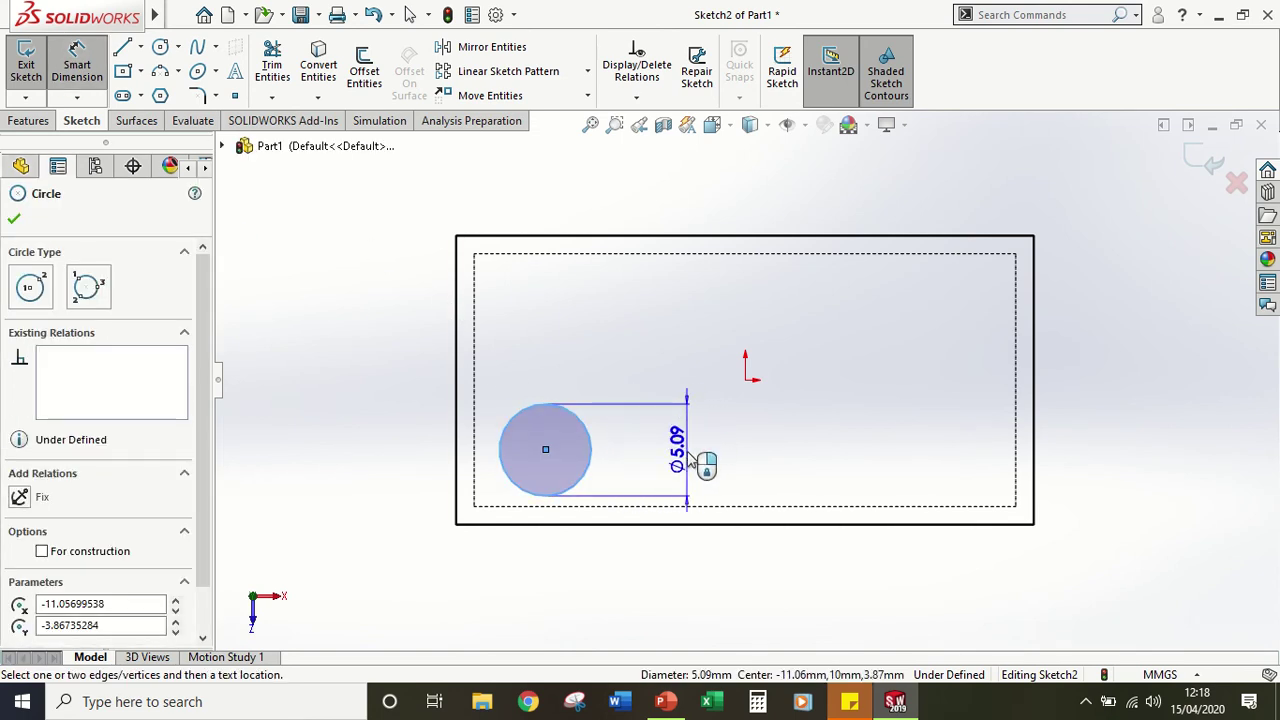
pyautogui.click(702, 457)
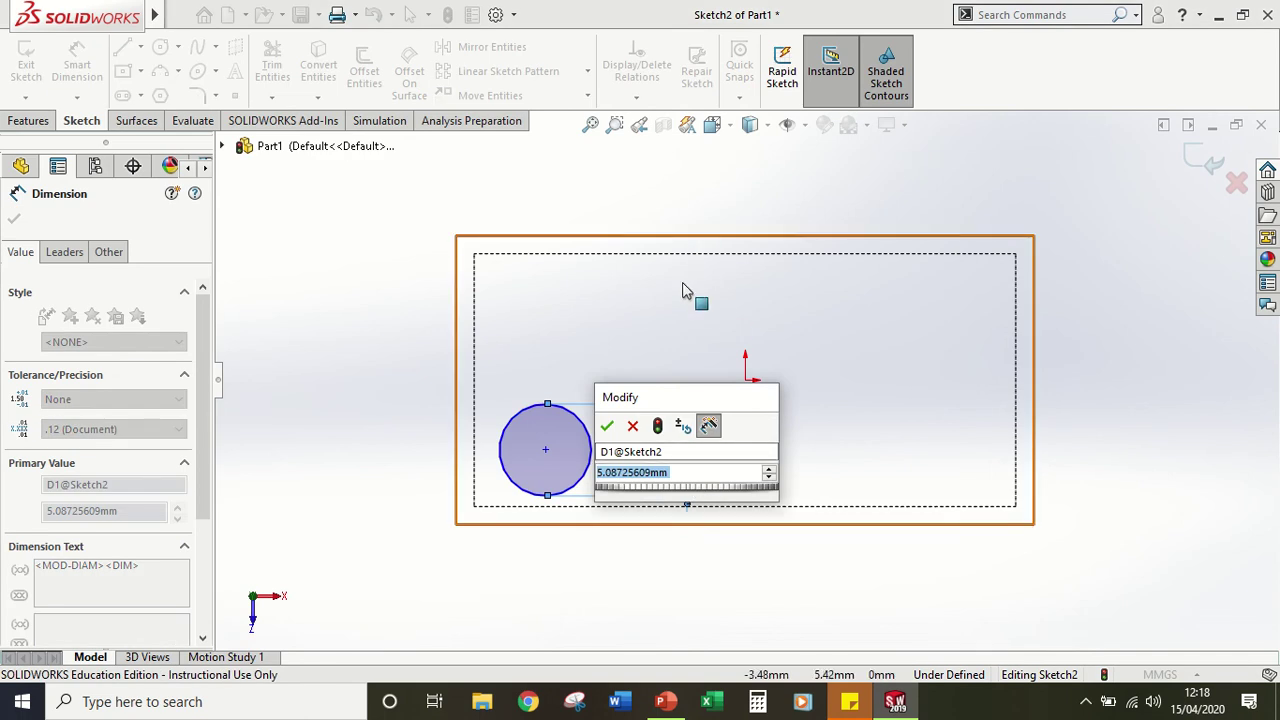
pyautogui.write('6')
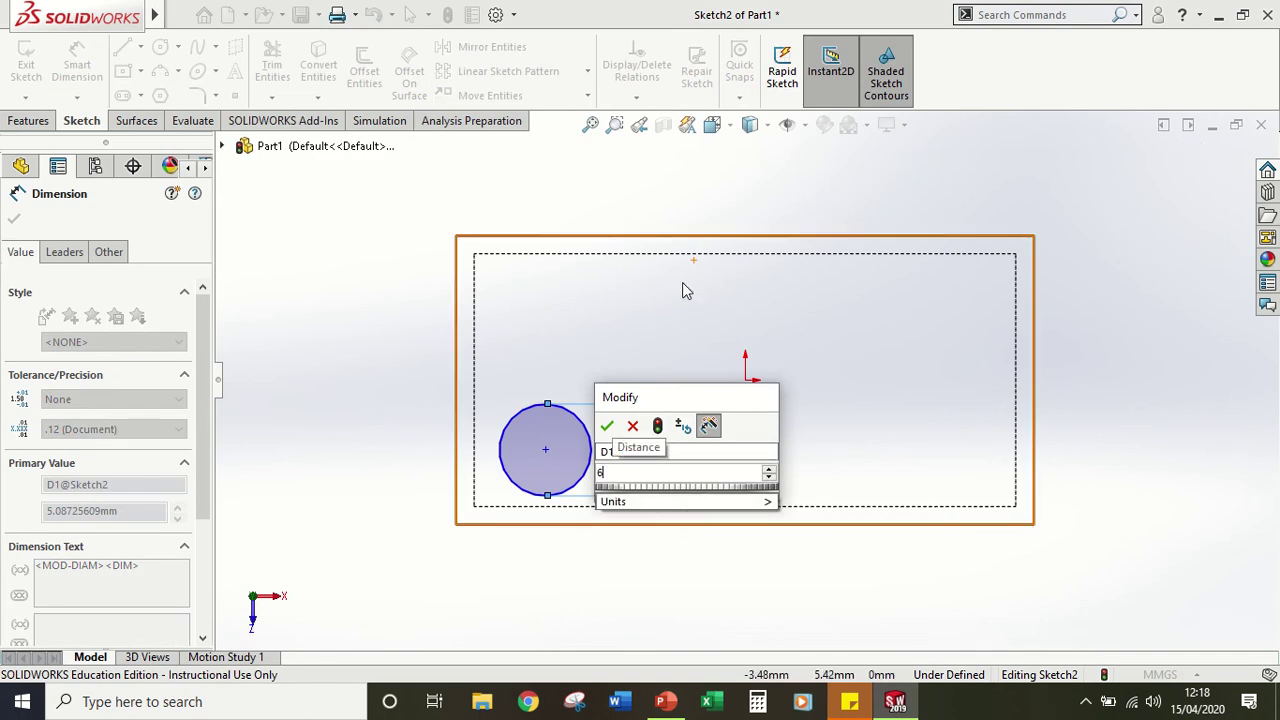
pyautogui.press('Return')
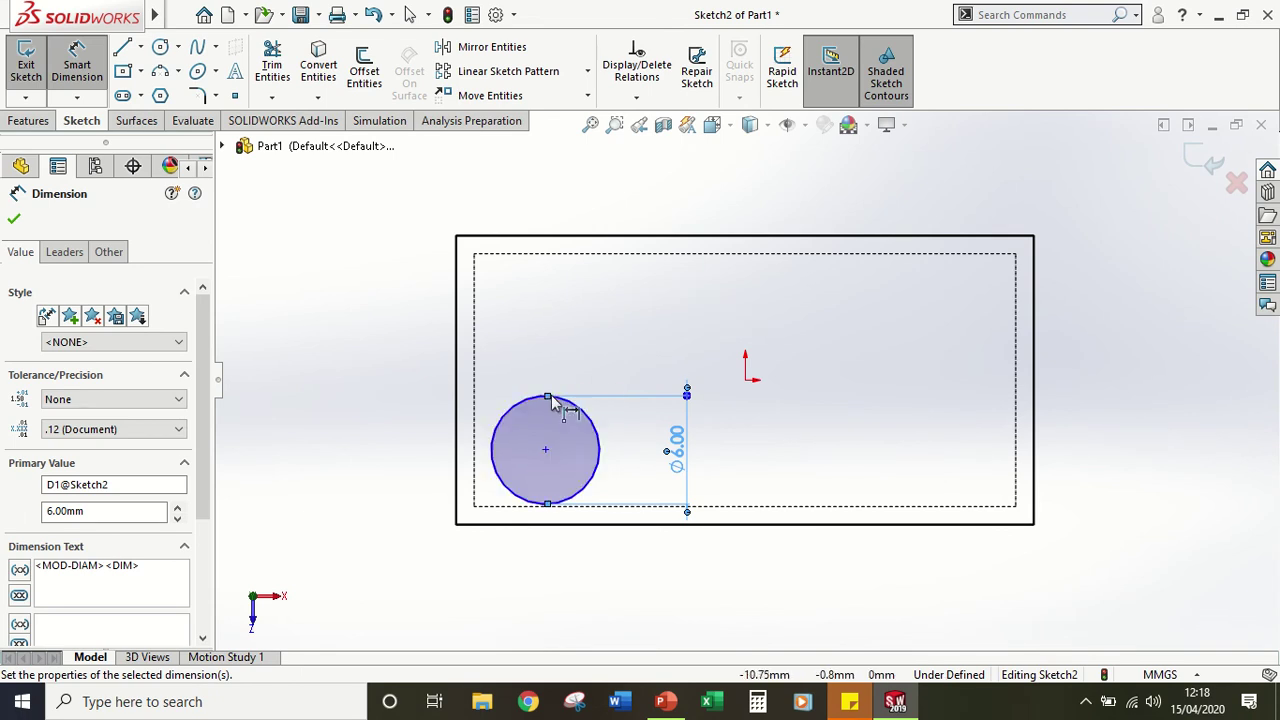
pyautogui.click(356, 476)
pyautogui.press('Escape')
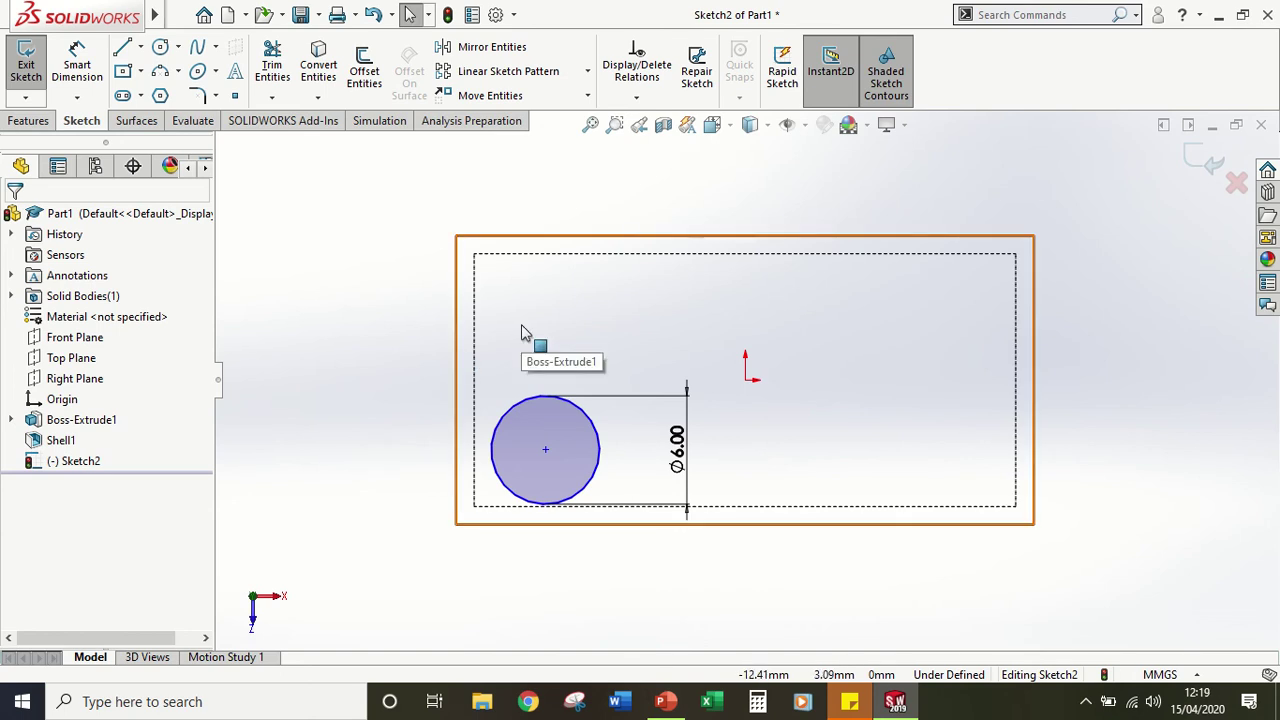
# Step: Make the circle tangent to the hidden inner edge of the shell's left short wall
pyautogui.click(504, 414)
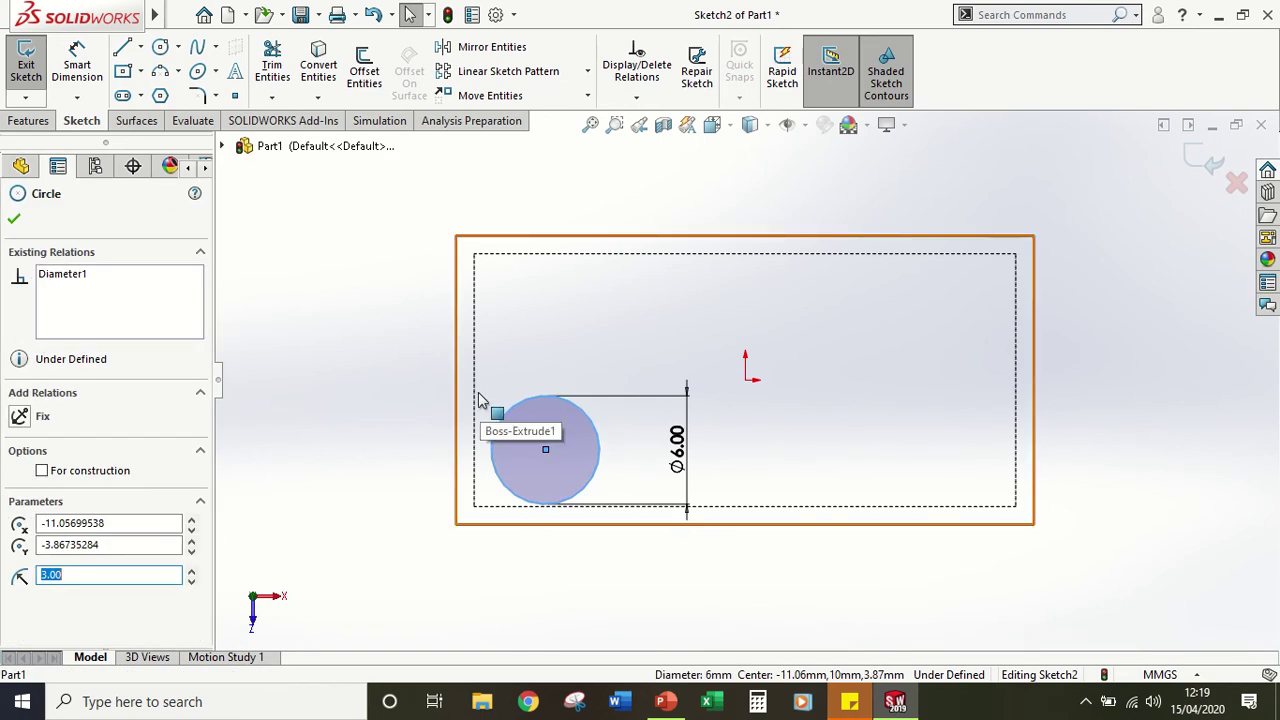
pyautogui.keyDown('ctrl'); pyautogui.click(477, 398); pyautogui.keyUp('ctrl')
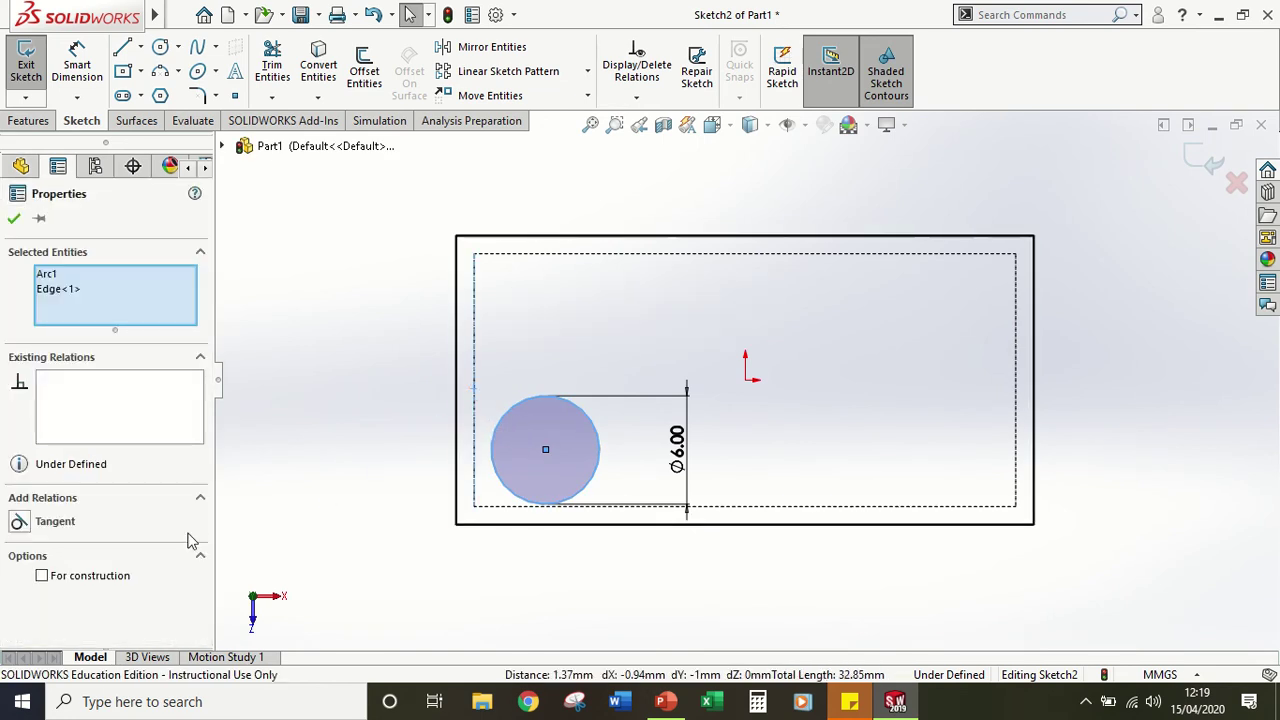
pyautogui.click(20, 522)
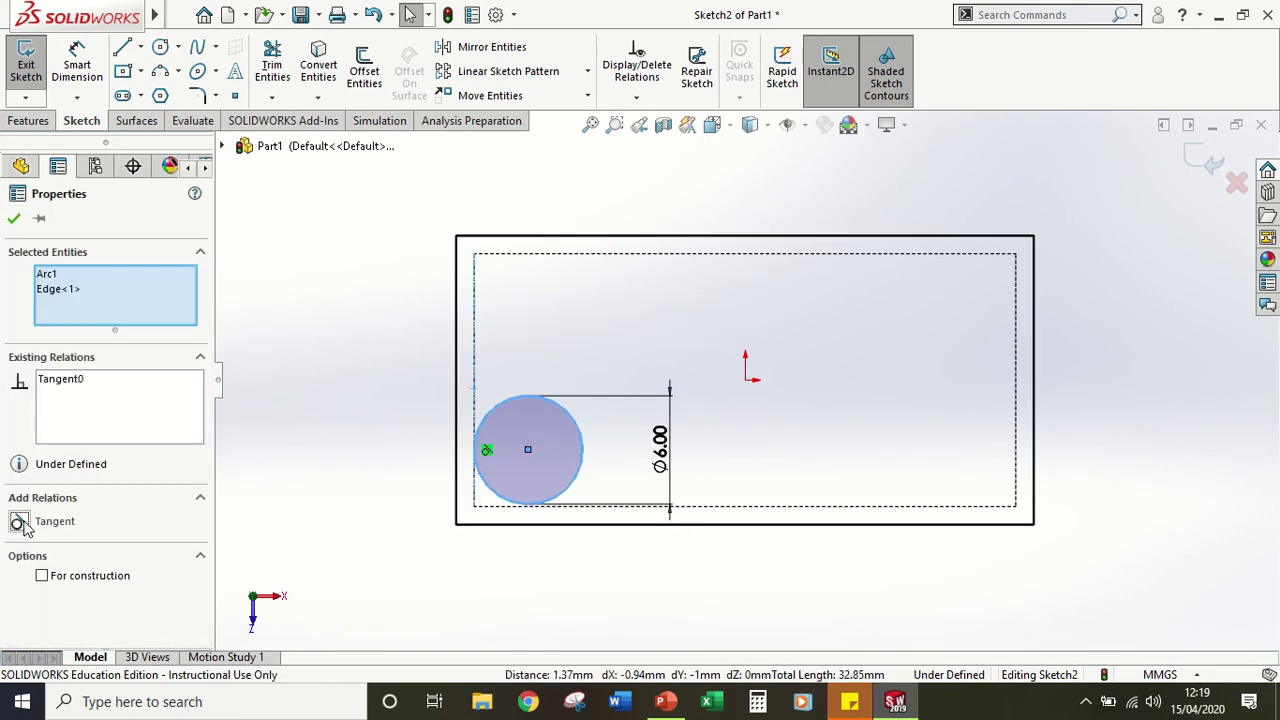
pyautogui.click(14, 220)
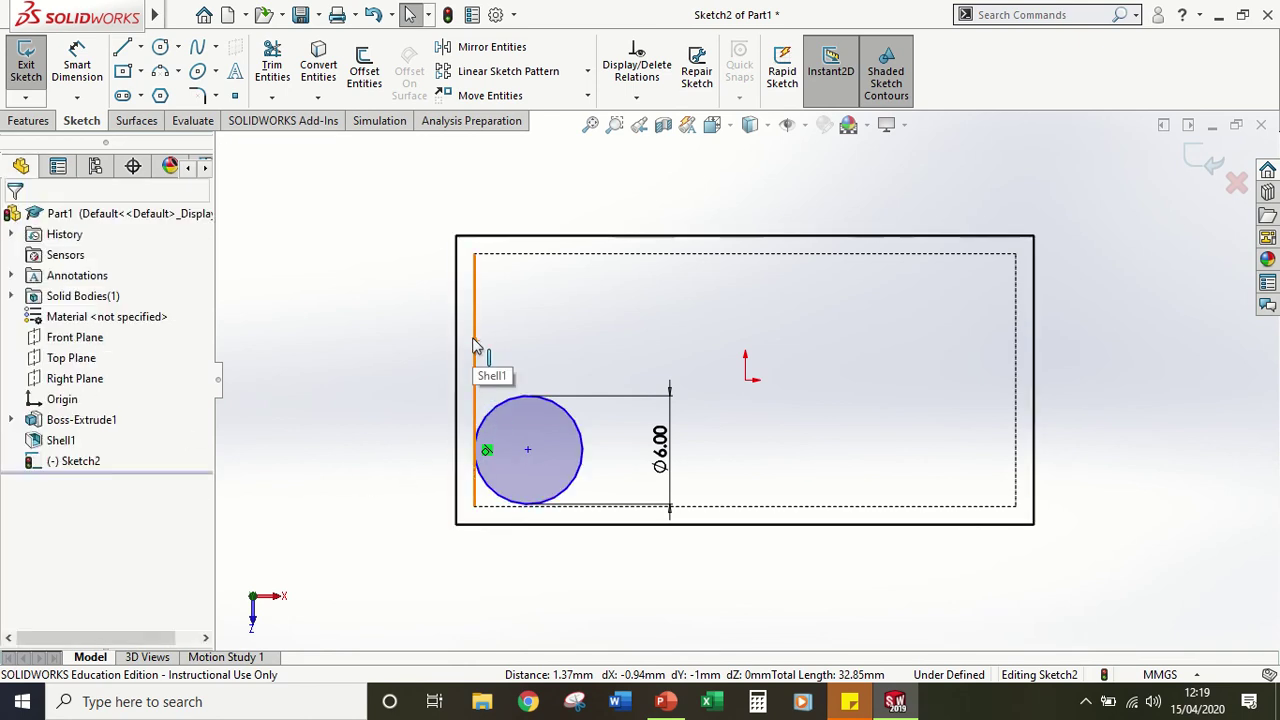
# Step: Make the 6 mm circle tangent to the hidden inner edge of the shell's front long wall
pyautogui.click(583, 456)
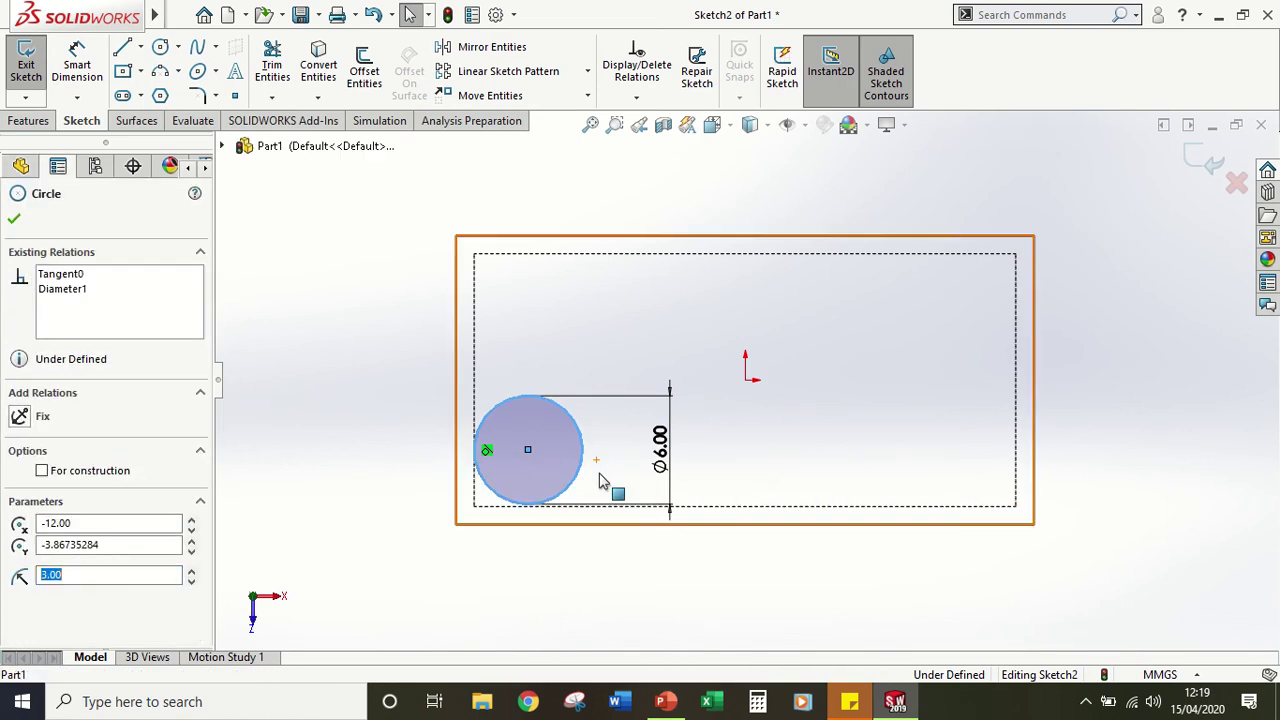
pyautogui.keyDown('ctrl'); pyautogui.click(505, 512); pyautogui.keyUp('ctrl')
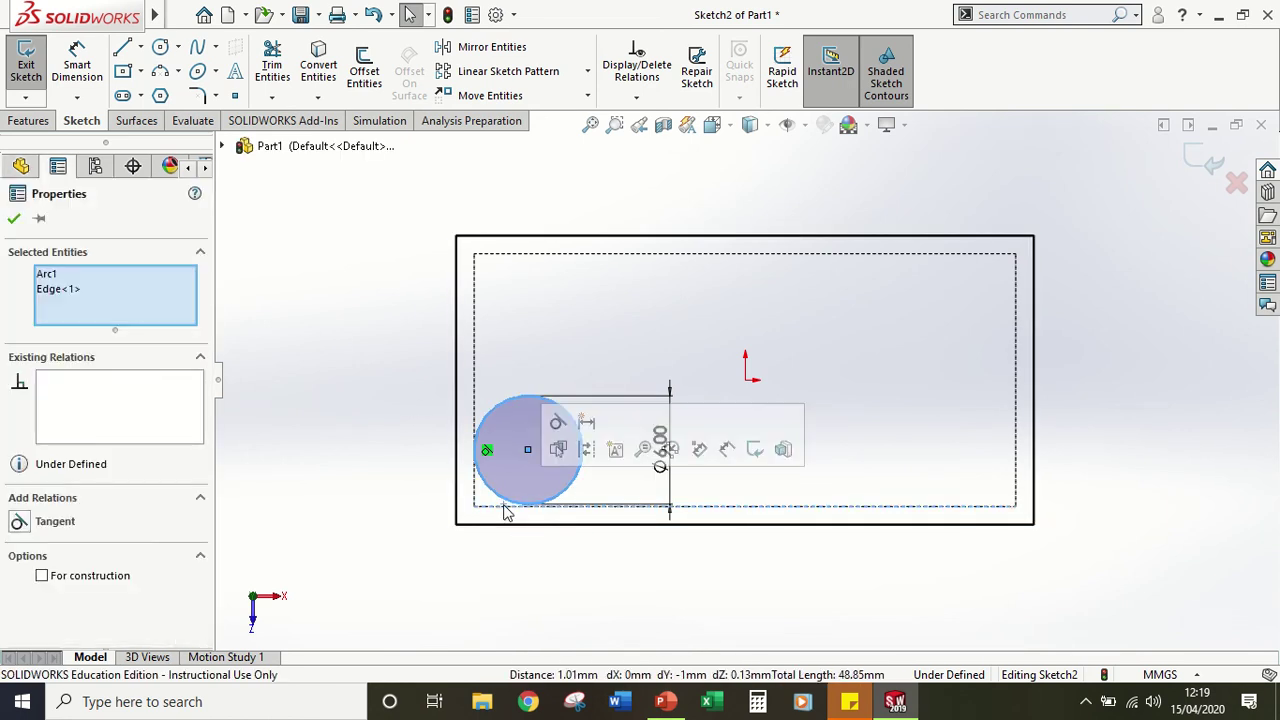
pyautogui.click(20, 522)
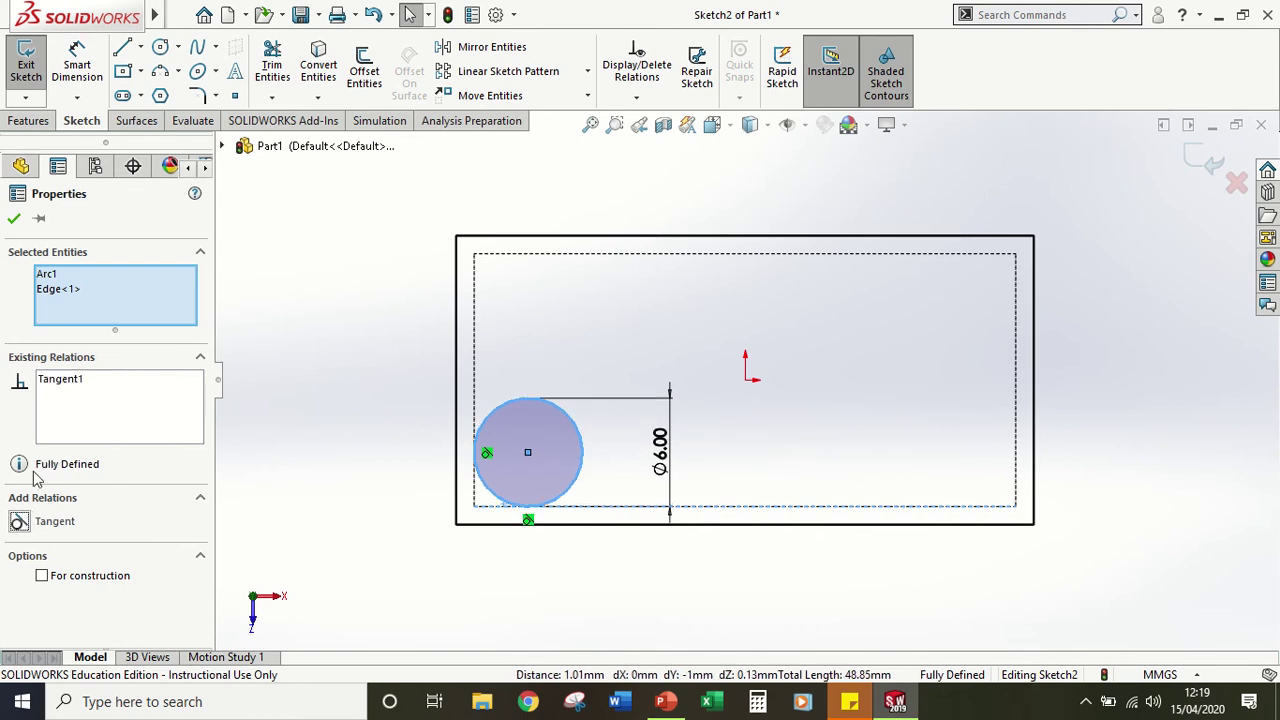
pyautogui.click(14, 218)
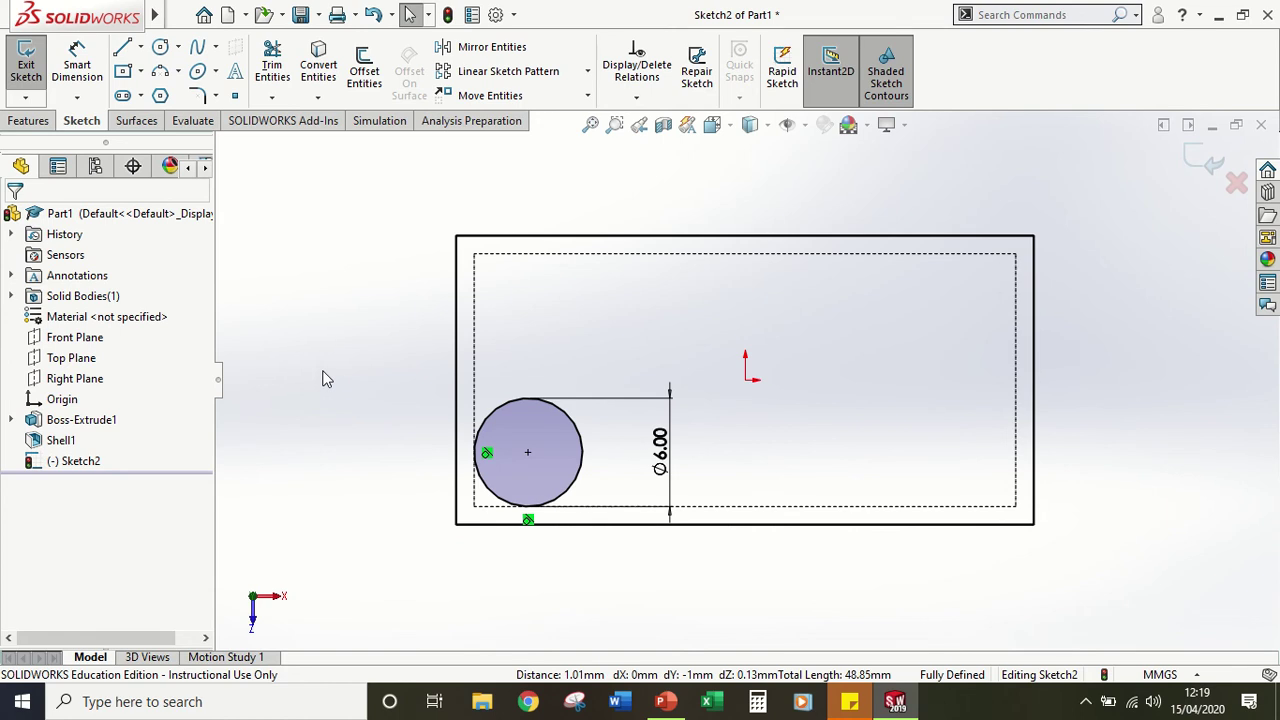
# Step: Set the display style to shaded with edges and show the part in isometric view
pyautogui.moveTo(758, 122)
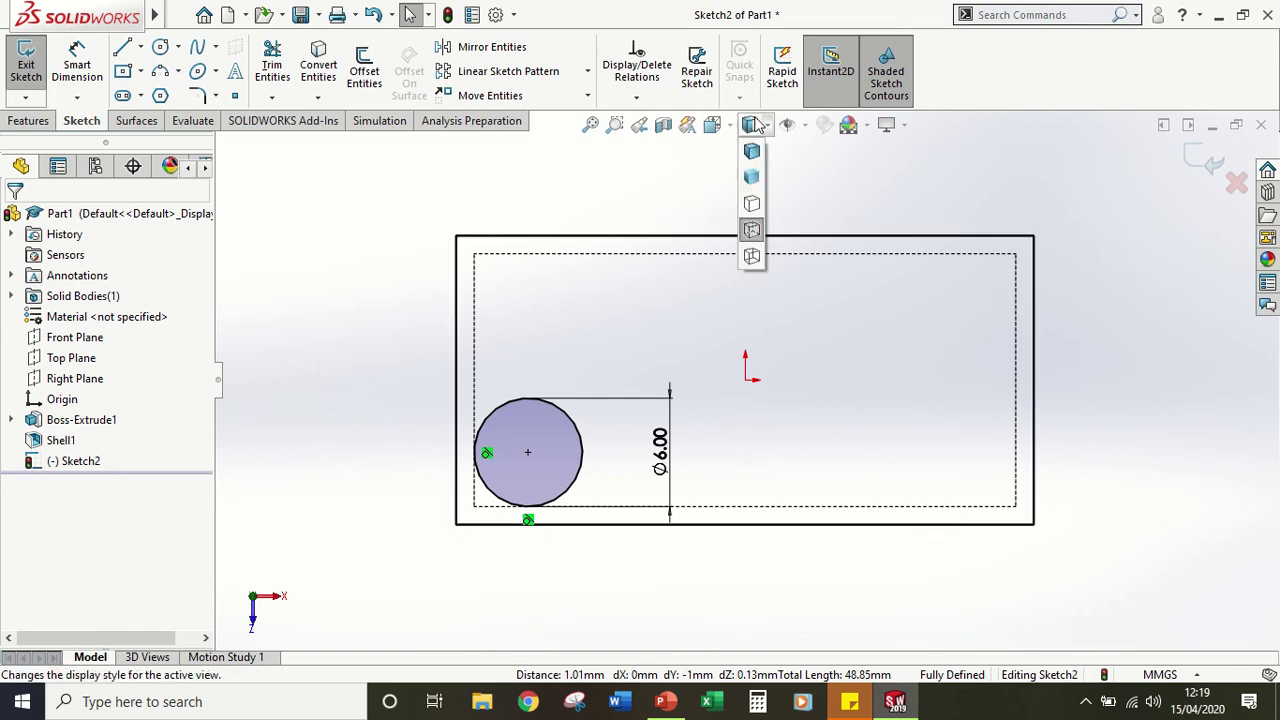
pyautogui.click(752, 150)
pyautogui.click(713, 124)
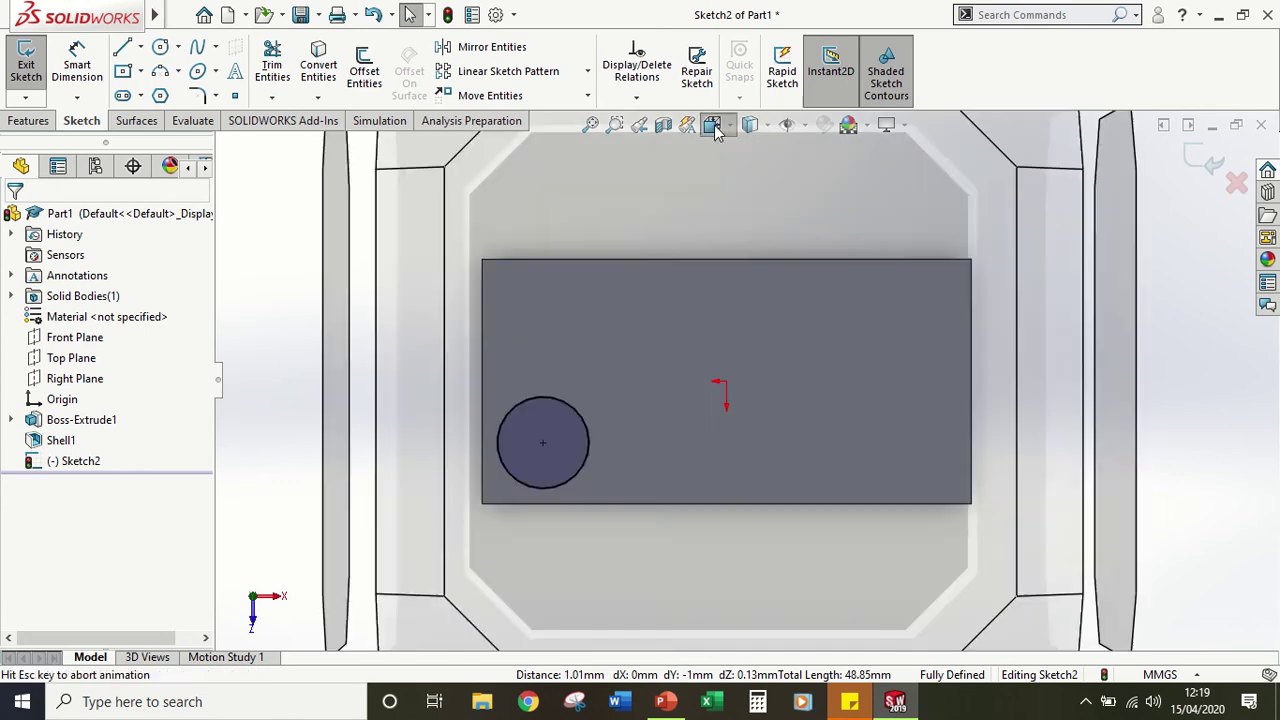
pyautogui.click(714, 126)
pyautogui.click(821, 178)
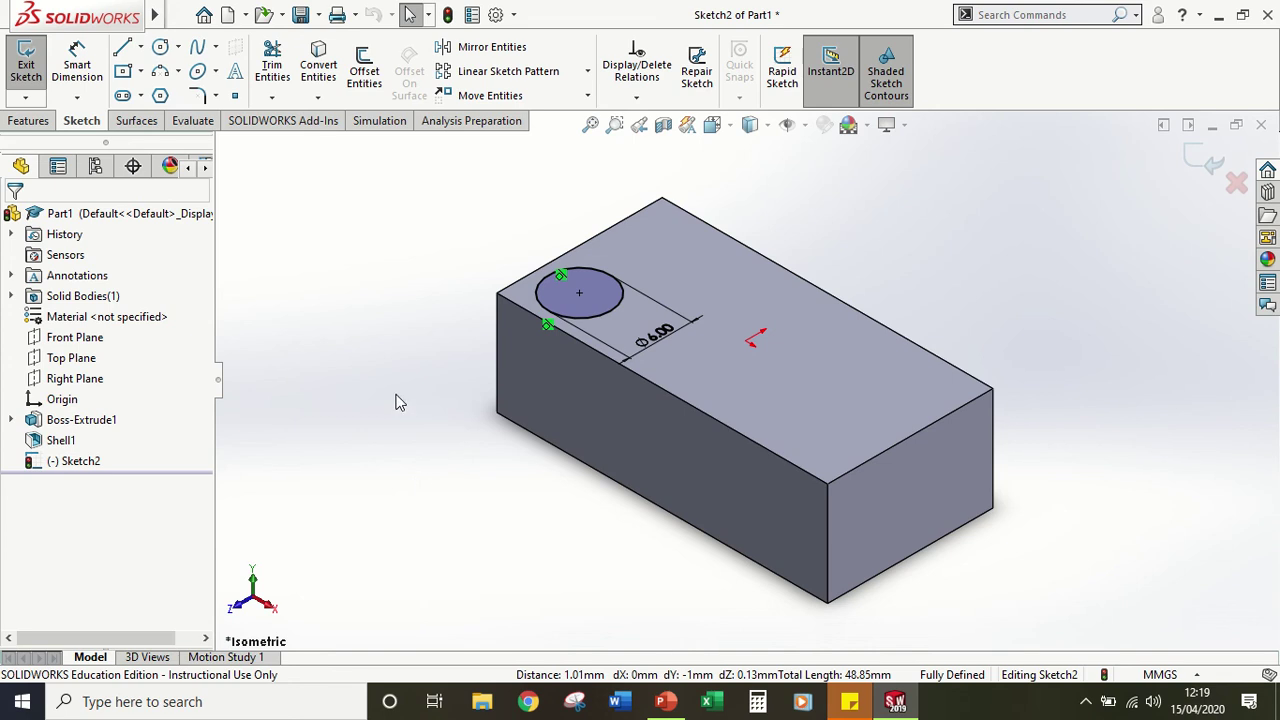
# Step: Extrude the 6 mm circle upward from the block's top face to a blind depth of 1.6 mm, merging the result
pyautogui.click(38, 121)
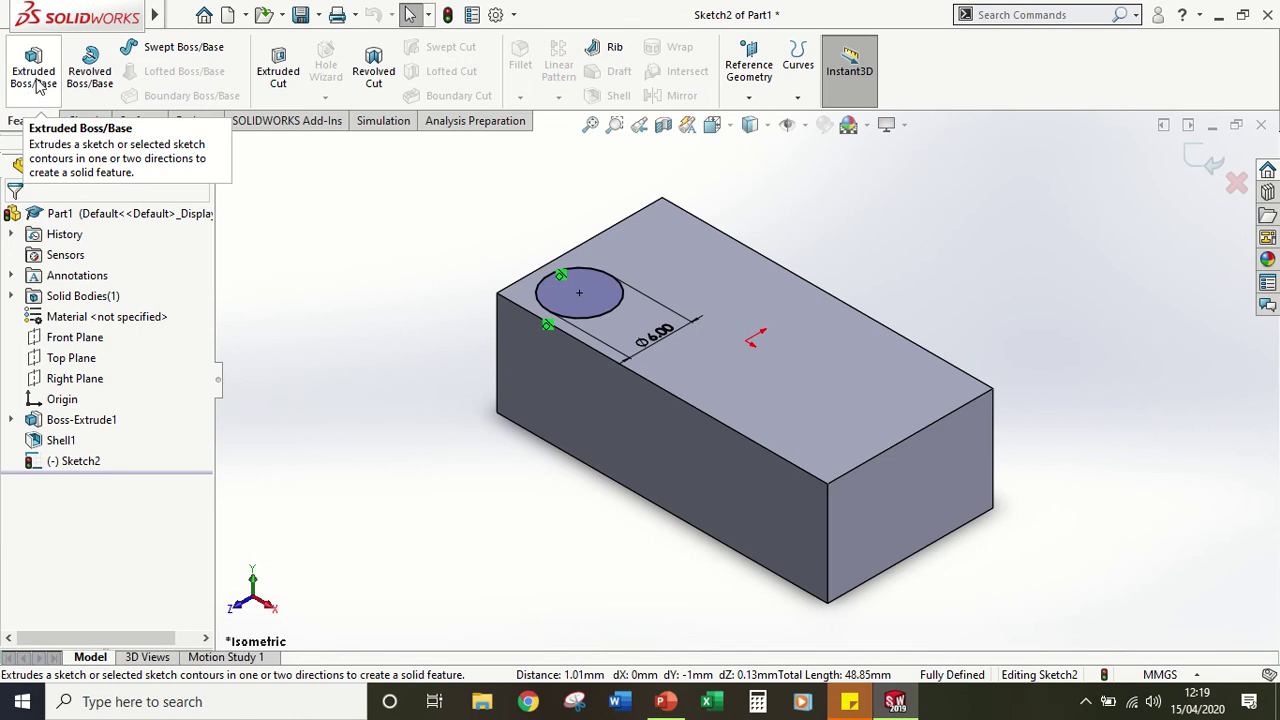
pyautogui.click(35, 80)
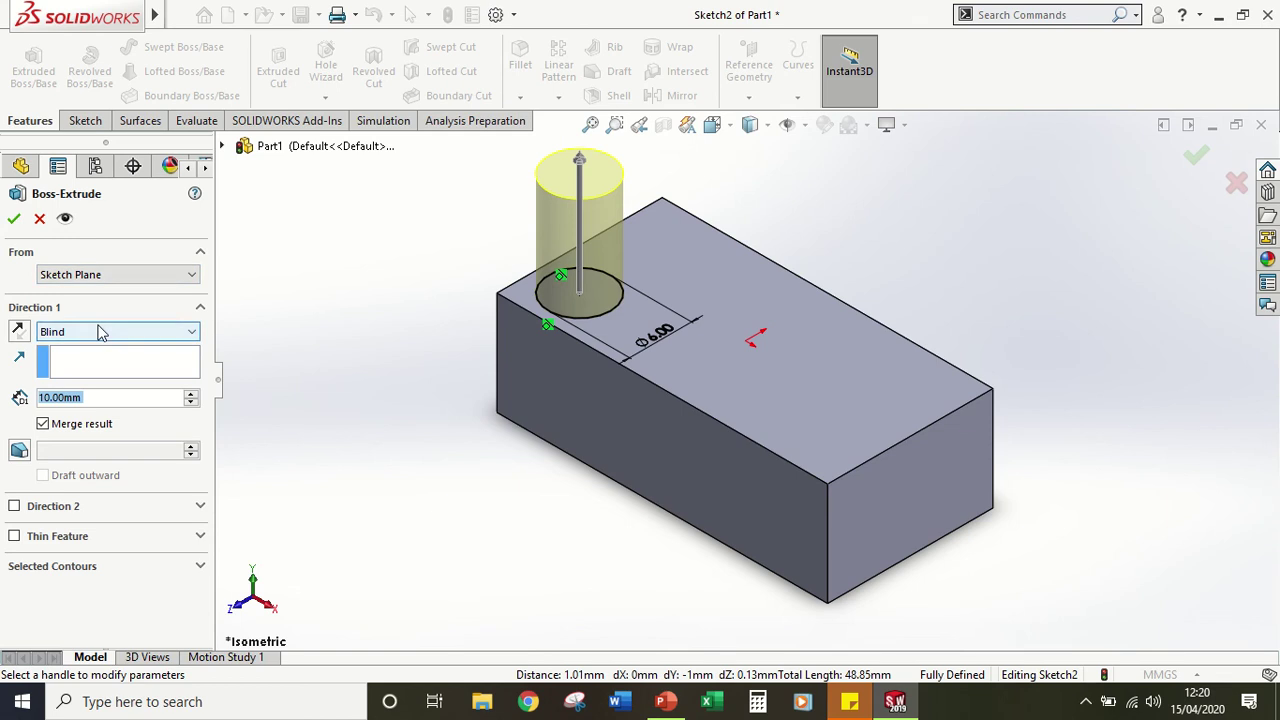
pyautogui.write('1.6')
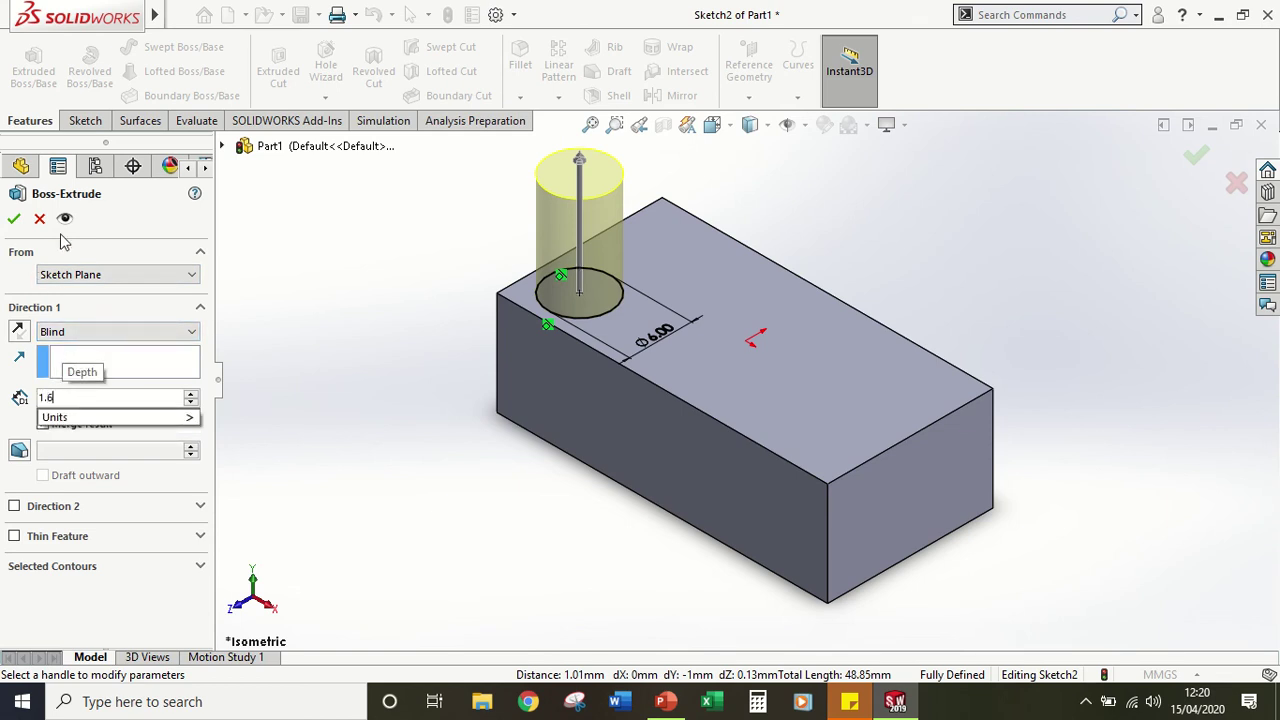
pyautogui.press('Return')
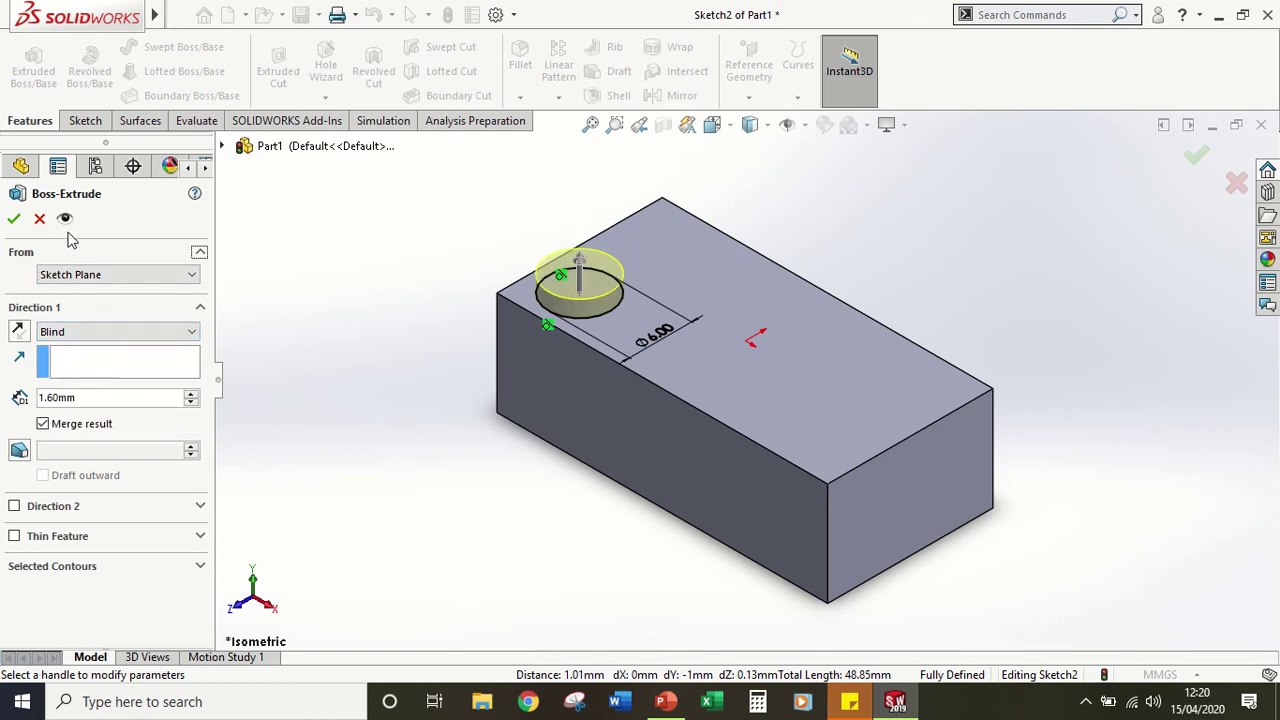
pyautogui.click(13, 218)
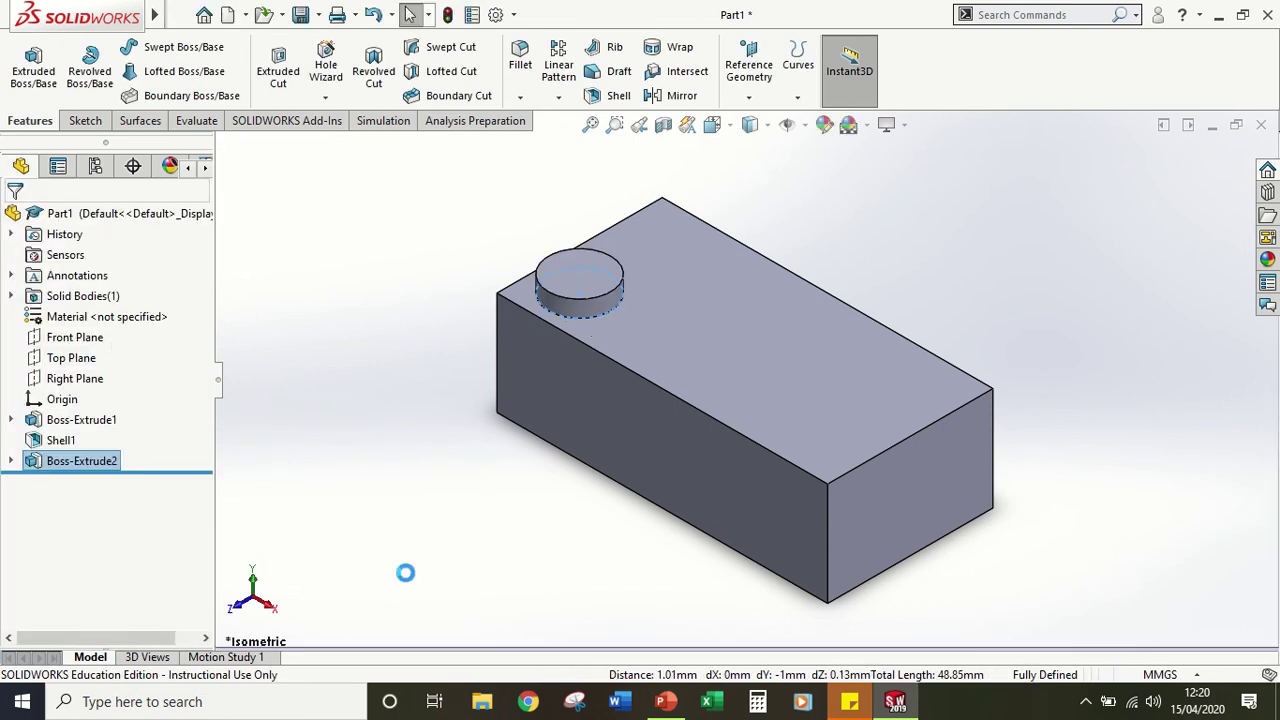
pyautogui.click(441, 498)
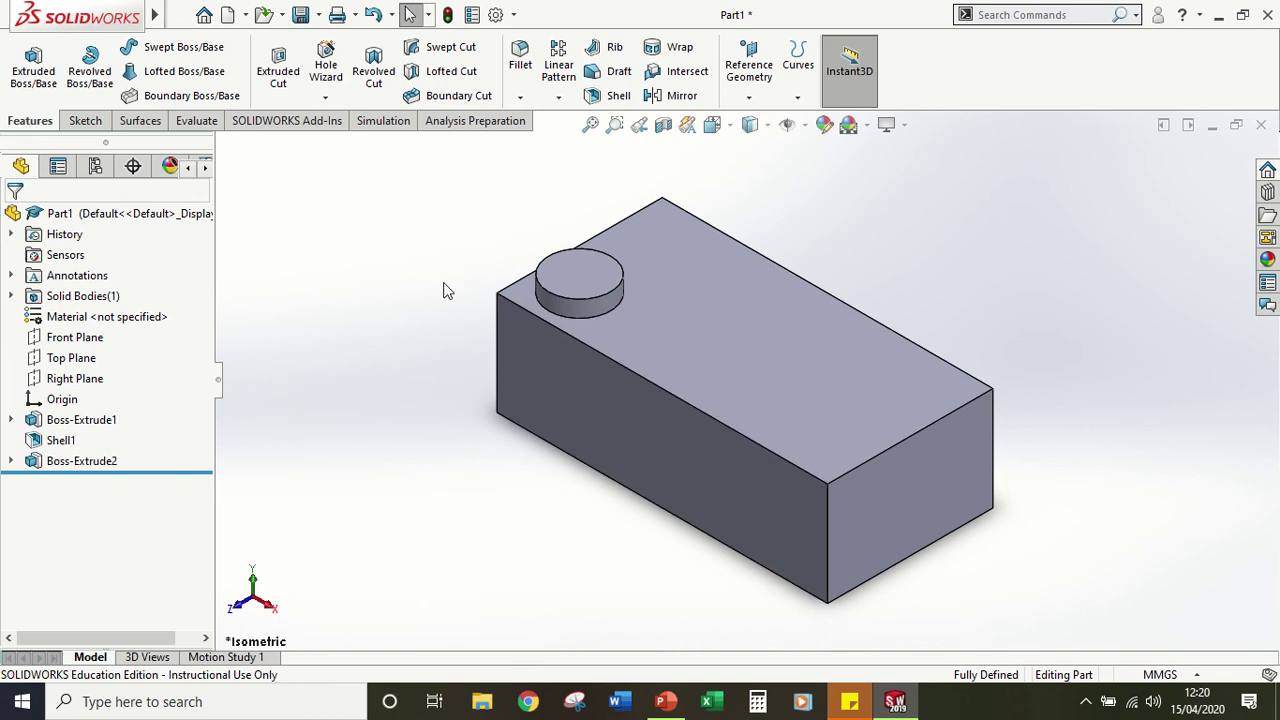
# Step: Fillet the round stud's top and base edges with a 0.25 mm radius using FilletXpert
pyautogui.click(520, 65)
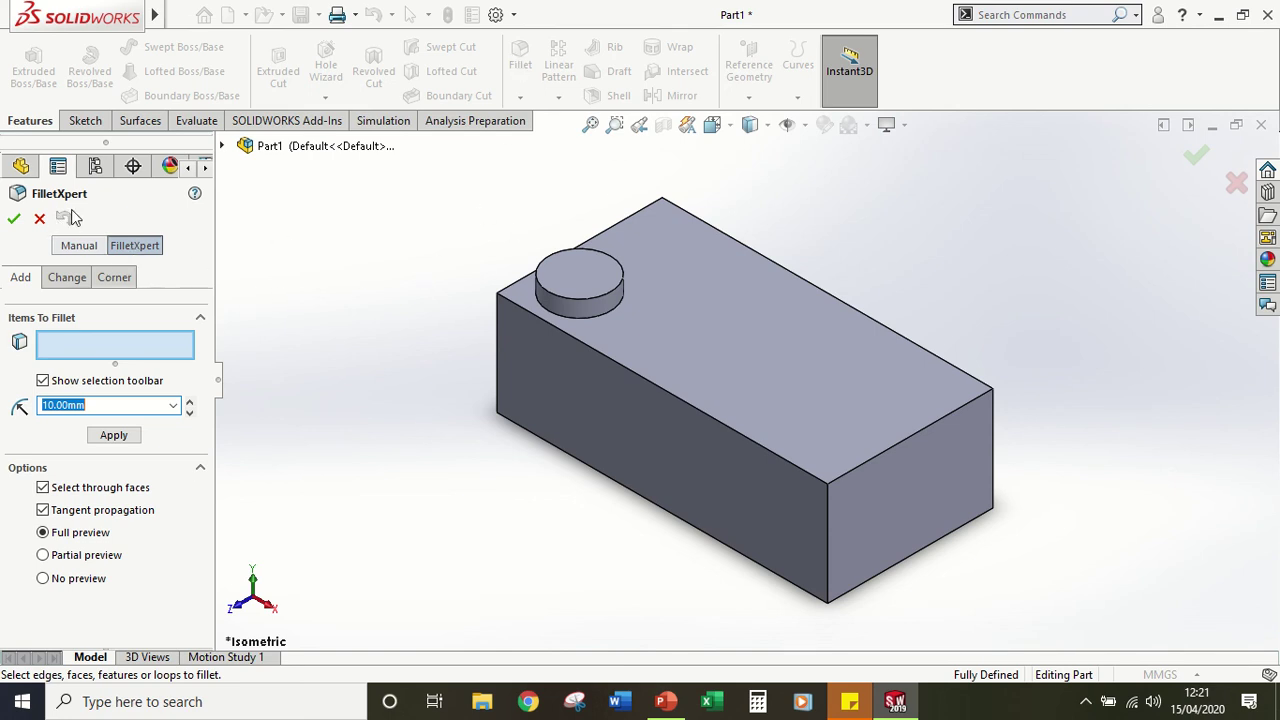
pyautogui.click(74, 247)
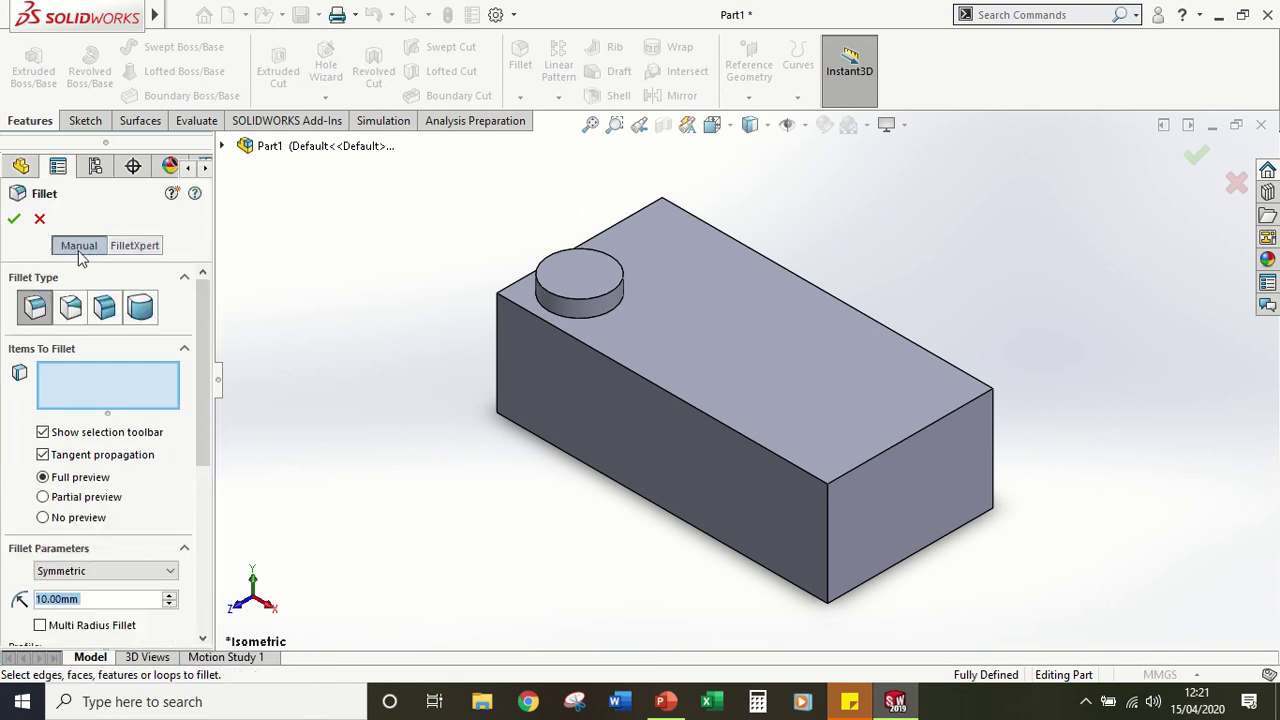
pyautogui.click(132, 247)
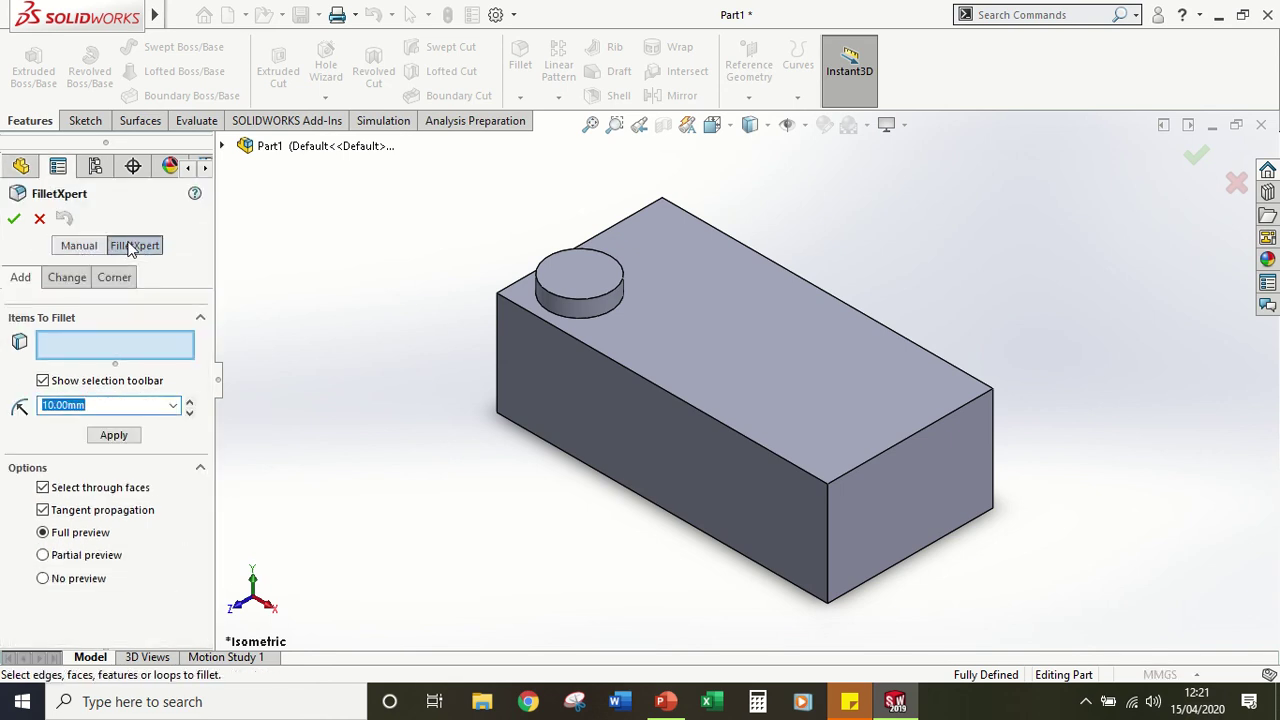
pyautogui.click(97, 250)
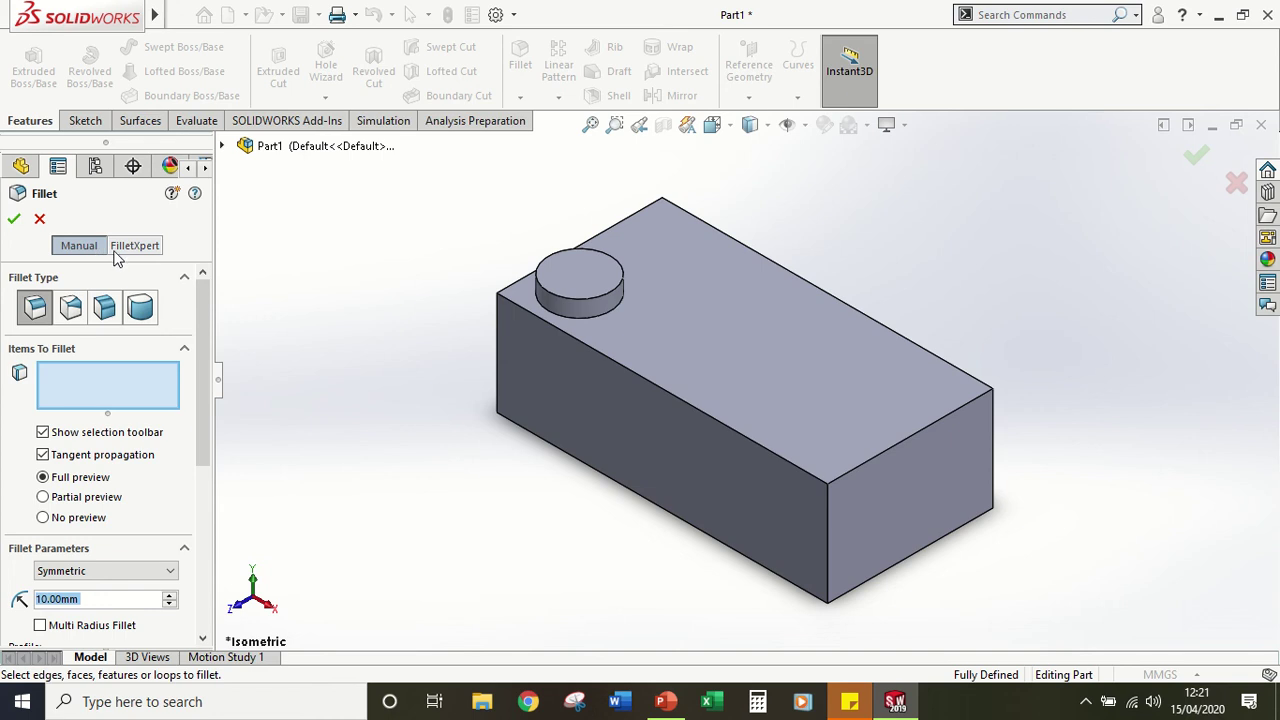
pyautogui.click(130, 250)
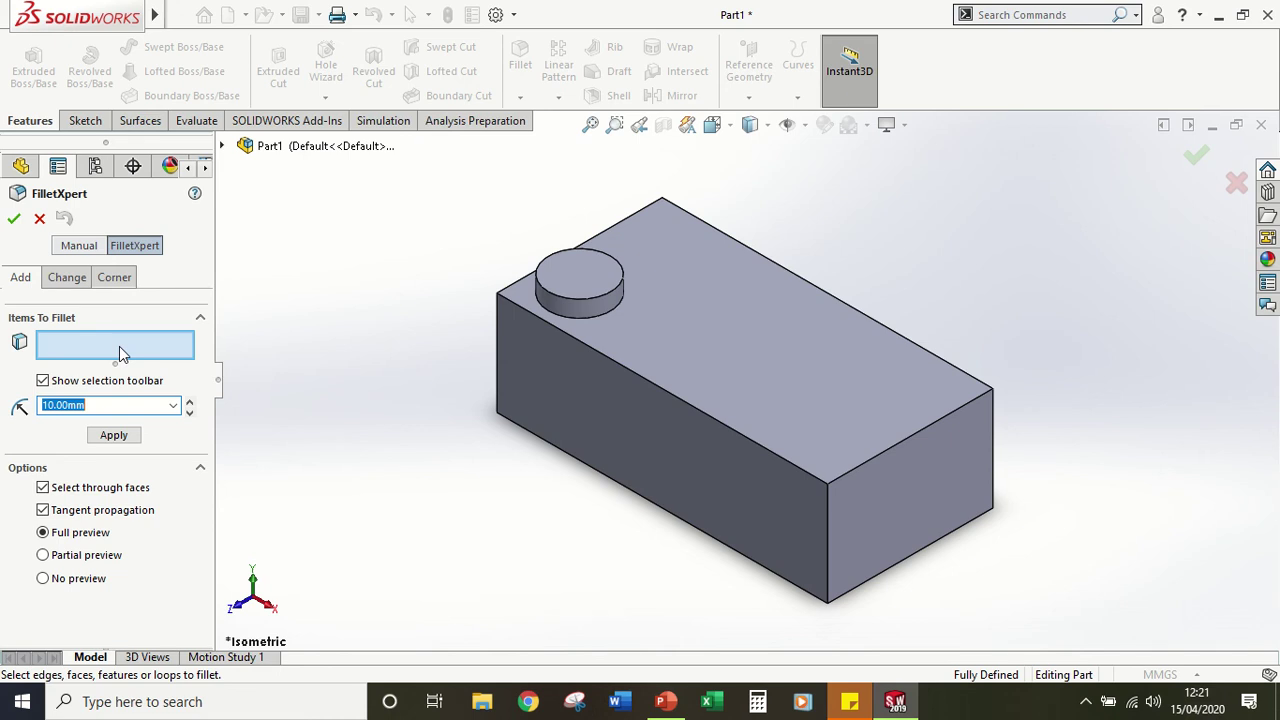
pyautogui.write('0.25')
pyautogui.press('Return')
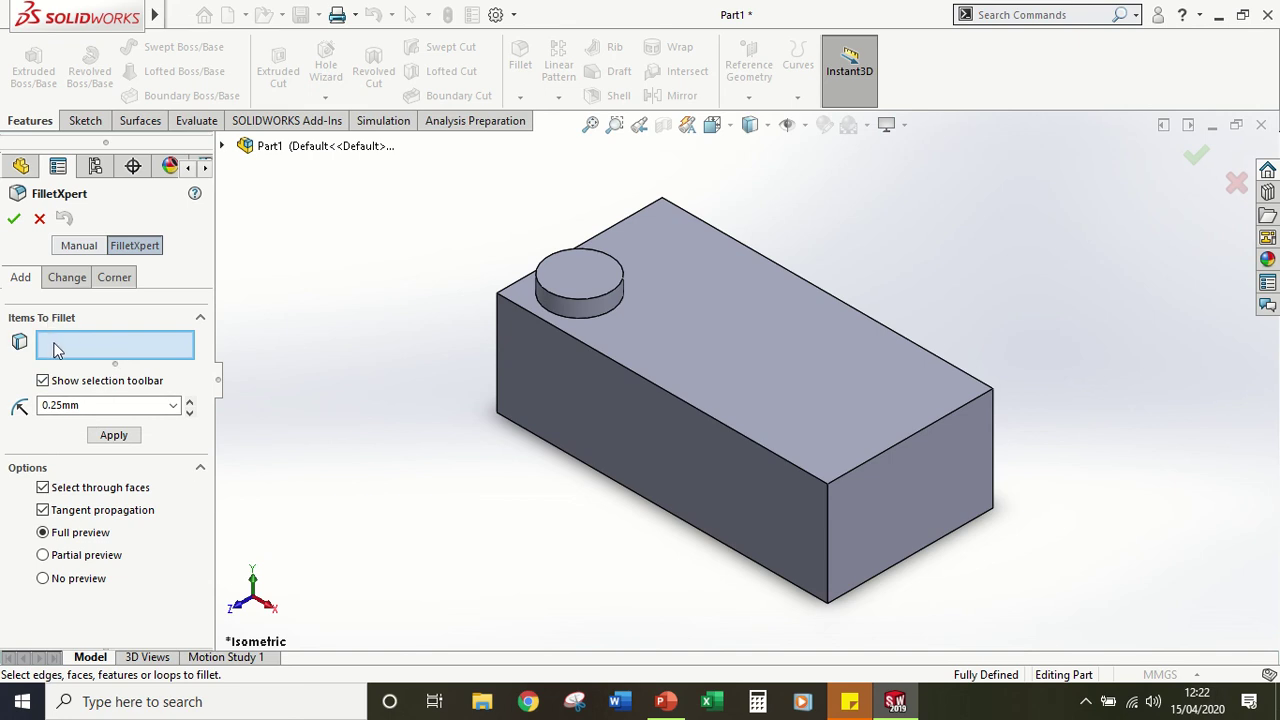
pyautogui.click(603, 298)
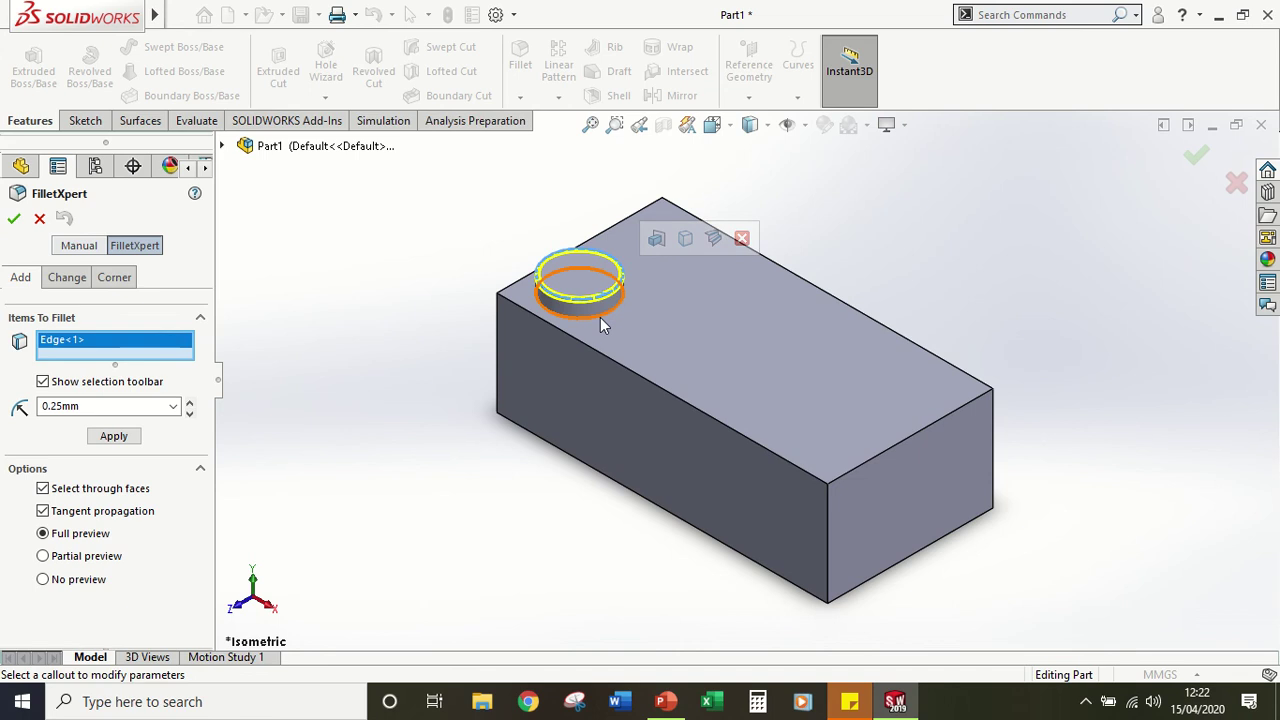
pyautogui.click(599, 317)
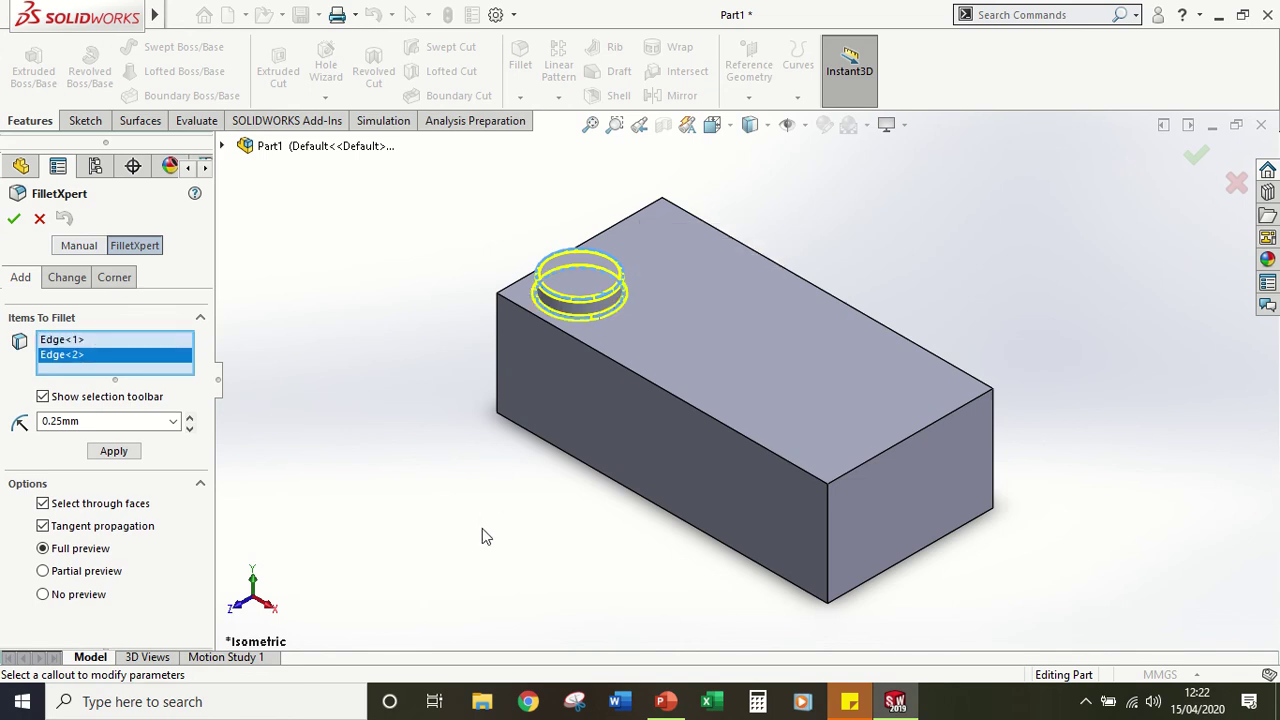
pyautogui.click(114, 451)
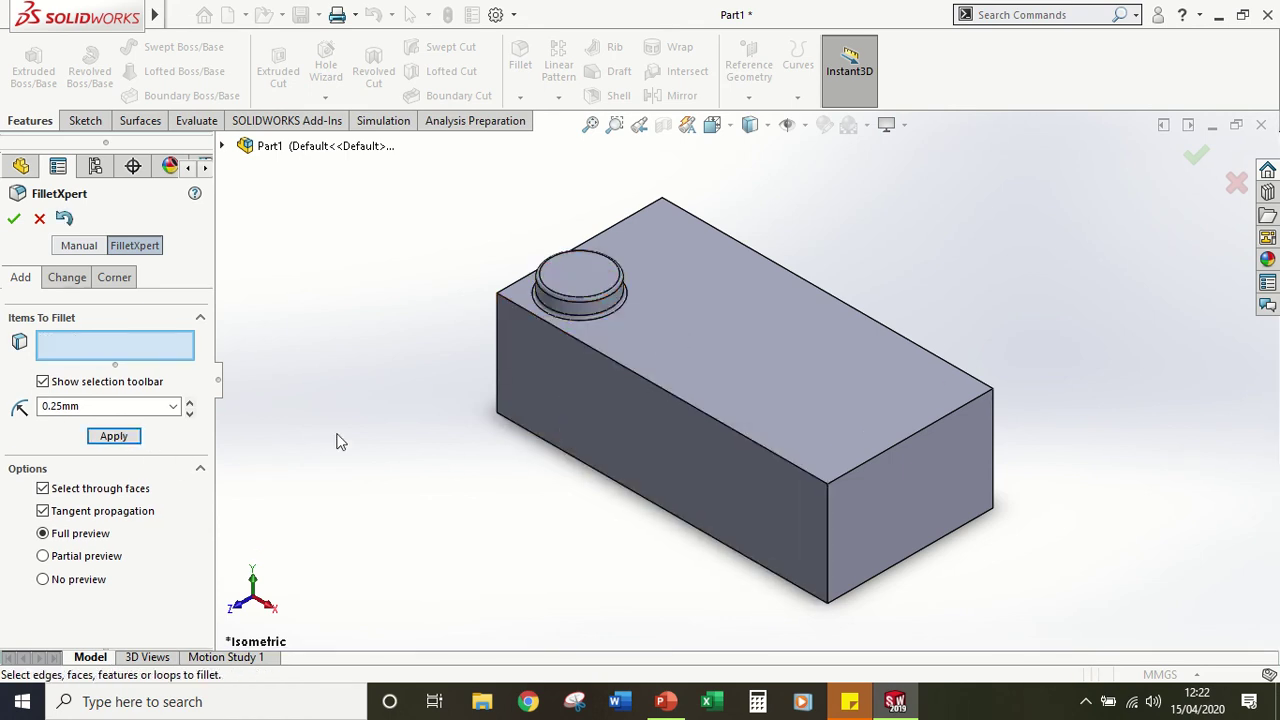
# Step: Fillet the block's four top edges and its vertical corner edges, except the front corner nearest the isometric viewpoint, with a 0.1 mm radius
pyautogui.doubleClick(91, 406)
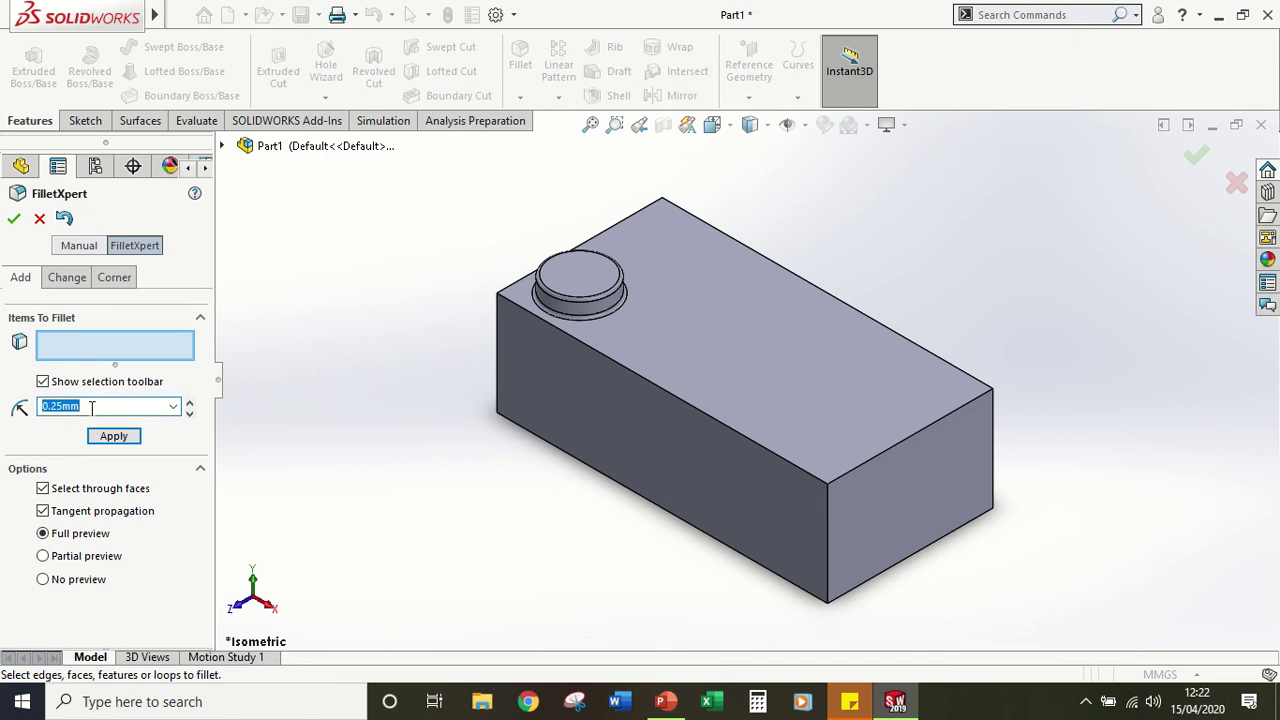
pyautogui.write('0.1')
pyautogui.click(102, 342)
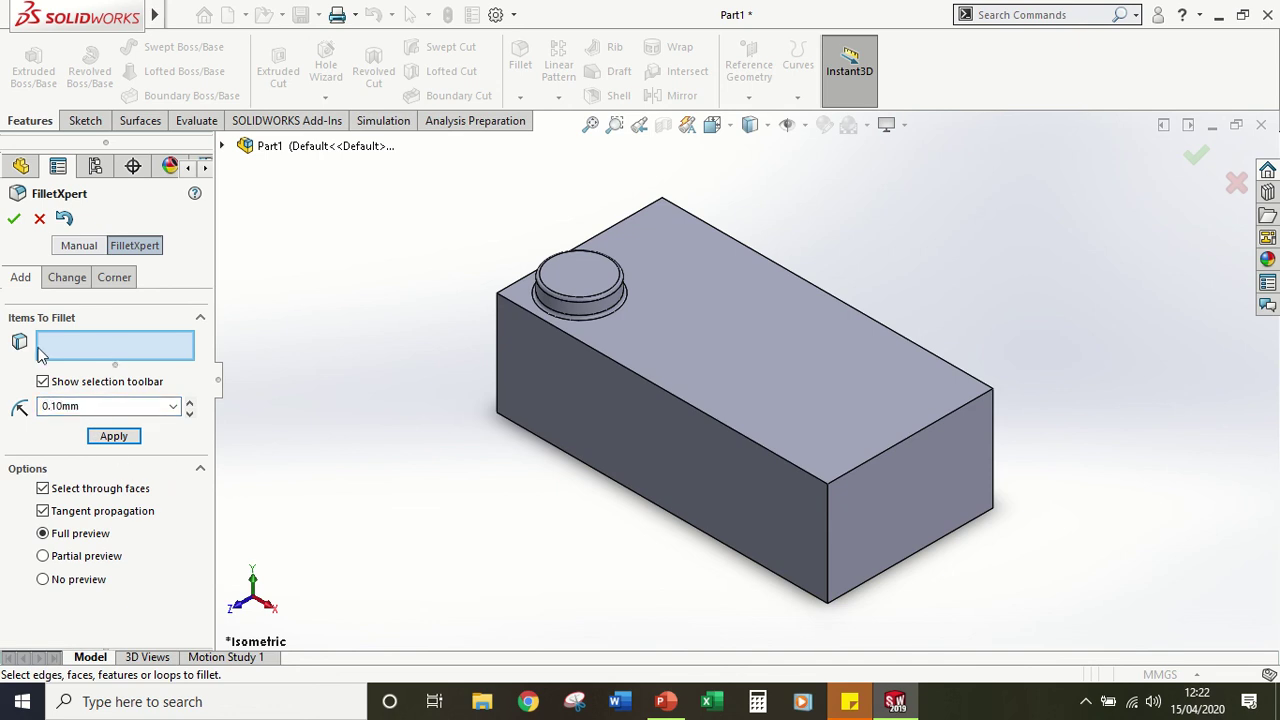
pyautogui.click(502, 350)
pyautogui.click(584, 343)
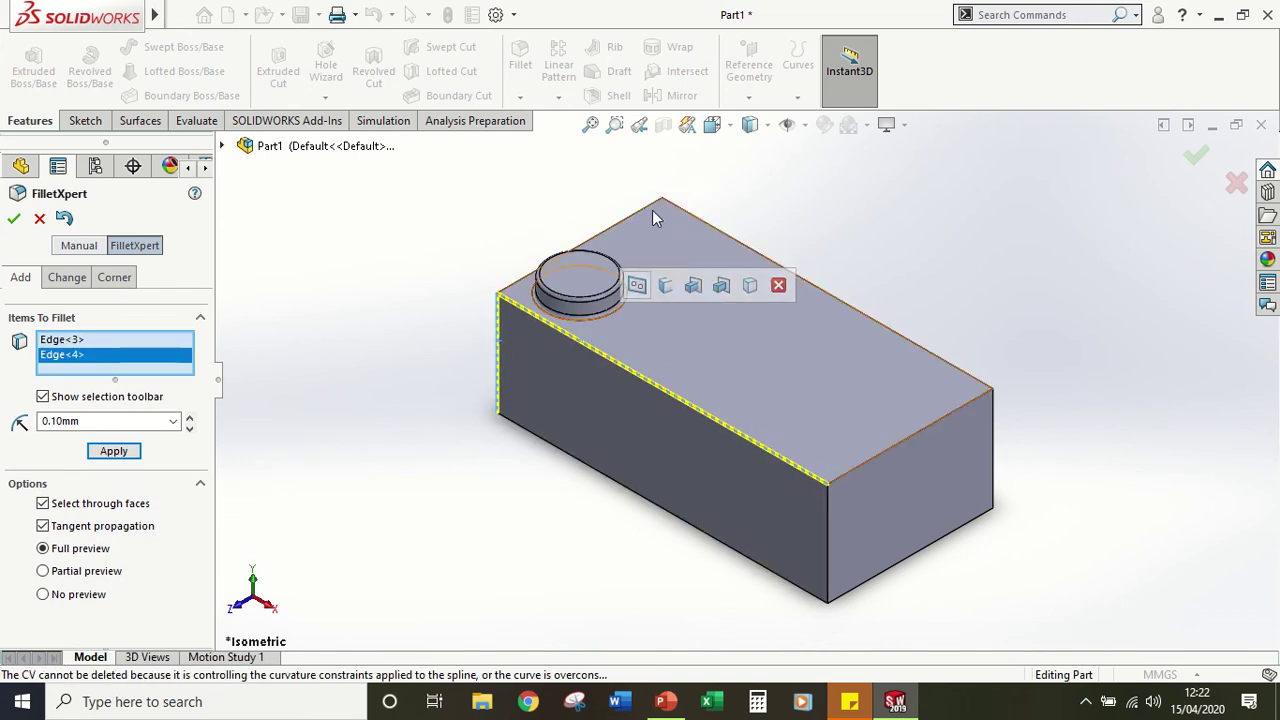
pyautogui.click(622, 219)
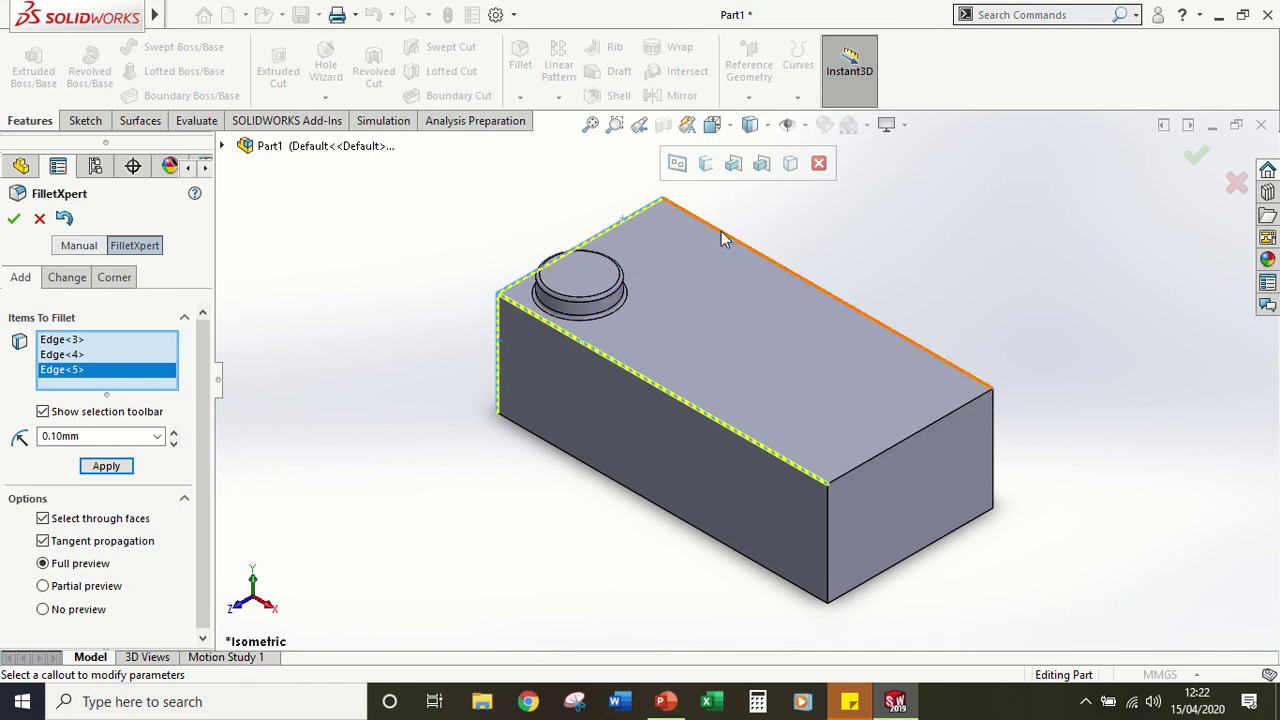
pyautogui.click(726, 238)
pyautogui.click(862, 468)
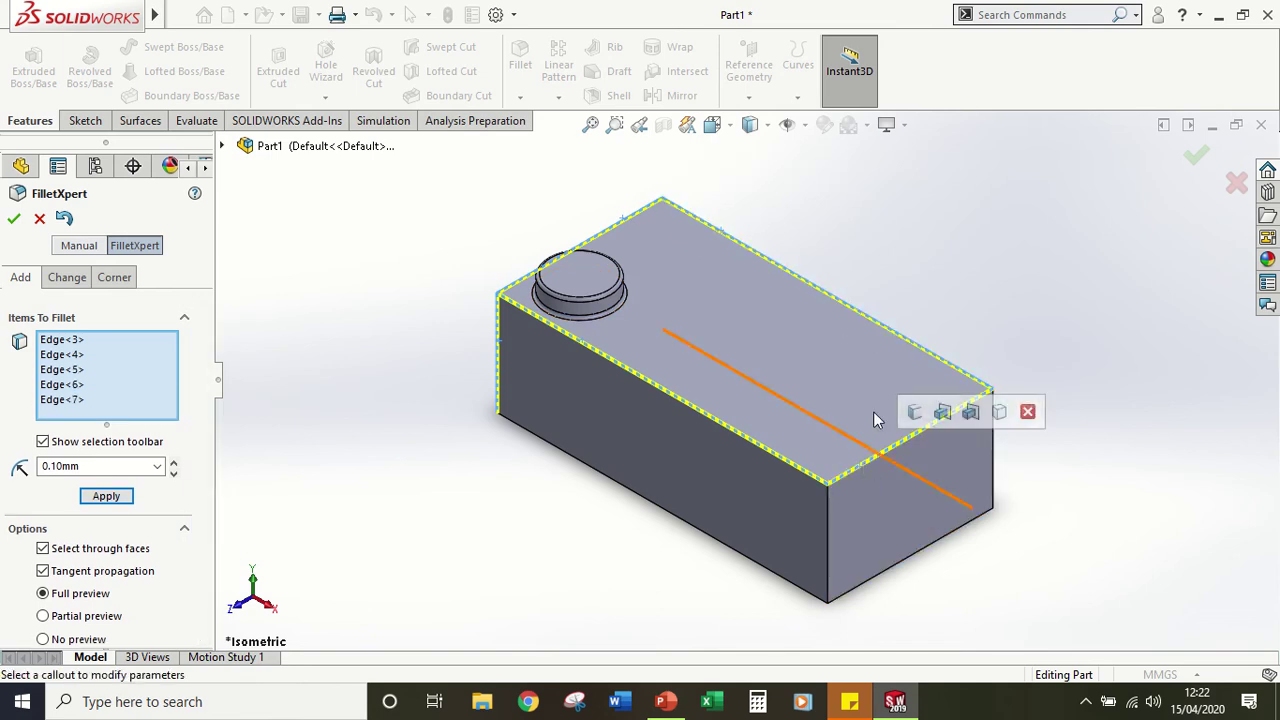
pyautogui.moveTo(940, 283); pyautogui.dragTo(818, 503, button='middle')
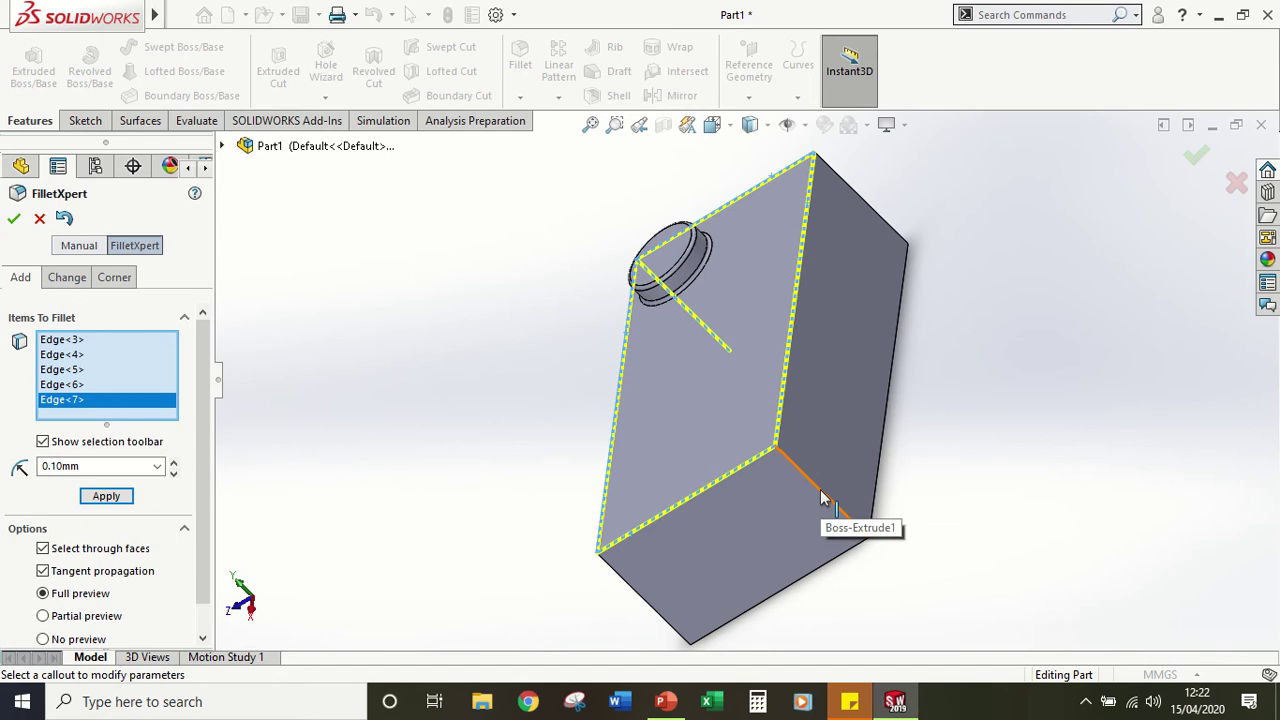
pyautogui.click(820, 505)
pyautogui.click(878, 229)
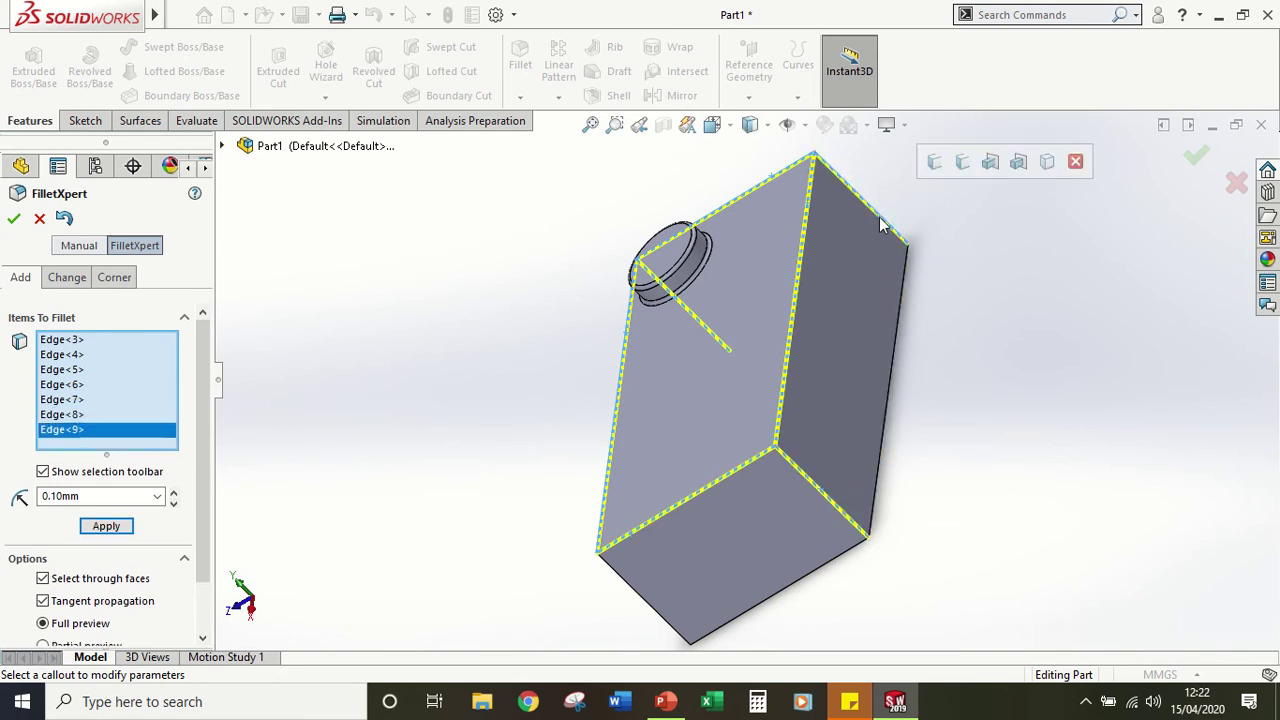
pyautogui.click(108, 526)
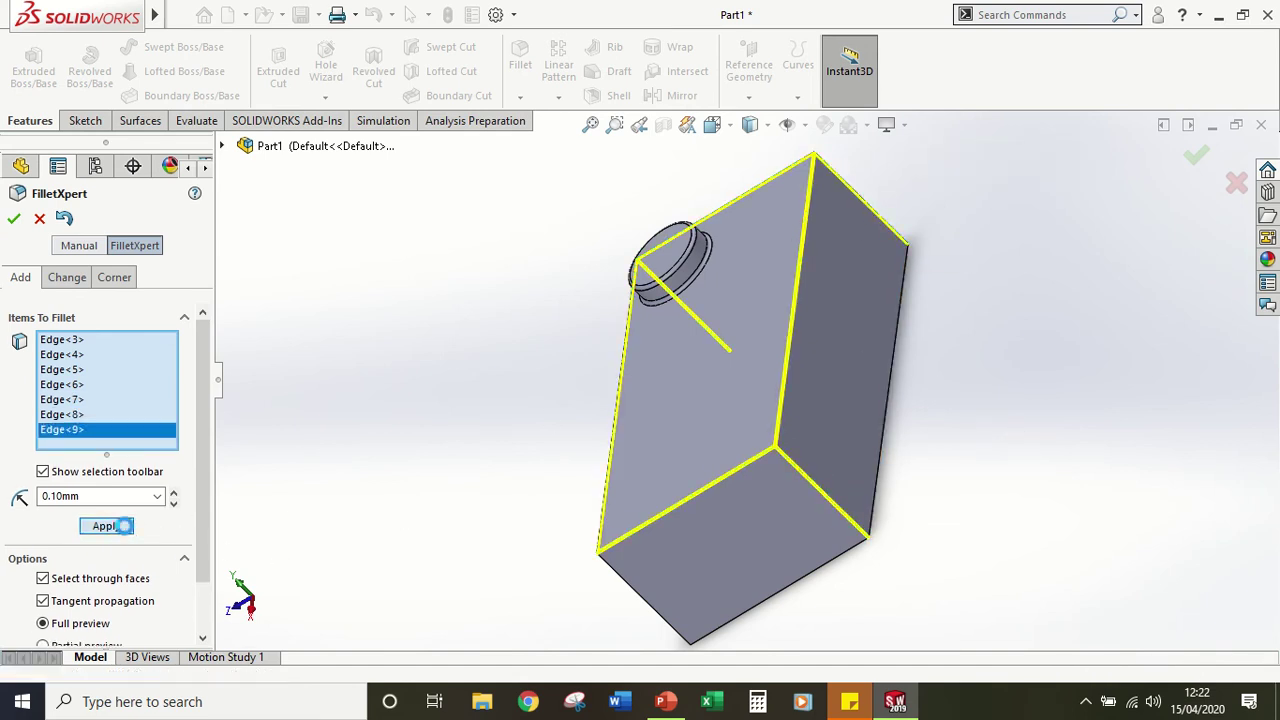
pyautogui.moveTo(361, 480); pyautogui.dragTo(463, 434, button='middle')
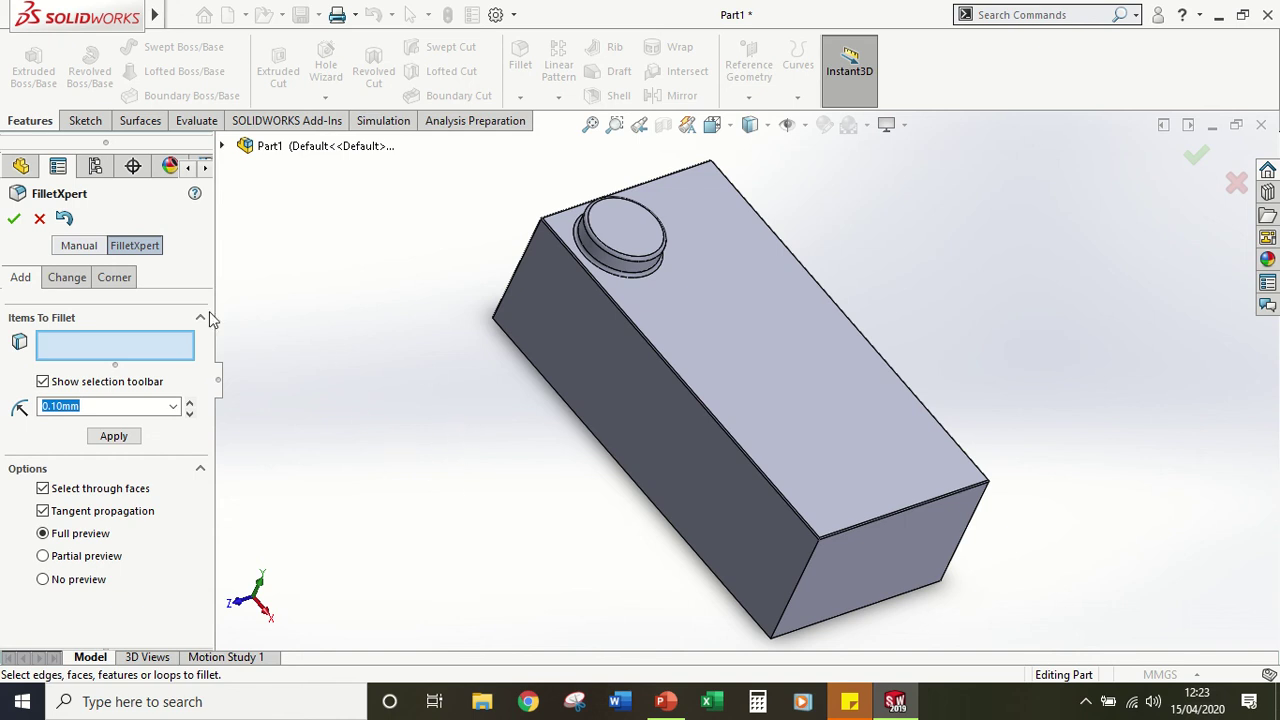
pyautogui.click(14, 218)
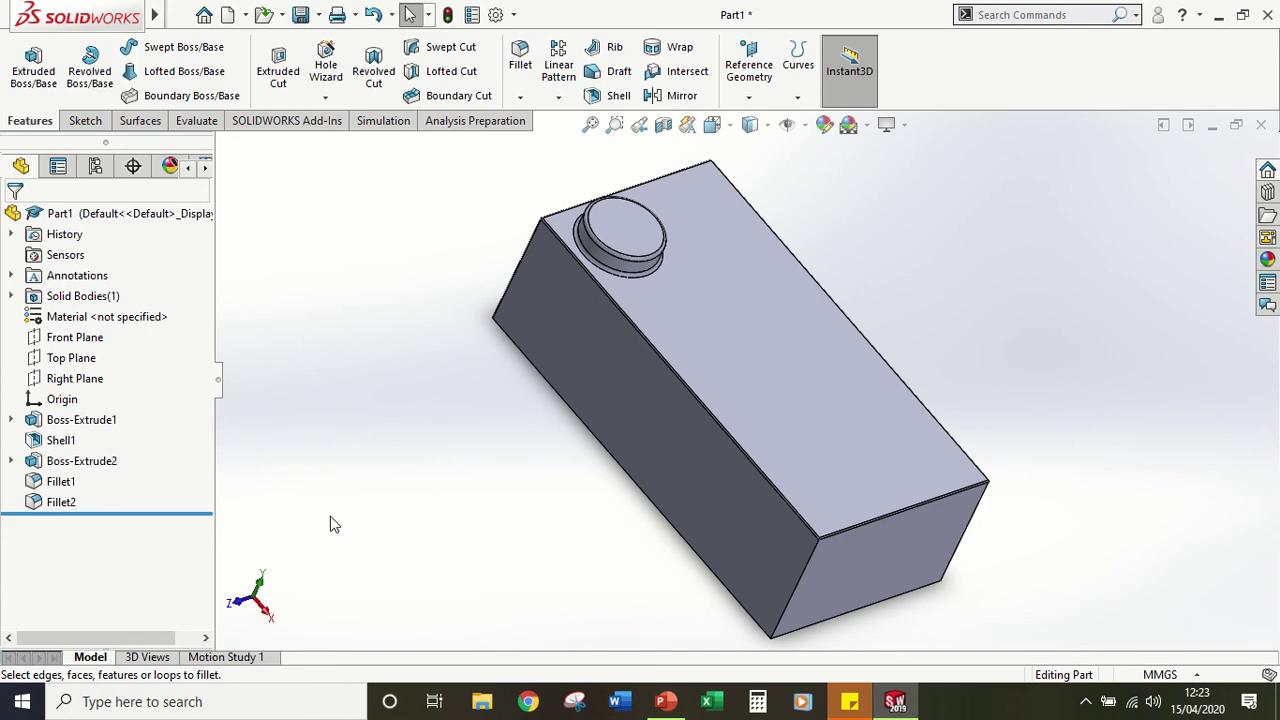
# Step: Edit the stud's extrusion to a blind depth of 2 mm, with the part shown in isometric view
pyautogui.press('space')
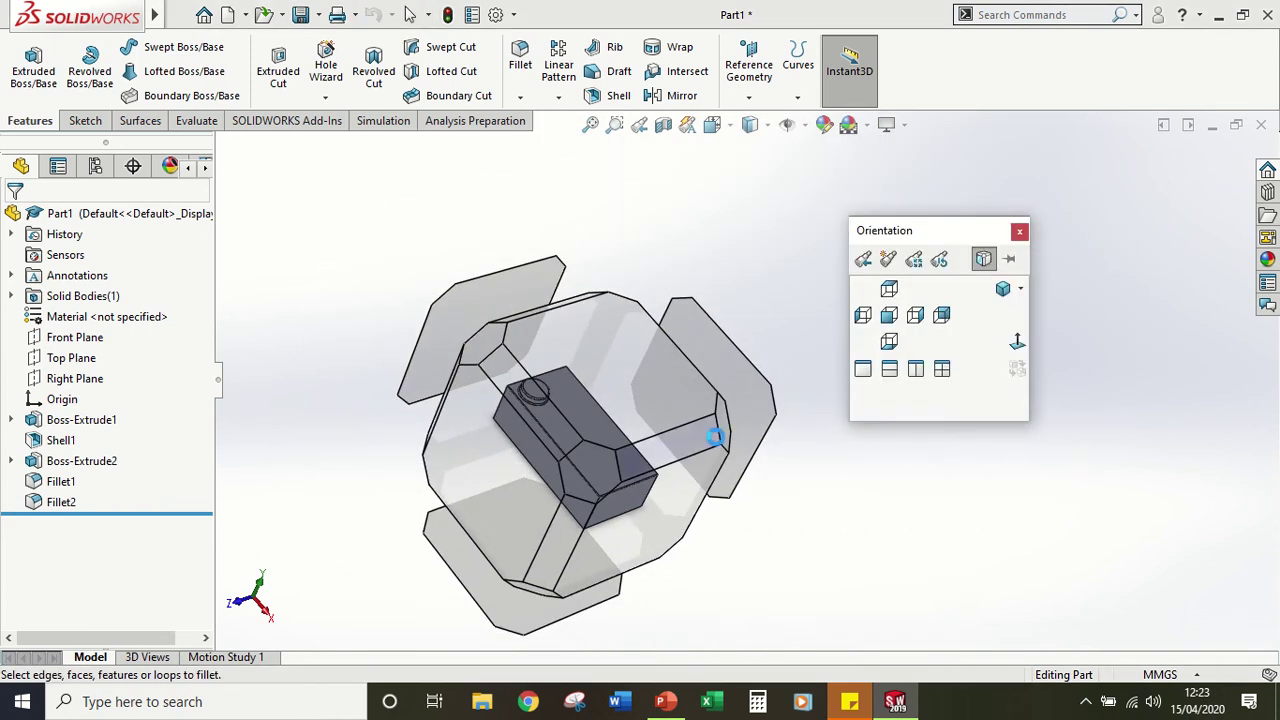
pyautogui.click(1003, 289)
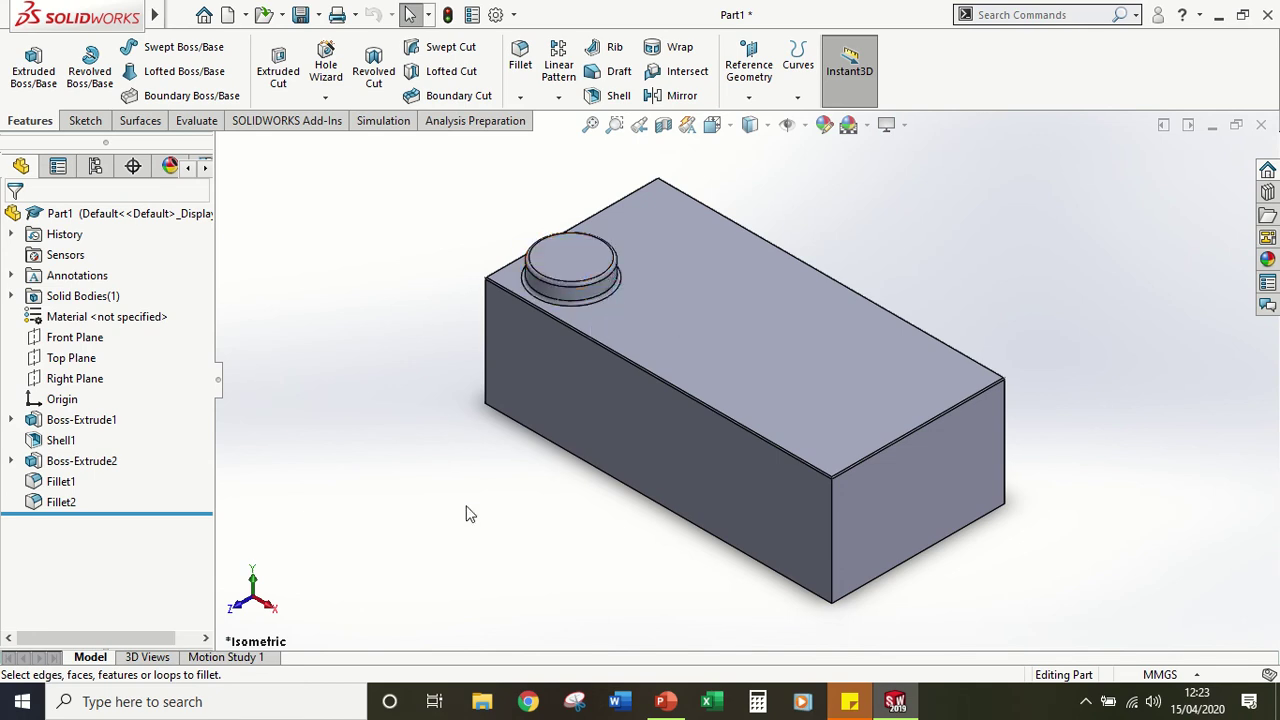
pyautogui.click(88, 463)
pyautogui.click(129, 404)
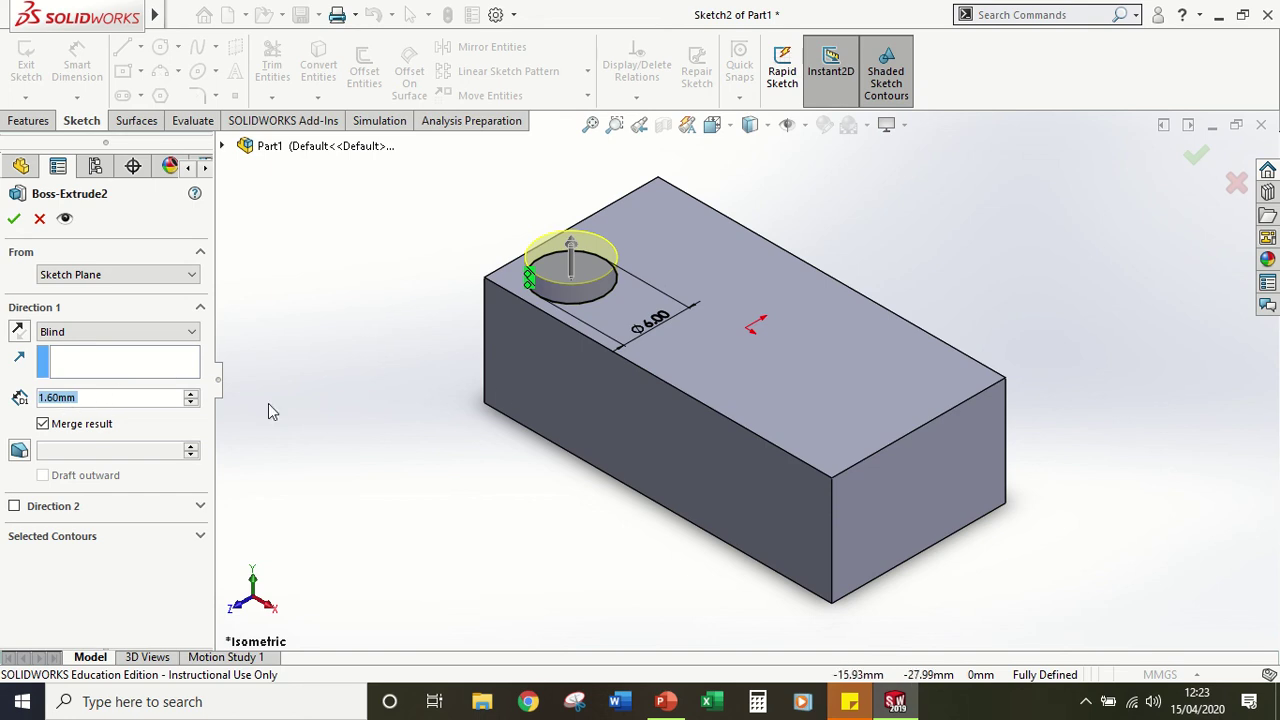
pyautogui.write('2')
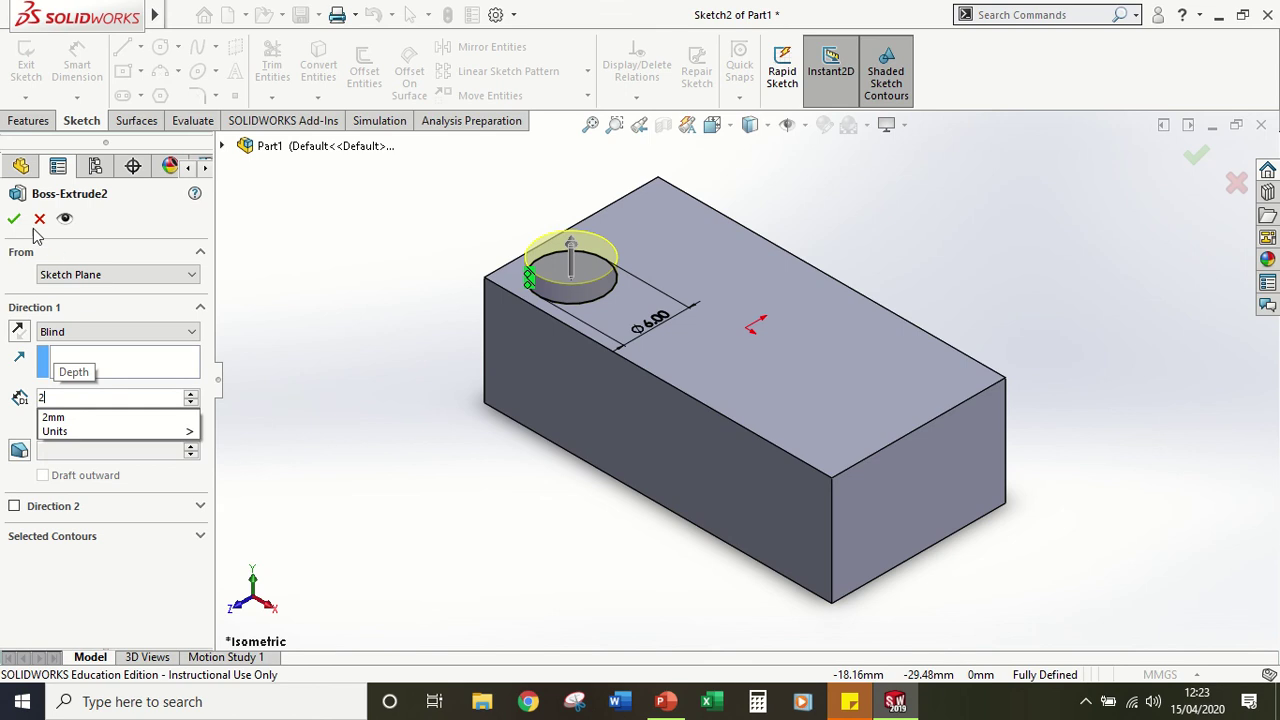
pyautogui.press('Return')
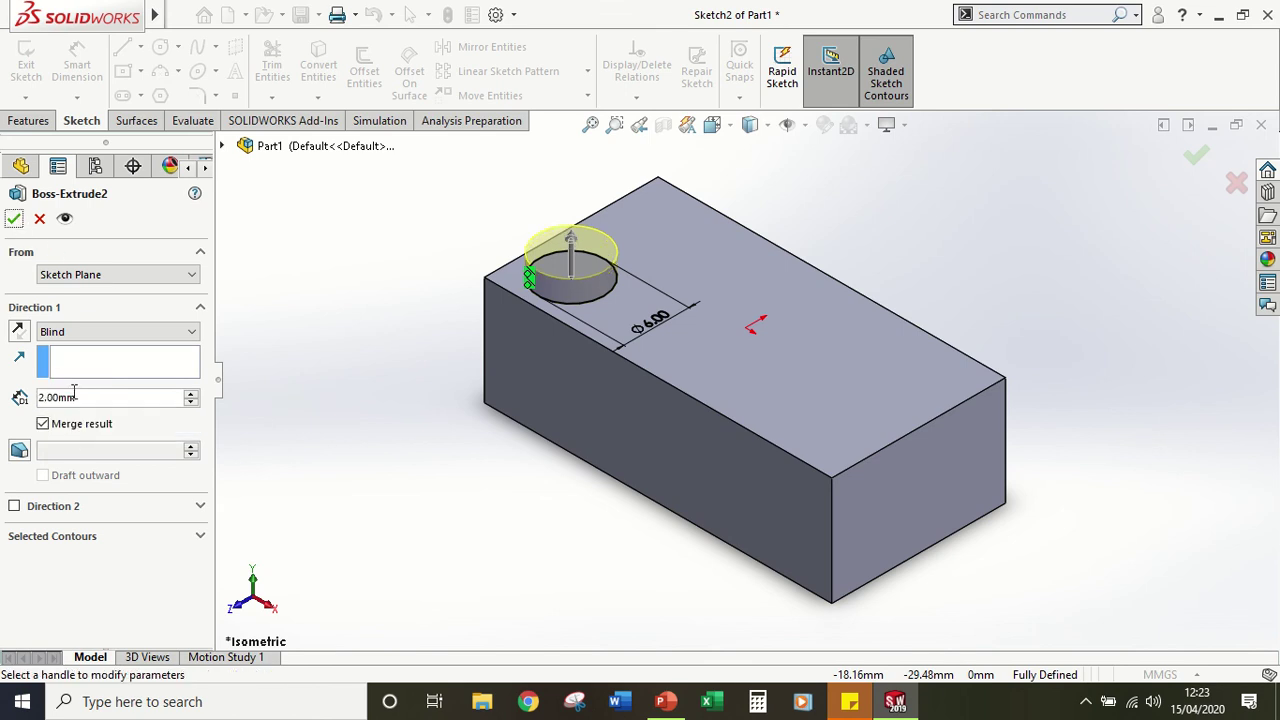
pyautogui.click(14, 219)
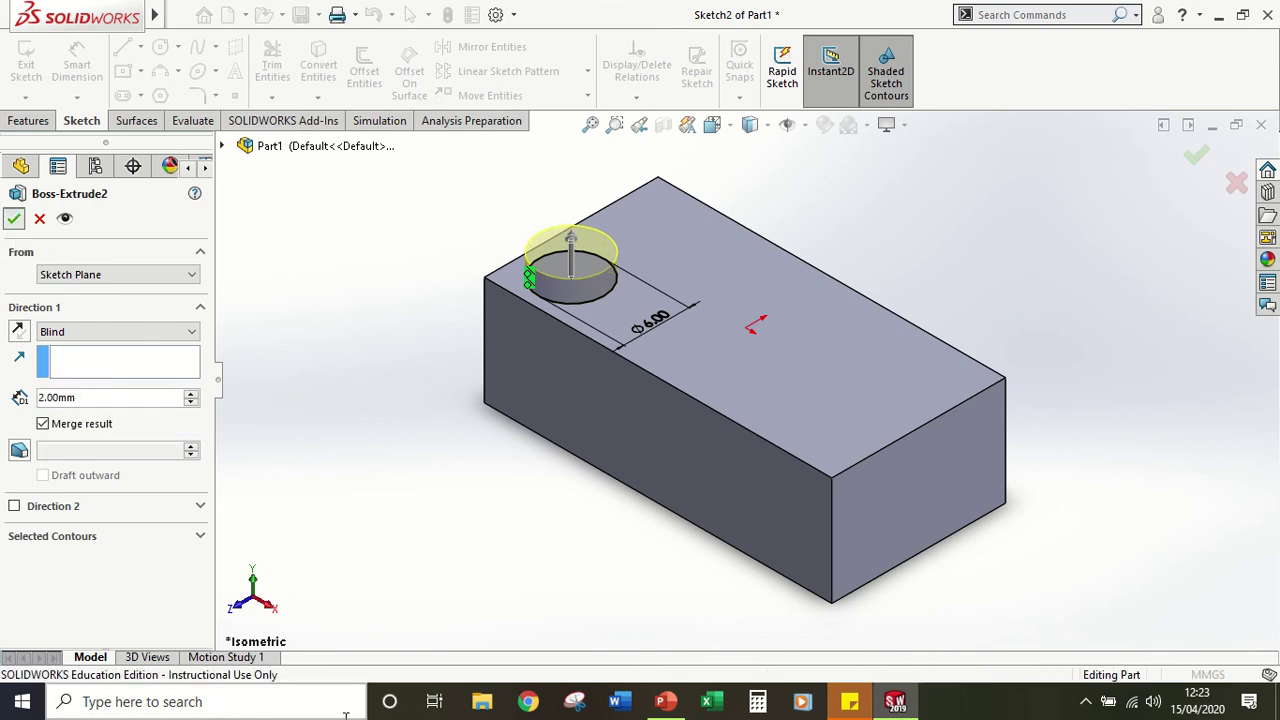
pyautogui.click(467, 539)
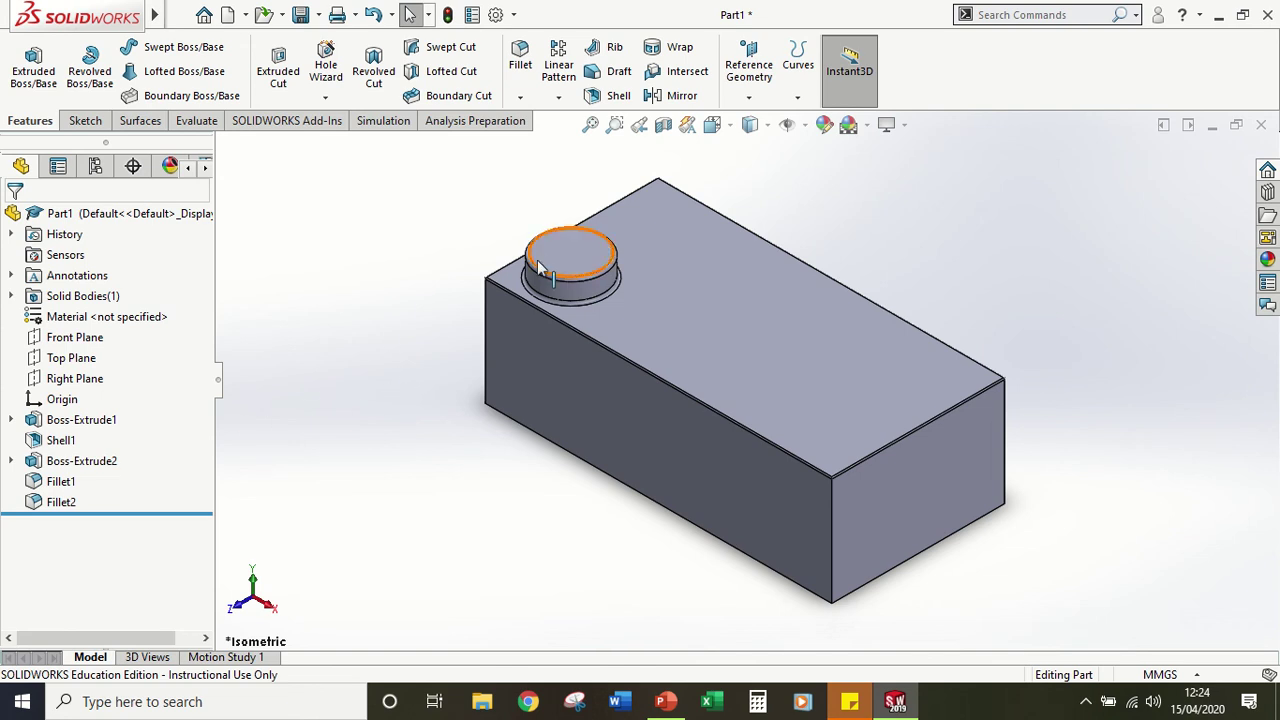
# Step: Start a new sketch on the round stud's top face, viewed normal to that face
pyautogui.click(592, 248)
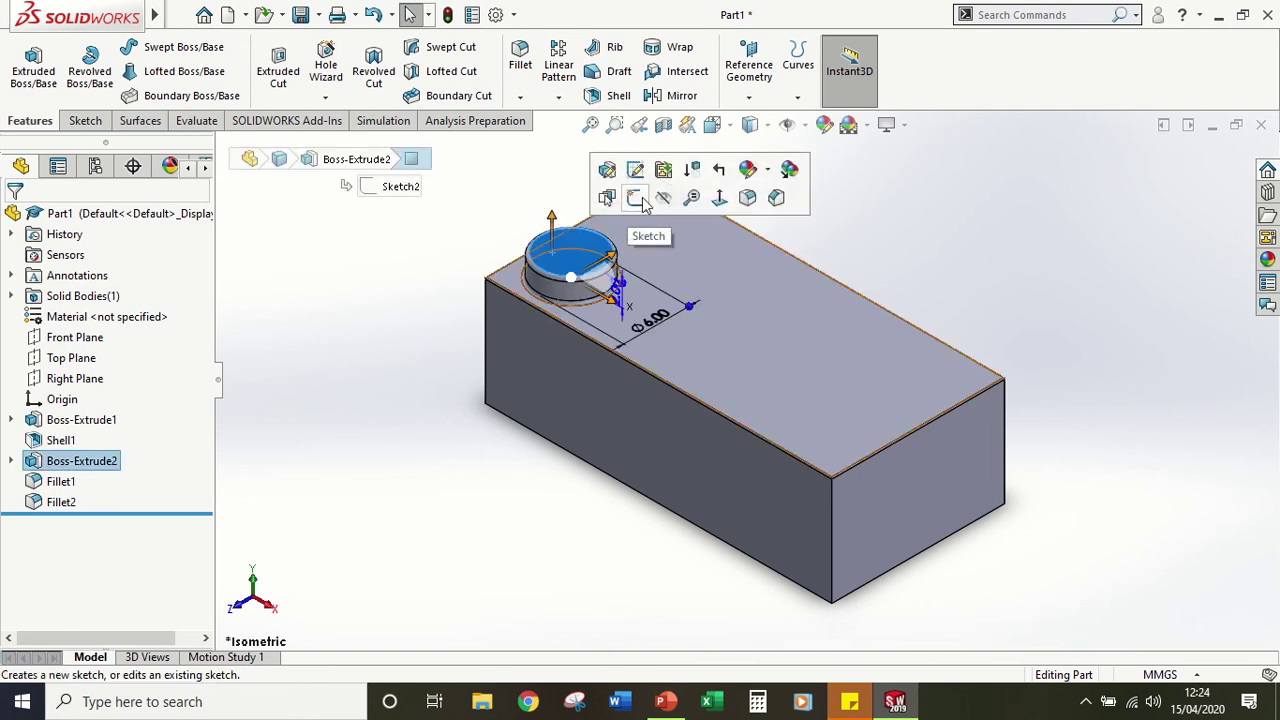
pyautogui.click(720, 198)
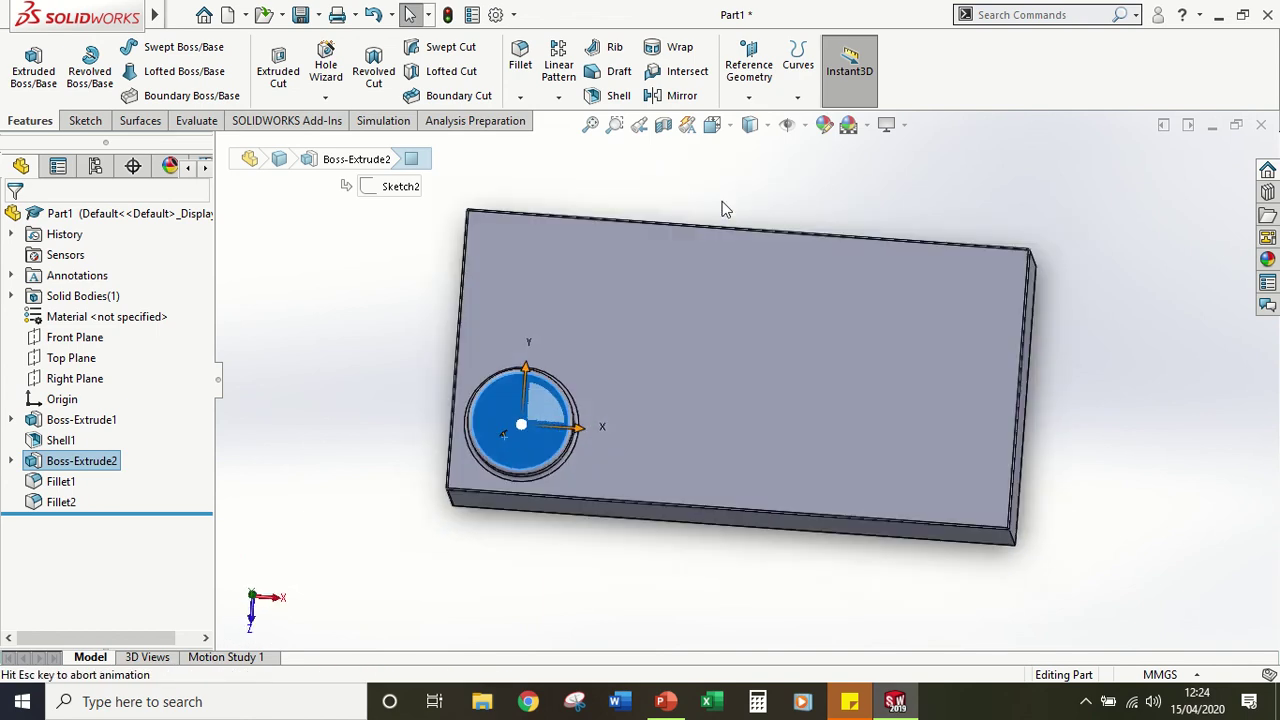
pyautogui.click(100, 124)
pyautogui.click(24, 66)
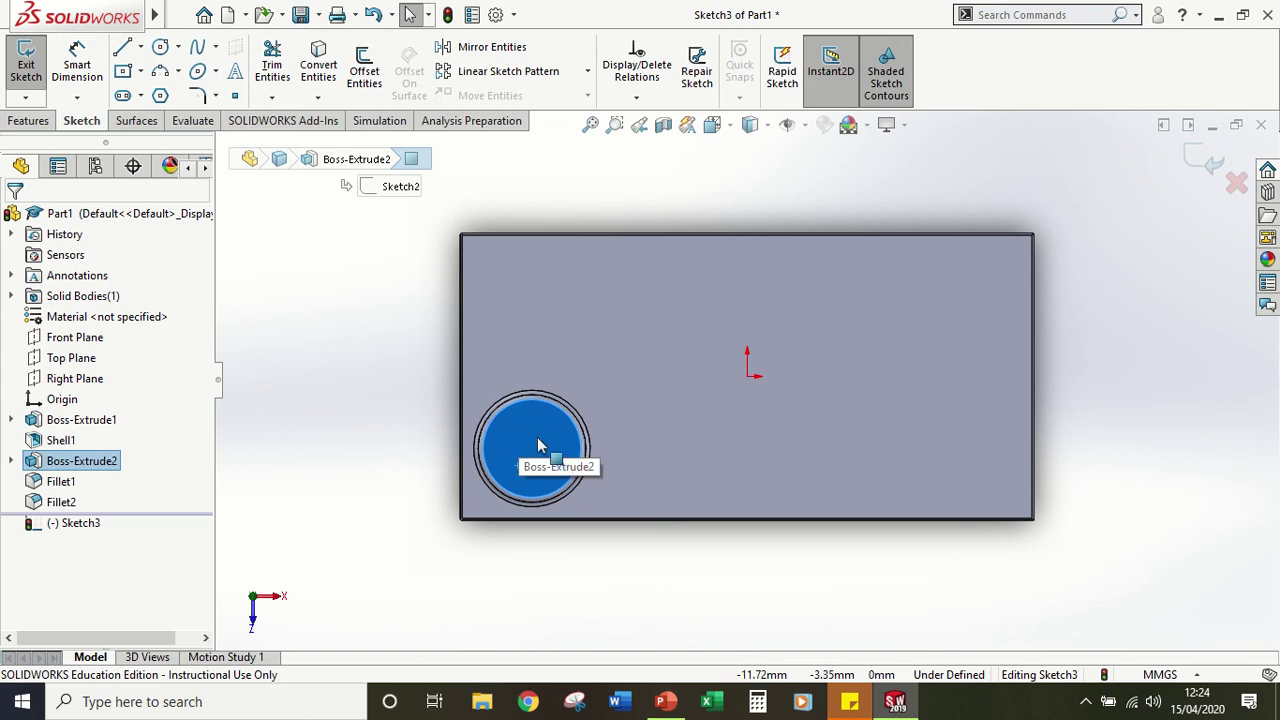
pyautogui.click(409, 426)
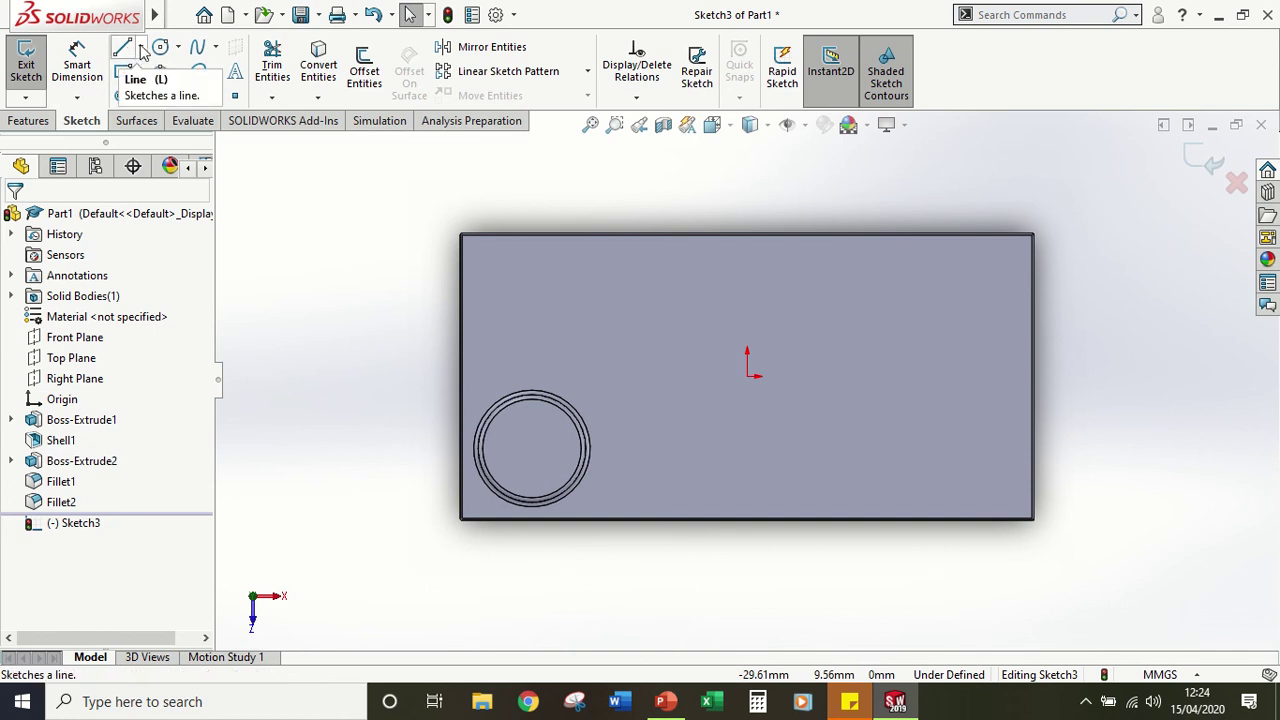
# Step: Try to draw a horizontal centerline about 5.4 mm long across the stud's top face, below its centre, and undo it
pyautogui.click(141, 47)
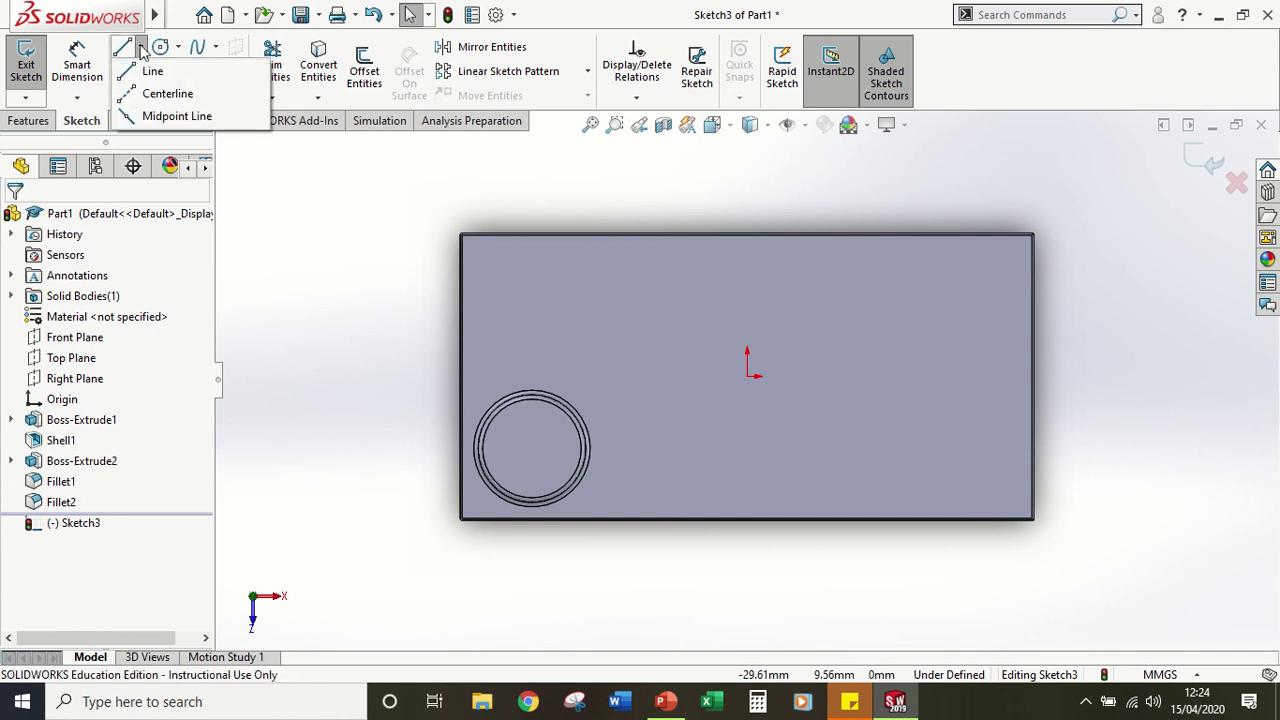
pyautogui.click(163, 94)
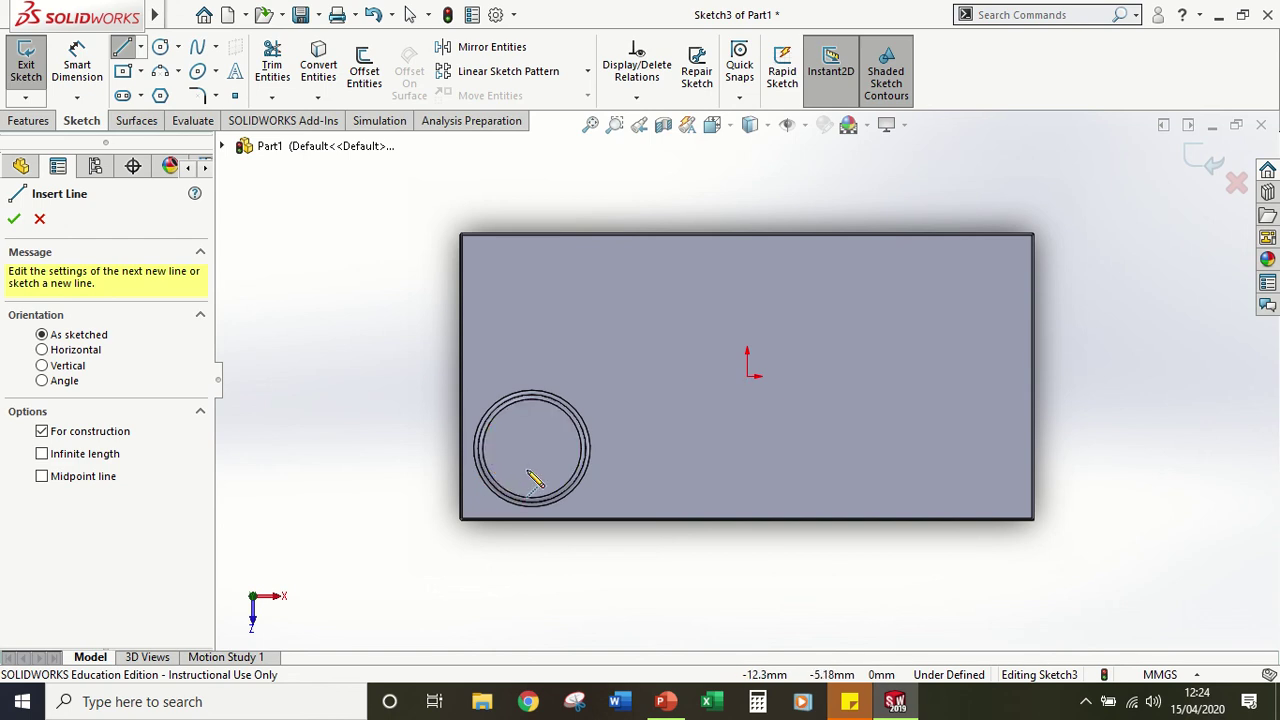
pyautogui.scroll(-3, 525, 474)
pyautogui.scroll(-5, 600, 414)
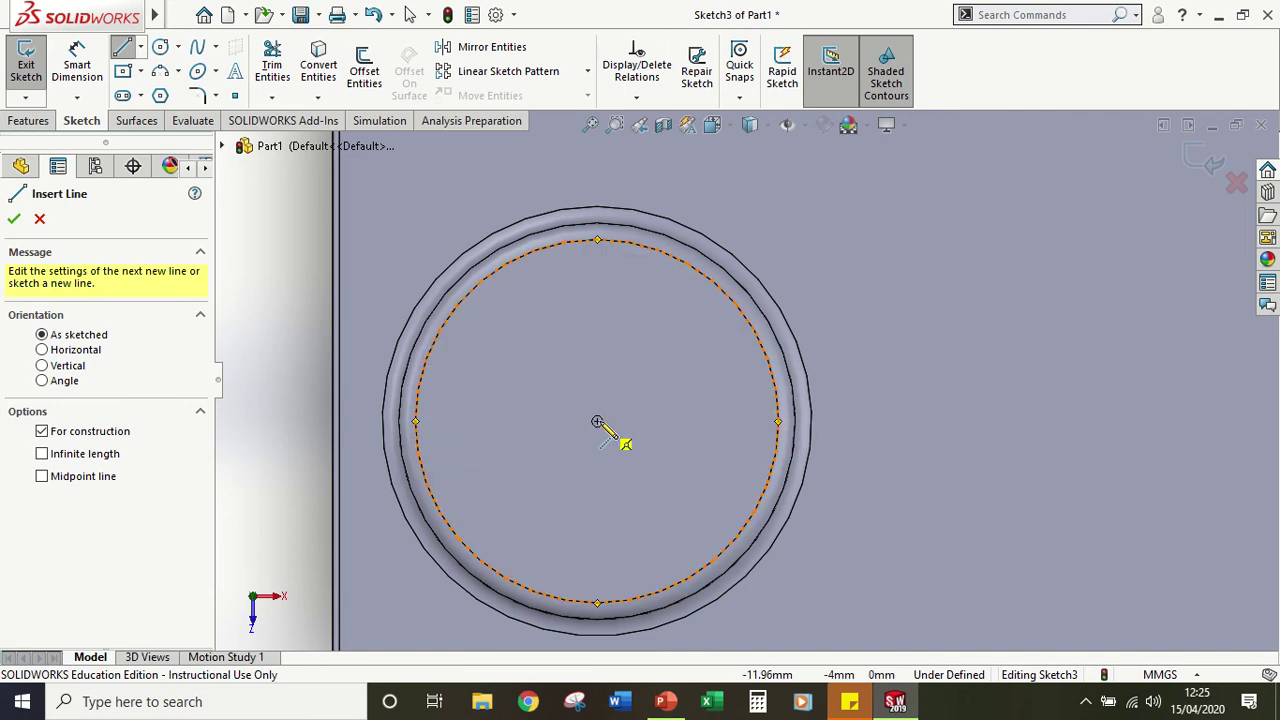
pyautogui.click(419, 458)
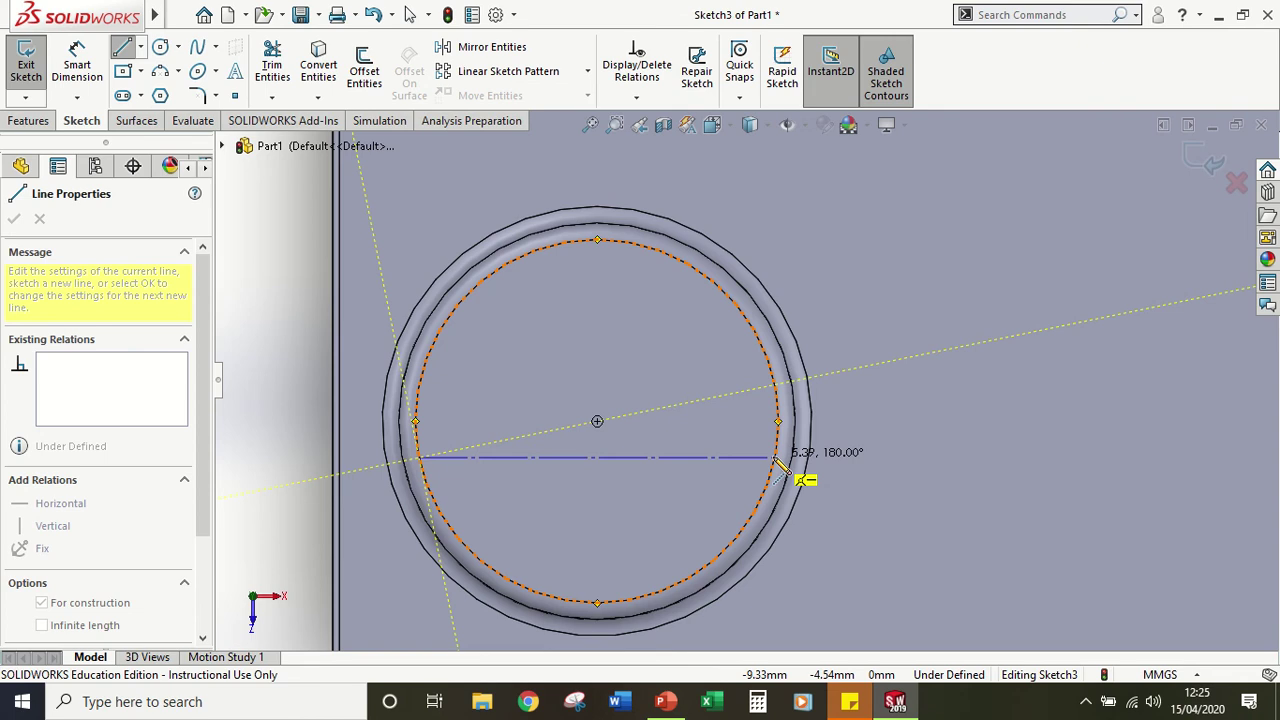
pyautogui.click(775, 458)
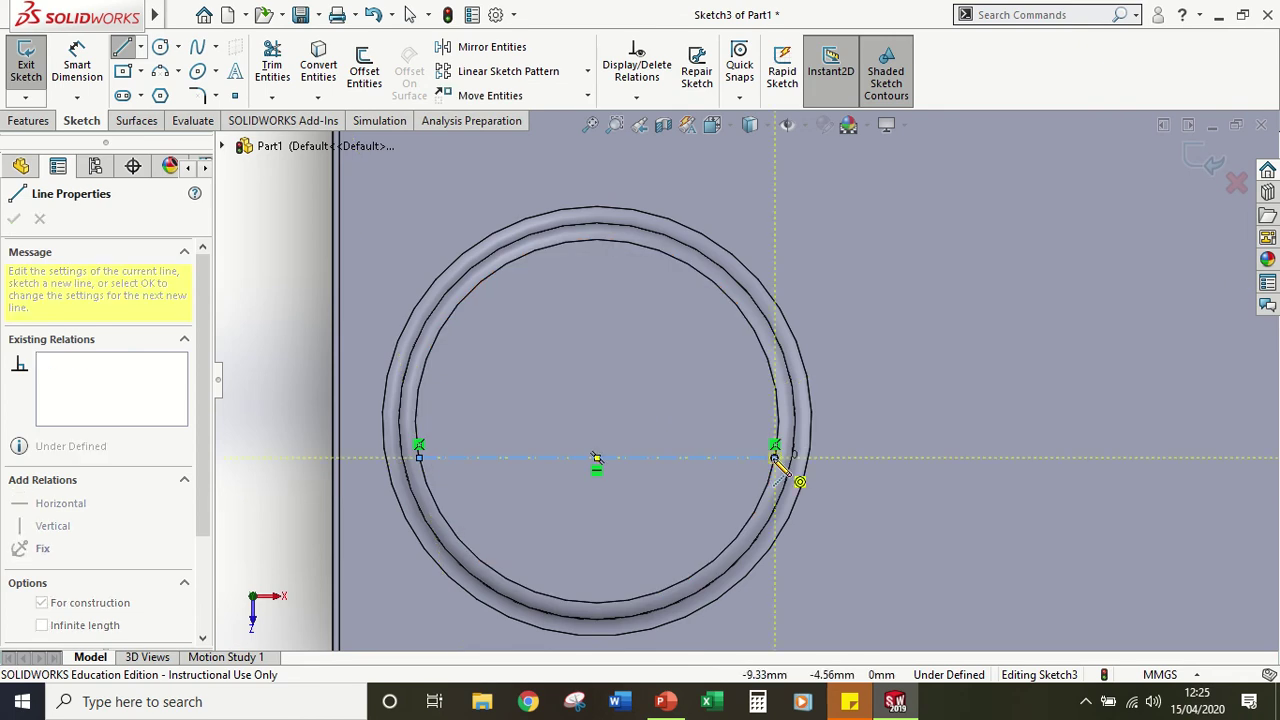
pyautogui.press('Escape')
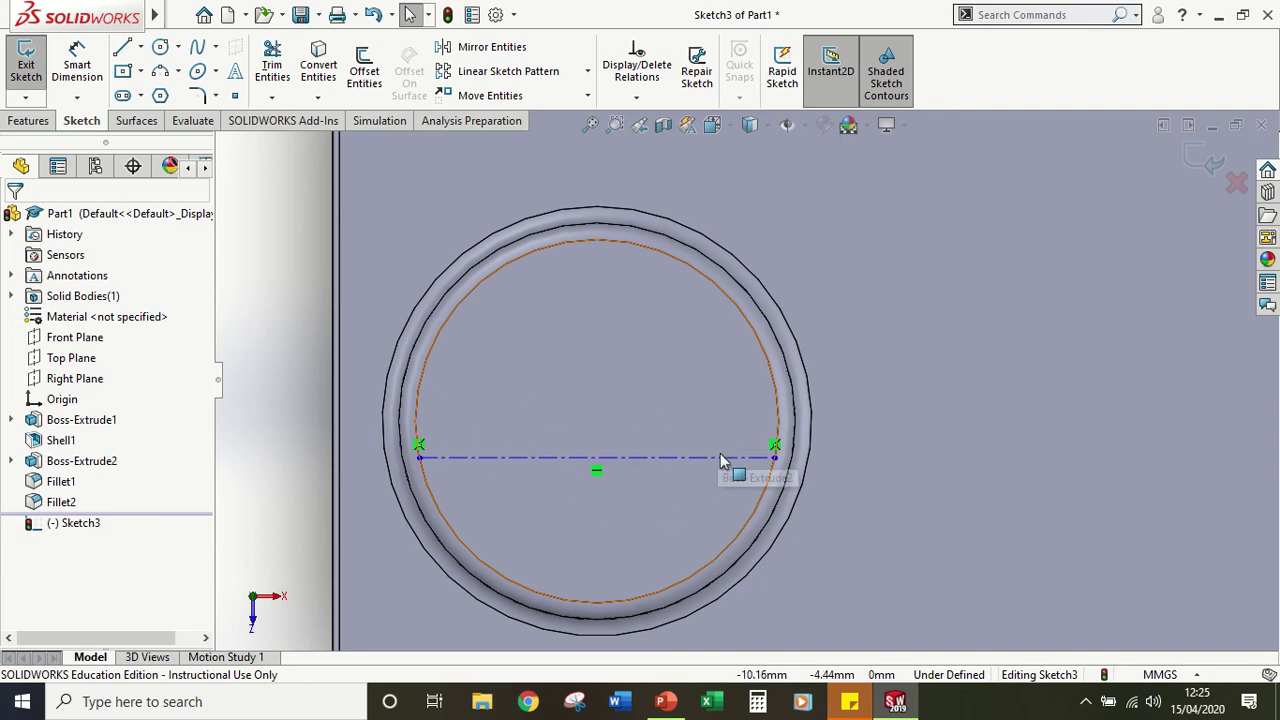
pyautogui.click(376, 16)
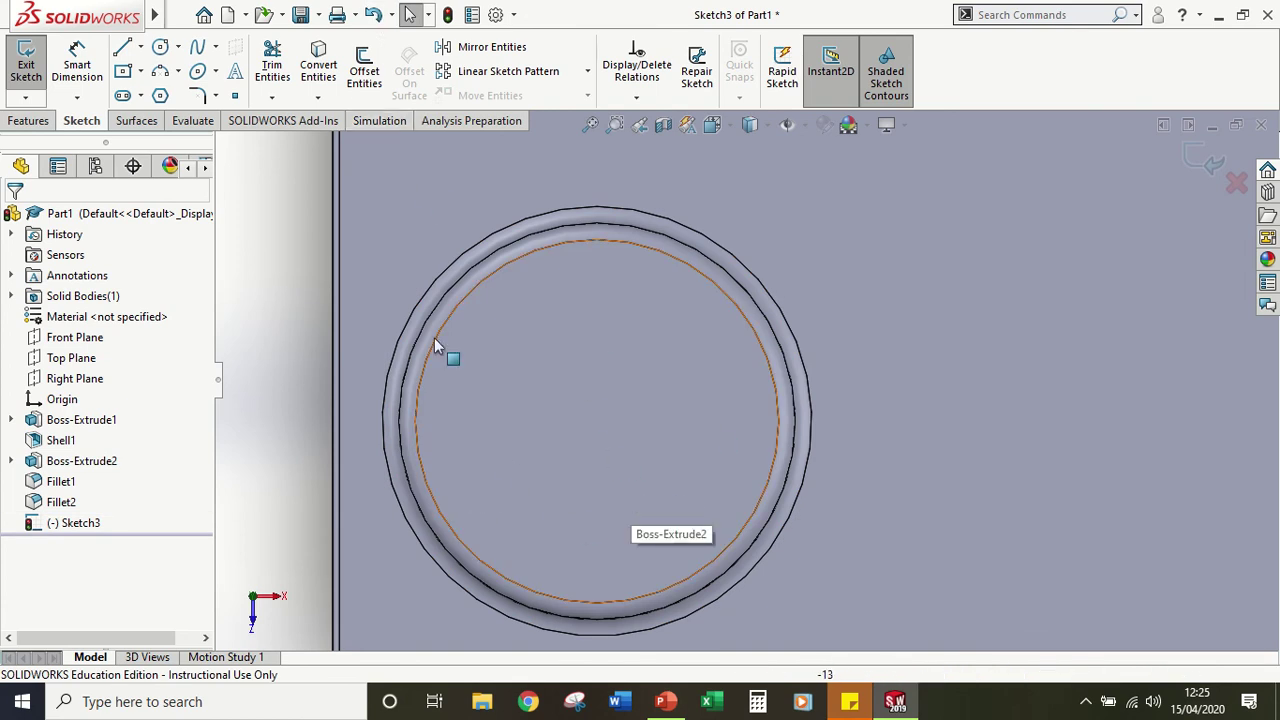
# Step: Draw a horizontal centerline across the stud's inner circular edge, about 0.63 mm below the circle's centre
pyautogui.click(141, 47)
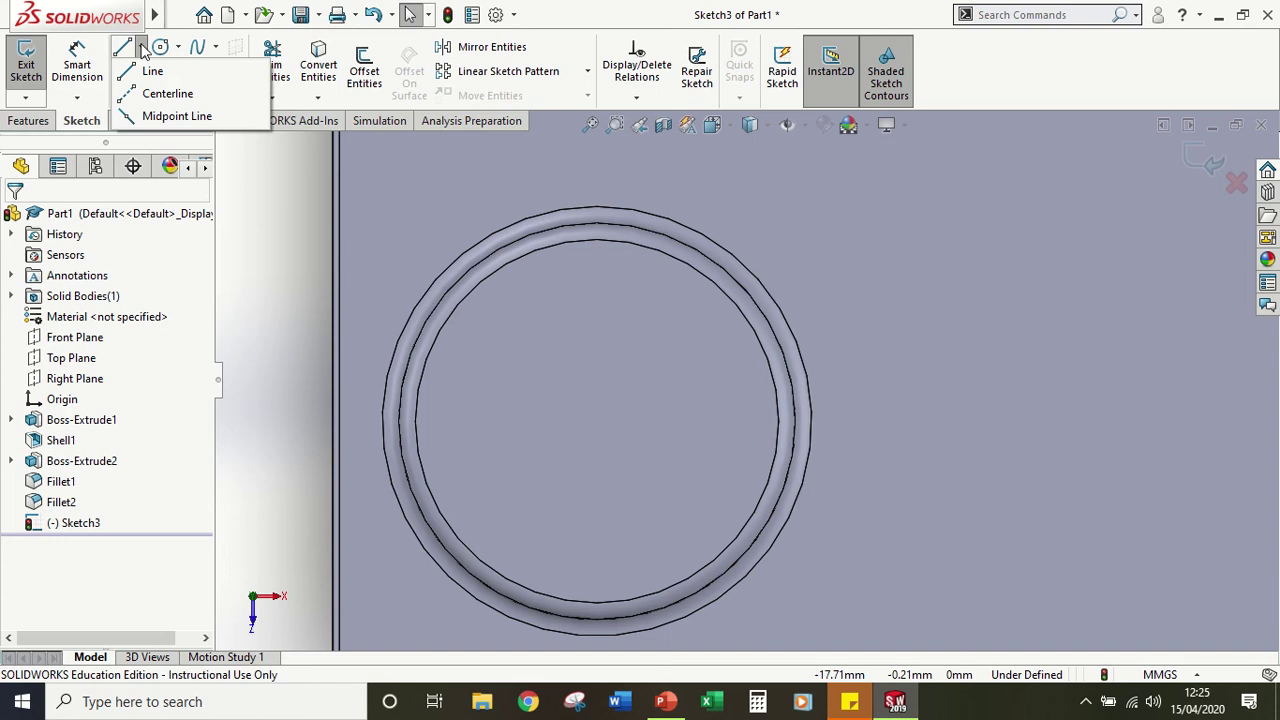
pyautogui.click(166, 94)
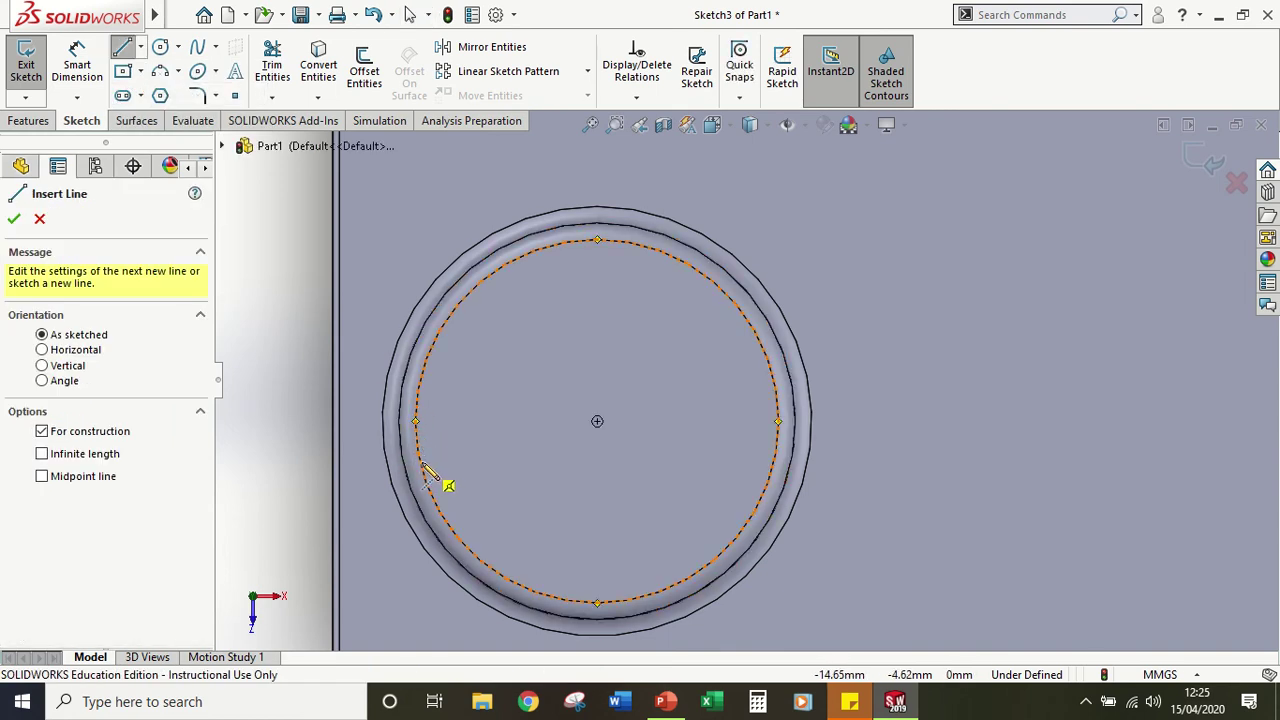
pyautogui.click(419, 462)
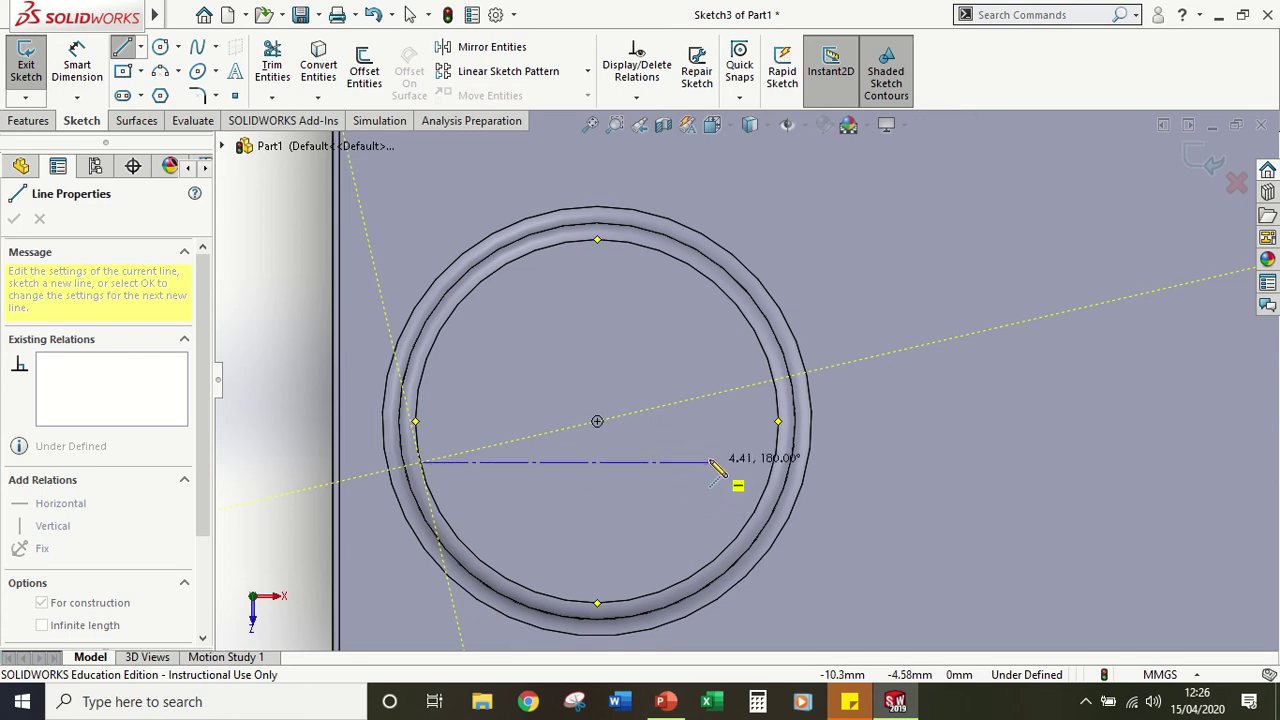
pyautogui.click(776, 466)
pyautogui.press('Escape')
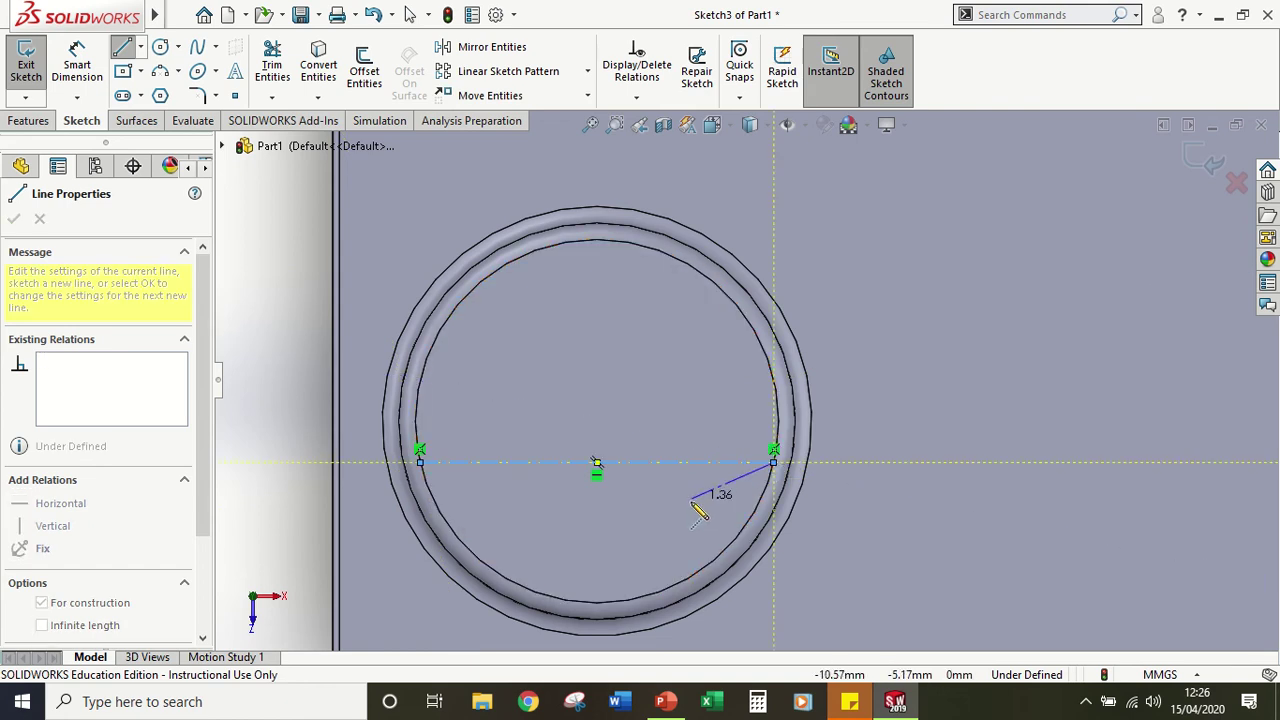
pyautogui.press('Escape')
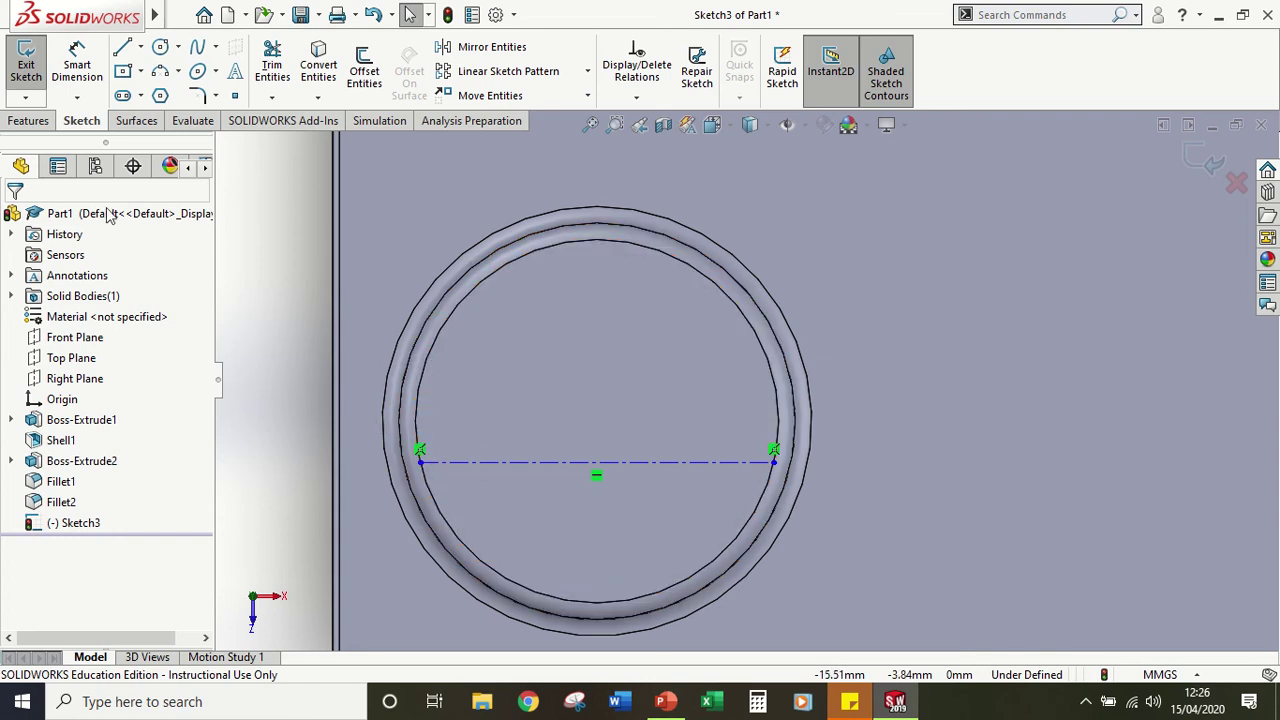
# Step: Dimension the centerline's distance from the centre of the stud's inner circular edge as 0.5 mm
pyautogui.click(72, 86)
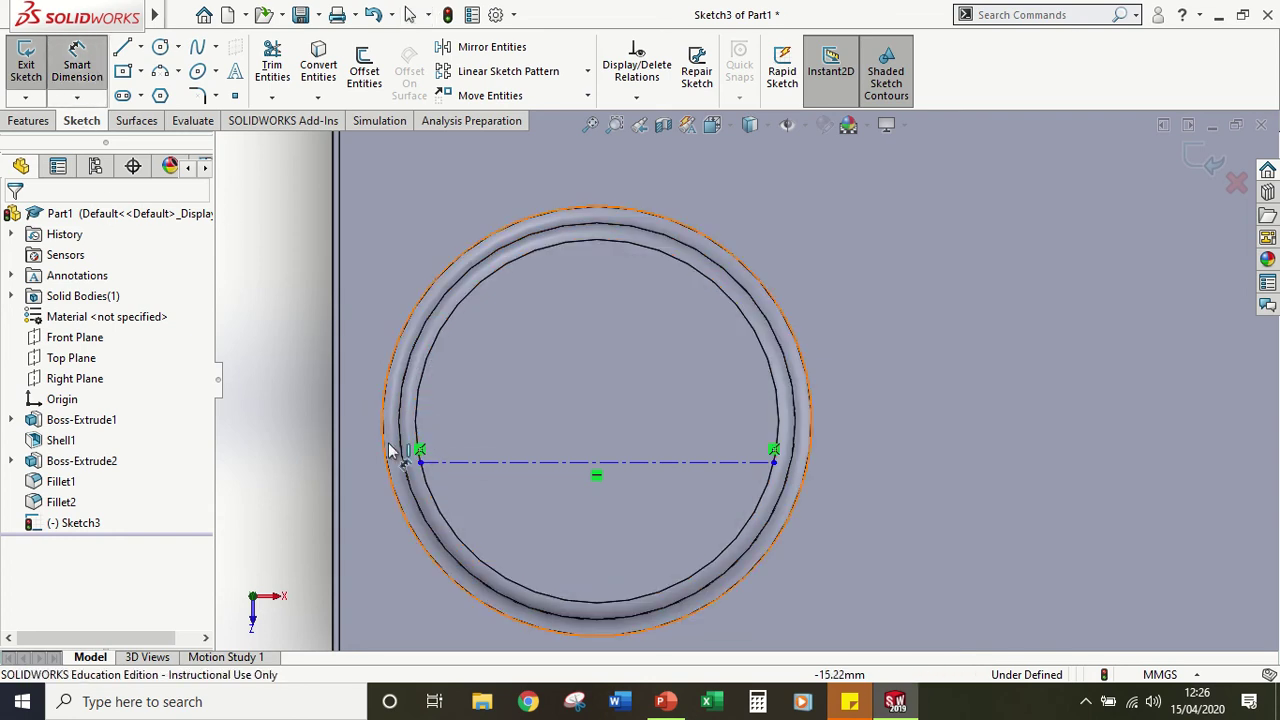
pyautogui.click(467, 463)
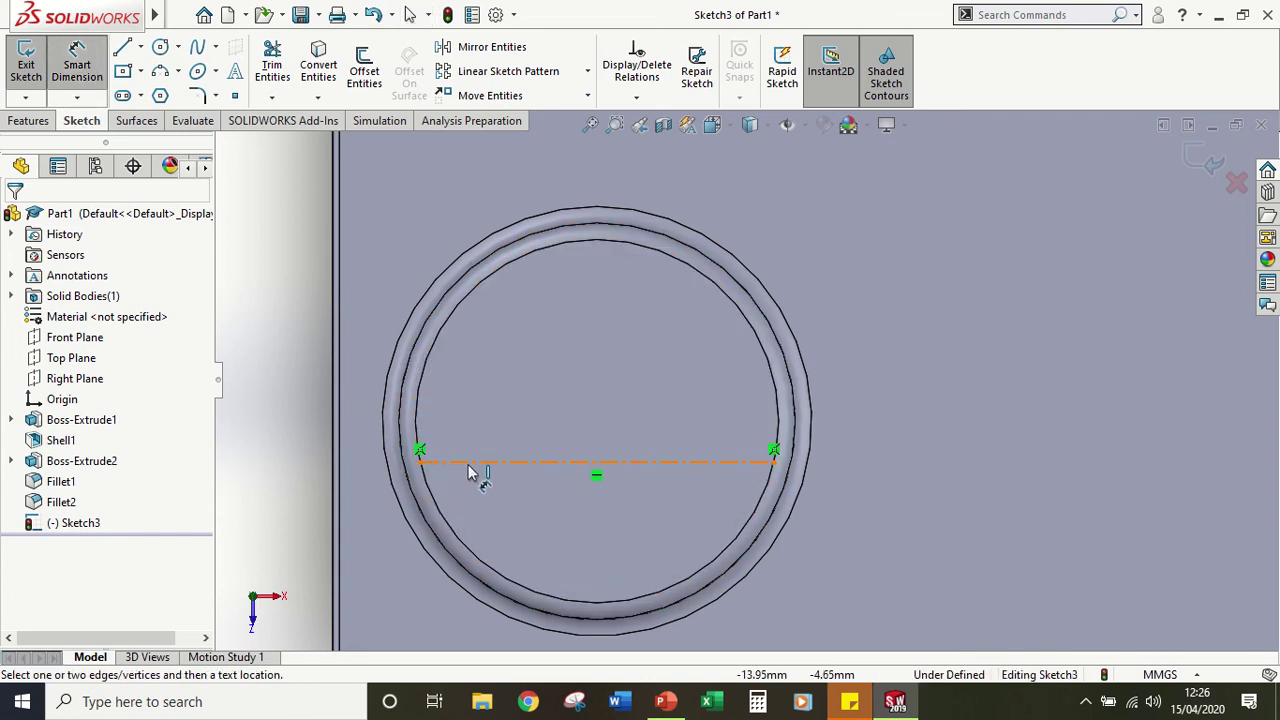
pyautogui.click(422, 395)
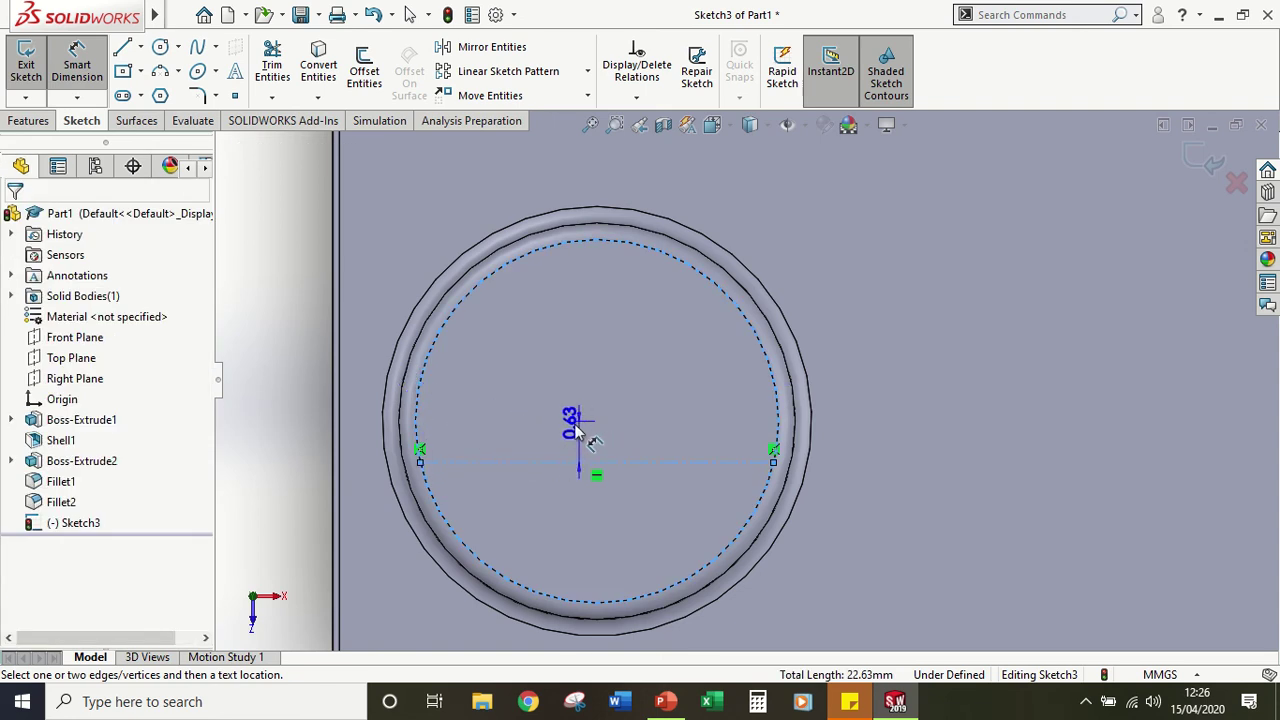
pyautogui.click(468, 444)
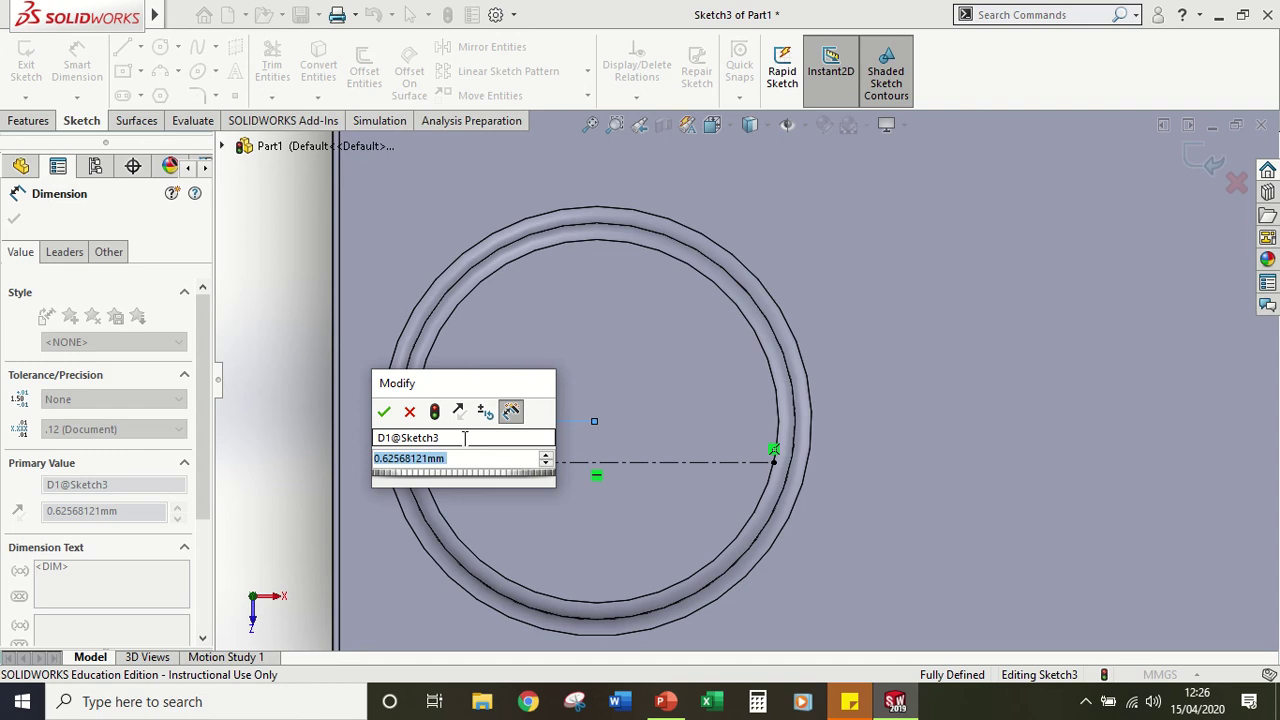
pyautogui.write('0.5')
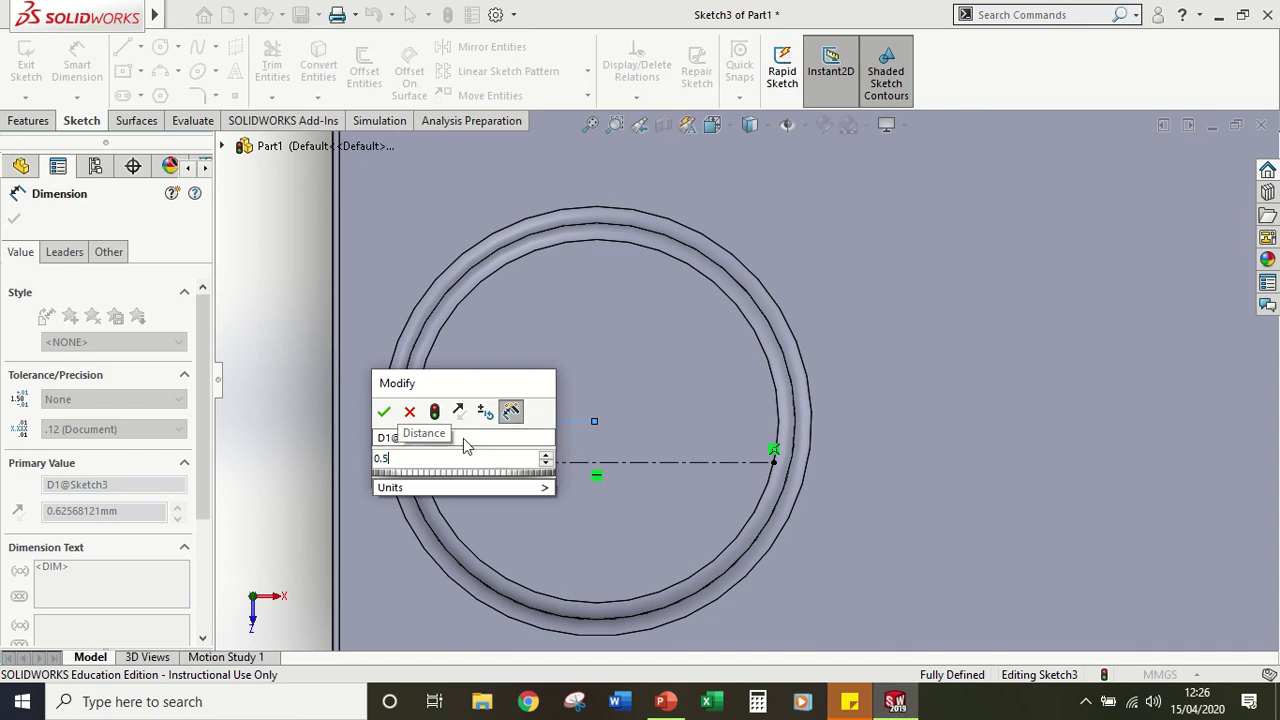
pyautogui.press('Return')
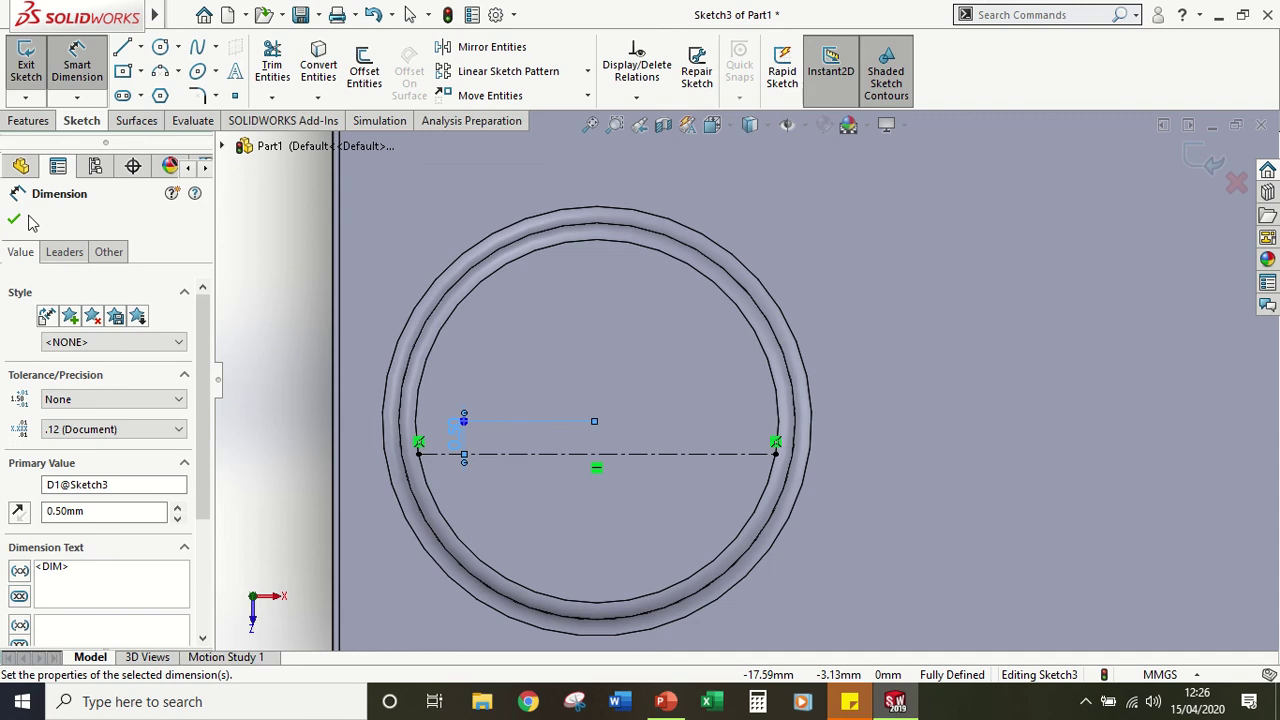
pyautogui.click(14, 218)
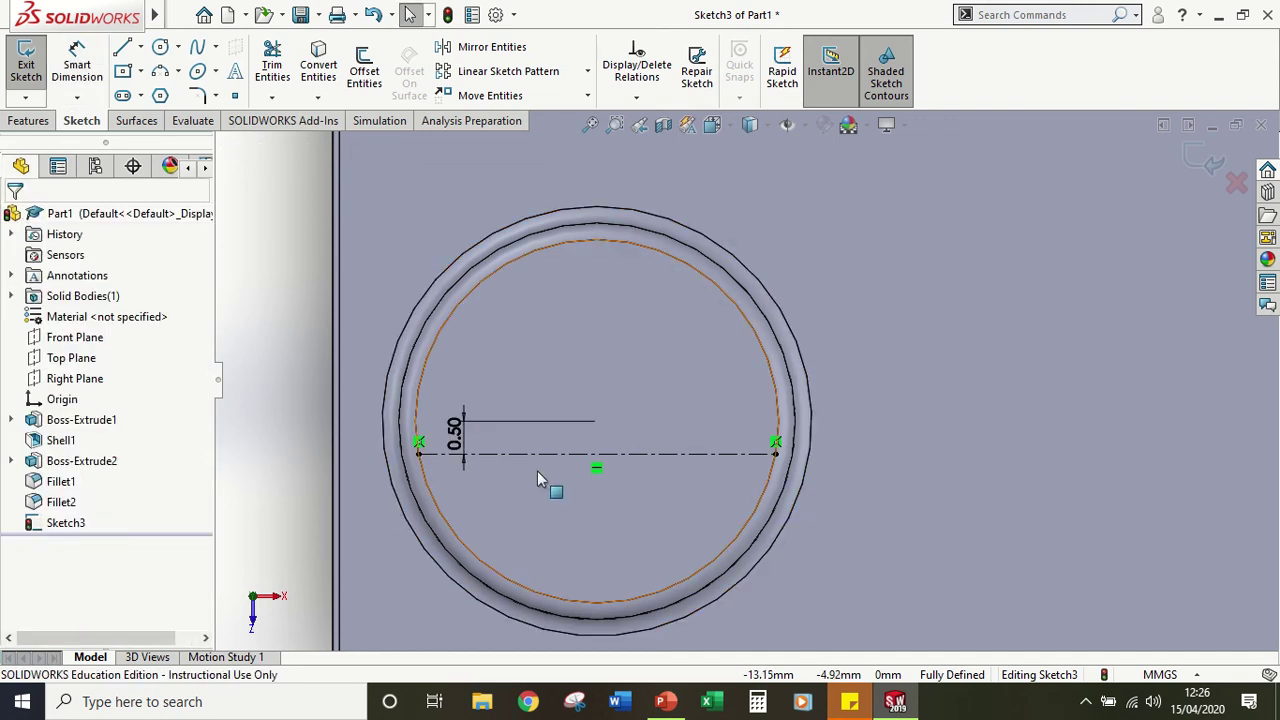
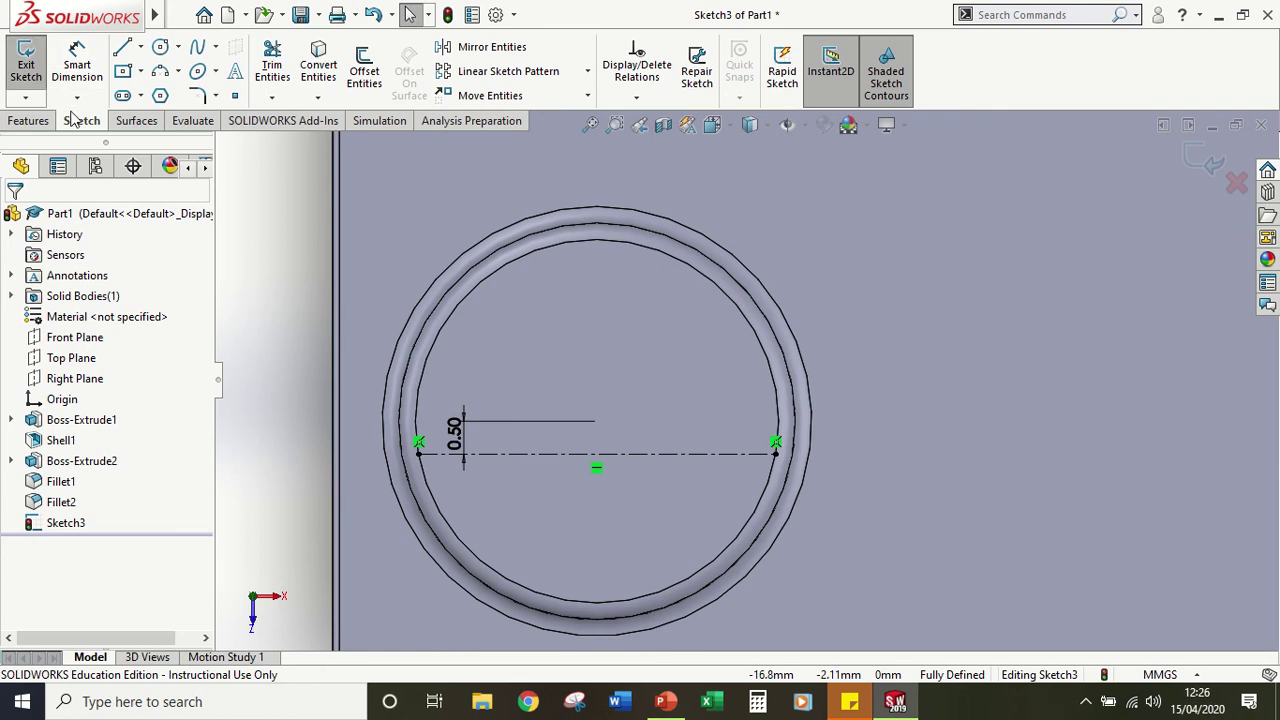
# Step: Add the sketch text LEGO along the horizontal centerline on the stud's top face
pyautogui.click(237, 73)
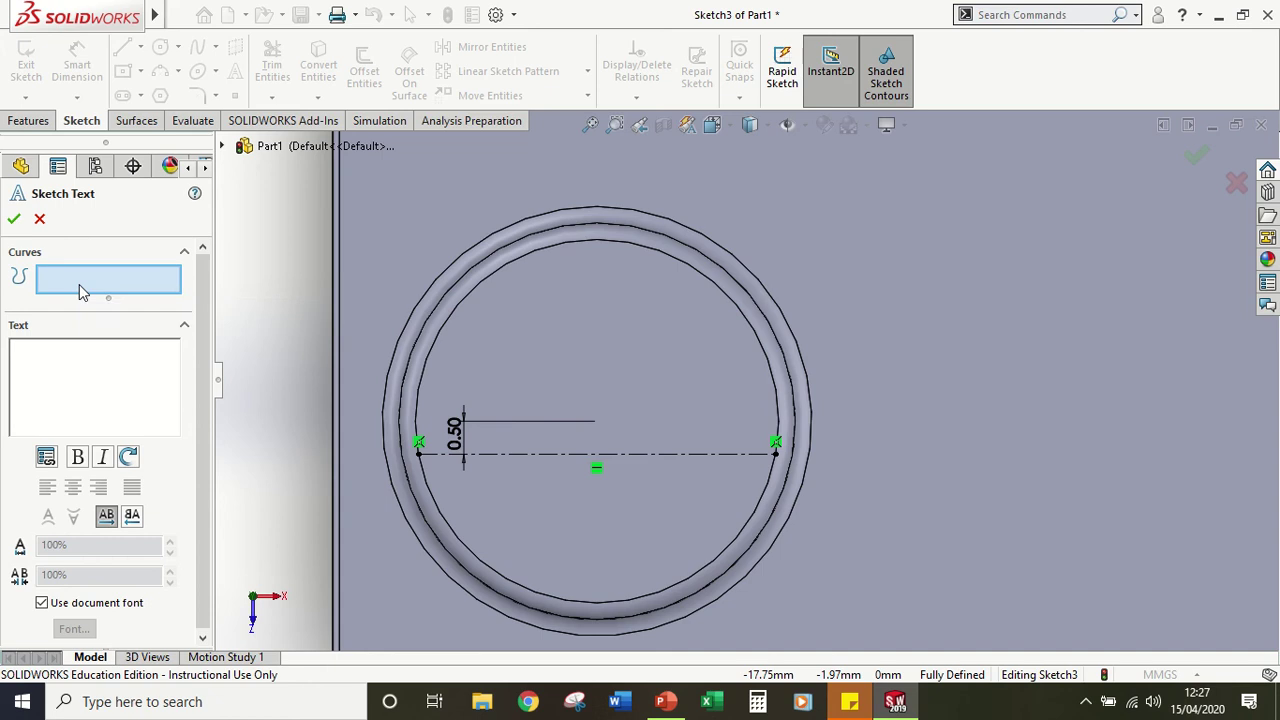
pyautogui.click(536, 456)
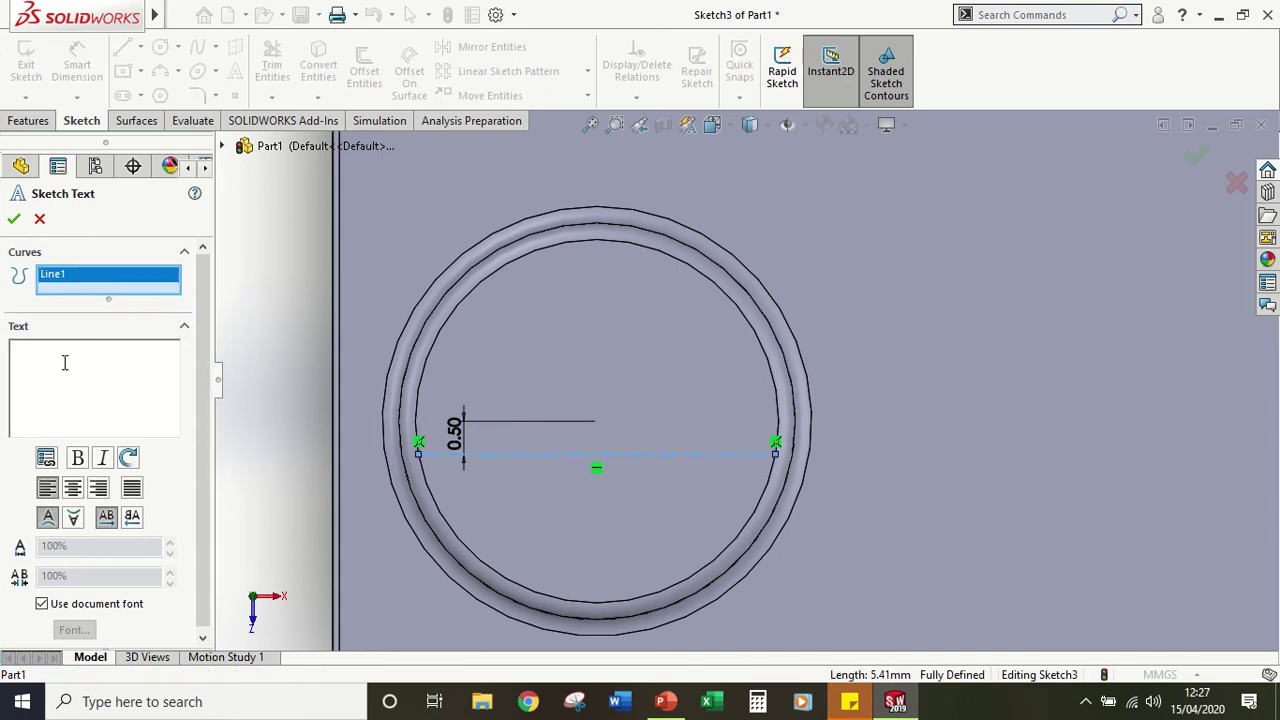
pyautogui.write('LE')
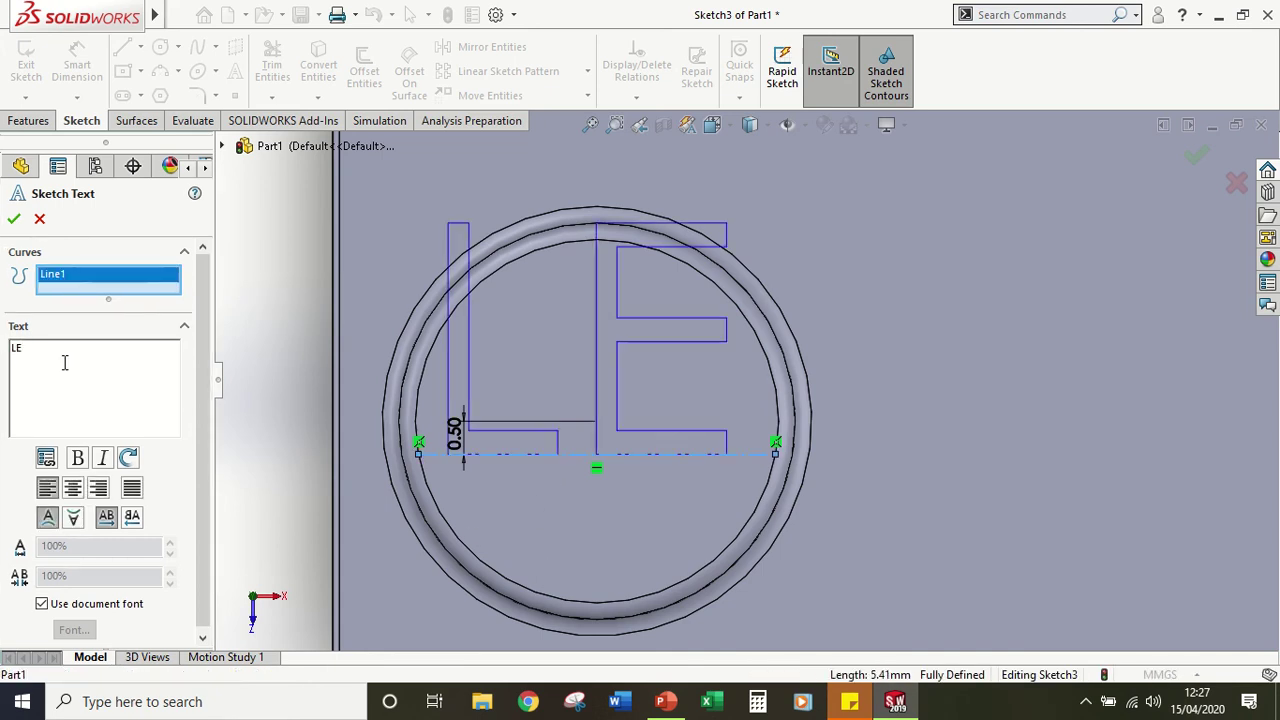
pyautogui.write('GO')
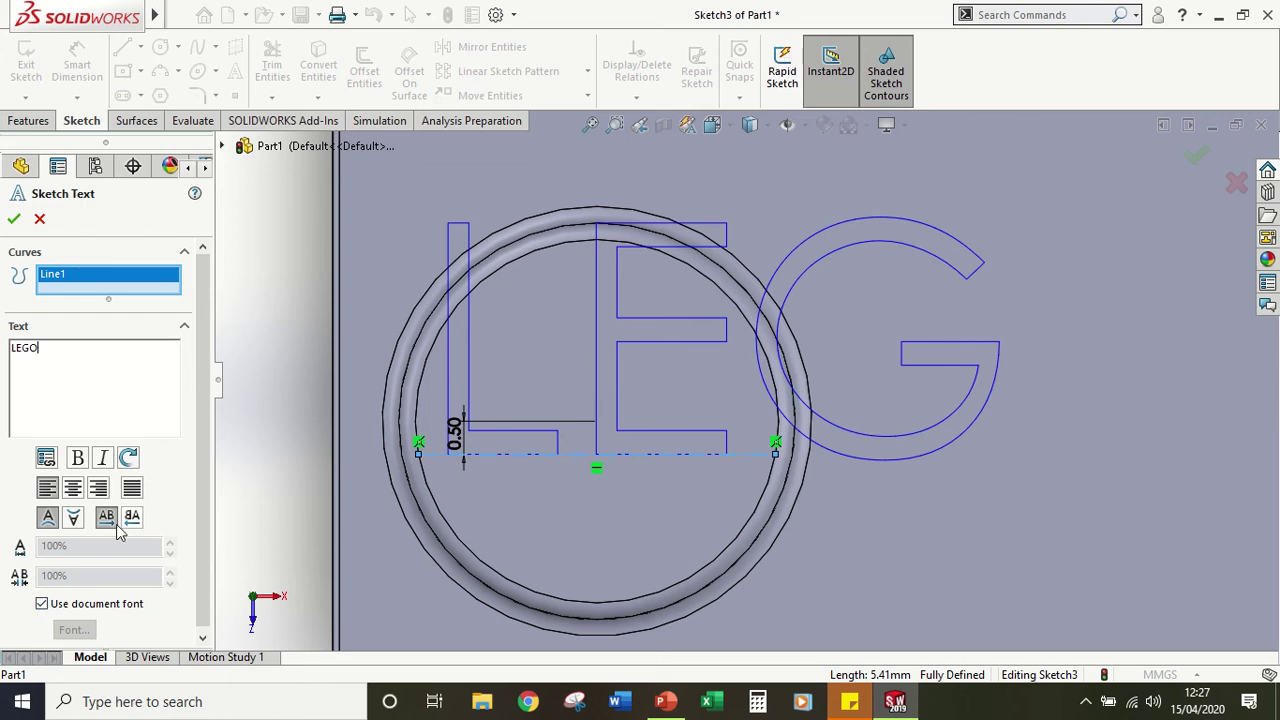
# Step: Override the document font for the LEGO text and choose Elephant in Regular style
pyautogui.click(42, 604)
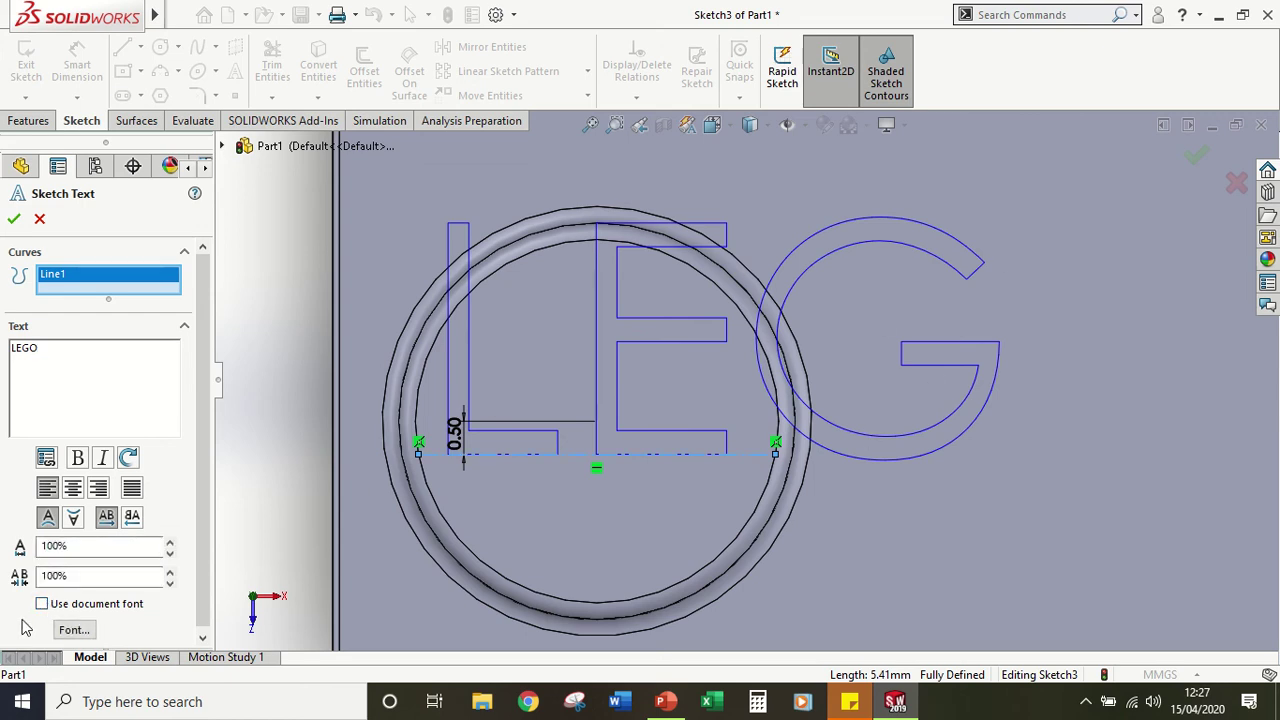
pyautogui.click(75, 628)
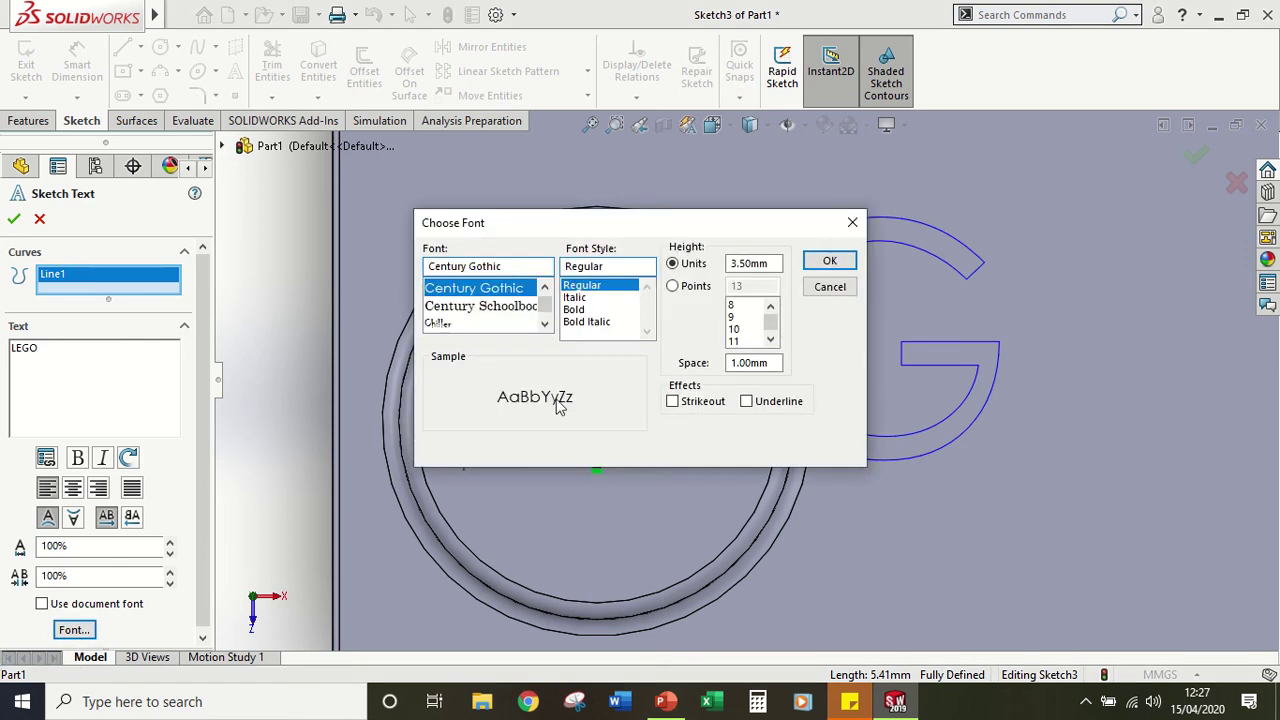
pyautogui.click(545, 324)
pyautogui.click(545, 324)
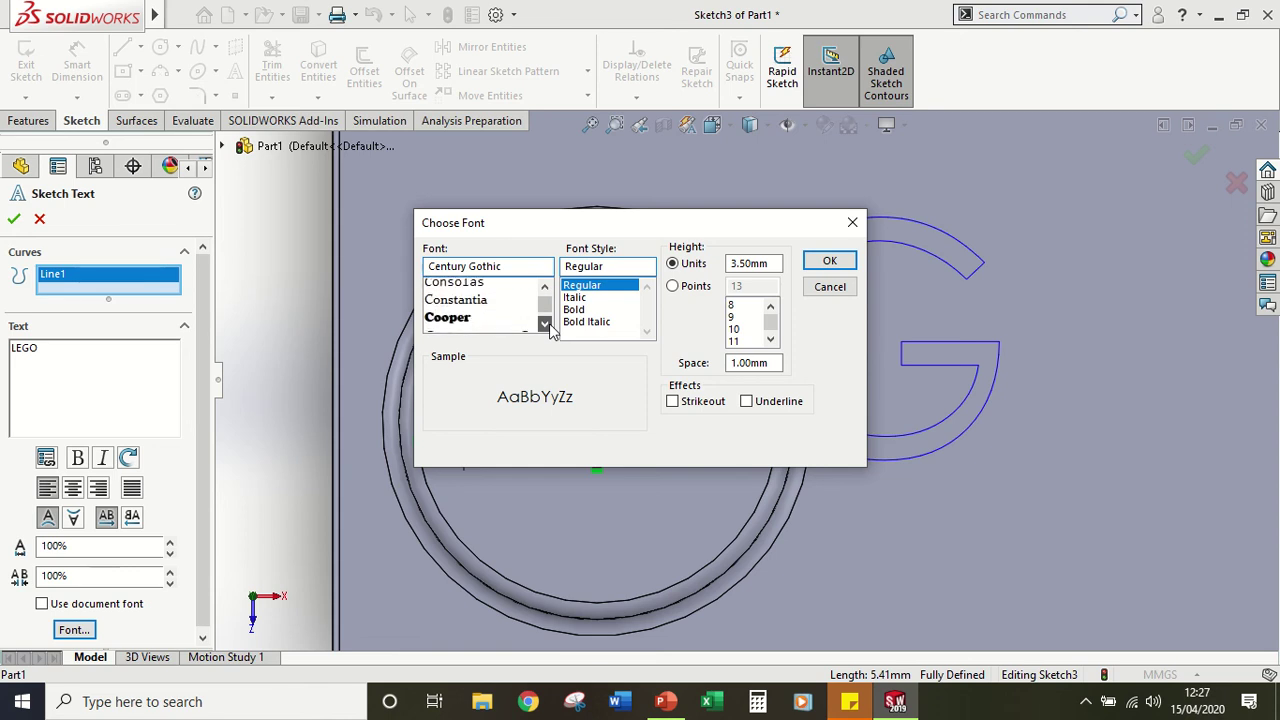
pyautogui.click(545, 324)
pyautogui.click(545, 324)
pyautogui.click(545, 324)
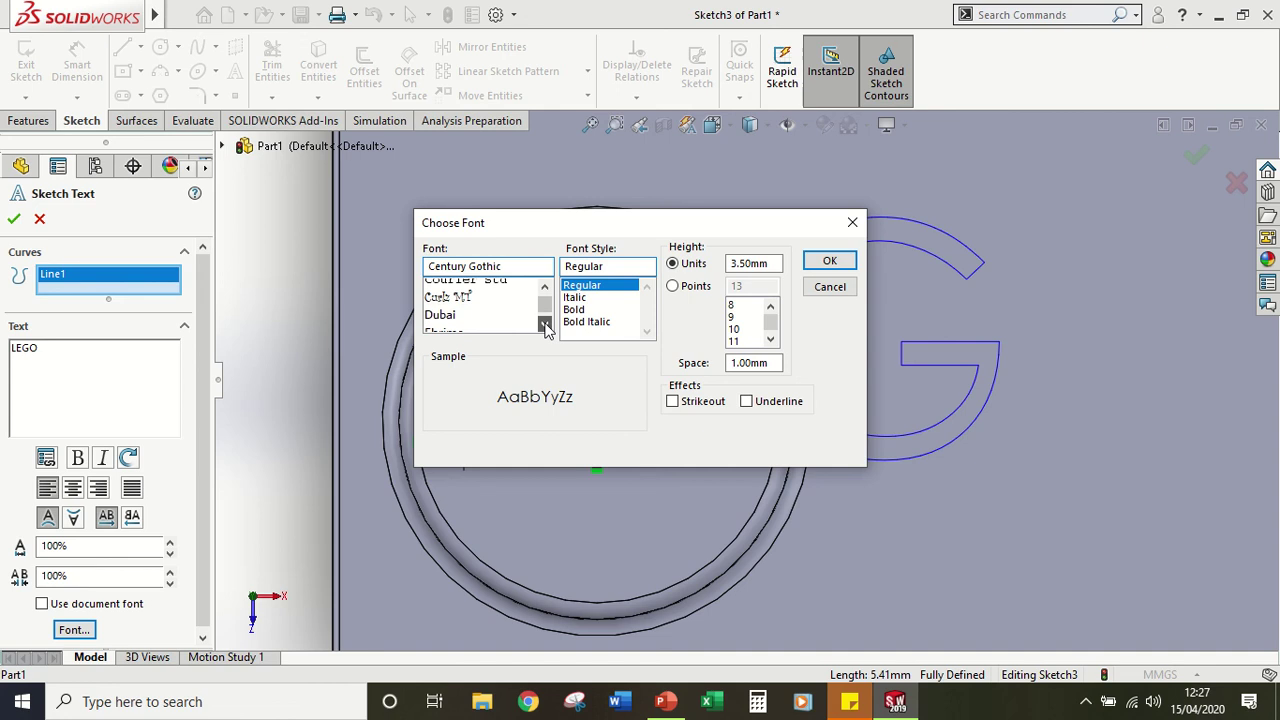
pyautogui.click(545, 325)
pyautogui.click(545, 325)
pyautogui.click(545, 325)
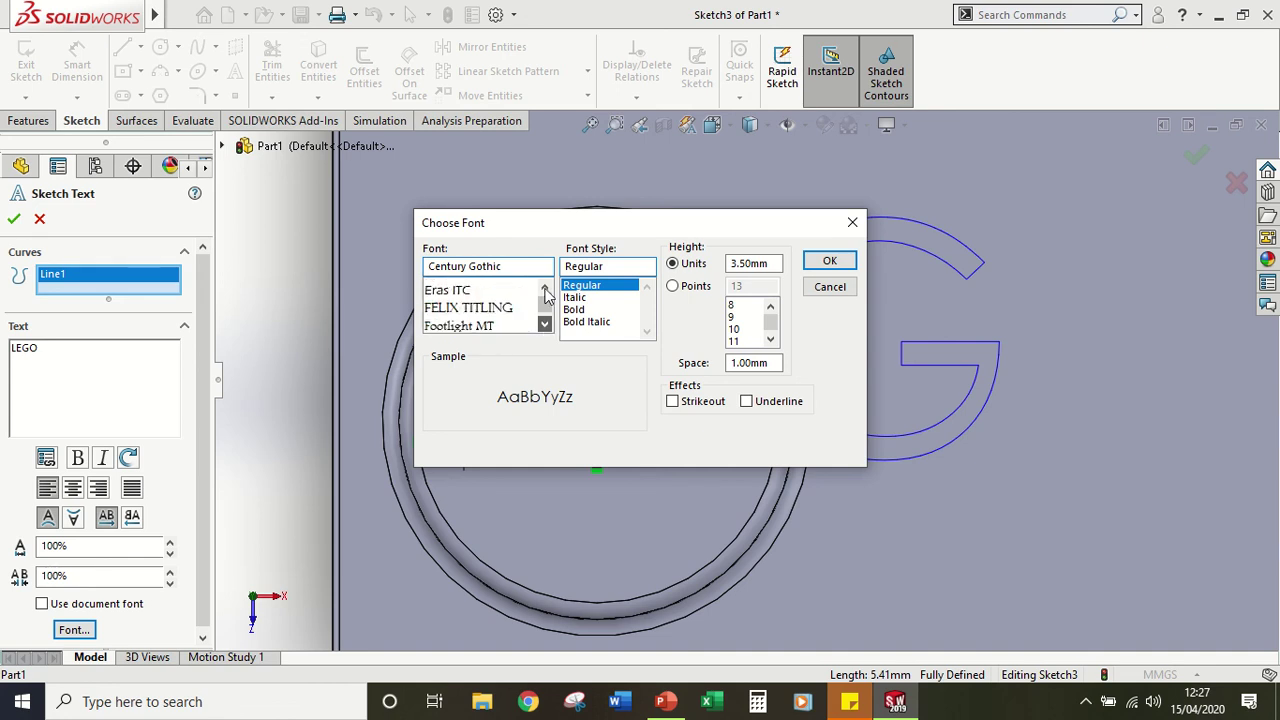
pyautogui.scroll(-5, 547, 287)
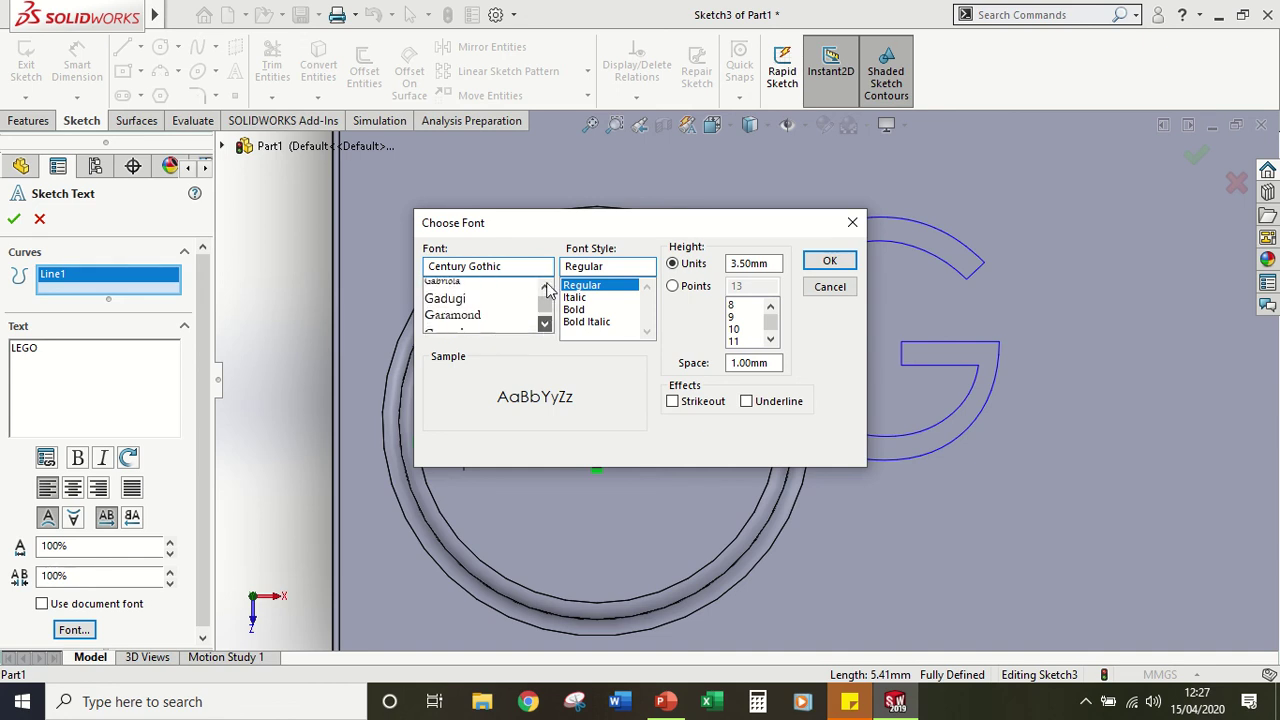
pyautogui.scroll(-5, 569, 422)
pyautogui.scroll(3, 569, 422)
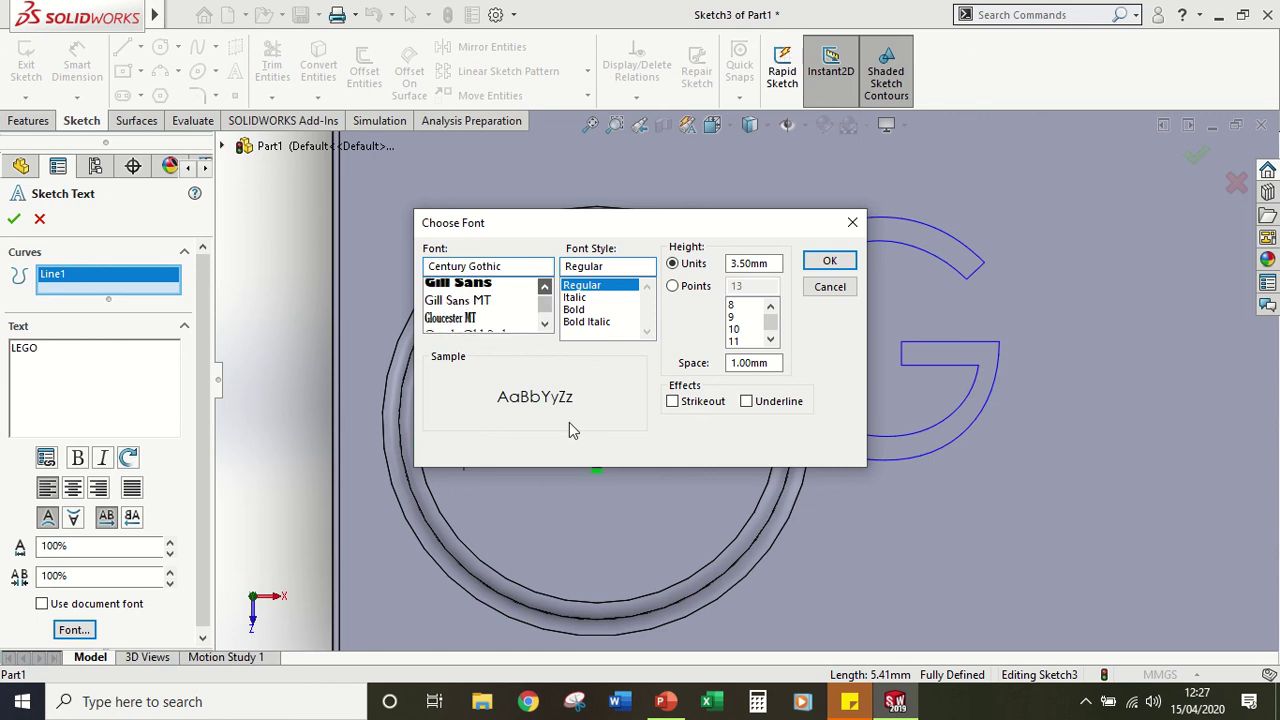
pyautogui.scroll(6, 569, 422)
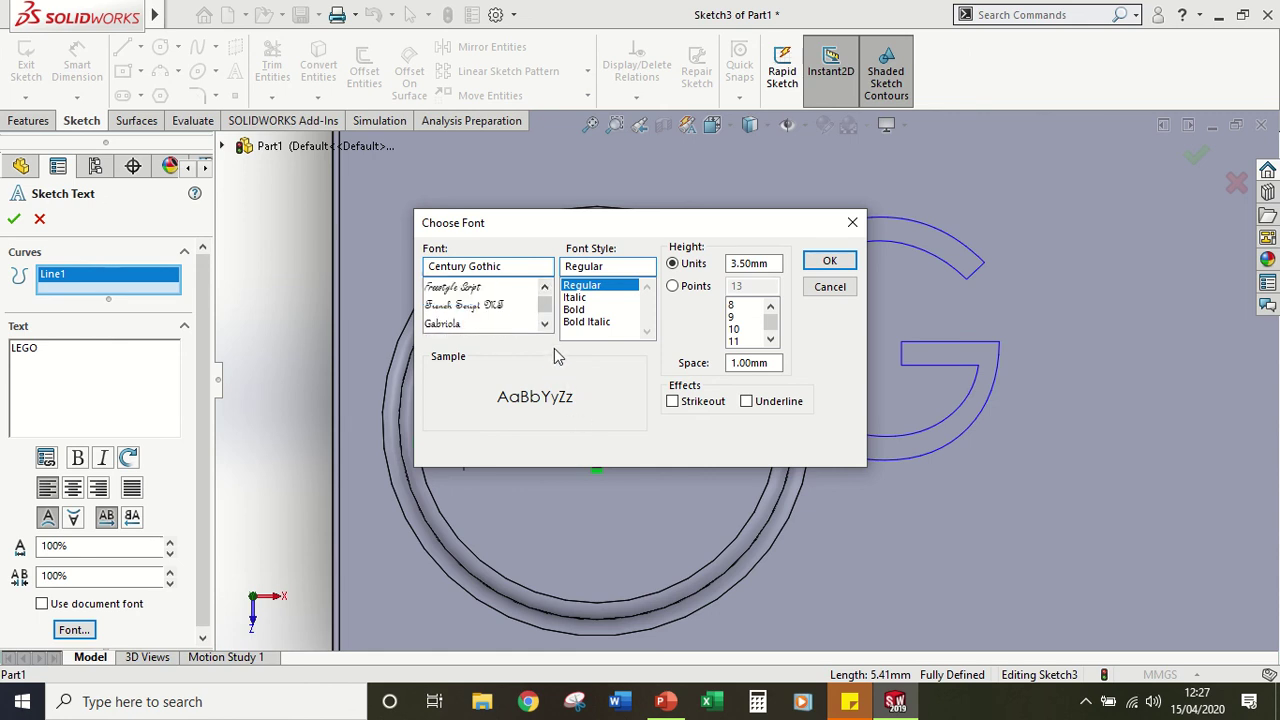
pyautogui.click(545, 289)
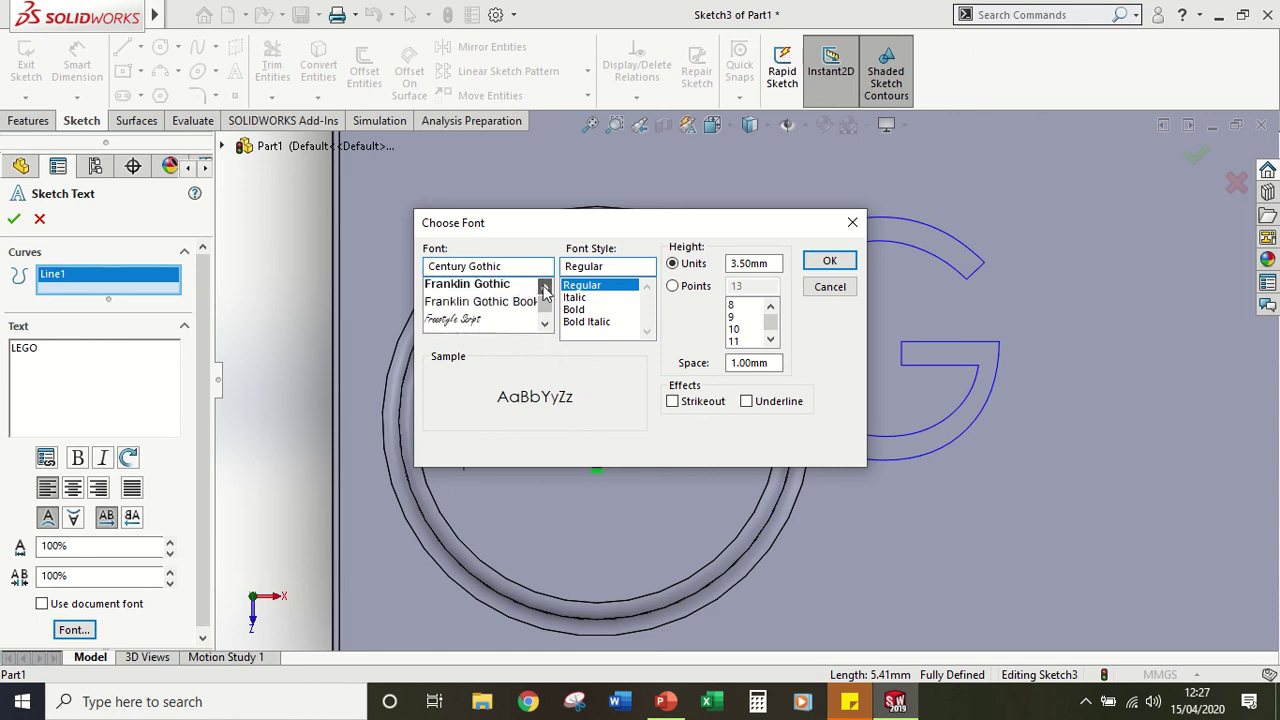
pyautogui.click(545, 289)
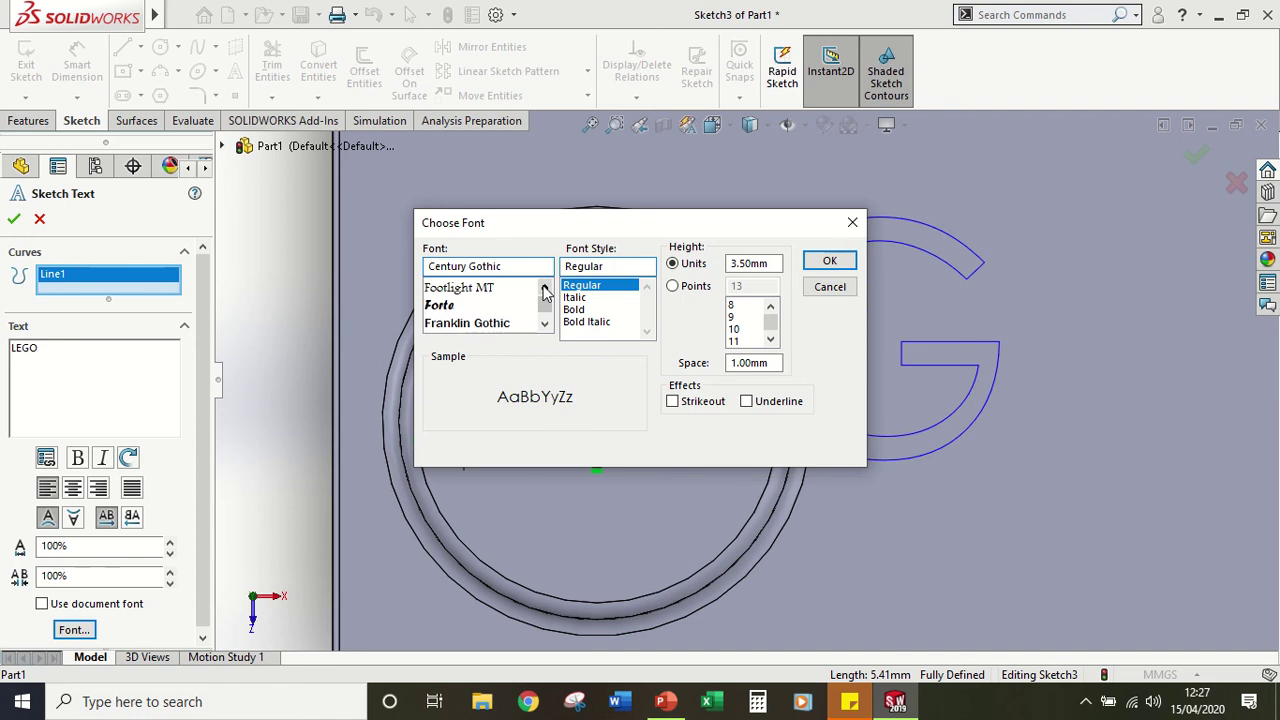
pyautogui.click(545, 289)
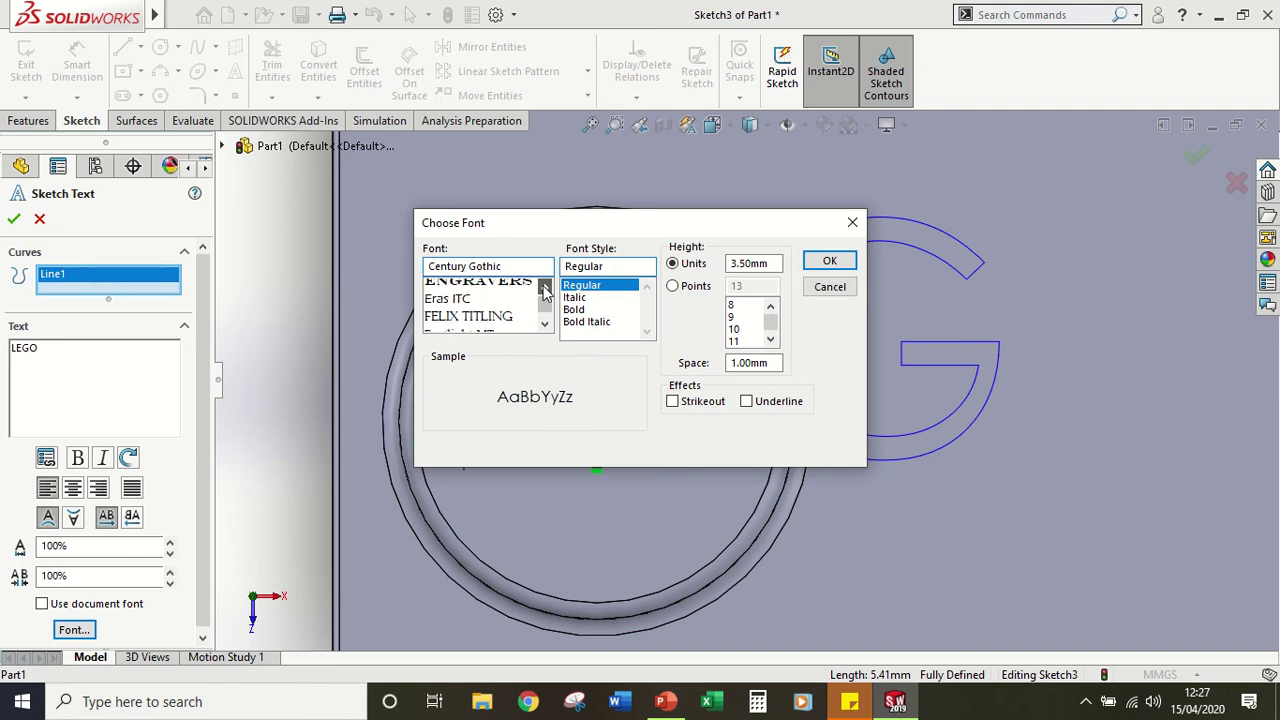
pyautogui.click(545, 289)
pyautogui.click(483, 288)
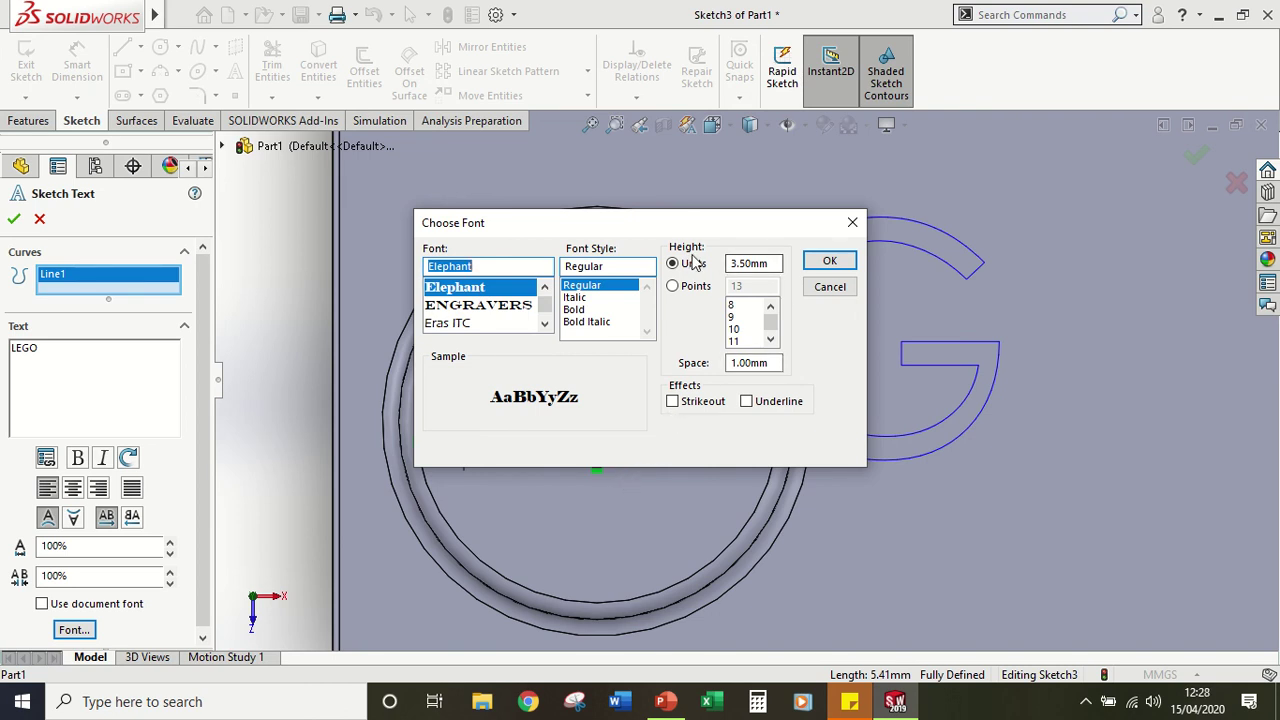
# Step: Set the LEGO text's font height to 1 mm
pyautogui.doubleClick(759, 263)
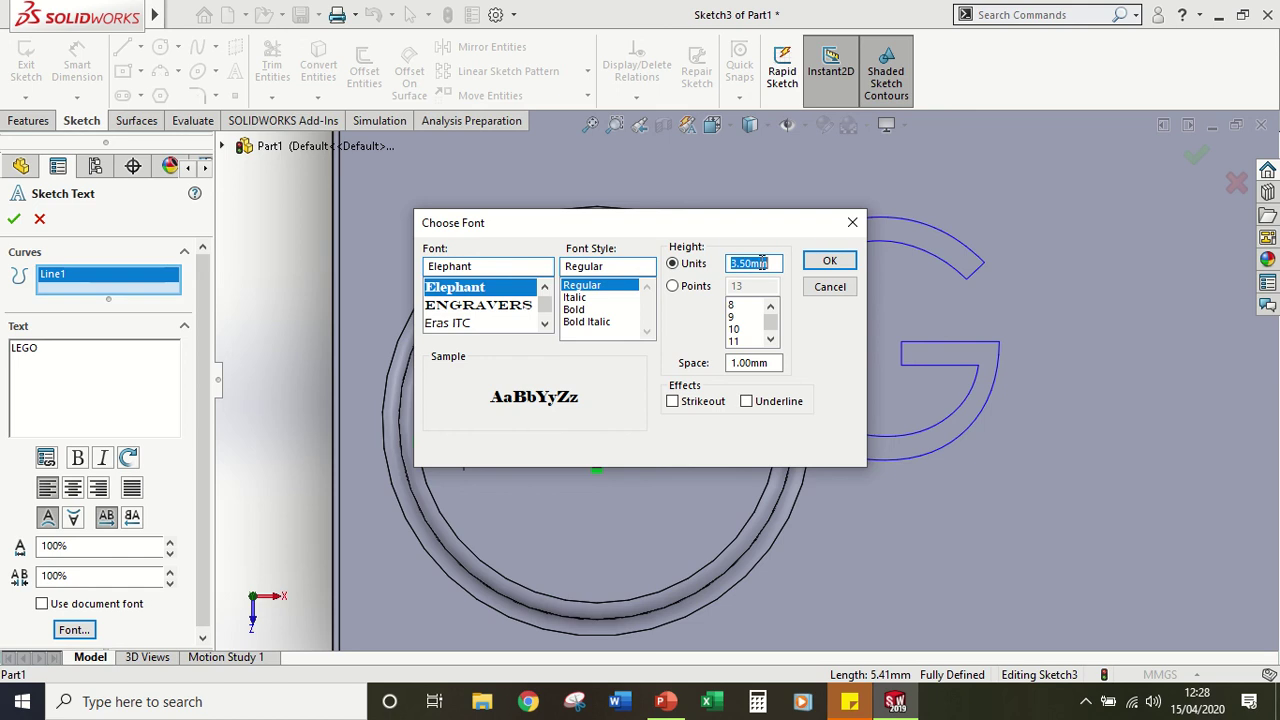
pyautogui.write('1')
pyautogui.click(829, 261)
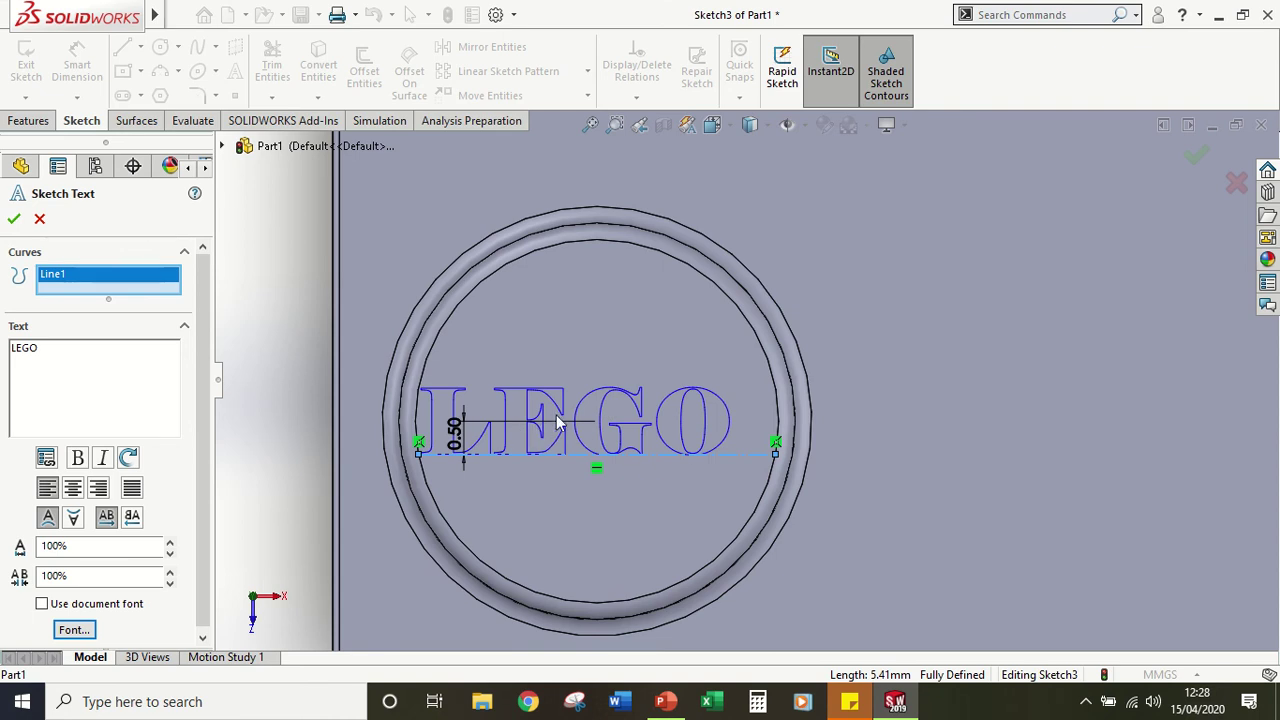
# Step: Center-align the LEGO text on the centerline and finish the sketch text
pyautogui.click(73, 488)
pyautogui.click(98, 488)
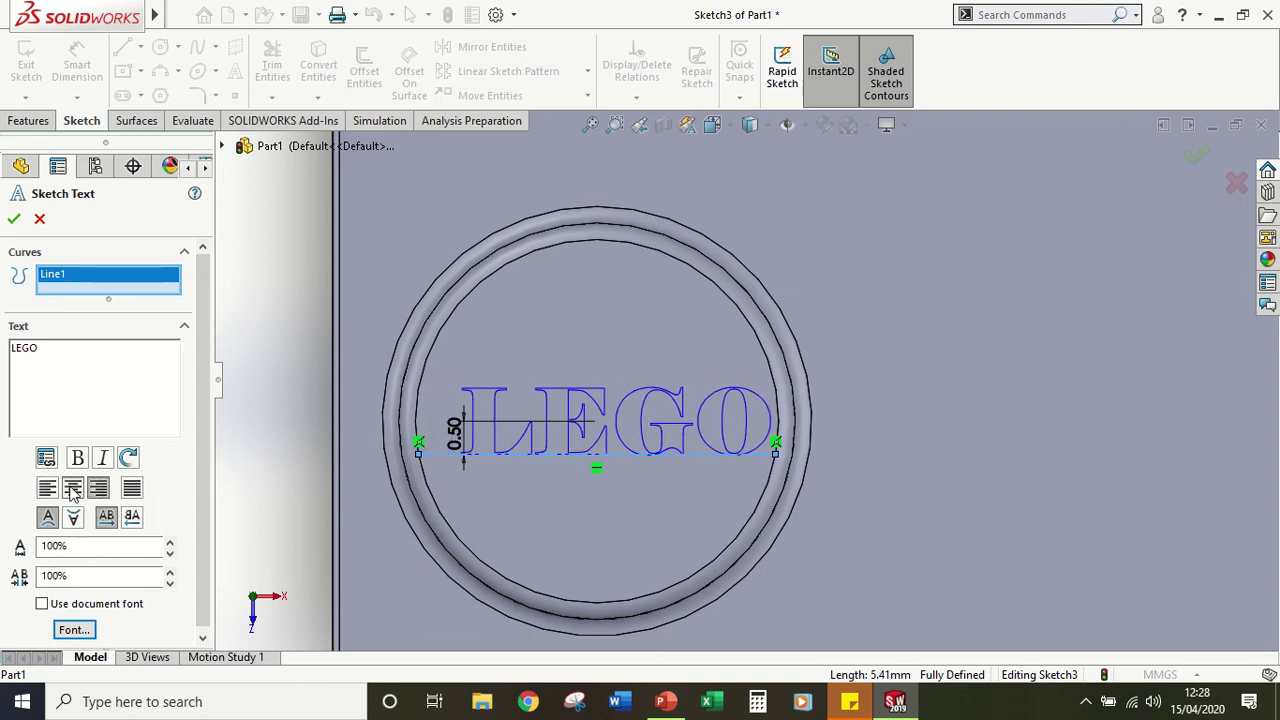
pyautogui.click(73, 488)
pyautogui.click(47, 488)
pyautogui.click(73, 488)
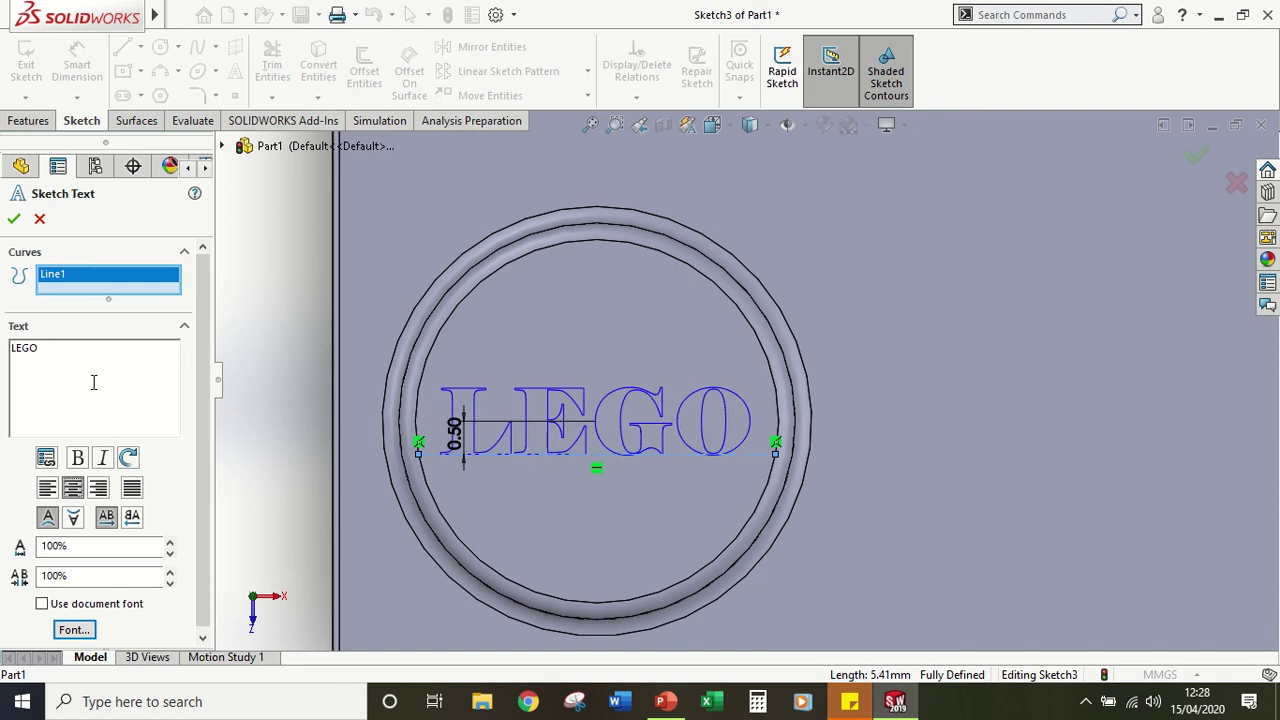
pyautogui.click(13, 218)
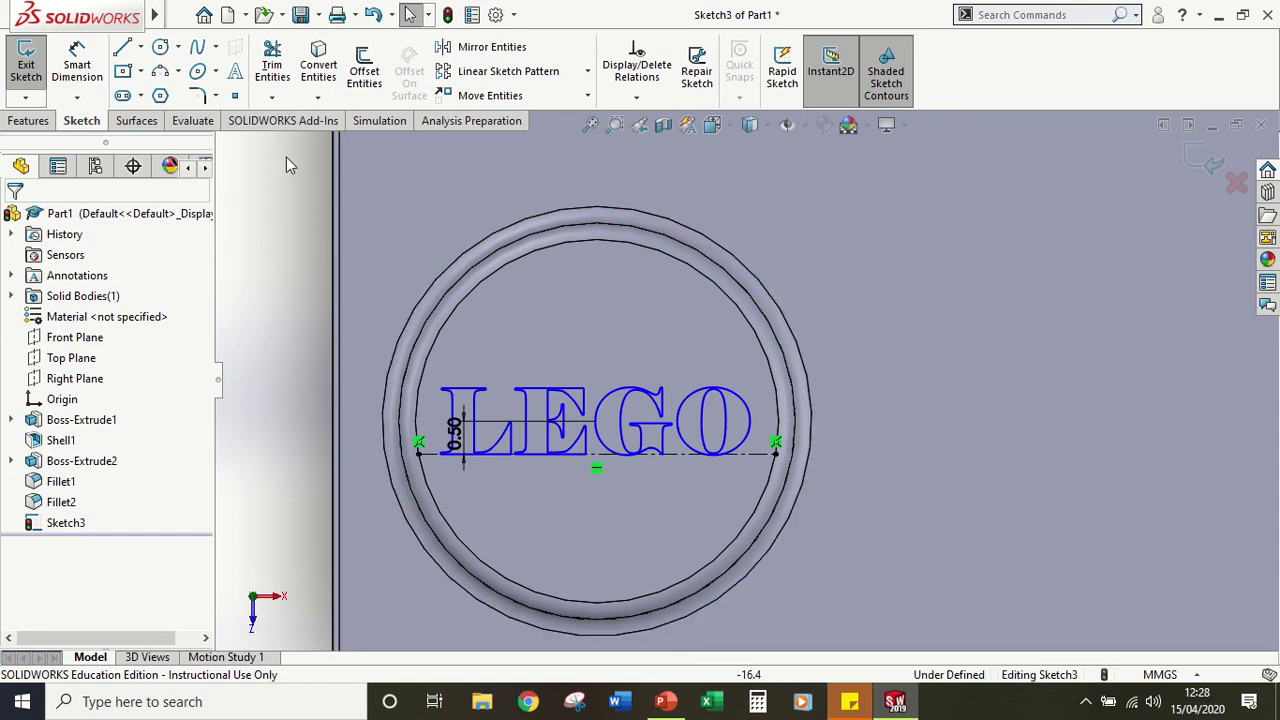
# Step: Cut-extrude the LEGO text blind to a depth of 0.1 mm down into the stud's top face
pyautogui.click(31, 121)
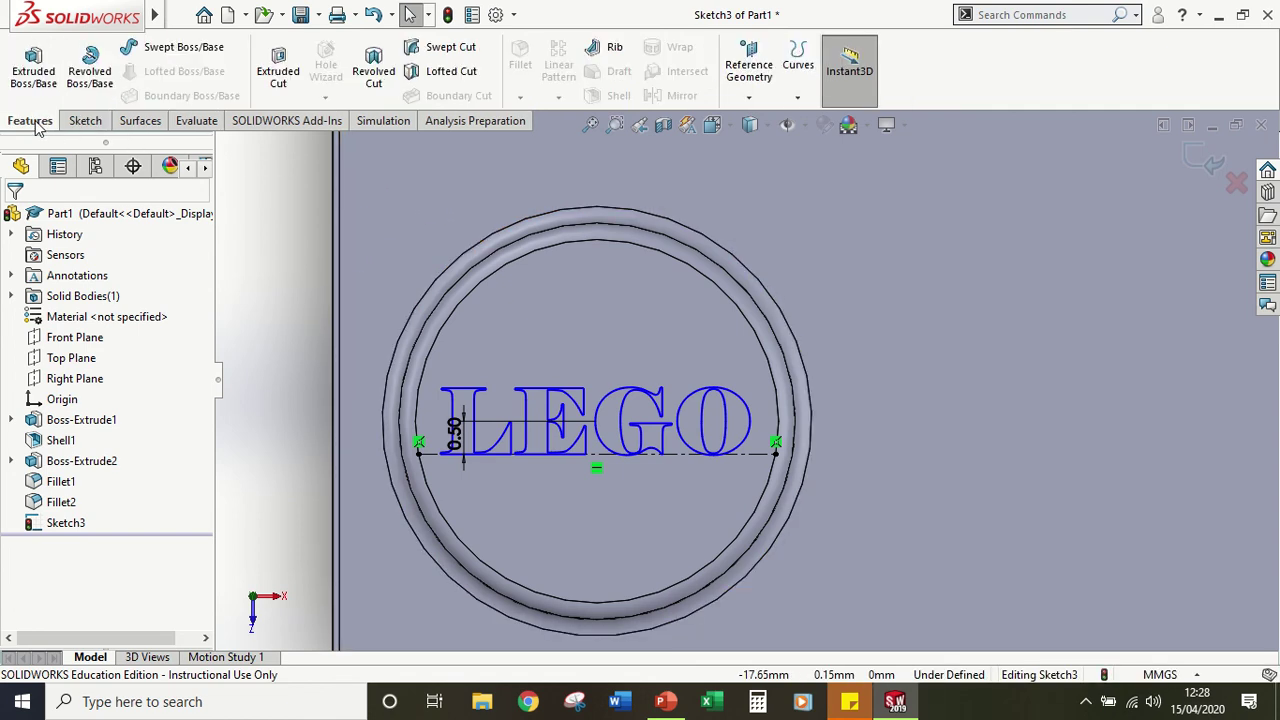
pyautogui.click(278, 73)
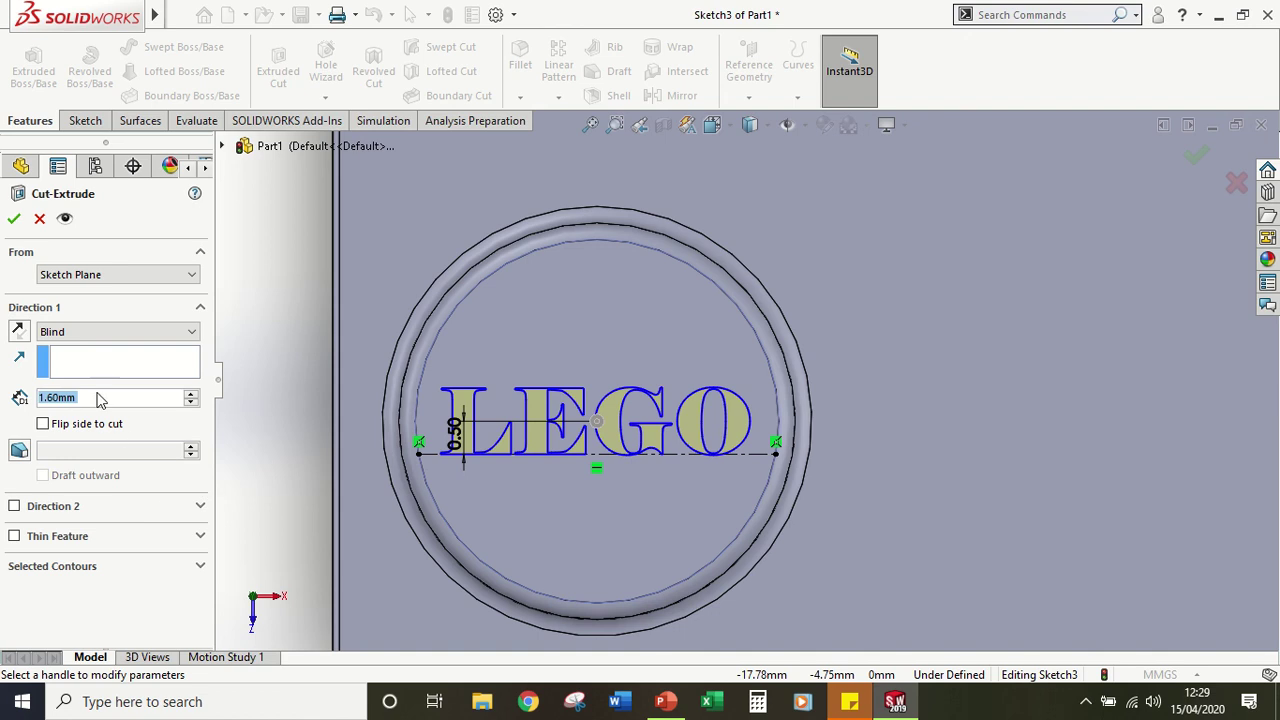
pyautogui.write('0.1')
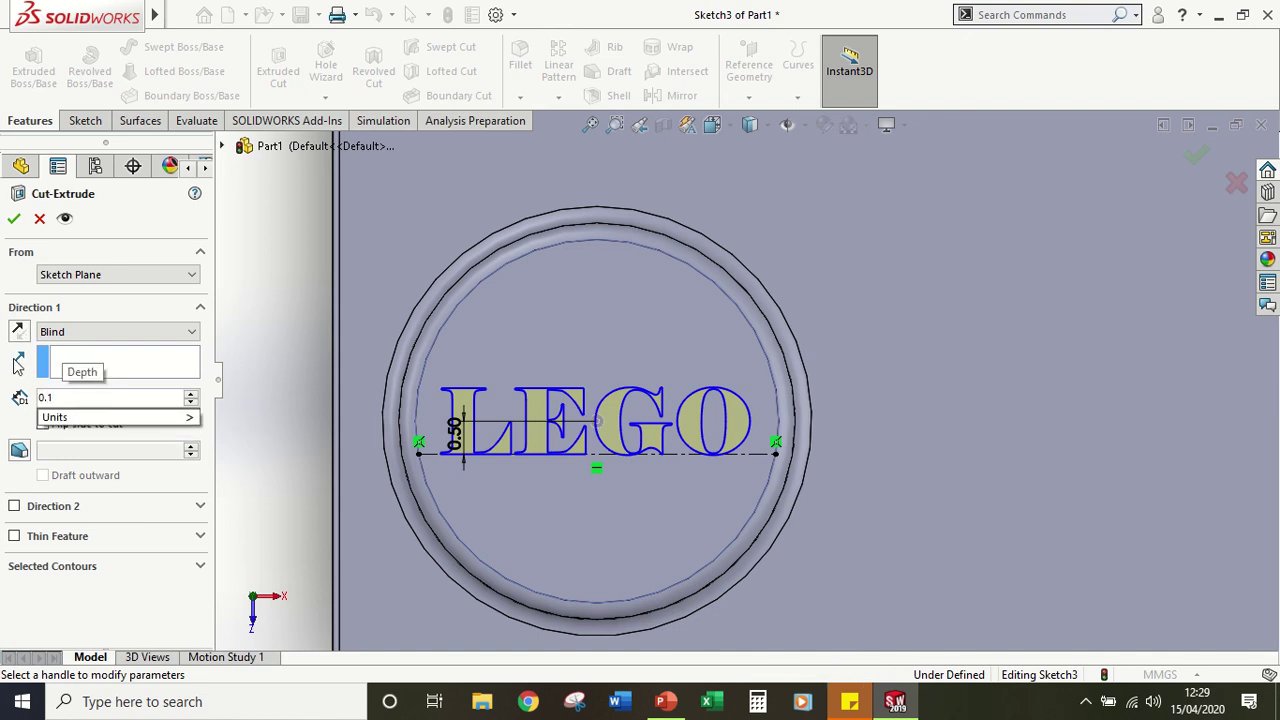
pyautogui.press('Return')
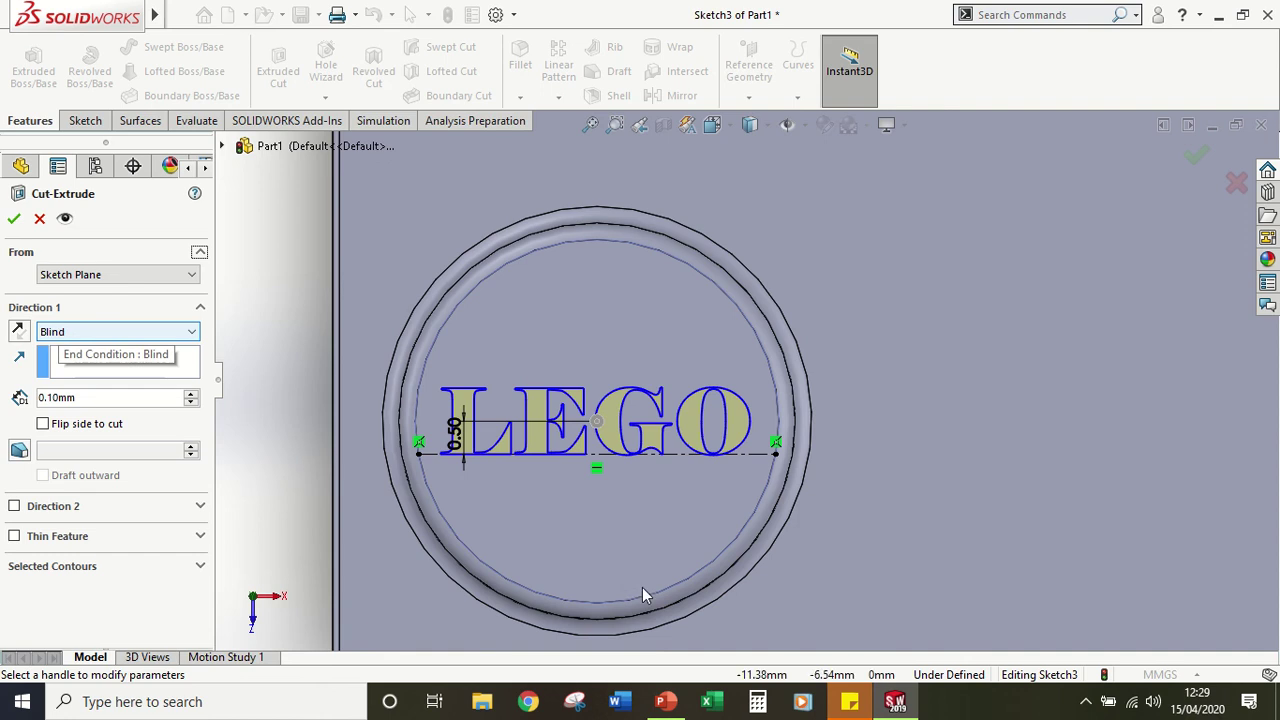
pyautogui.moveTo(680, 522); pyautogui.dragTo(621, 312, button='middle')
pyautogui.scroll(5, 722, 482)
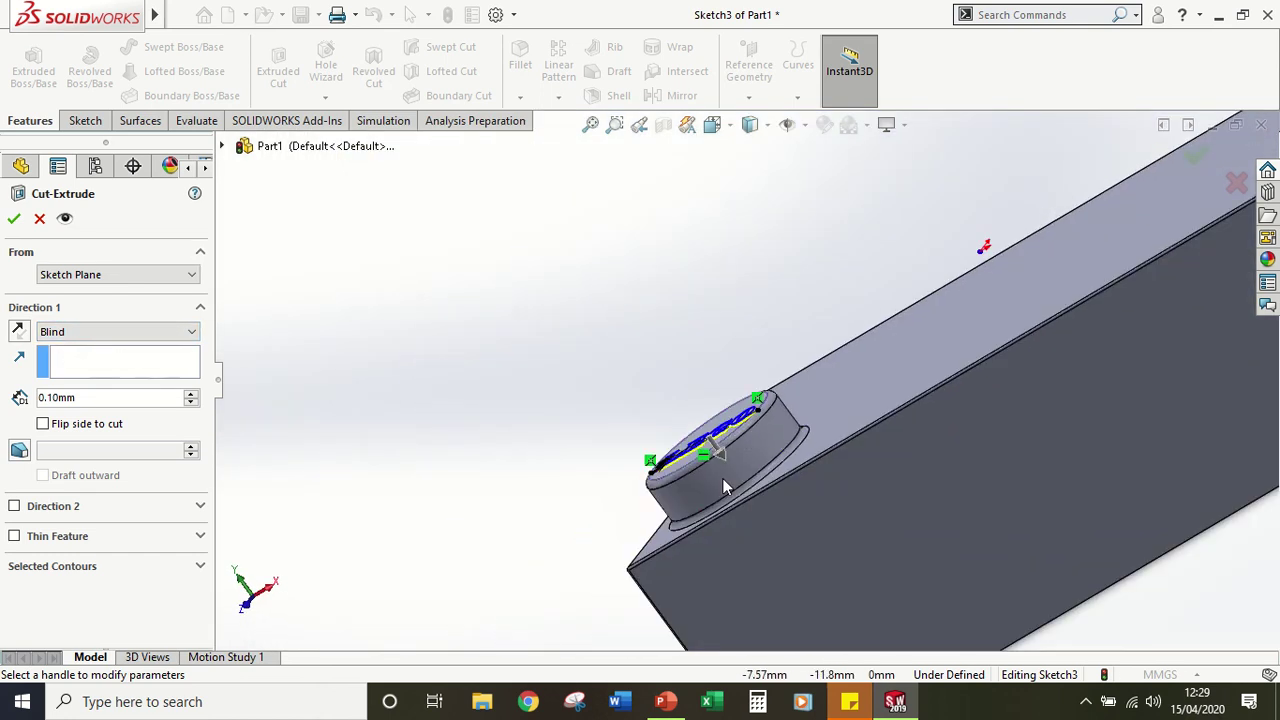
pyautogui.moveTo(734, 477); pyautogui.dragTo(720, 452, button='middle')
pyautogui.scroll(-6, 700, 450)
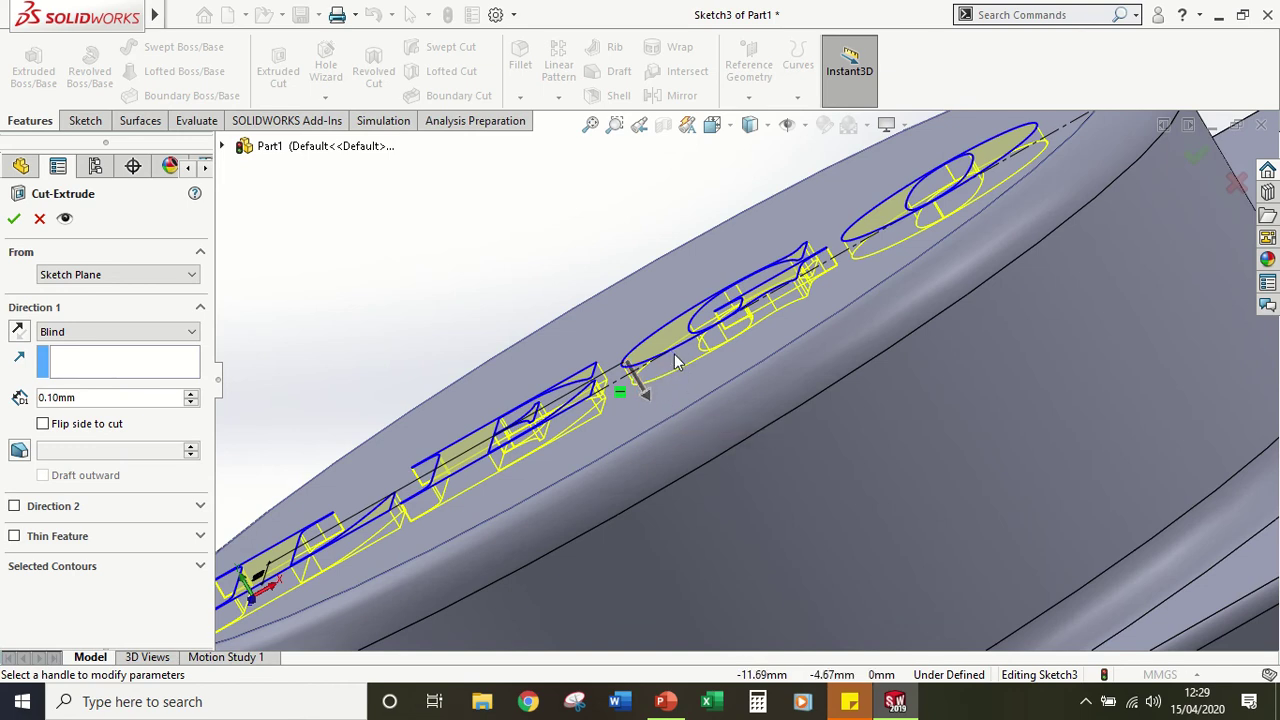
pyautogui.click(17, 332)
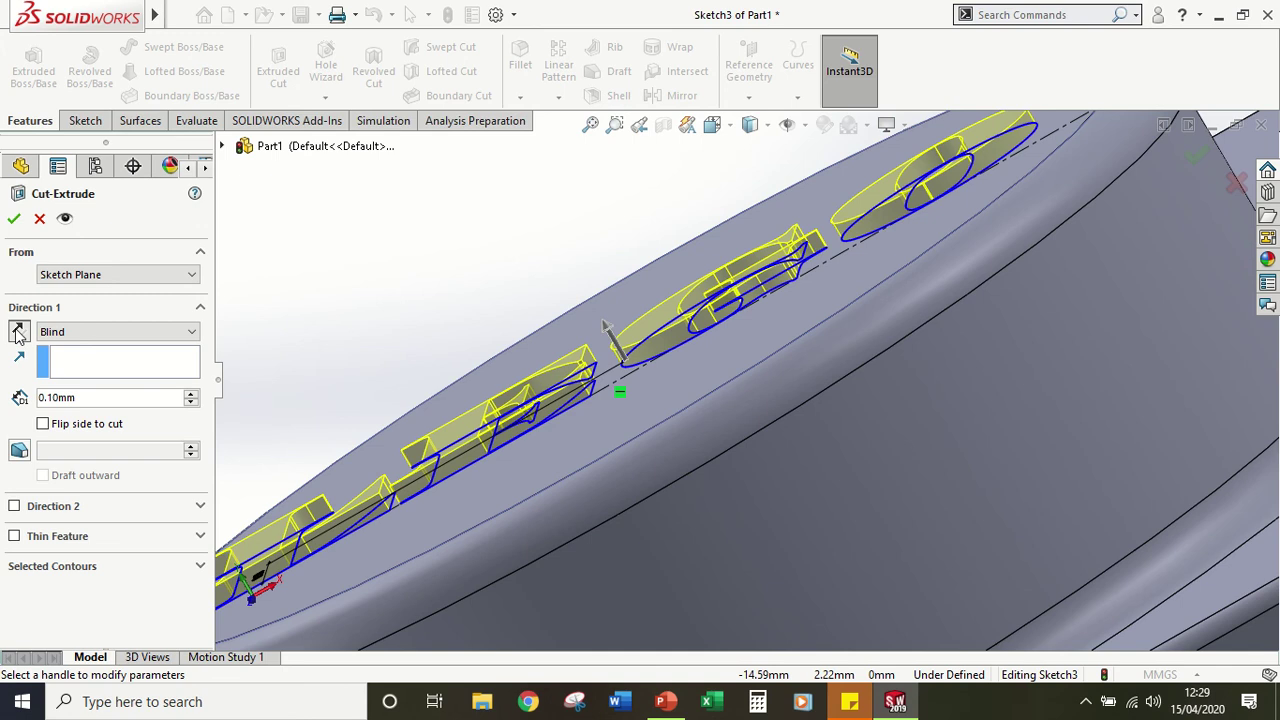
pyautogui.click(17, 332)
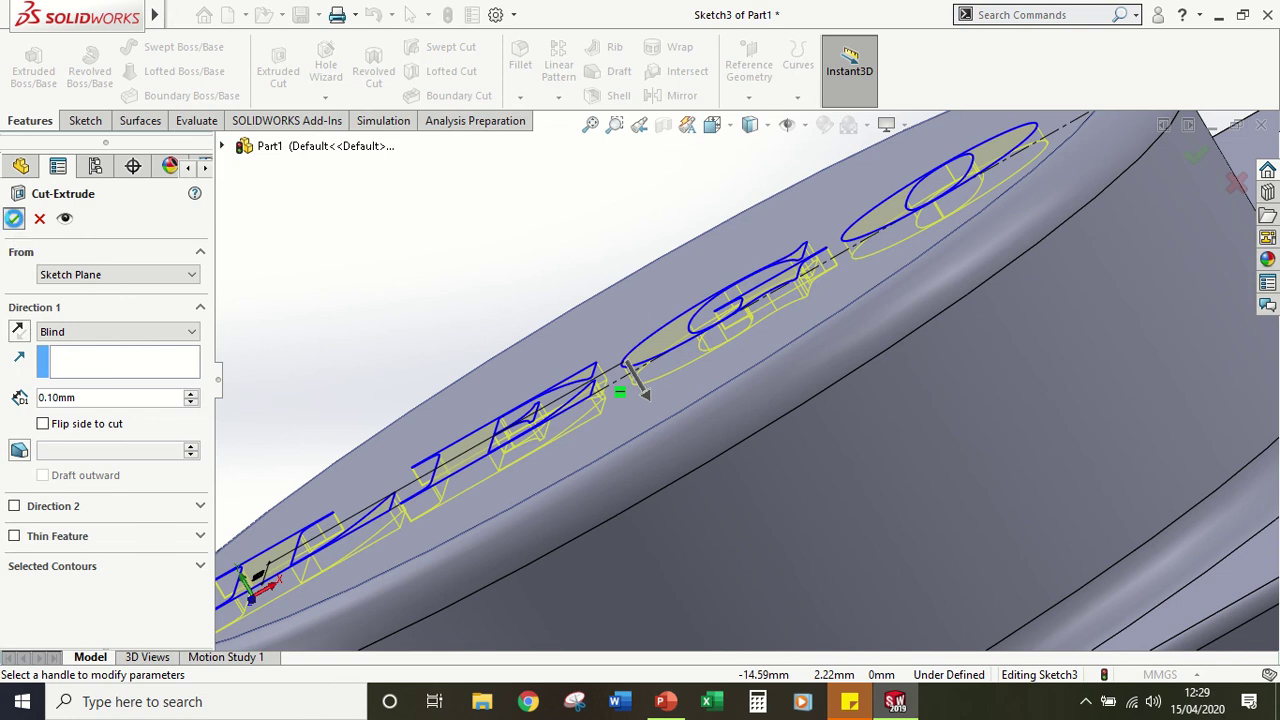
pyautogui.click(14, 219)
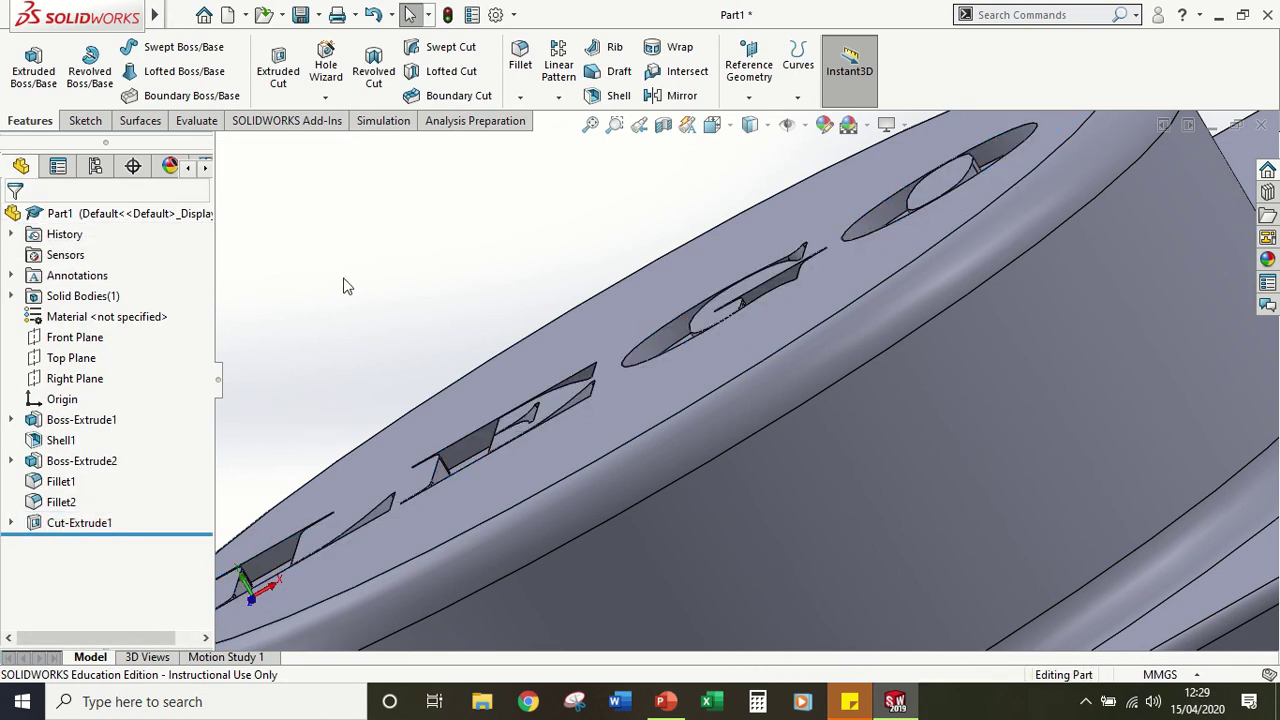
# Step: Examine the engraved stud on the block in isometric and rotated views, ending in the Top view
pyautogui.press('space')
pyautogui.click(997, 318)
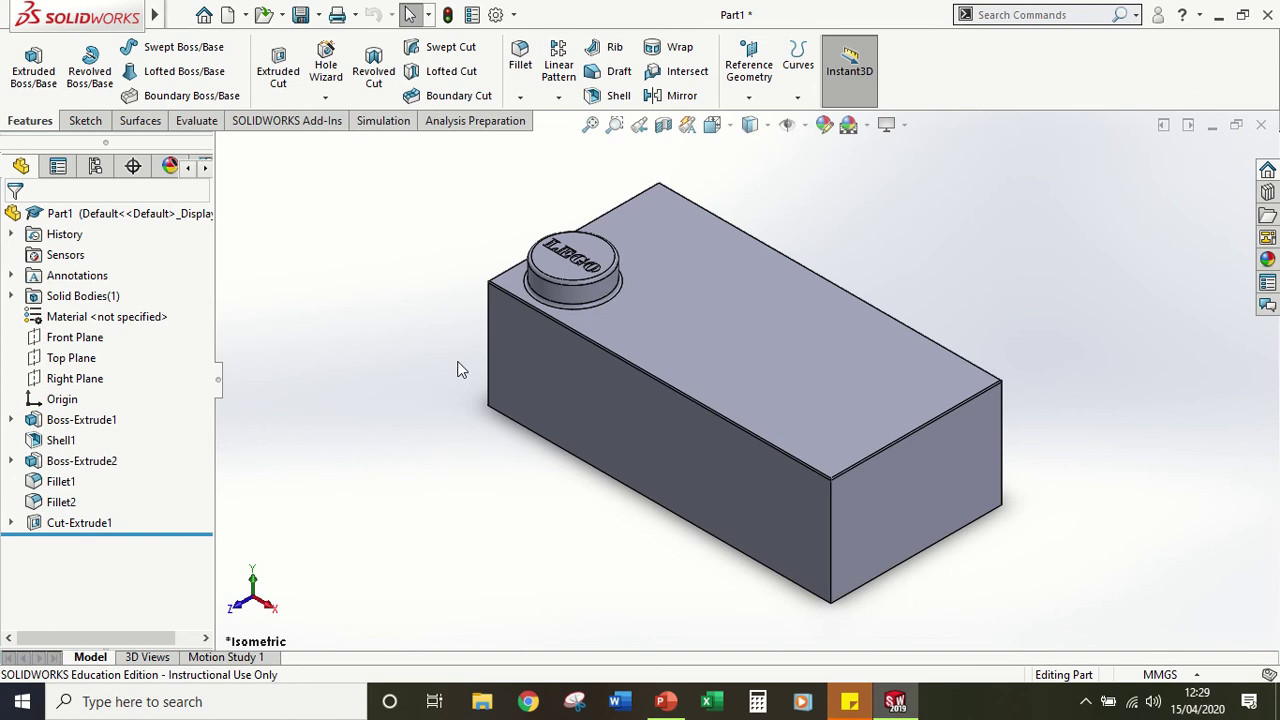
pyautogui.moveTo(457, 366); pyautogui.dragTo(474, 514, button='middle')
pyautogui.moveTo(530, 340); pyautogui.dragTo(499, 333, button='middle')
pyautogui.press('space')
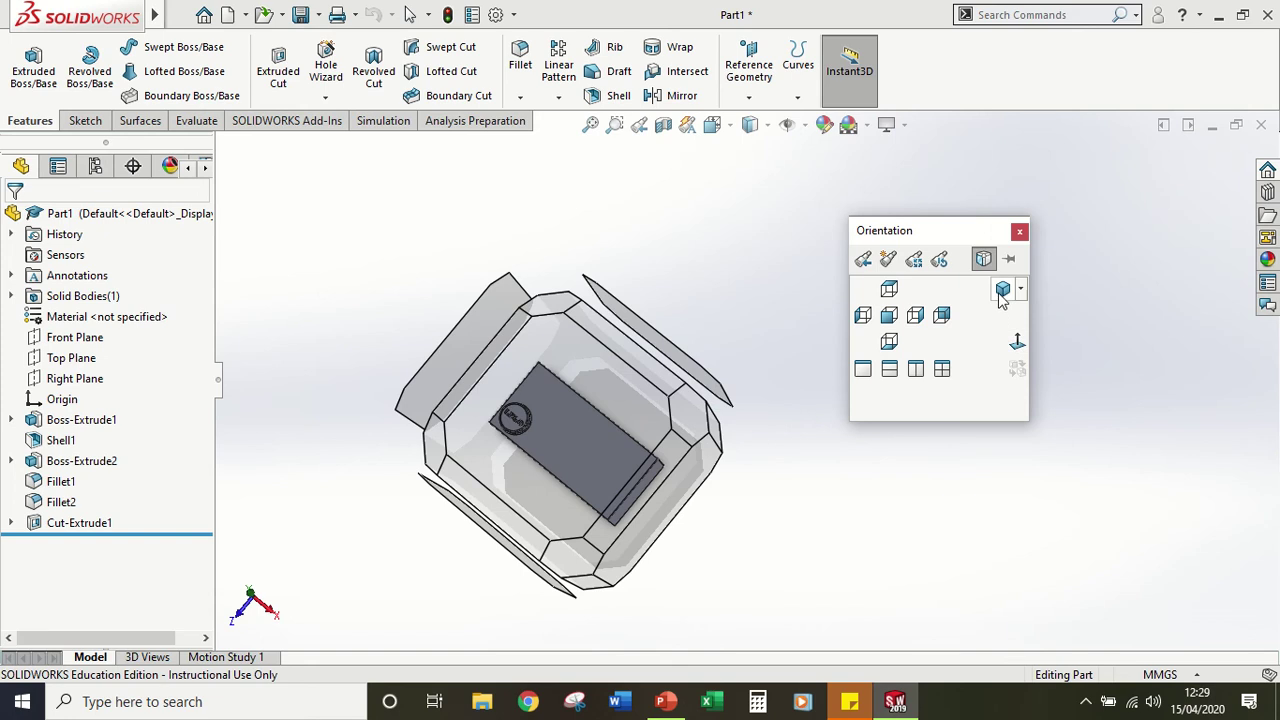
pyautogui.click(1002, 289)
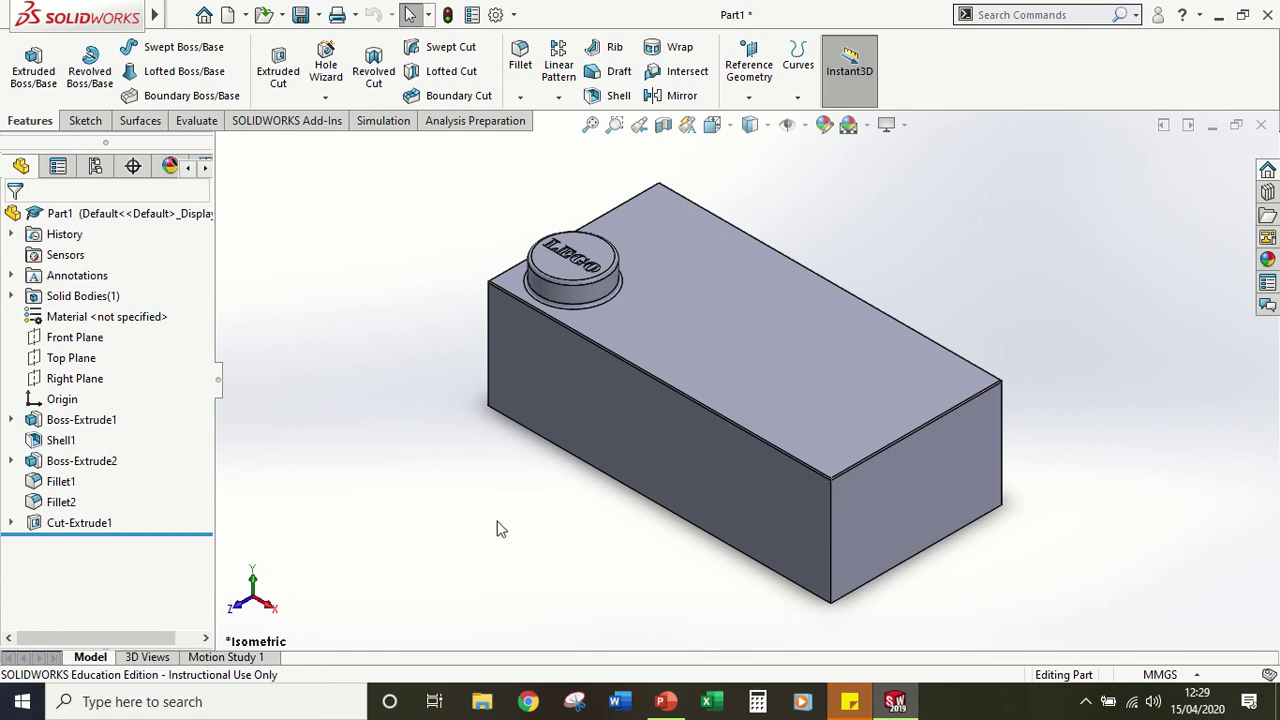
pyautogui.press('space')
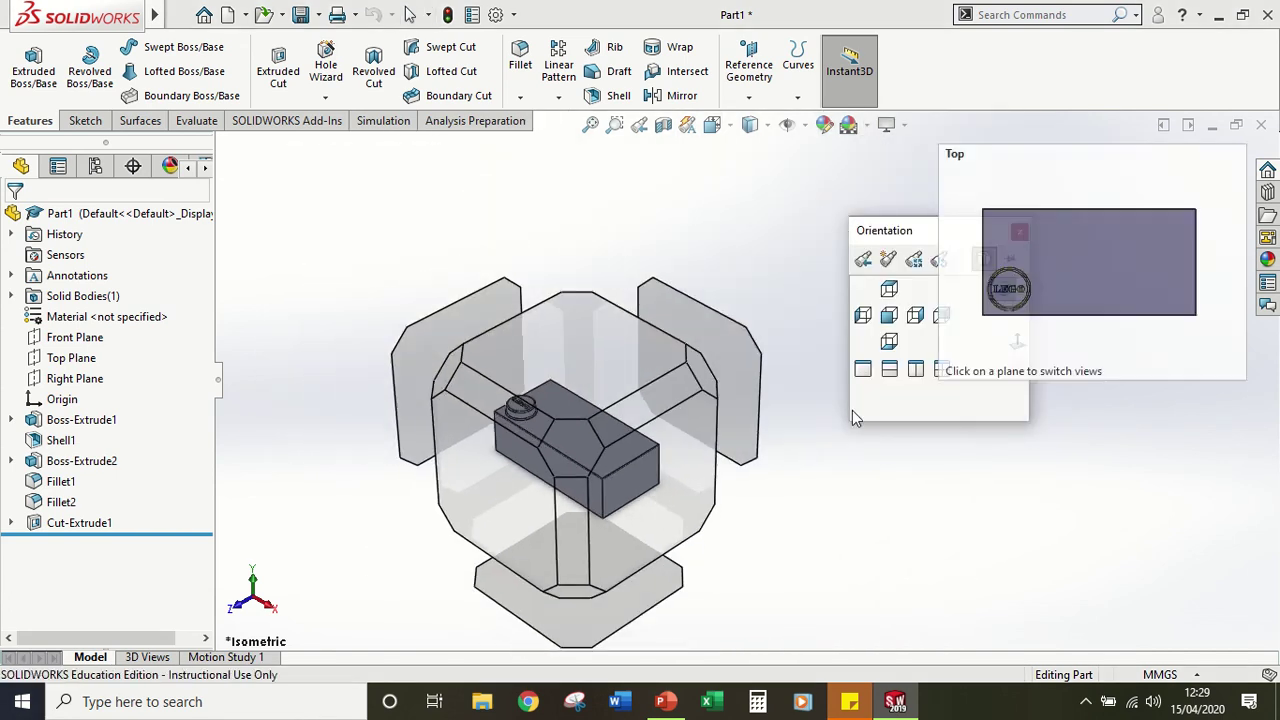
pyautogui.click(891, 289)
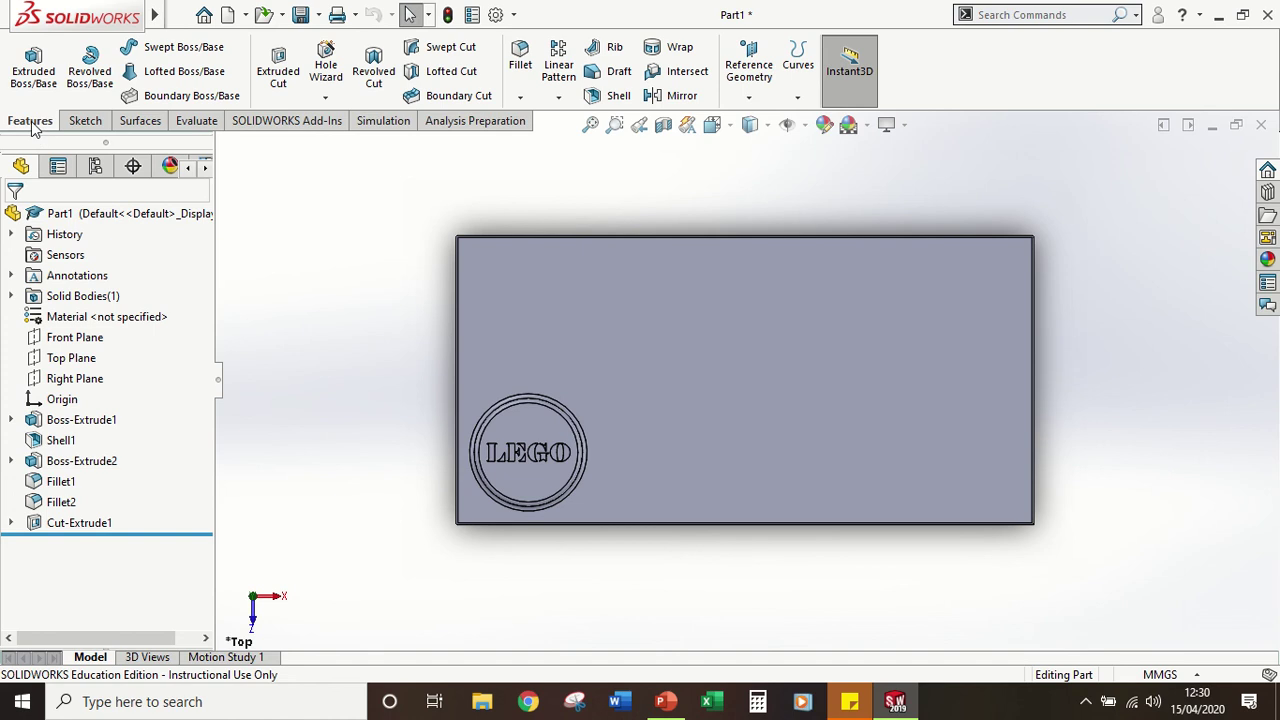
# Step: Start a linear pattern along the block's long front edge and select the LEGO cut, the stud extrusion and its fillet as features
pyautogui.click(563, 70)
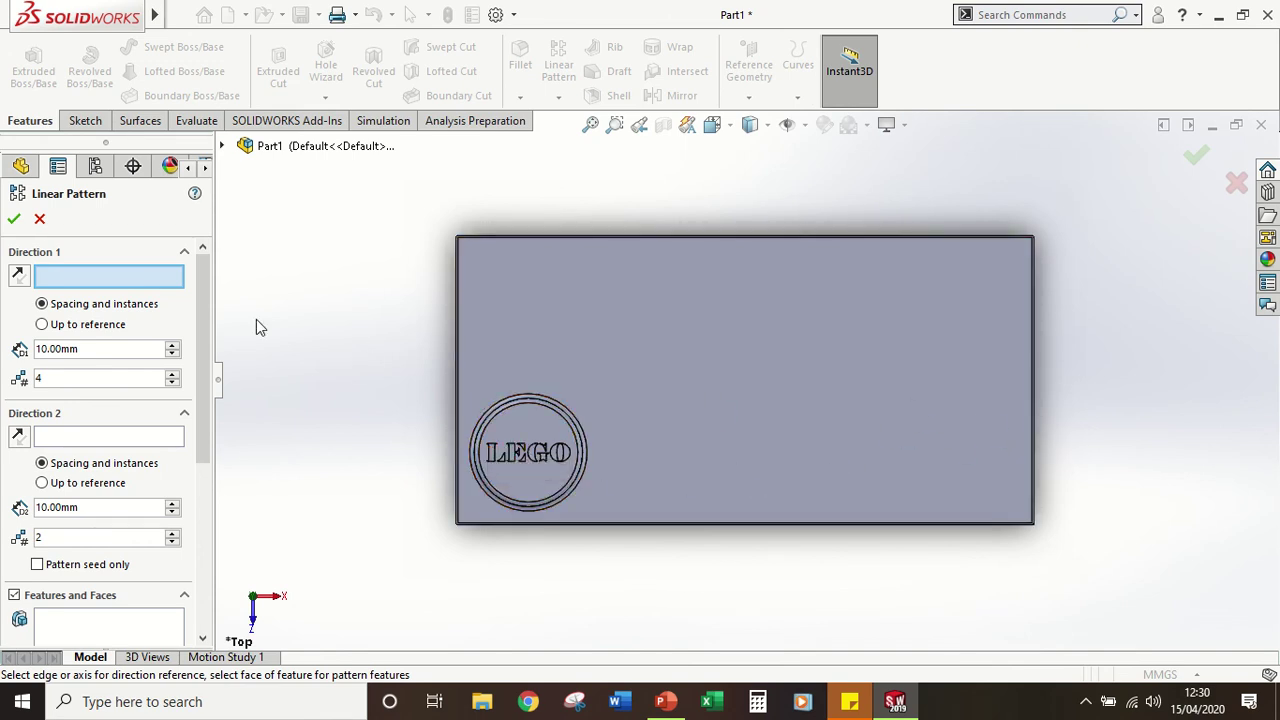
pyautogui.click(770, 524)
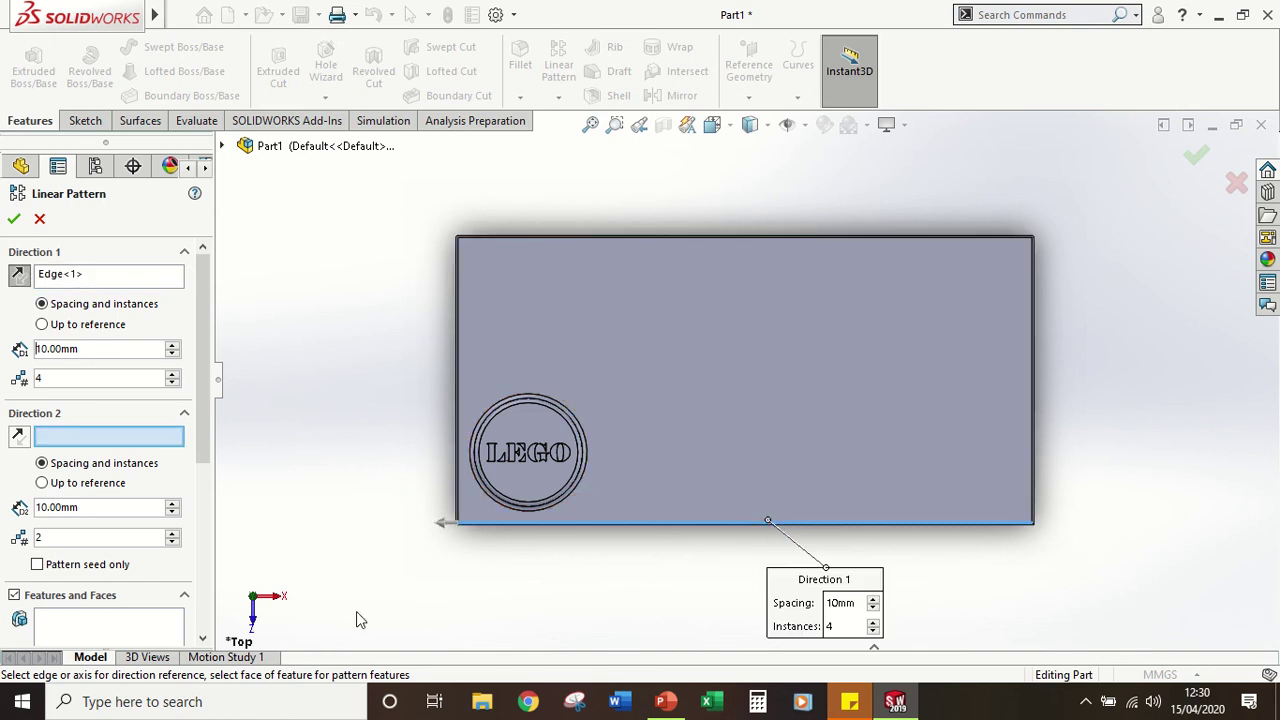
pyautogui.scroll(-3, 210, 453)
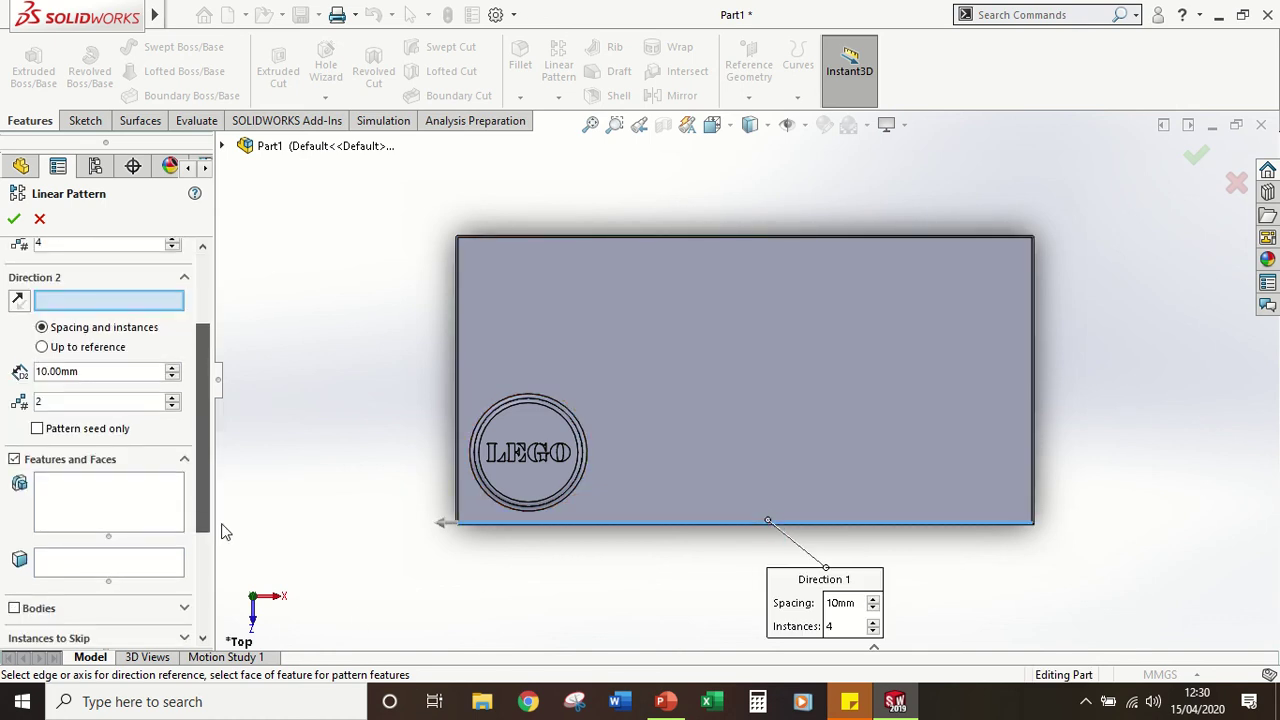
pyautogui.click(76, 475)
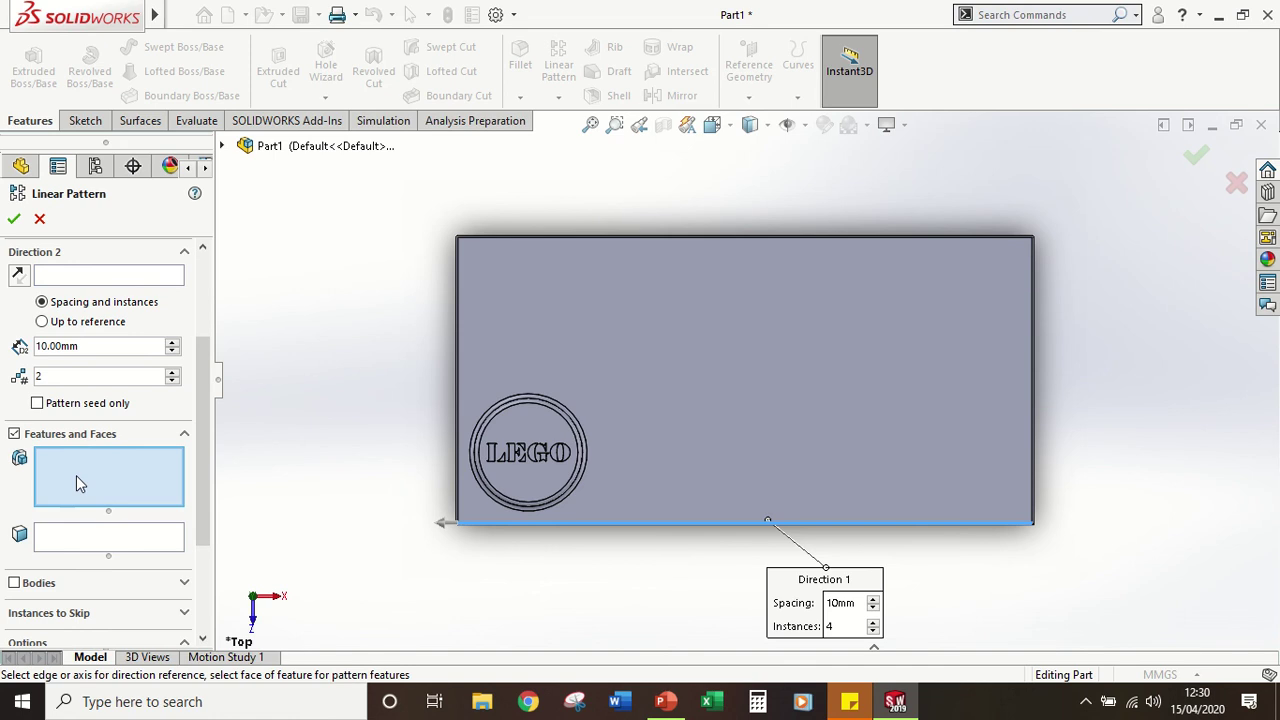
pyautogui.moveTo(620, 470); pyautogui.dragTo(556, 418, button='middle')
pyautogui.scroll(3, 525, 440)
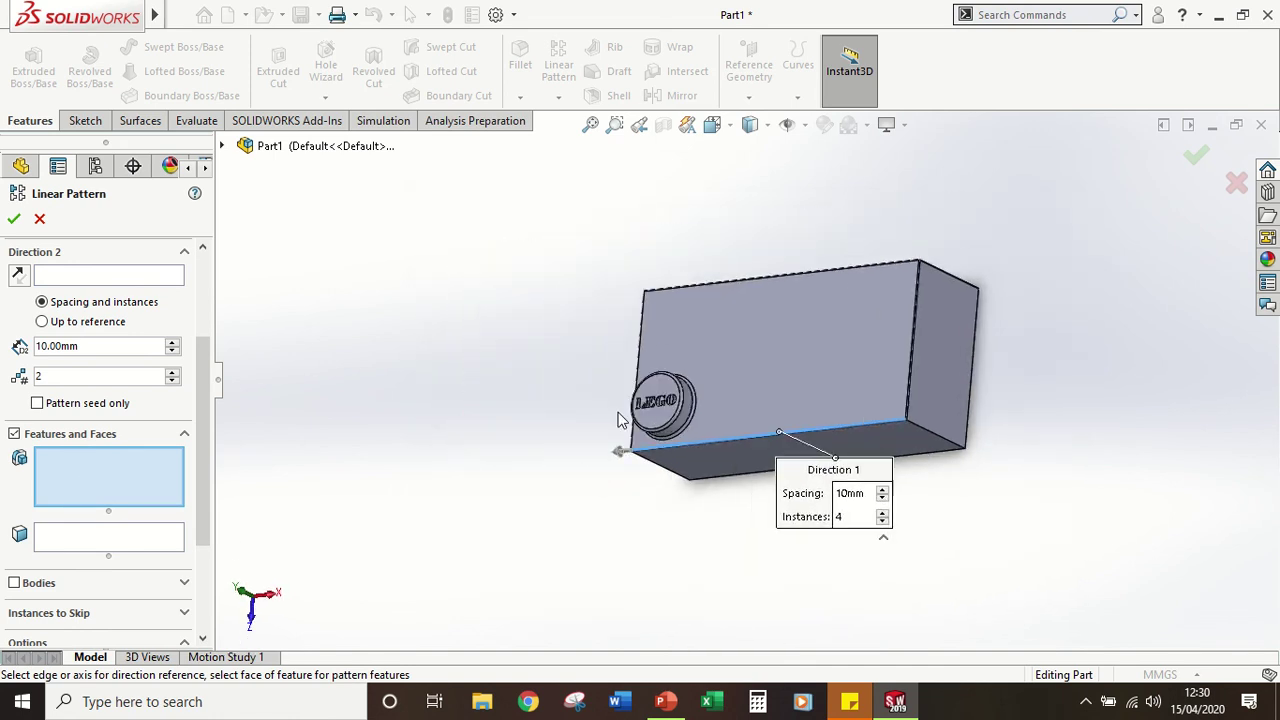
pyautogui.scroll(-6, 620, 420)
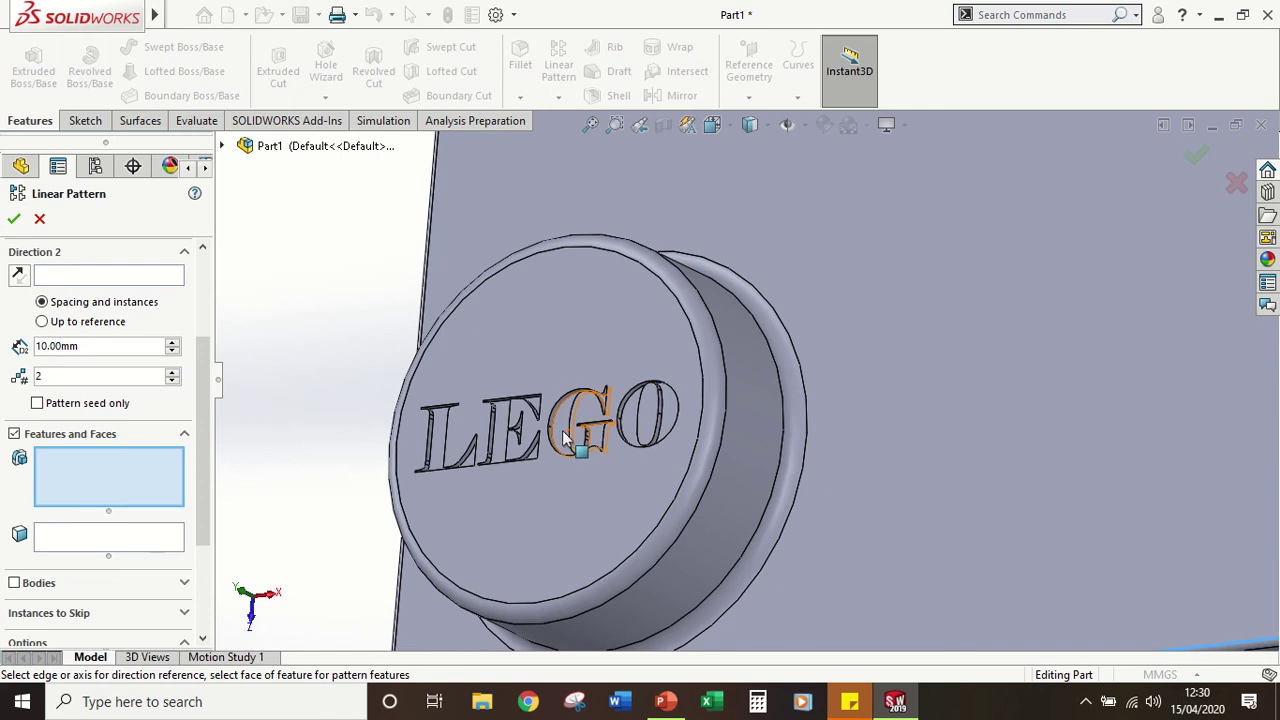
pyautogui.click(565, 437)
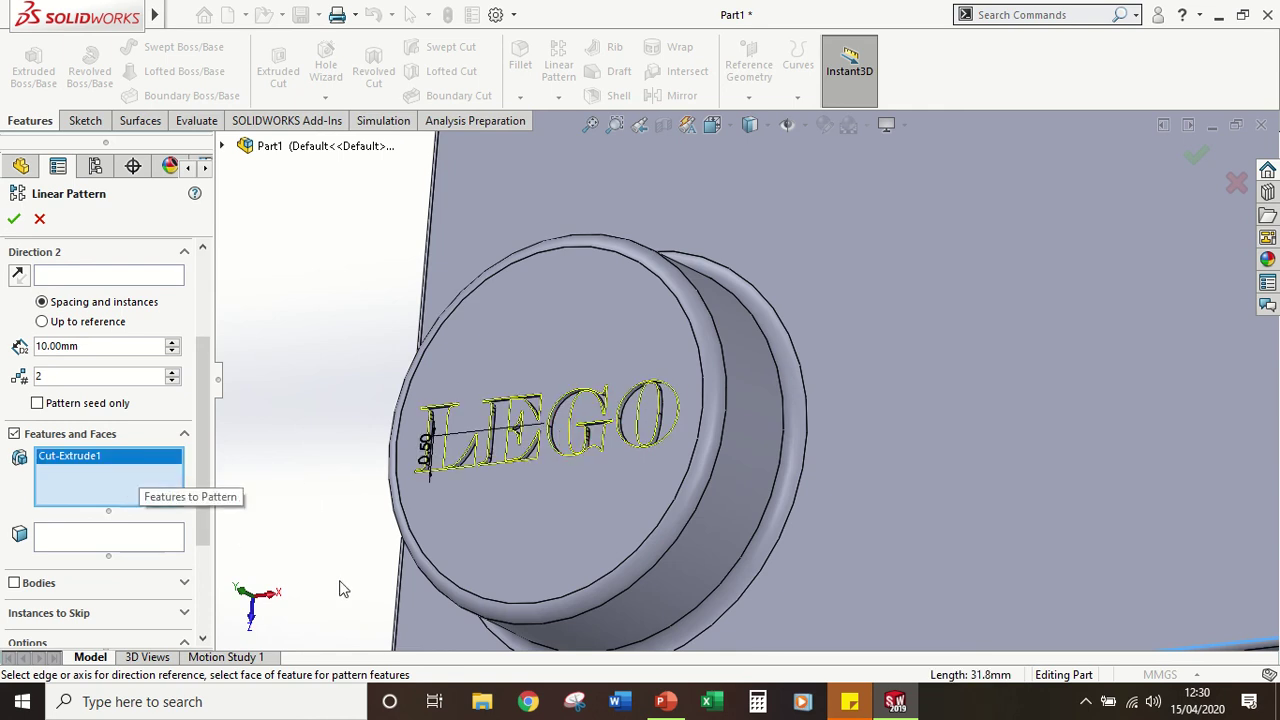
pyautogui.click(640, 508)
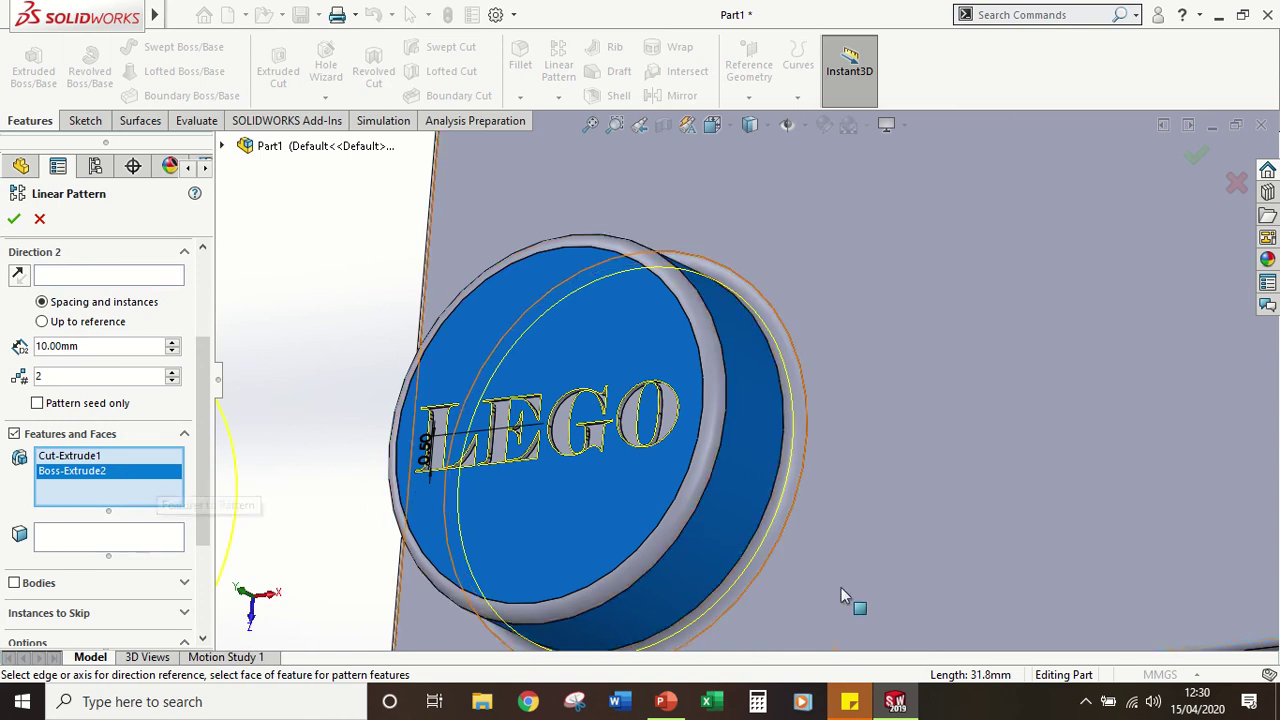
pyautogui.click(797, 483)
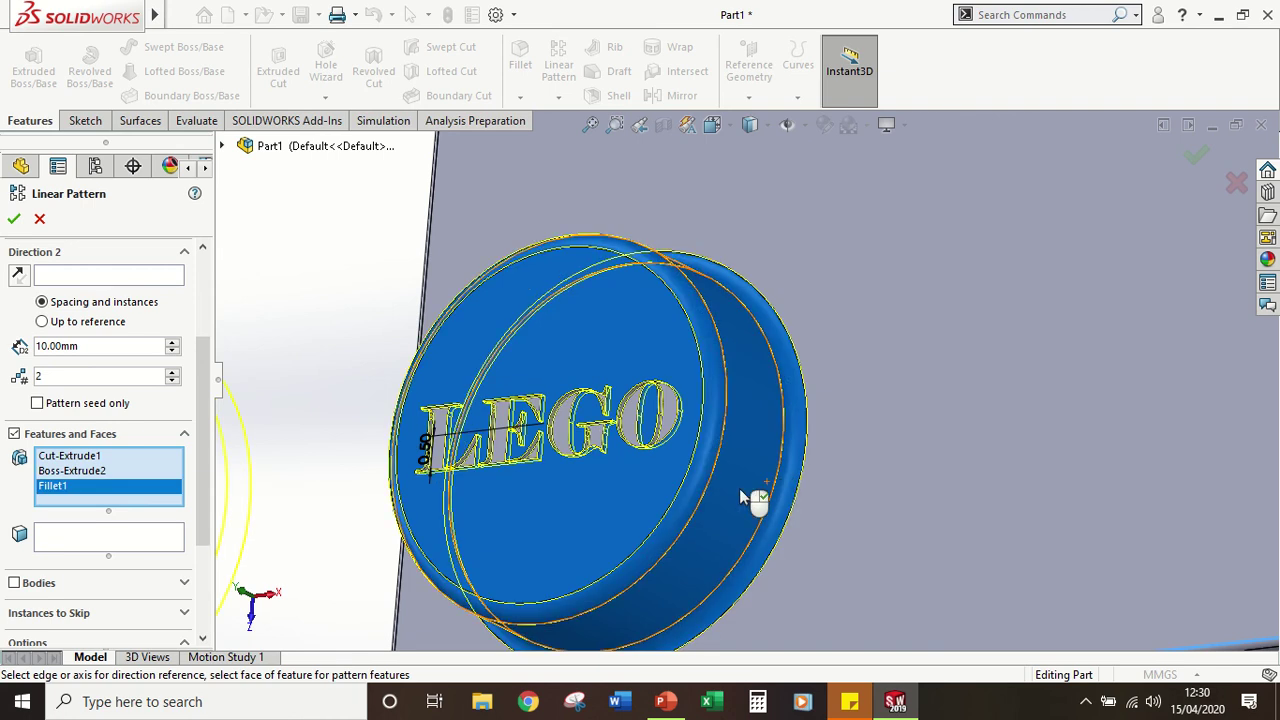
# Step: Reverse the pattern's first direction so the four studs run along the block, and set their spacing to 8 mm
pyautogui.scroll(5, 770, 545)
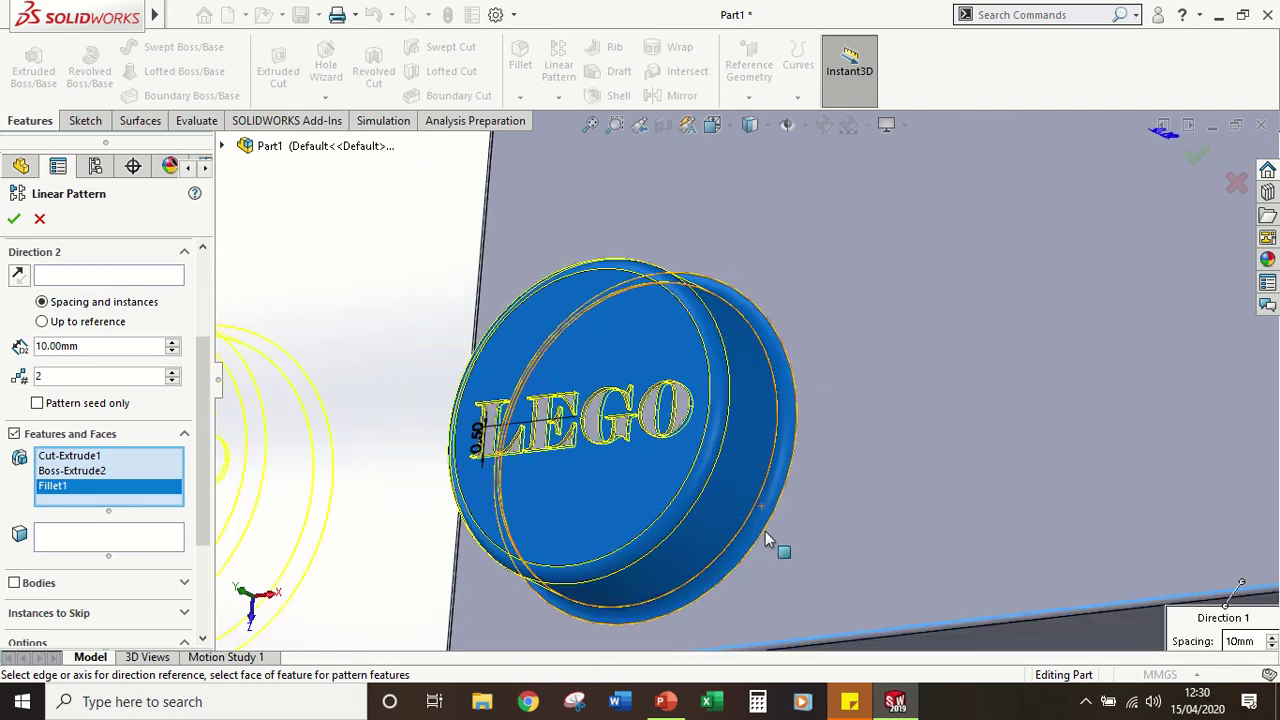
pyautogui.scroll(2, 775, 505)
pyautogui.moveTo(777, 503); pyautogui.dragTo(841, 494, button='middle')
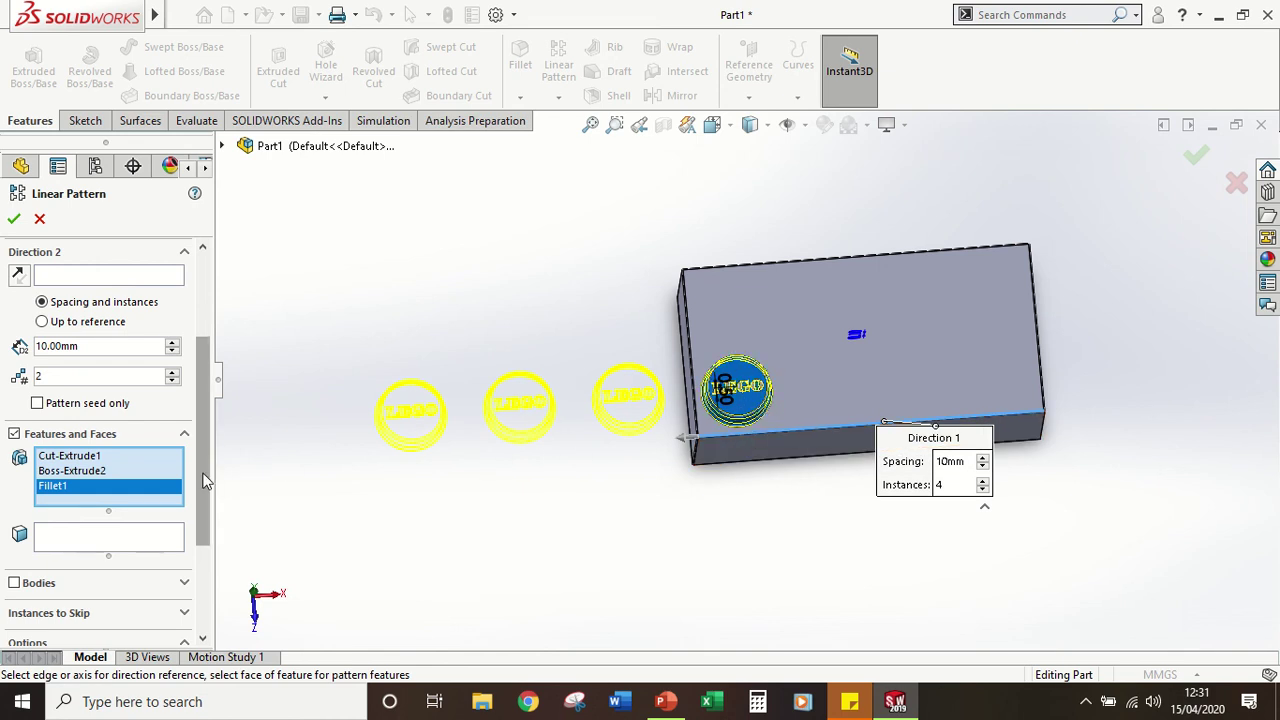
pyautogui.moveTo(203, 477); pyautogui.dragTo(222, 370)
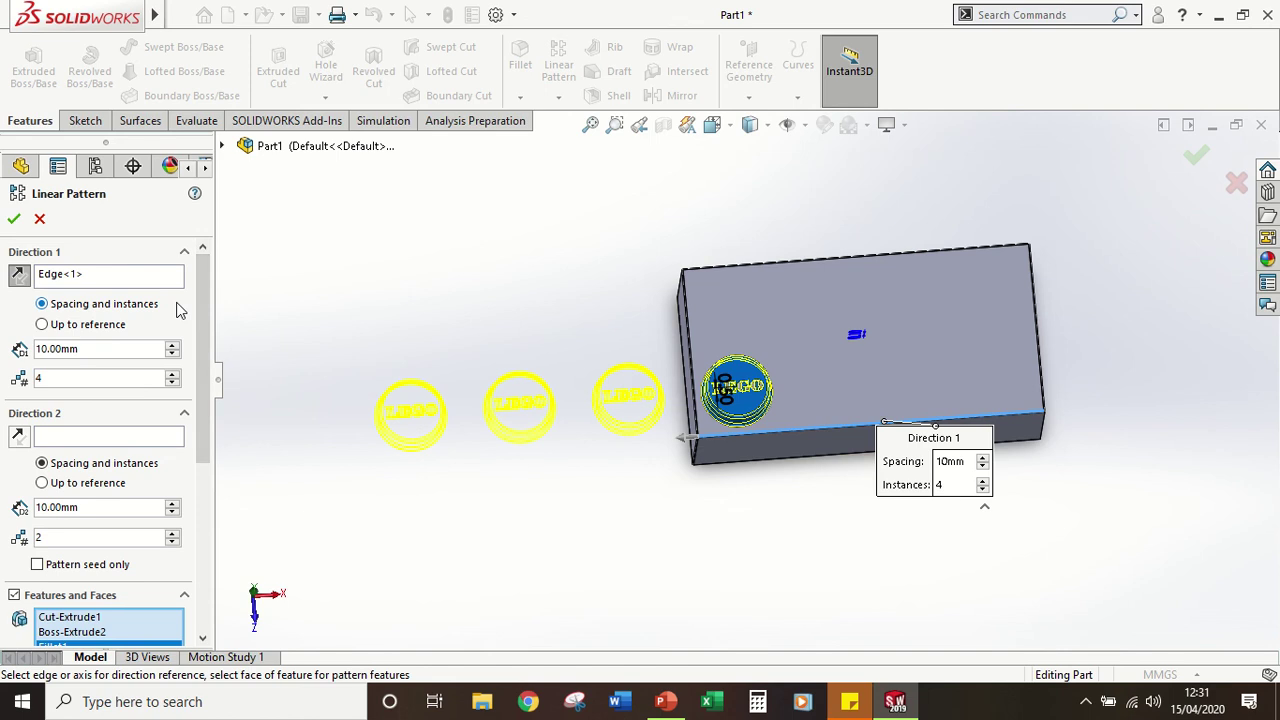
pyautogui.click(18, 275)
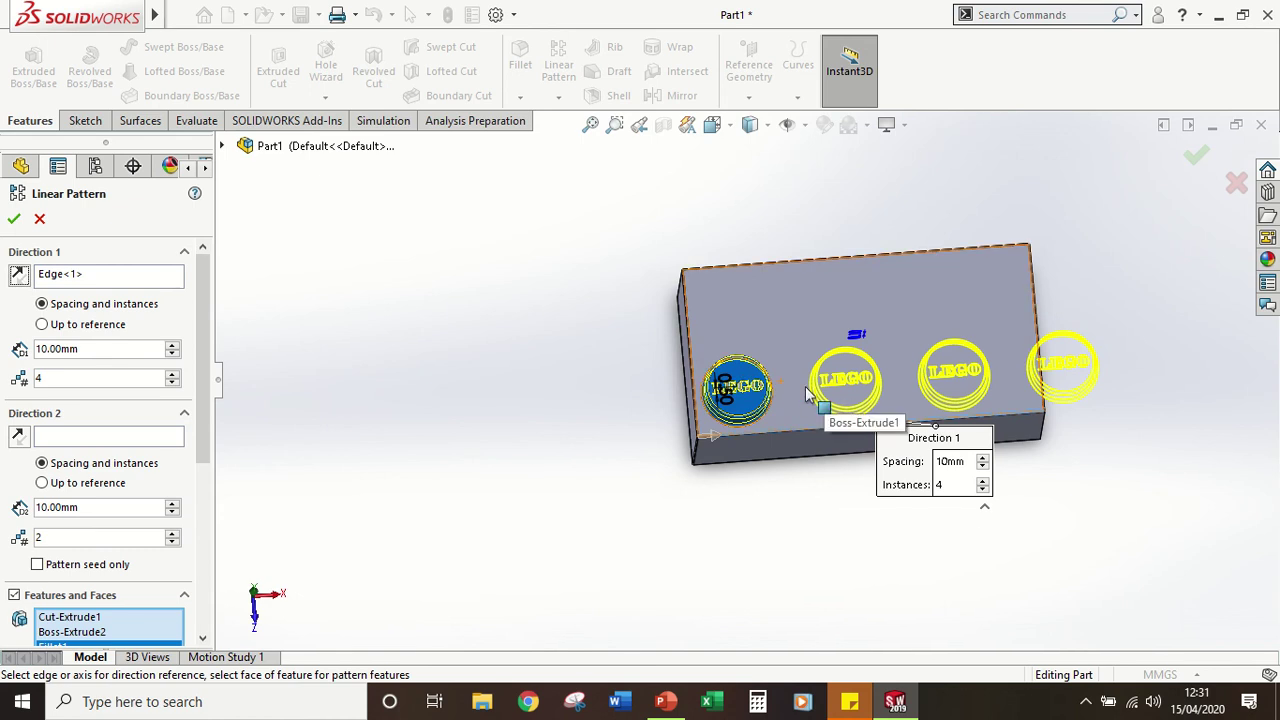
pyautogui.click(128, 349)
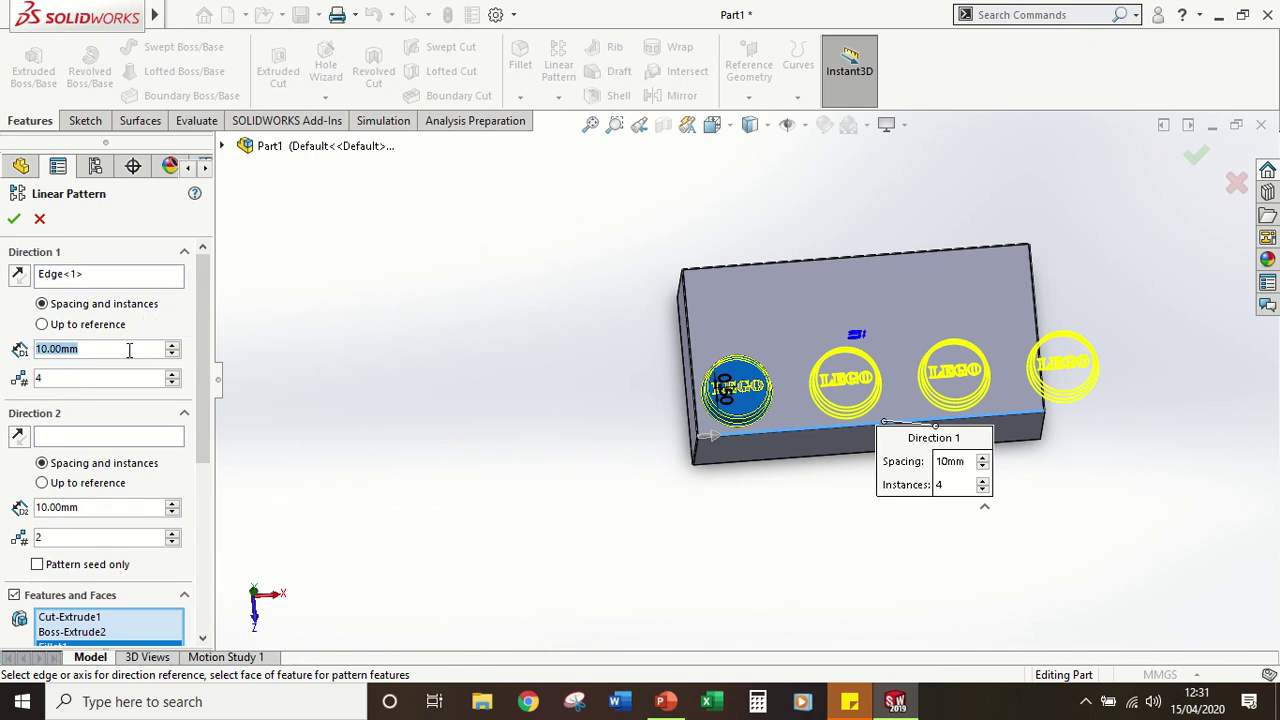
pyautogui.write('8')
pyautogui.press('Return')
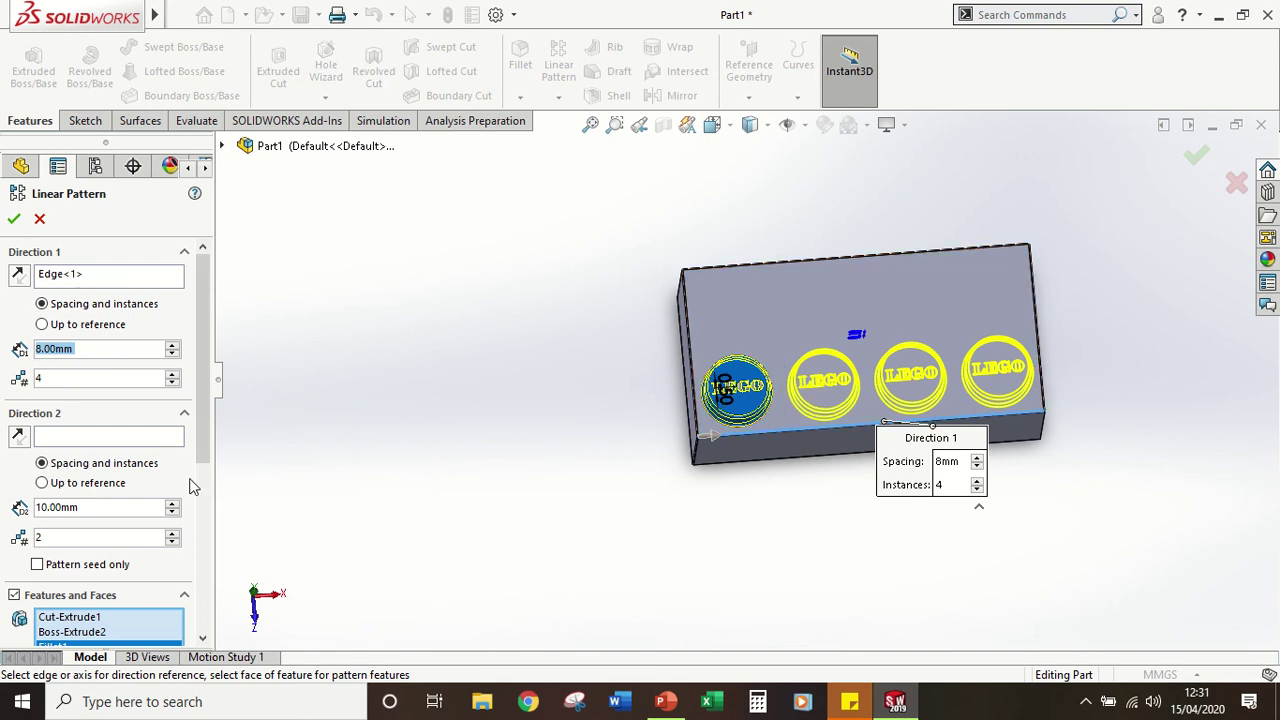
# Step: Add a second pattern direction along the block's short edge with two instances at 8 mm spacing, reverse it onto the block and finish the pattern
pyautogui.click(94, 436)
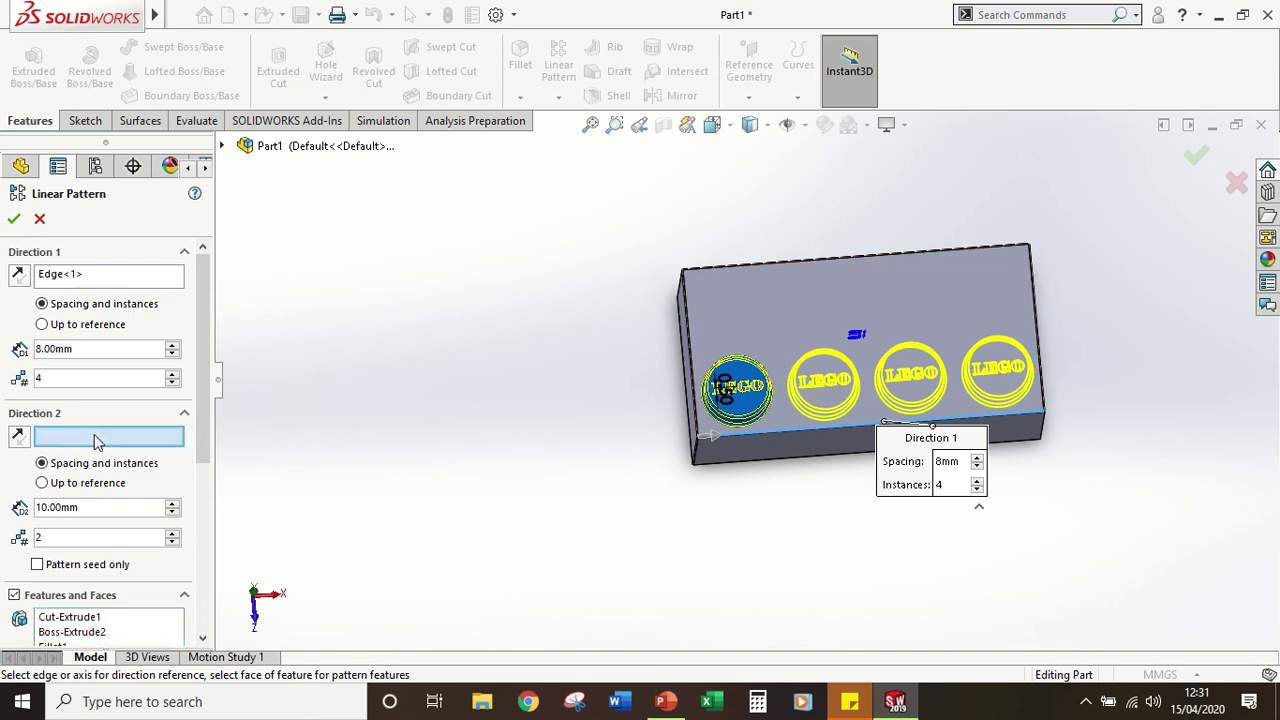
pyautogui.click(691, 334)
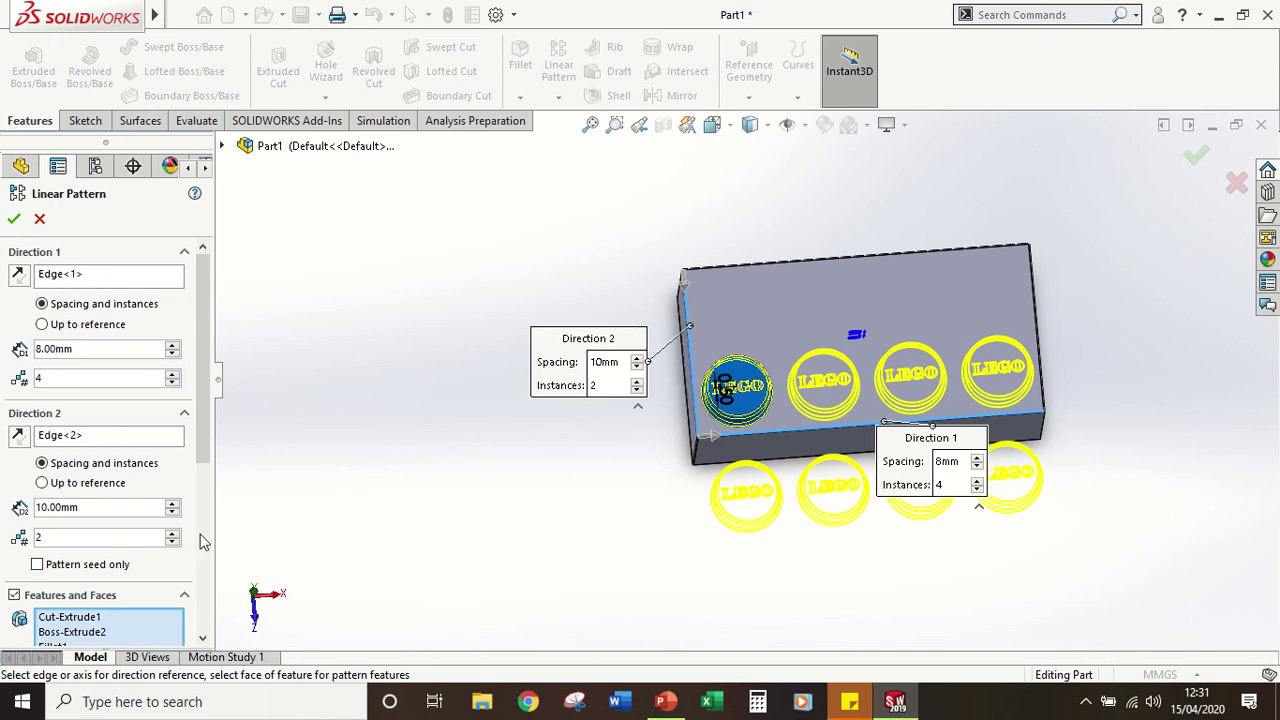
pyautogui.doubleClick(94, 507)
pyautogui.write('8')
pyautogui.press('Return')
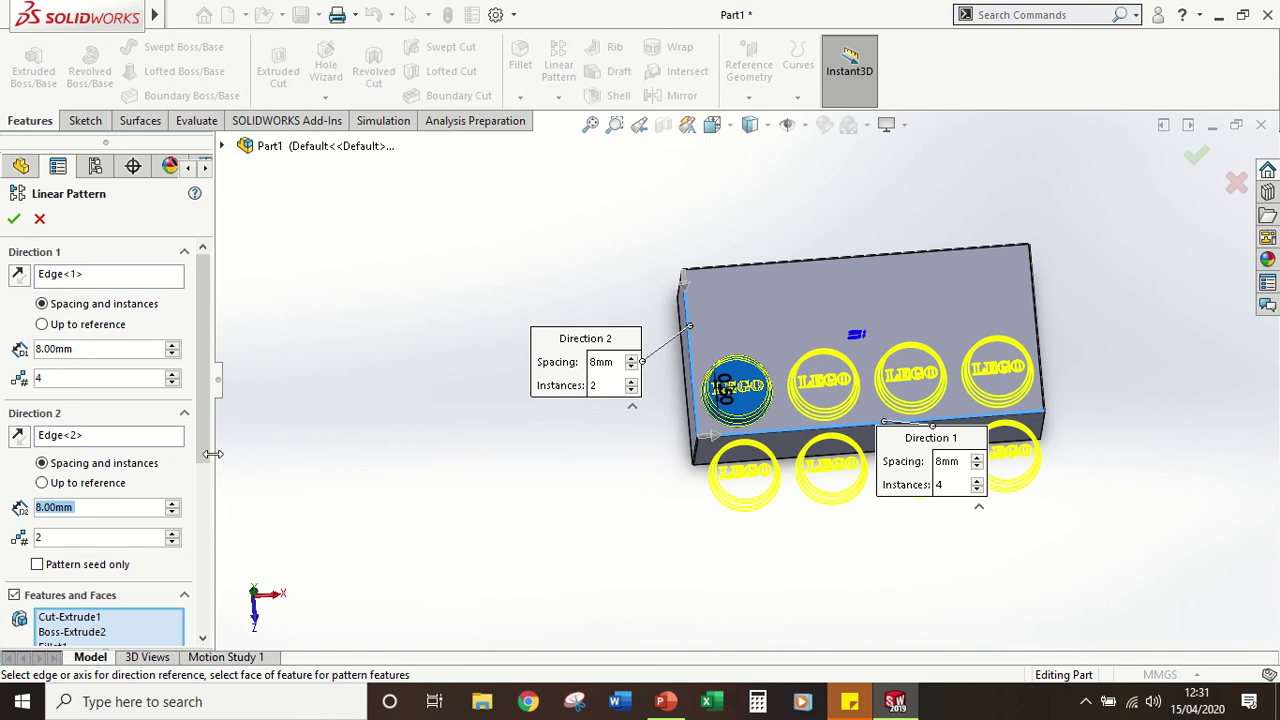
pyautogui.click(20, 437)
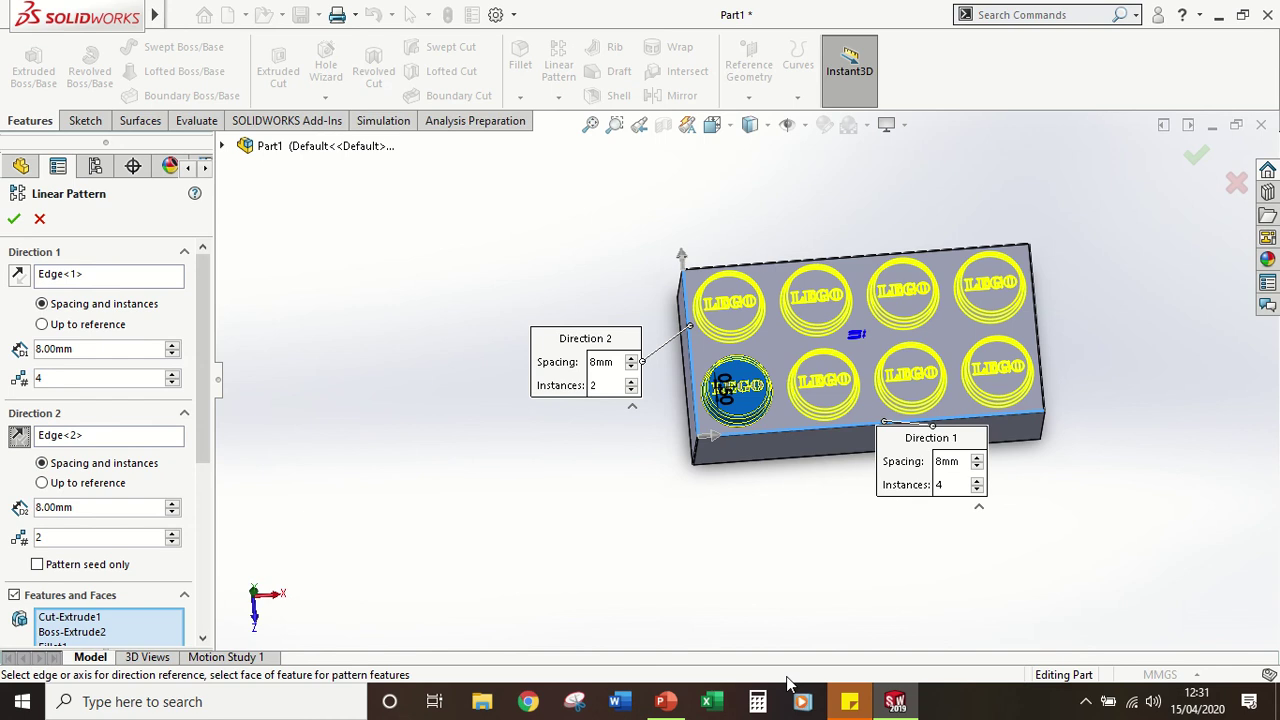
pyautogui.click(14, 218)
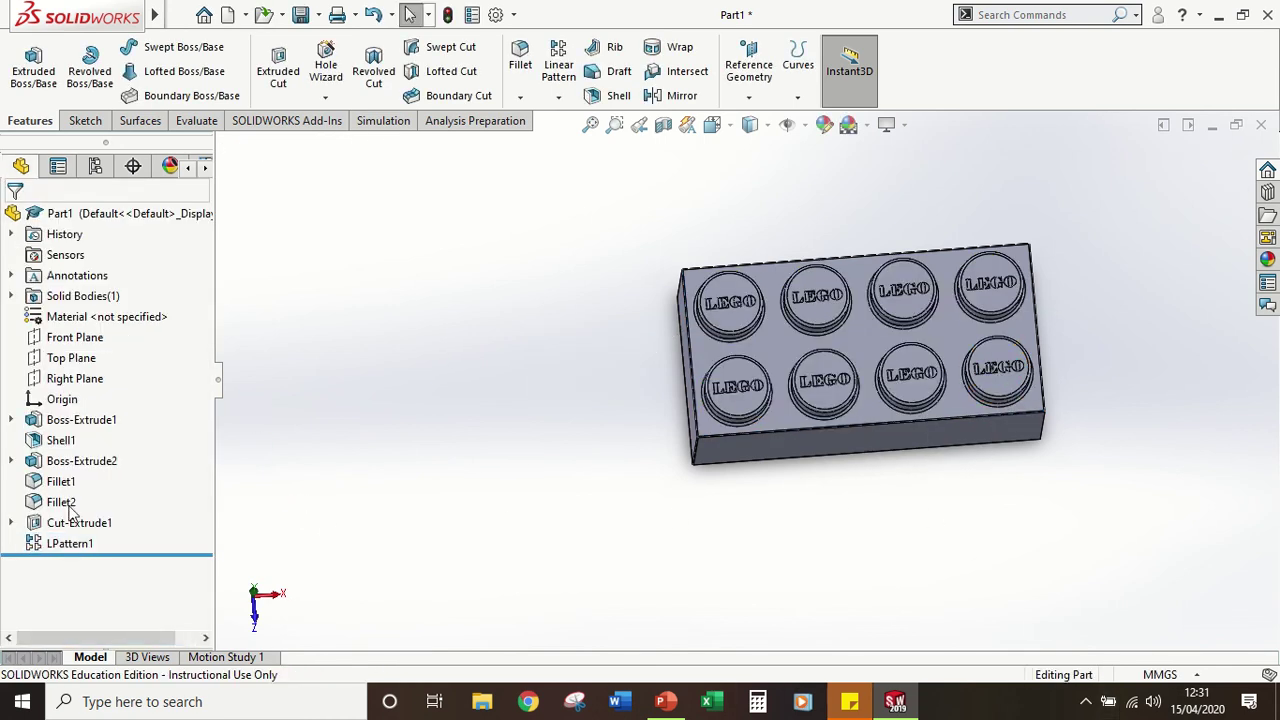
# Step: Open a new sketch on the inner floor face of the shelled block, seen in the Bottom view
pyautogui.moveTo(860, 346); pyautogui.dragTo(814, 229, button='middle')
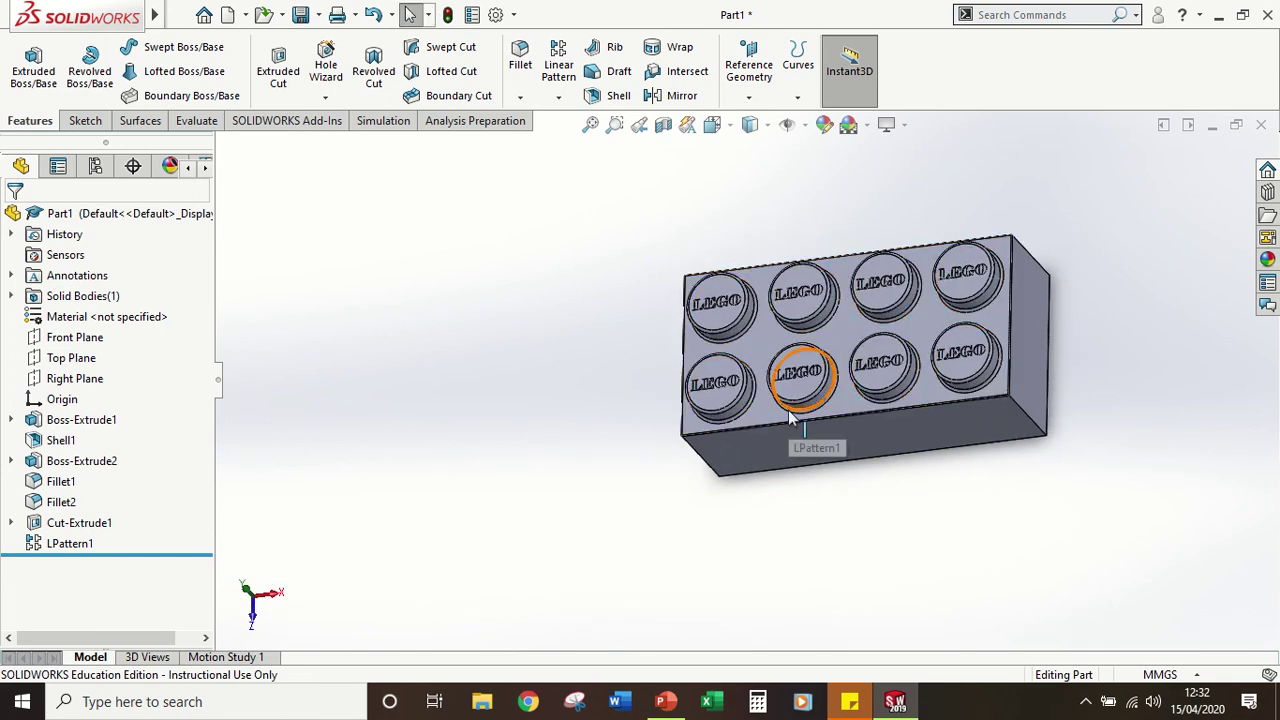
pyautogui.press('space')
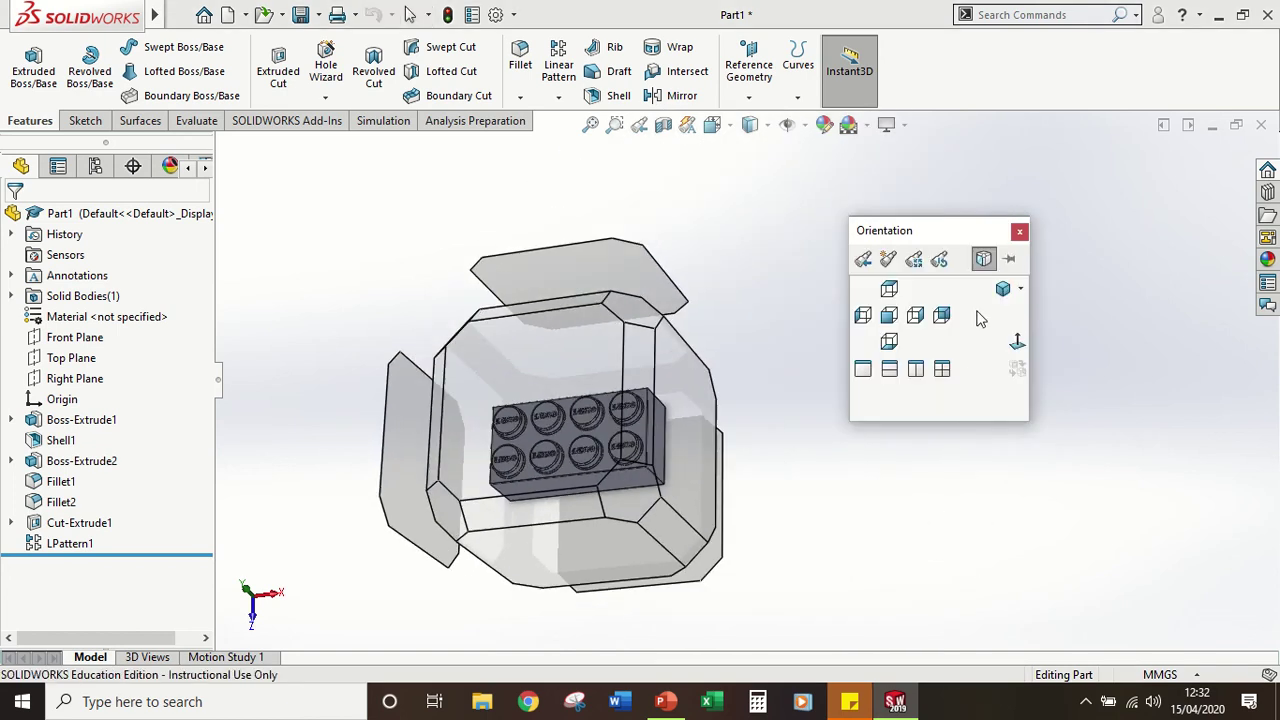
pyautogui.click(1003, 288)
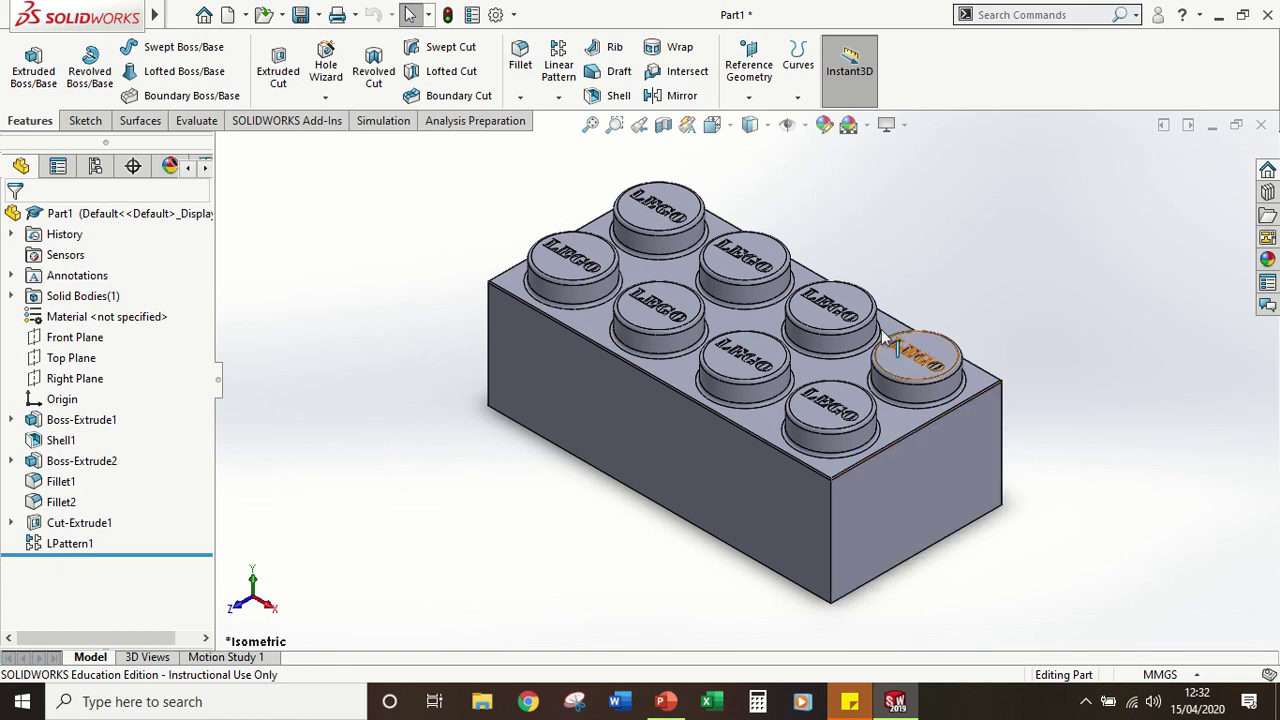
pyautogui.press('space')
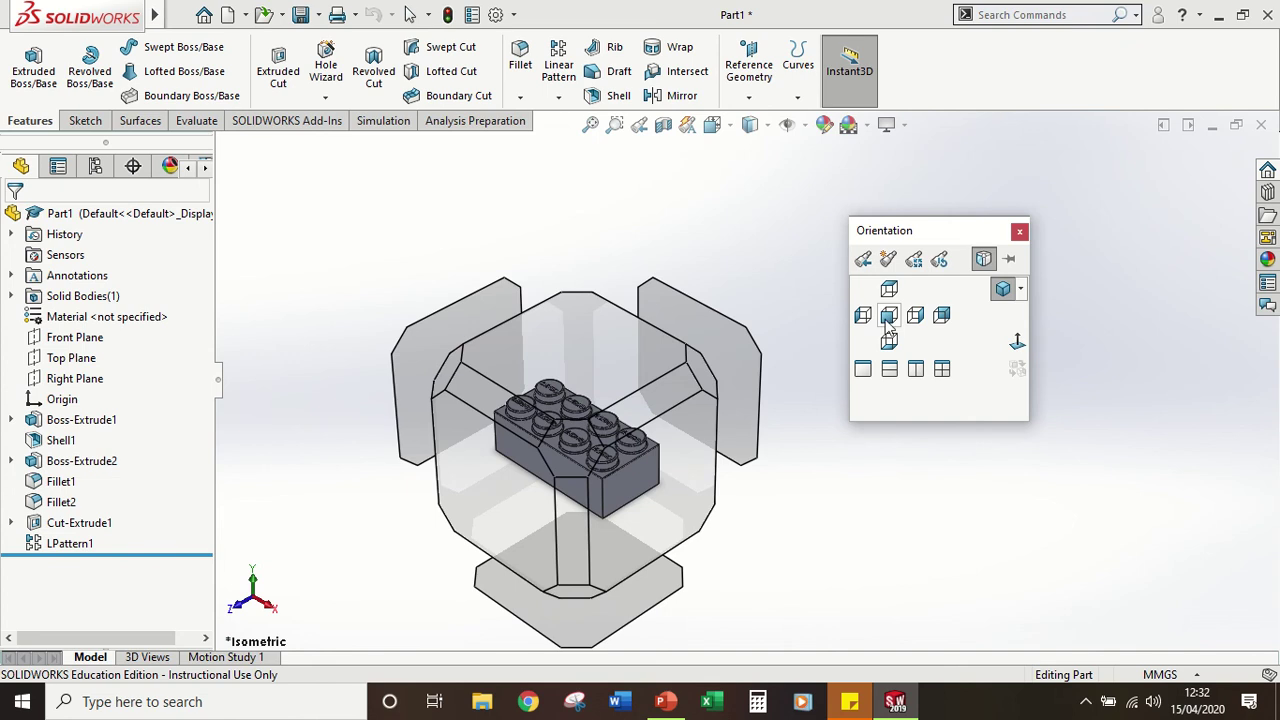
pyautogui.click(890, 342)
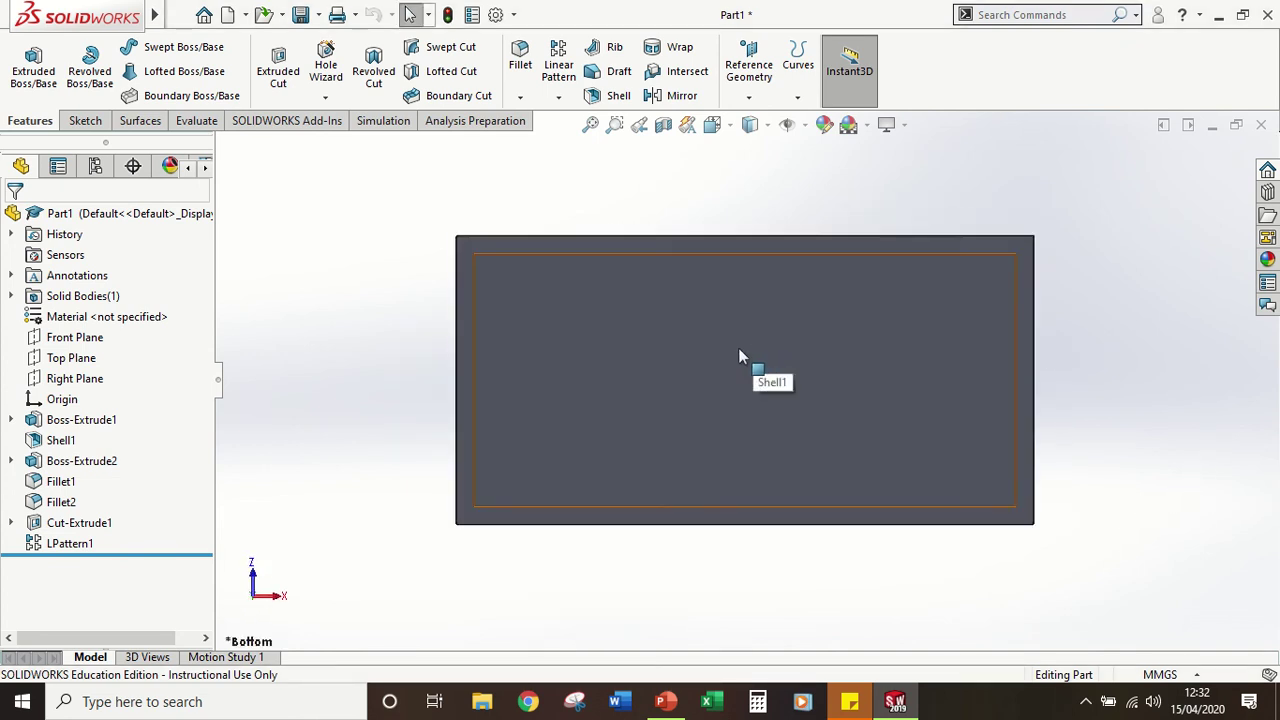
pyautogui.click(707, 355)
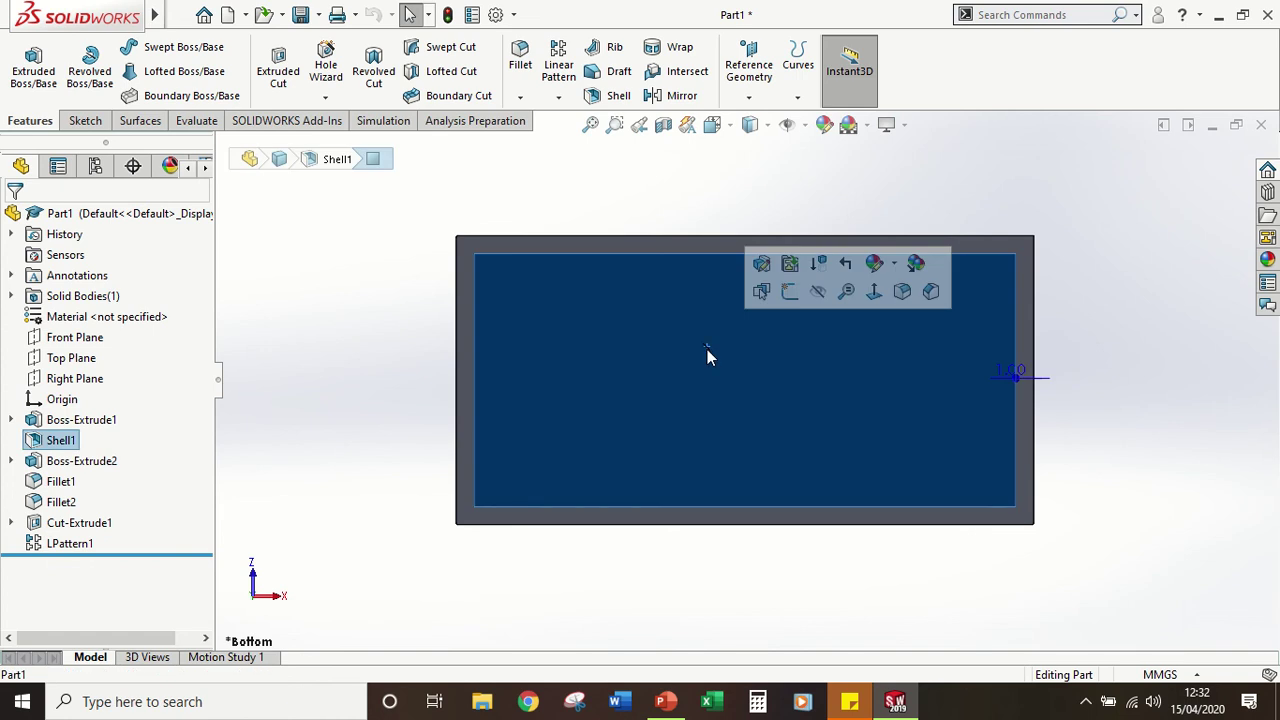
pyautogui.click(84, 120)
pyautogui.click(28, 70)
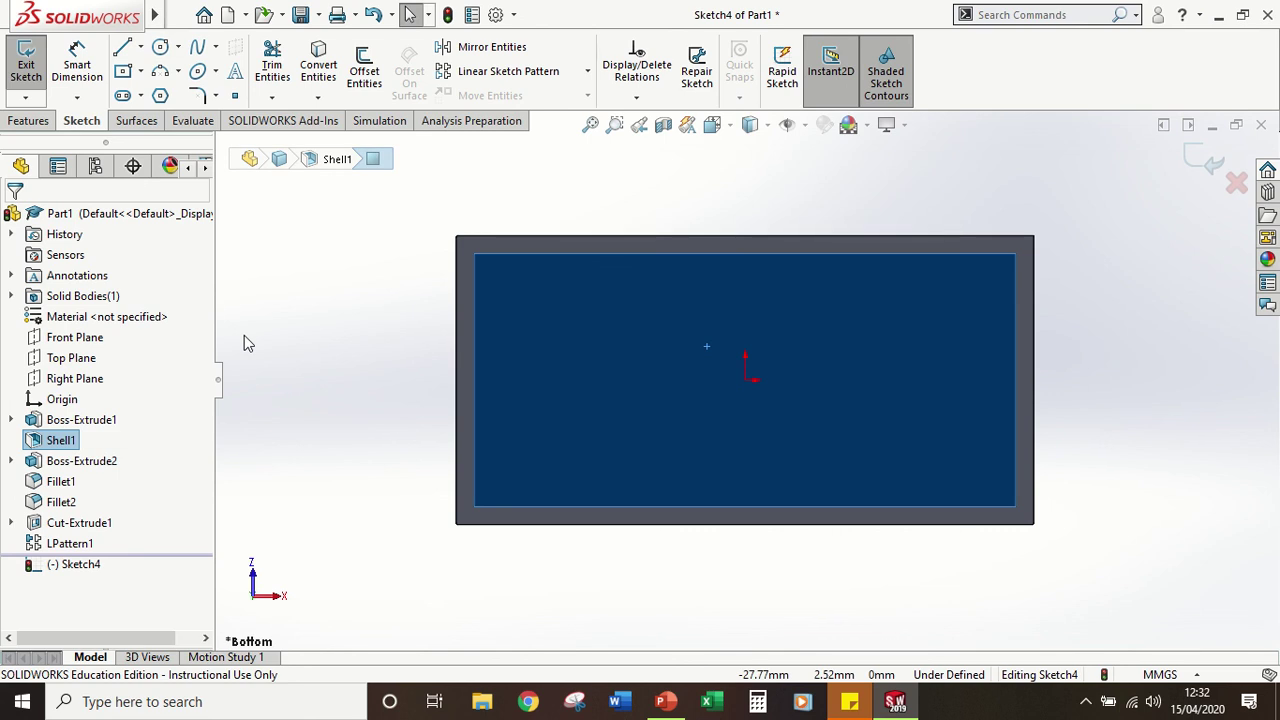
# Step: Switch the model display to Wireframe and clear the face selection
pyautogui.click(760, 126)
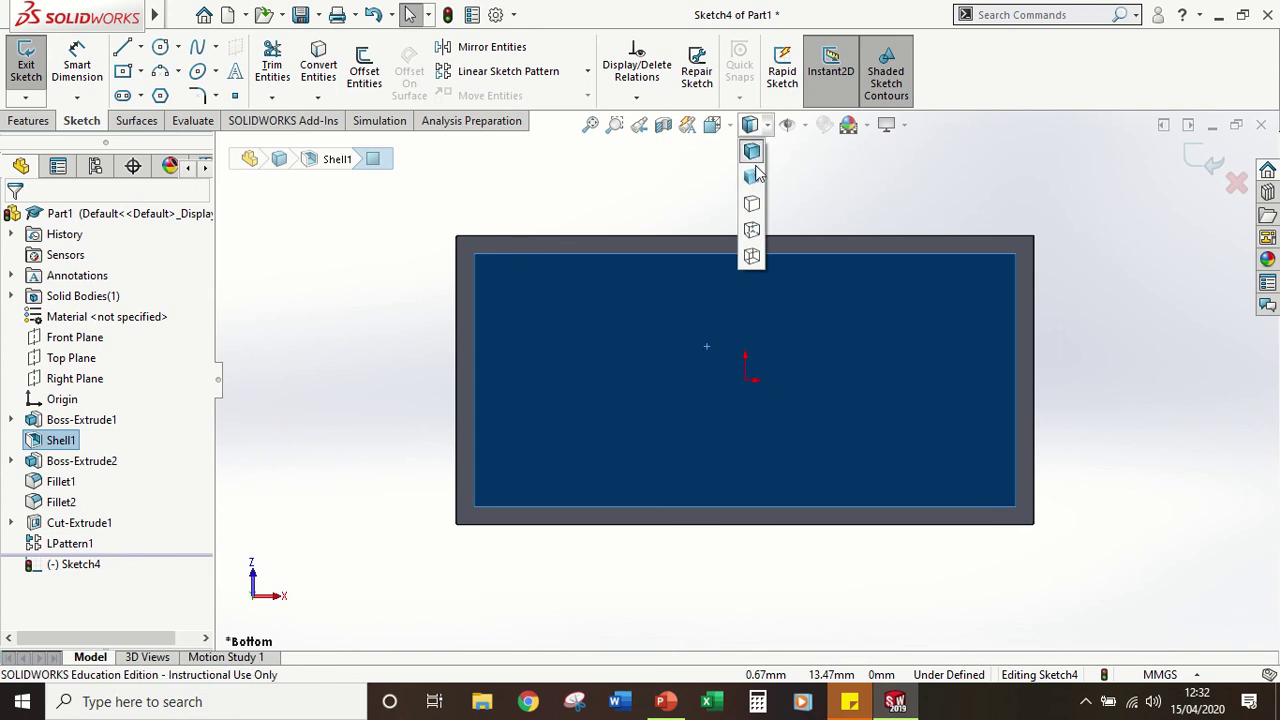
pyautogui.click(752, 253)
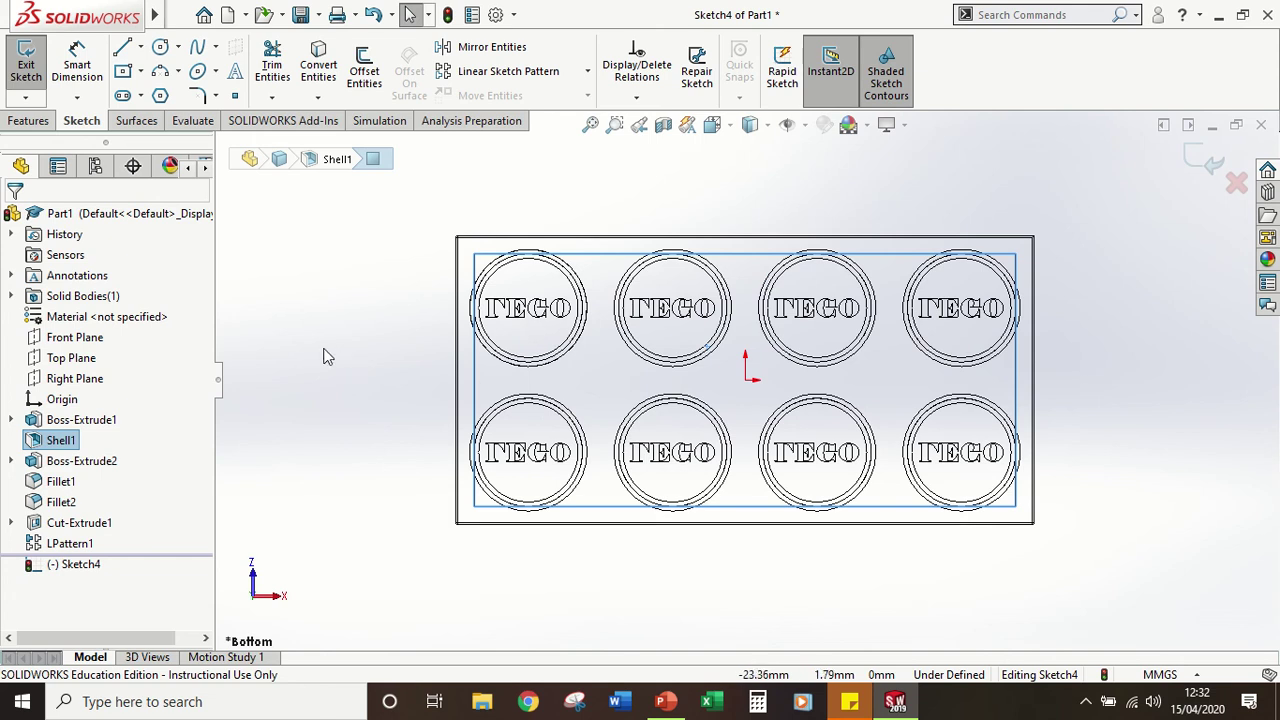
pyautogui.press('Escape')
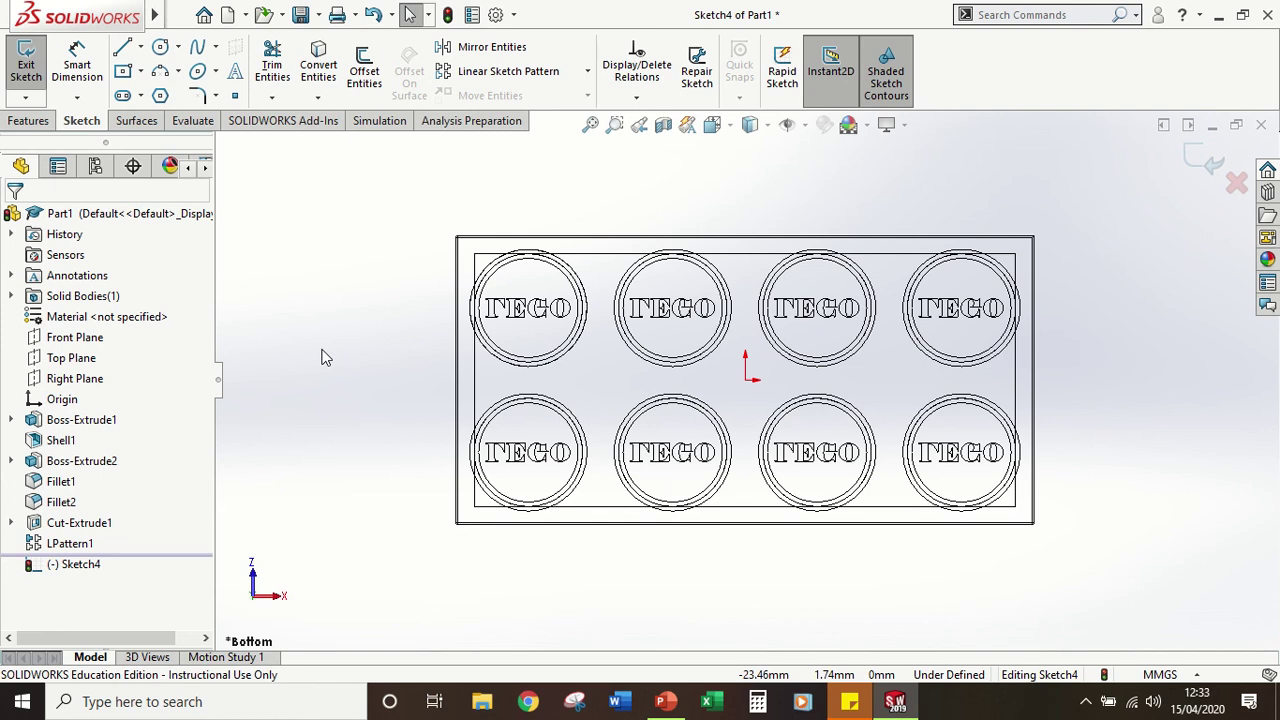
# Step: Try a three-point perimeter circle against the studs at the block's left end, and undo it
pyautogui.click(178, 48)
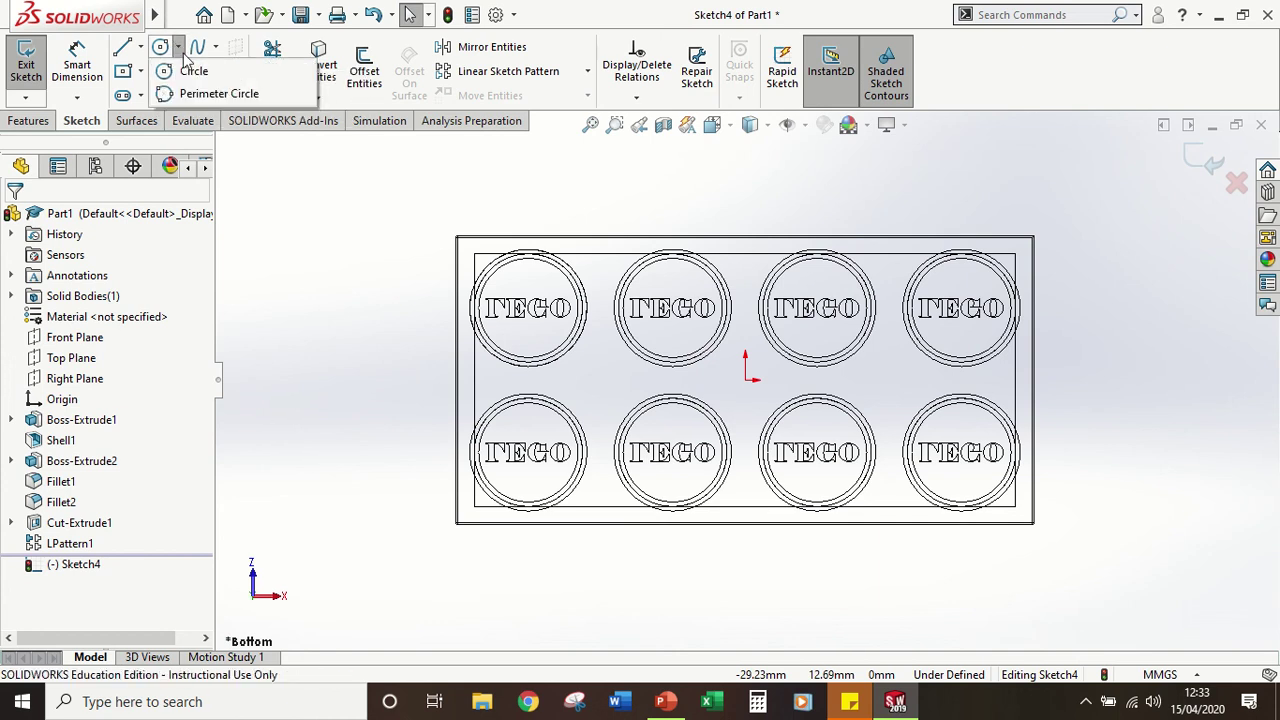
pyautogui.click(214, 93)
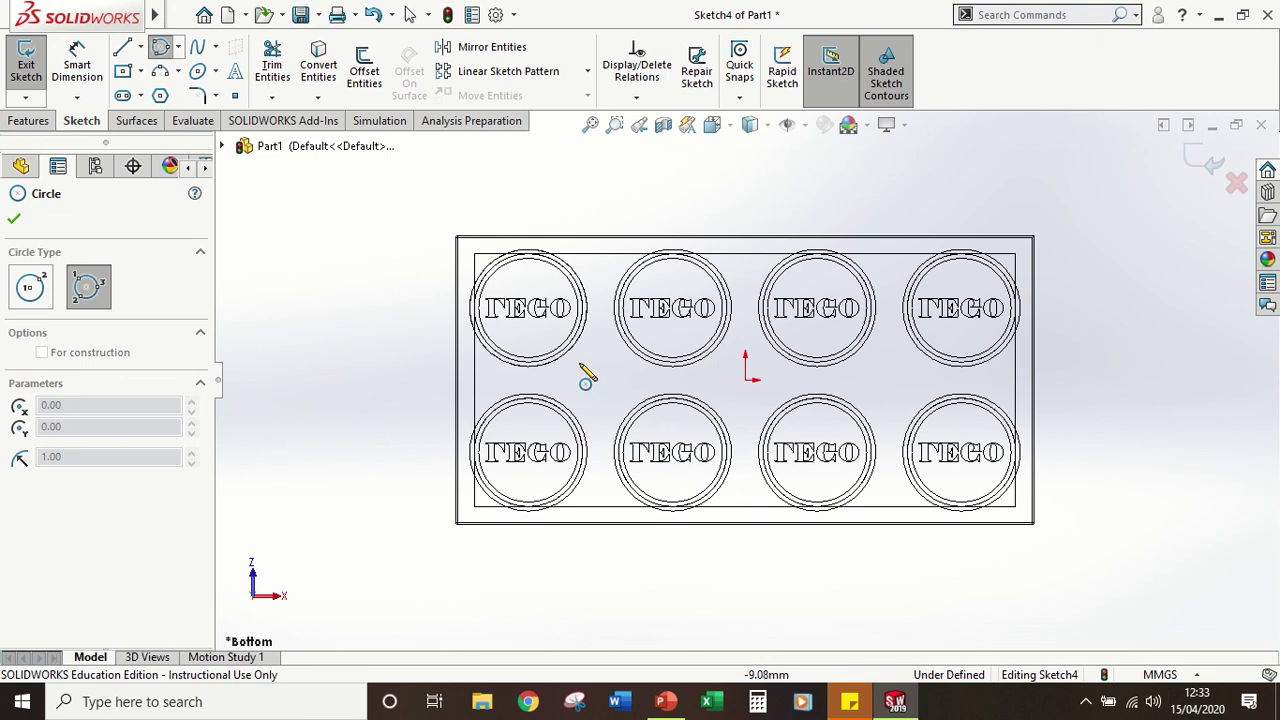
pyautogui.scroll(-5, 594, 380)
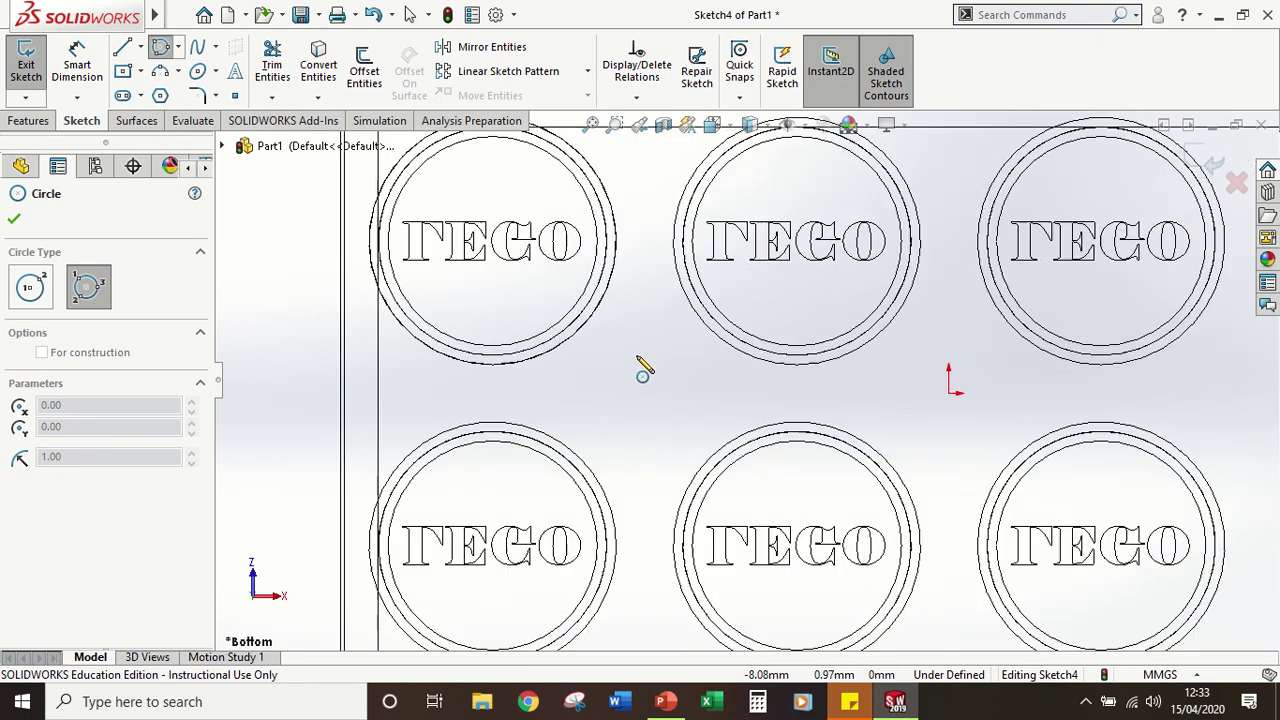
pyautogui.click(575, 340)
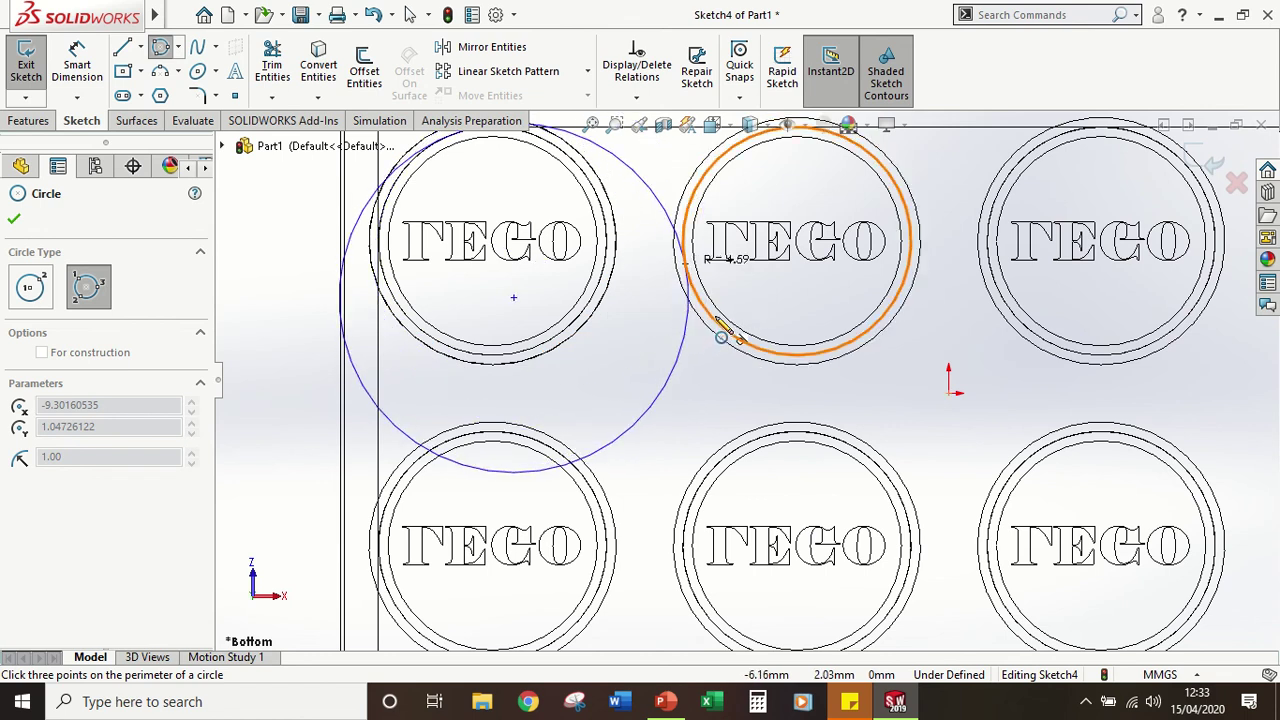
pyautogui.click(714, 319)
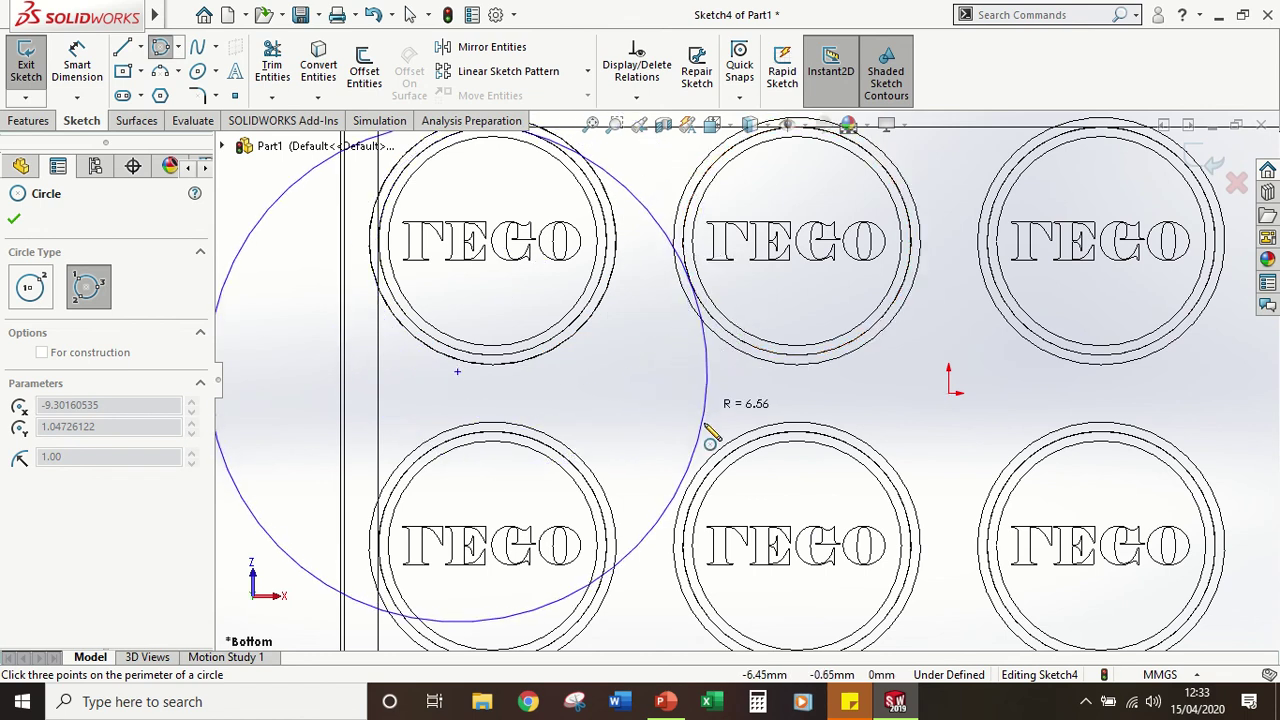
pyautogui.click(715, 478)
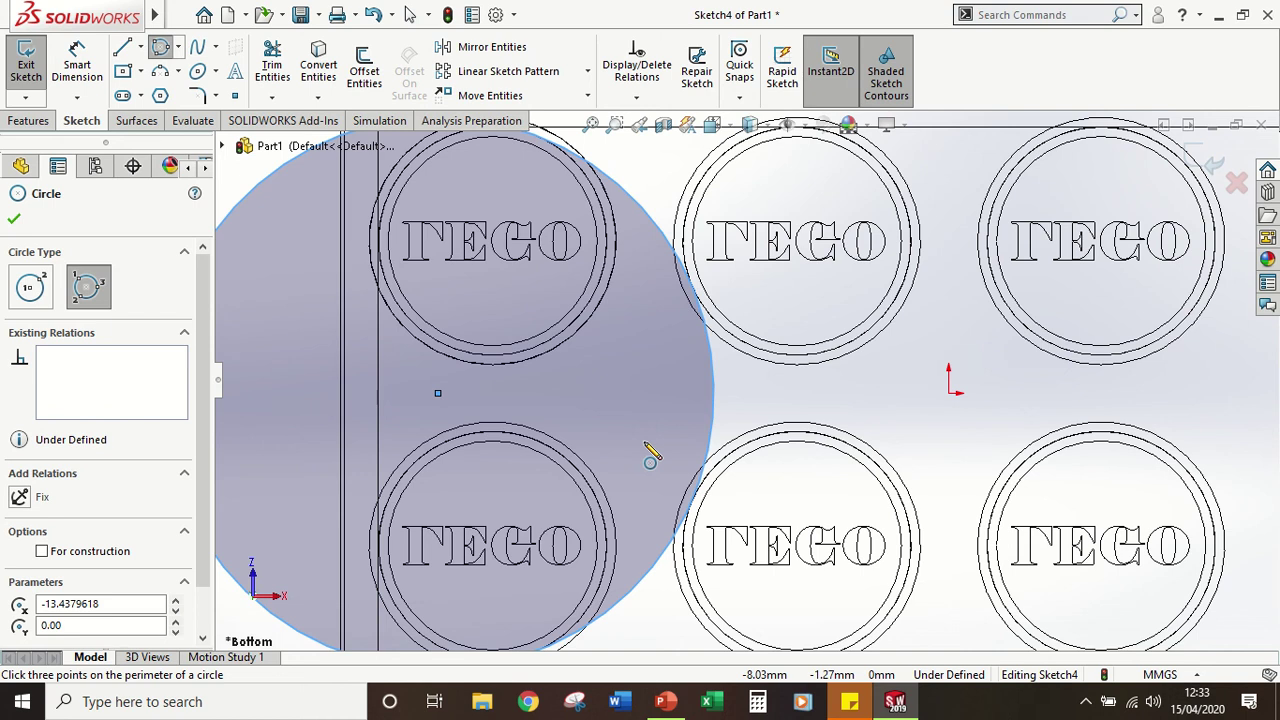
pyautogui.press('Escape')
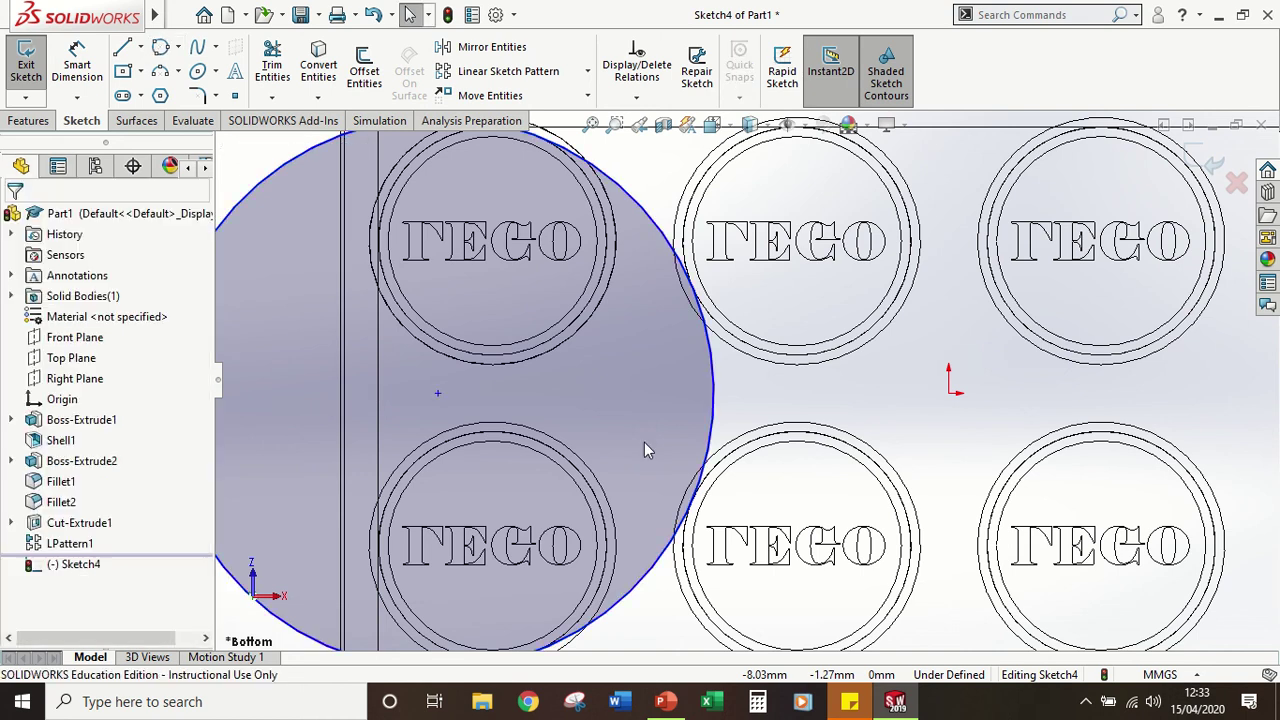
pyautogui.click(374, 14)
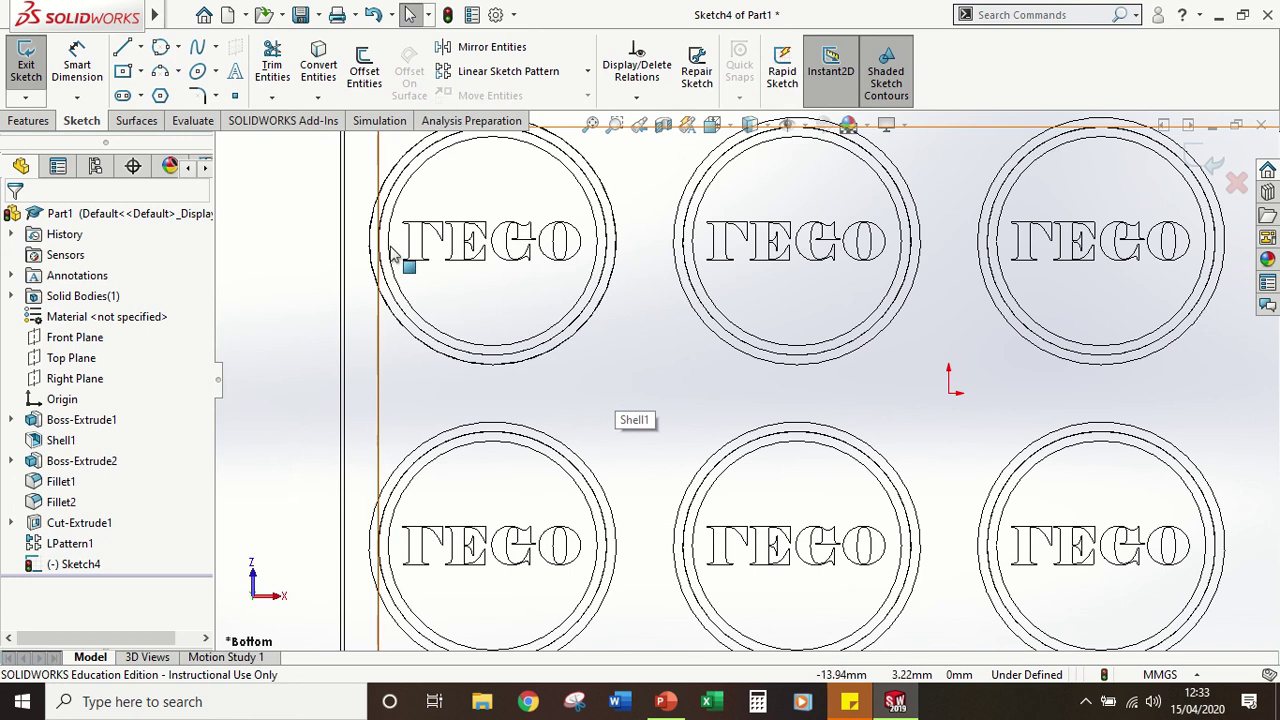
pyautogui.click(180, 47)
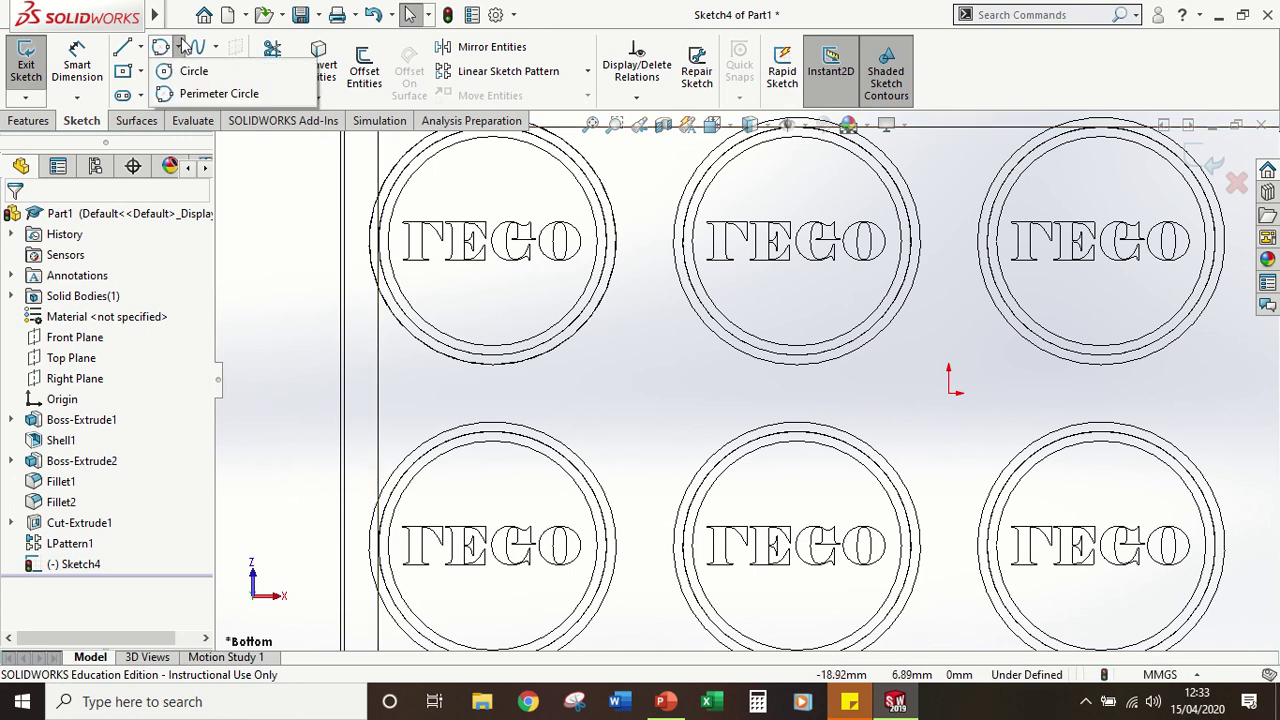
pyautogui.click(203, 94)
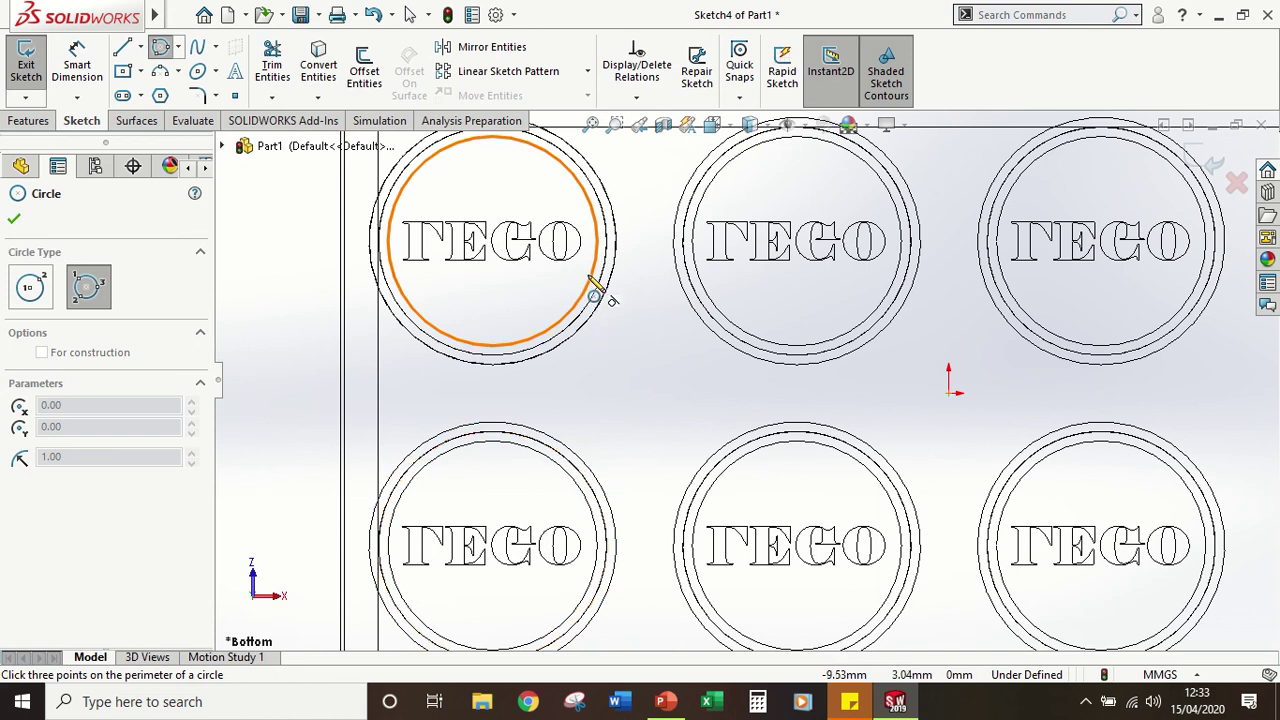
pyautogui.press('Escape')
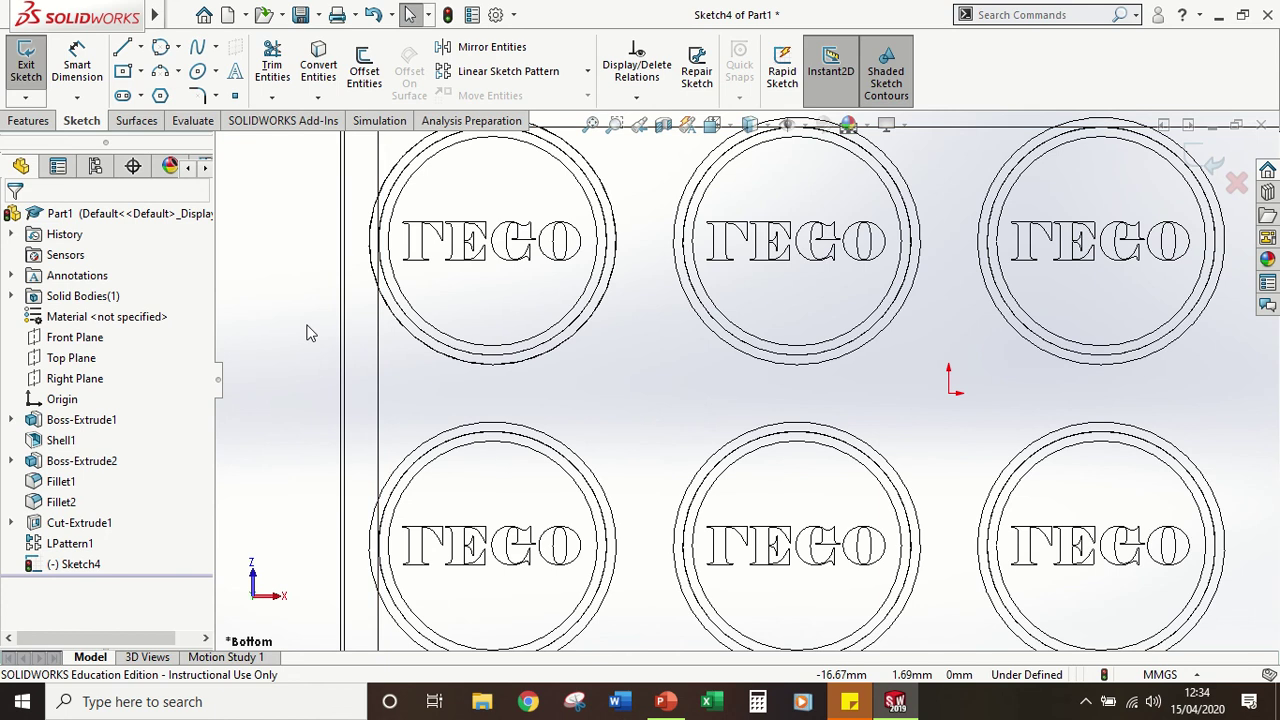
# Step: Draw a perimeter circle of about 2.66 mm radius in the gap between the four leftmost studs, touching three of their middle circular edges
pyautogui.click(178, 47)
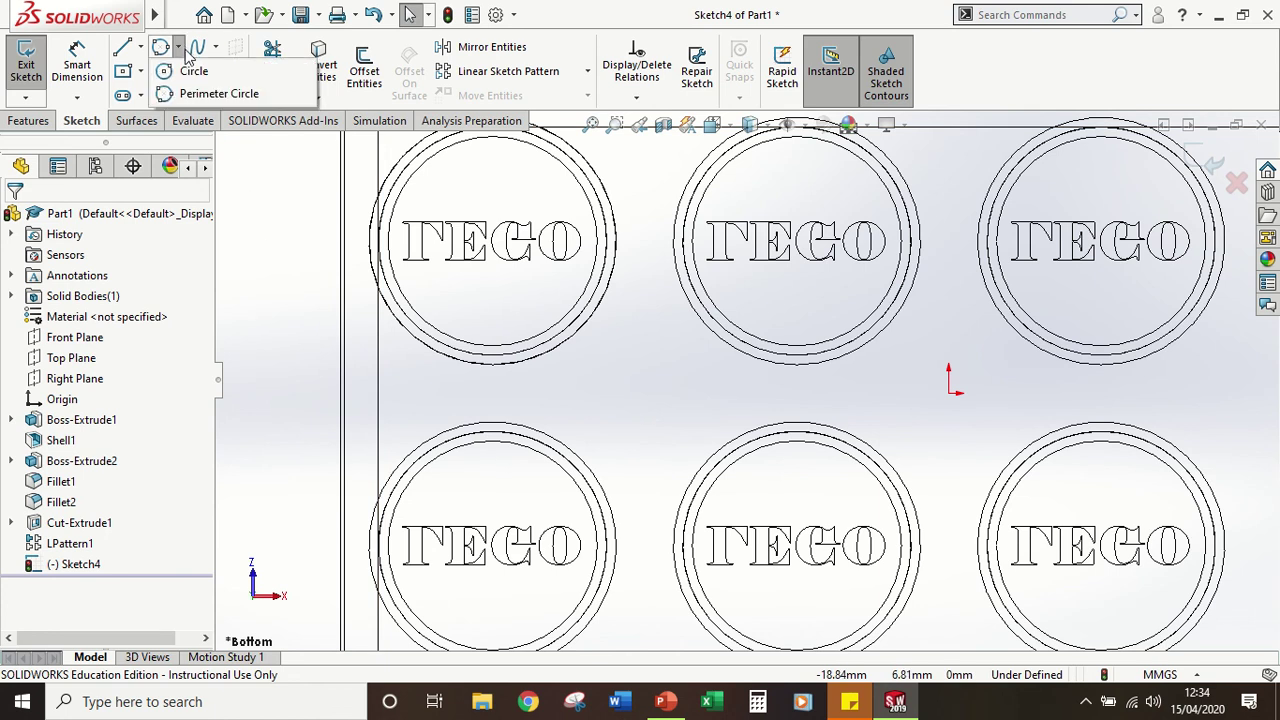
pyautogui.click(190, 94)
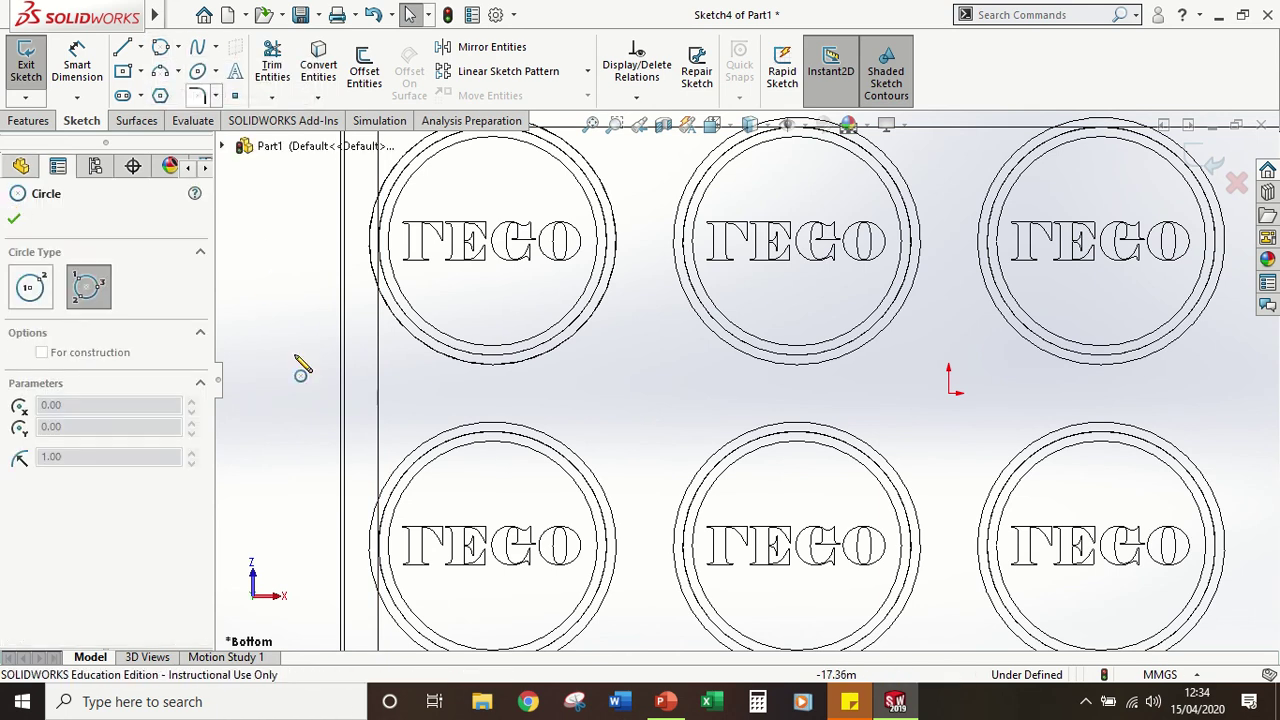
pyautogui.click(544, 444)
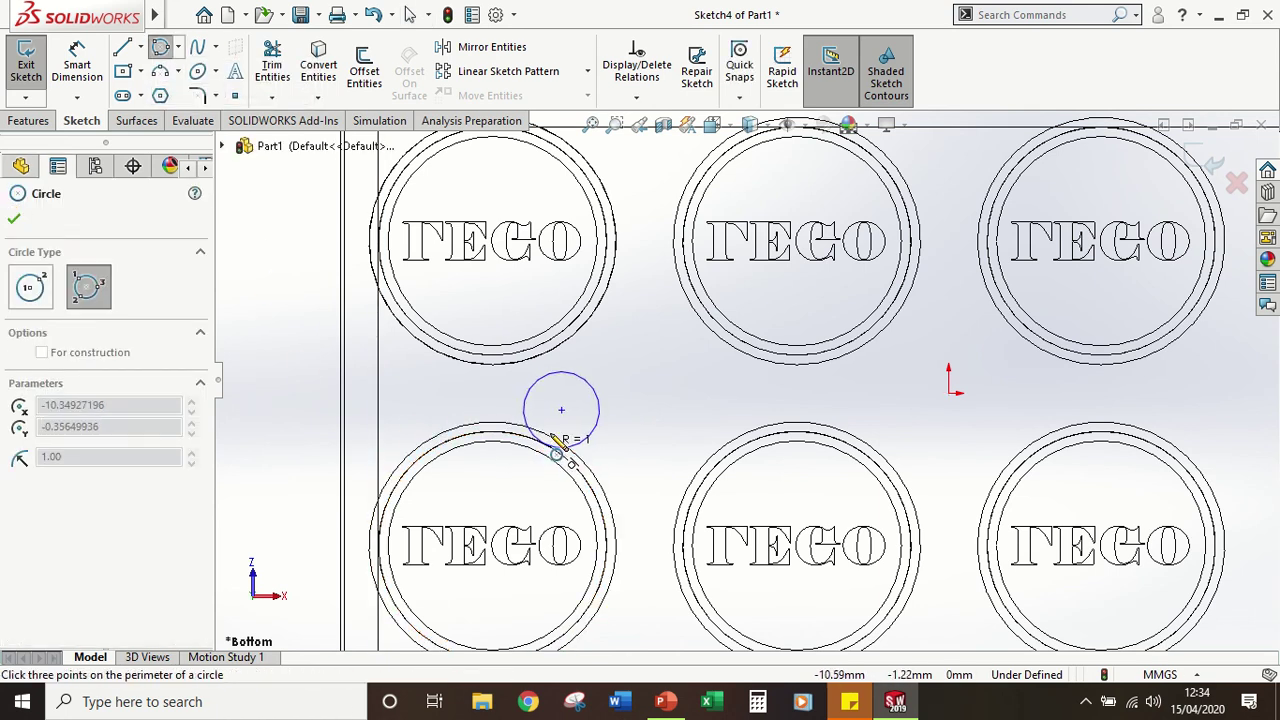
pyautogui.click(593, 325)
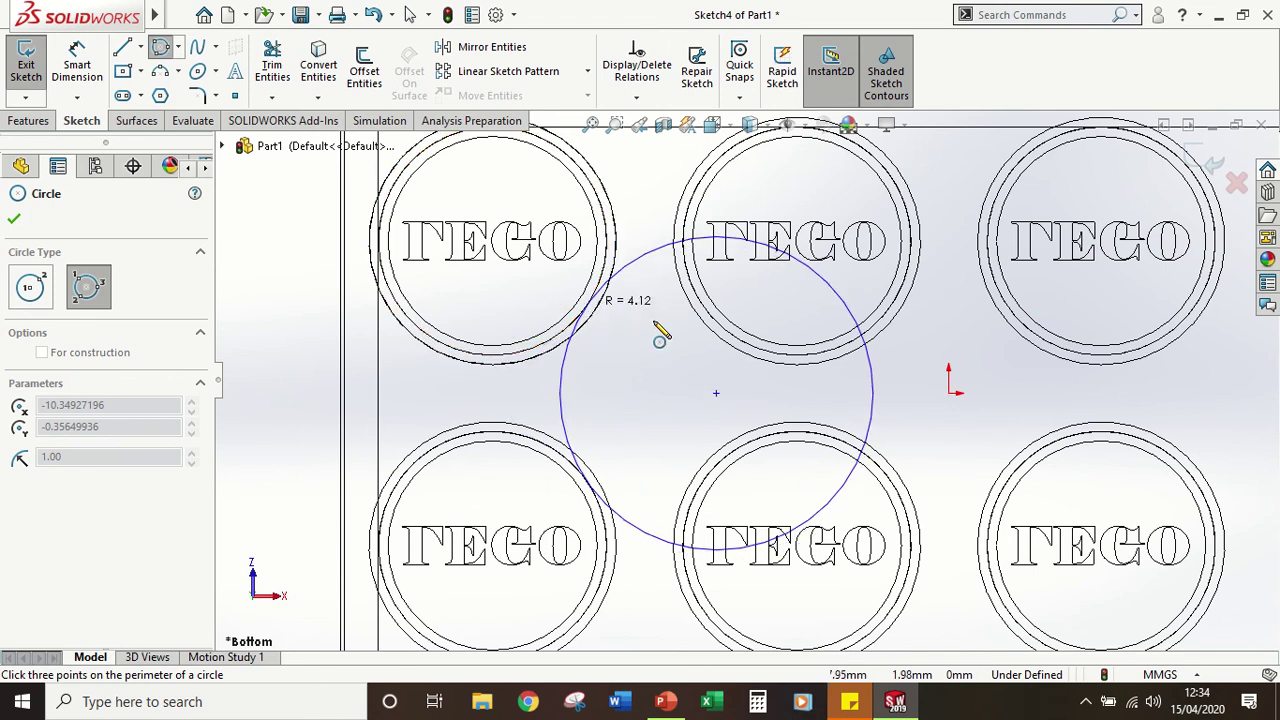
pyautogui.click(725, 342)
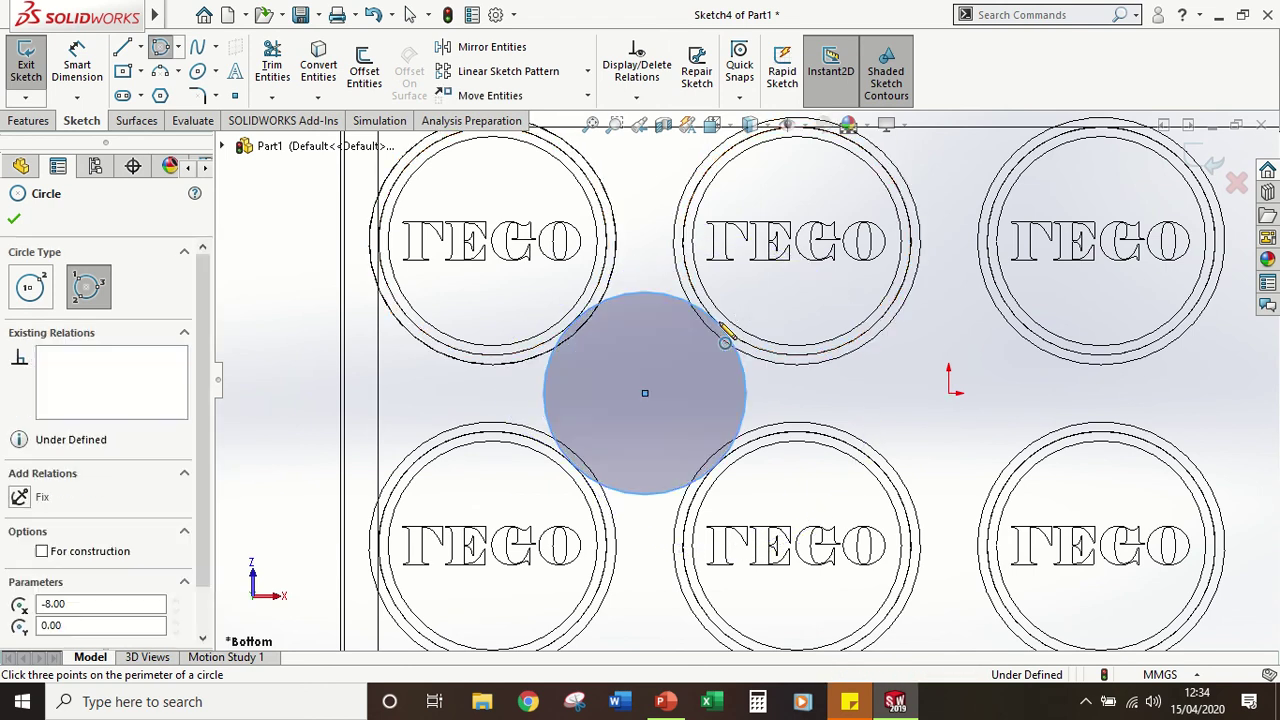
pyautogui.press('Escape')
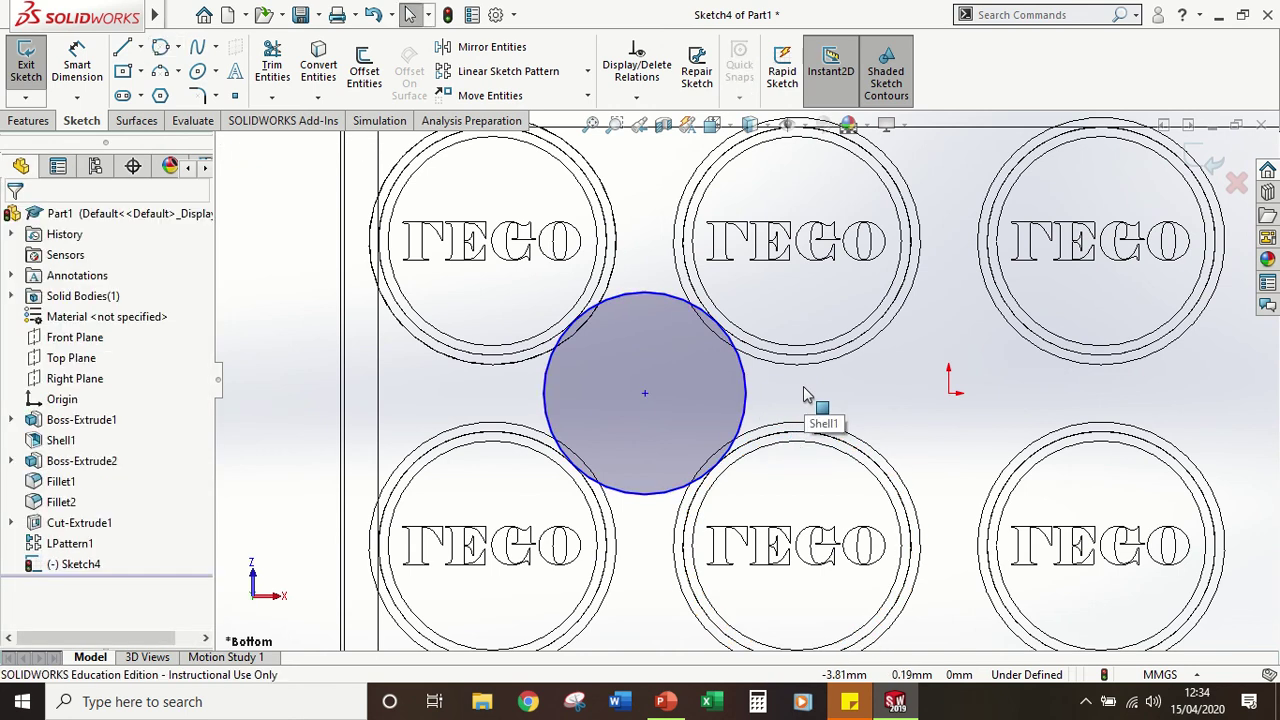
# Step: Try stretching the circle to about 11.5 mm diameter to test its freedom, and undo the change
pyautogui.moveTo(631, 294); pyautogui.dragTo(589, 179)
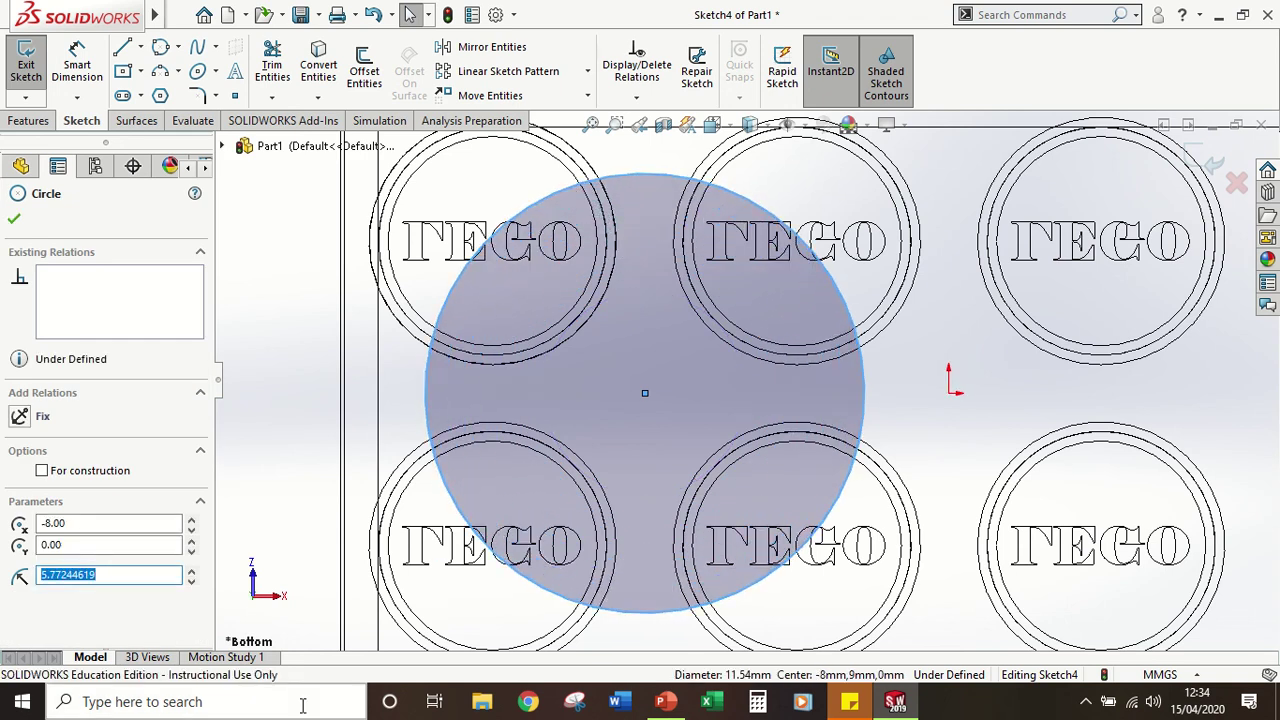
pyautogui.press('Escape')
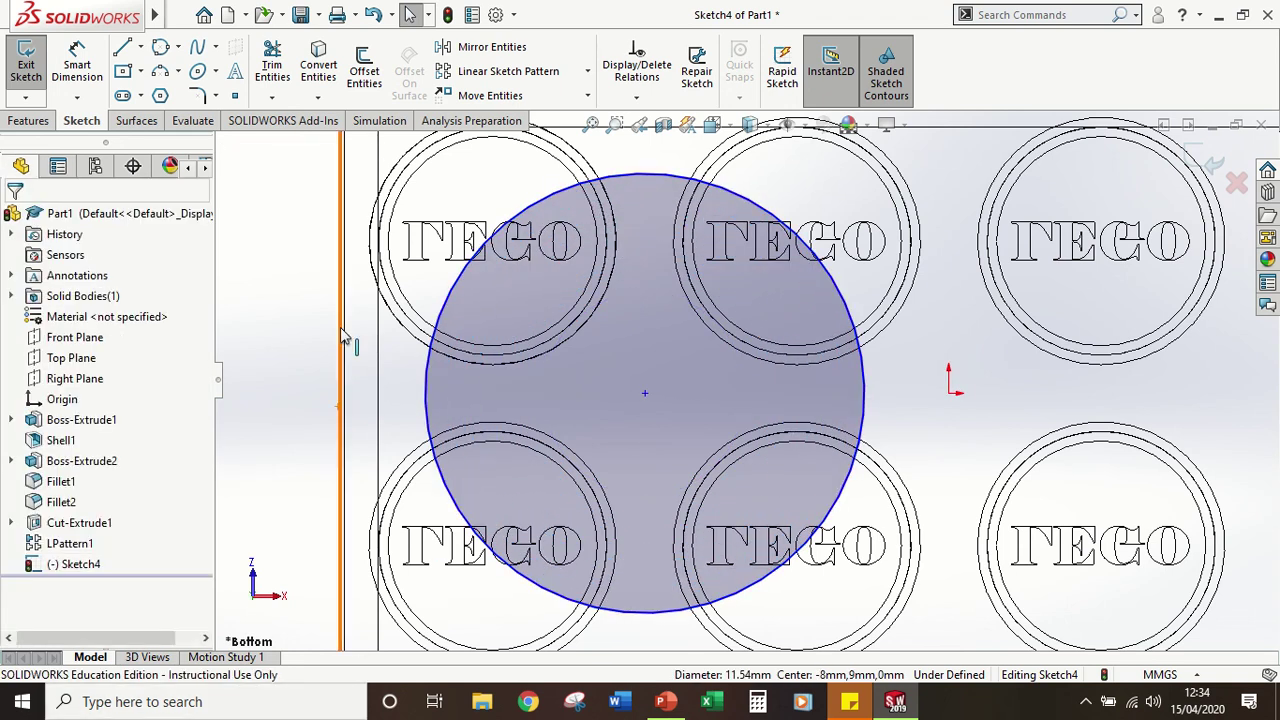
pyautogui.click(372, 14)
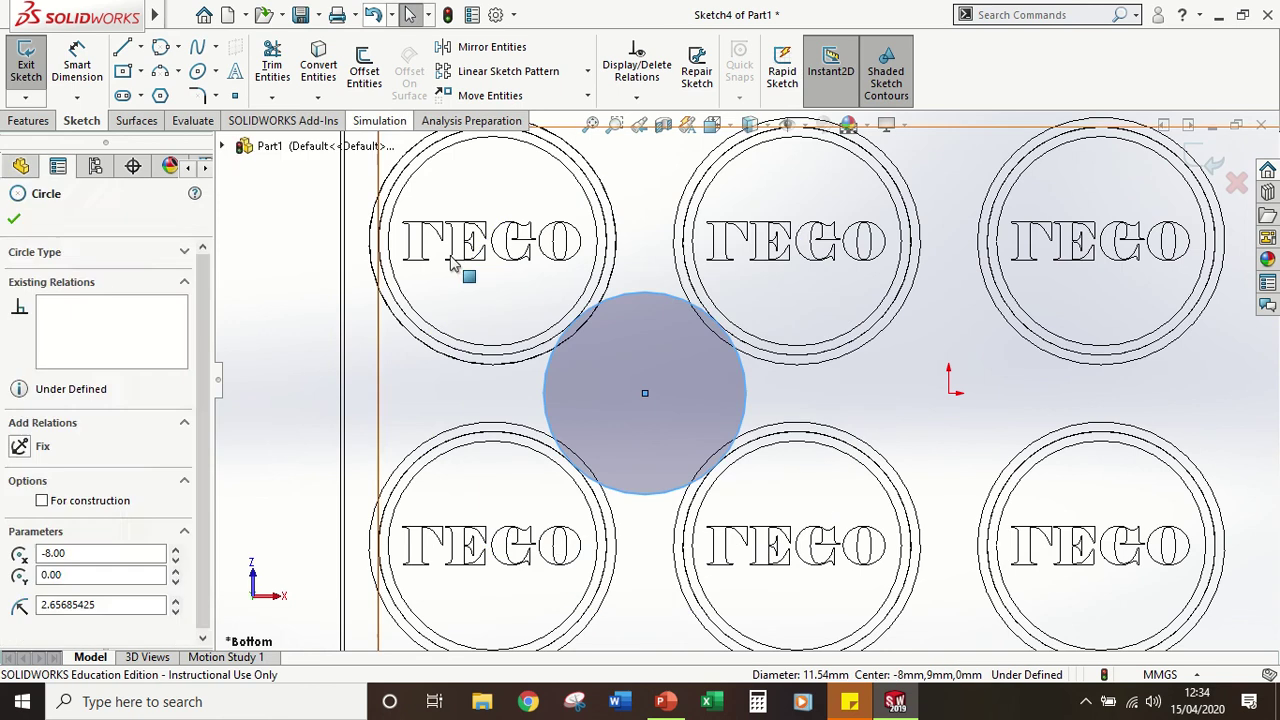
# Step: Make the circle tangent to the middle circular edges of the upper-left and lower-left studs
pyautogui.click(621, 298)
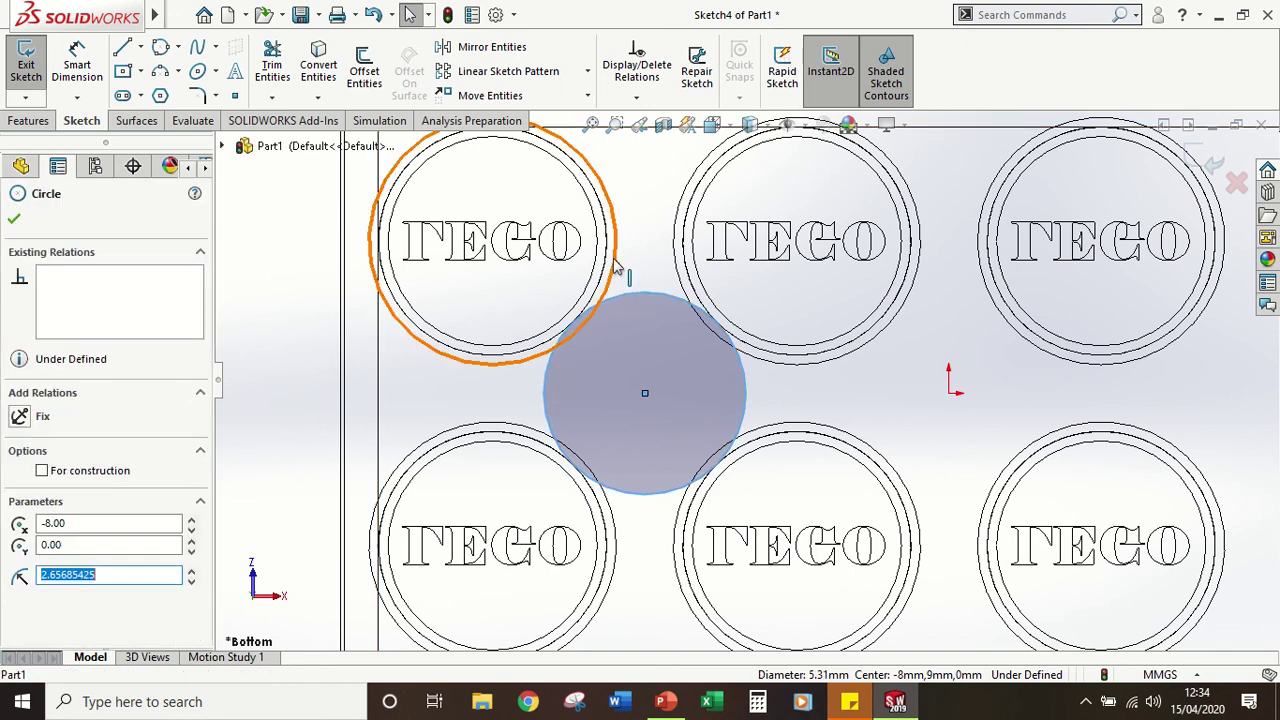
pyautogui.keyDown('ctrl'); pyautogui.click(605, 270); pyautogui.keyUp('ctrl')
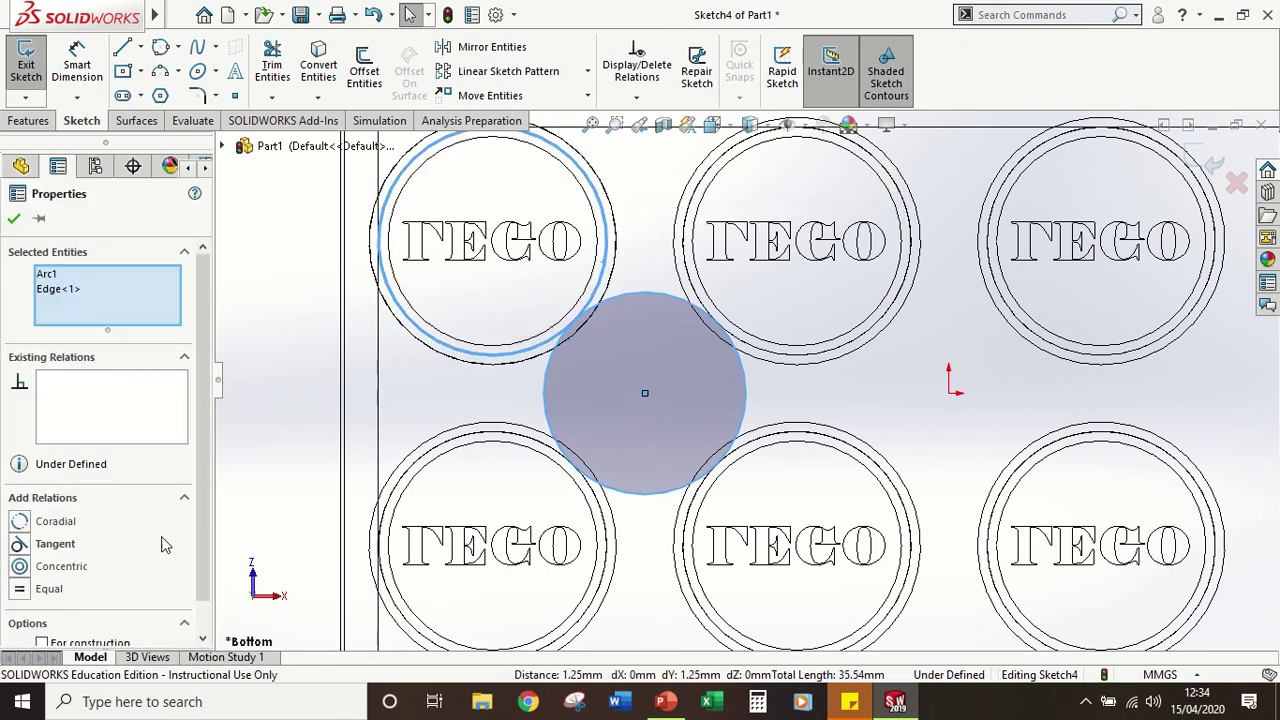
pyautogui.click(18, 544)
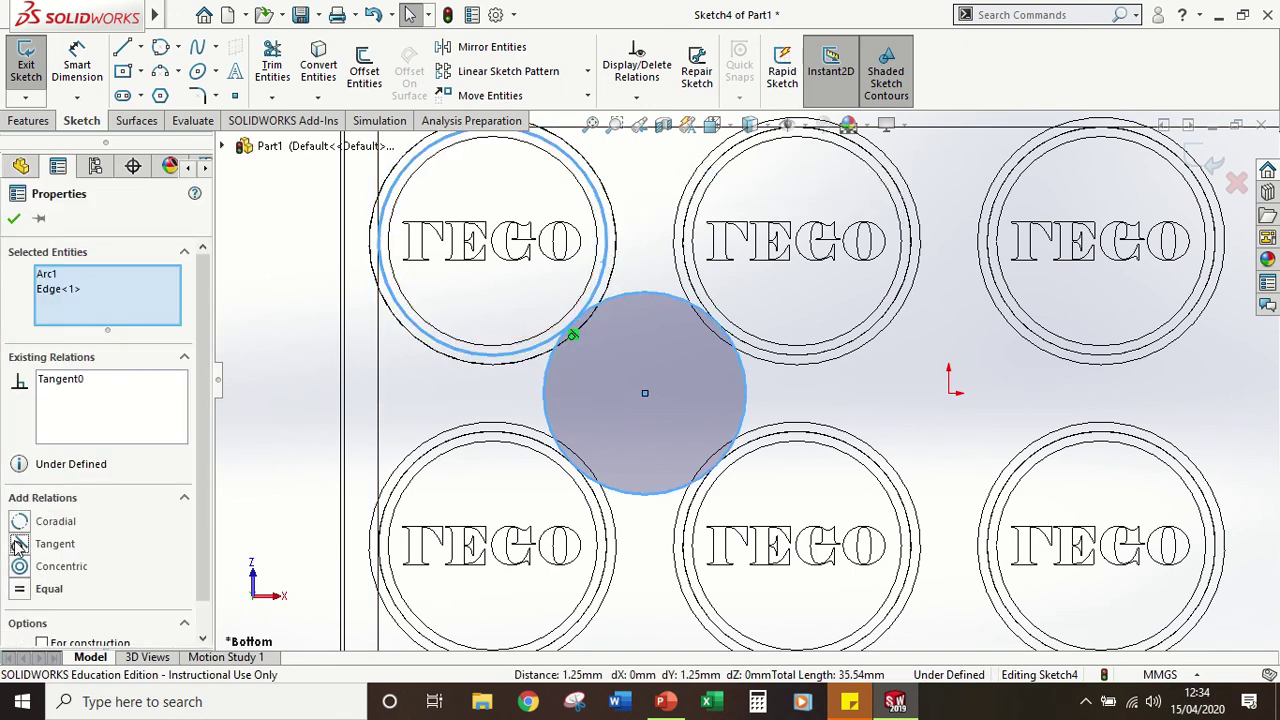
pyautogui.click(14, 218)
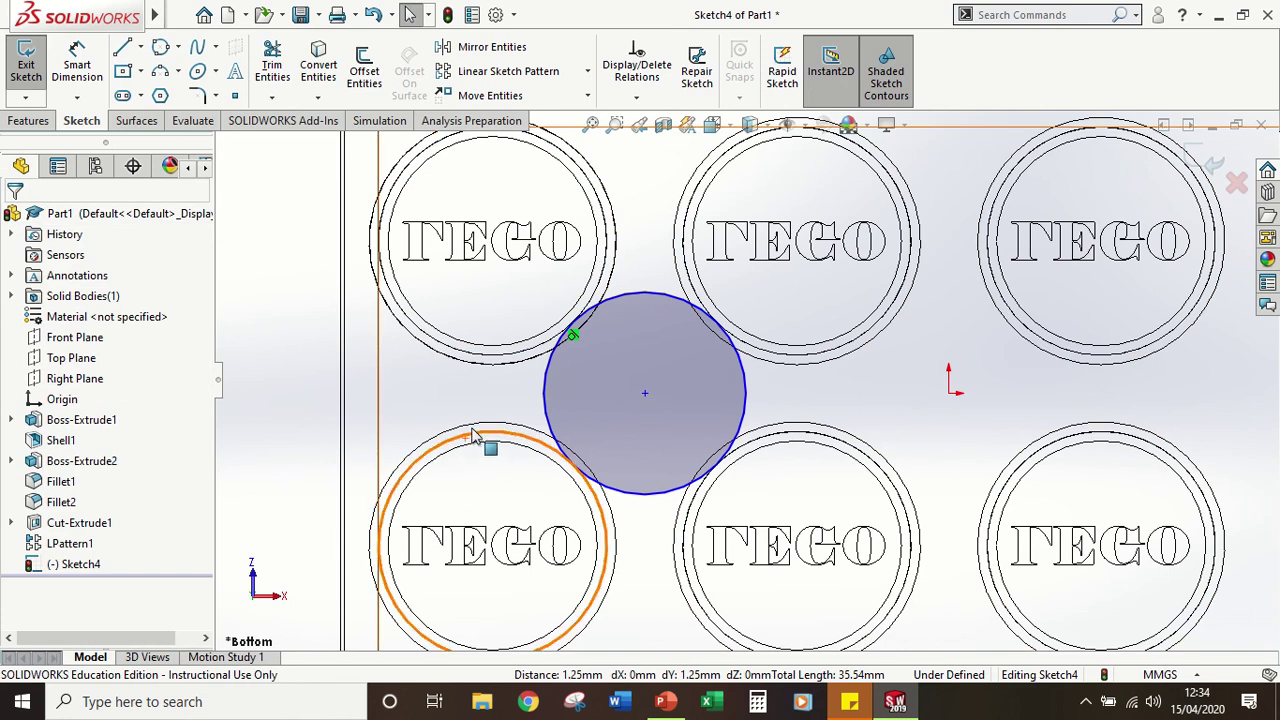
pyautogui.keyDown('ctrl'); pyautogui.click(545, 402); pyautogui.keyUp('ctrl')
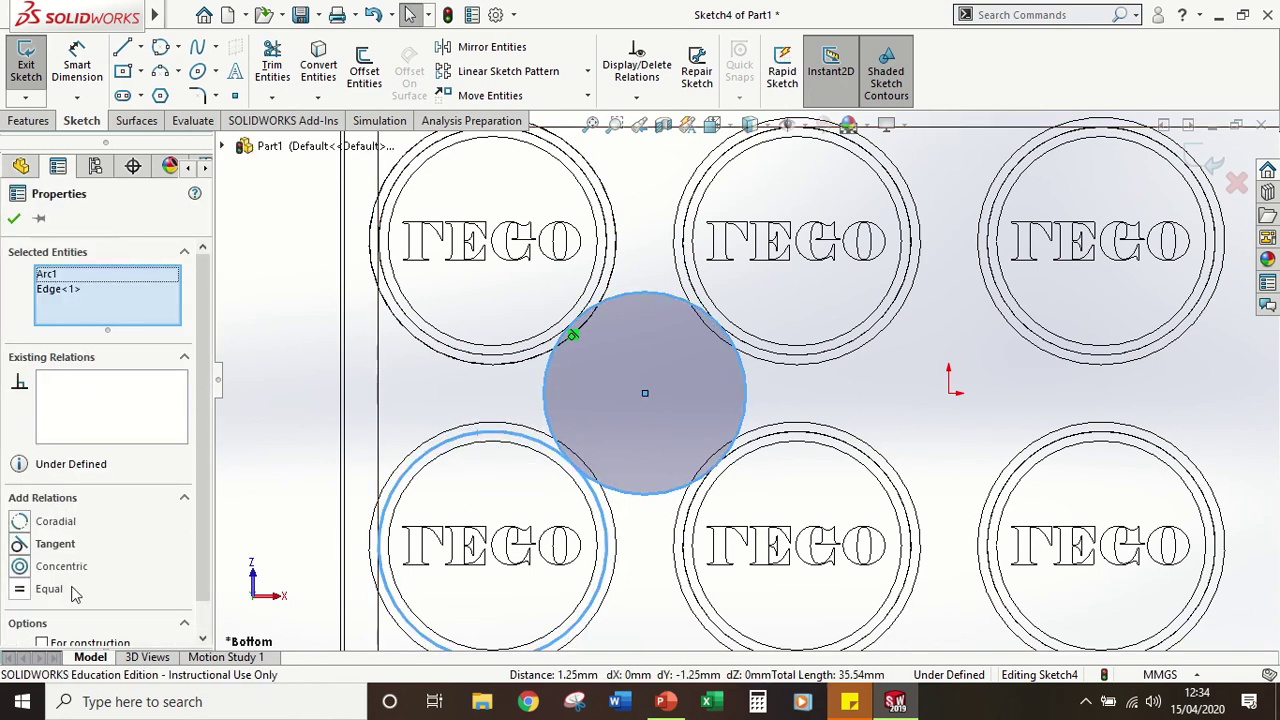
pyautogui.click(20, 544)
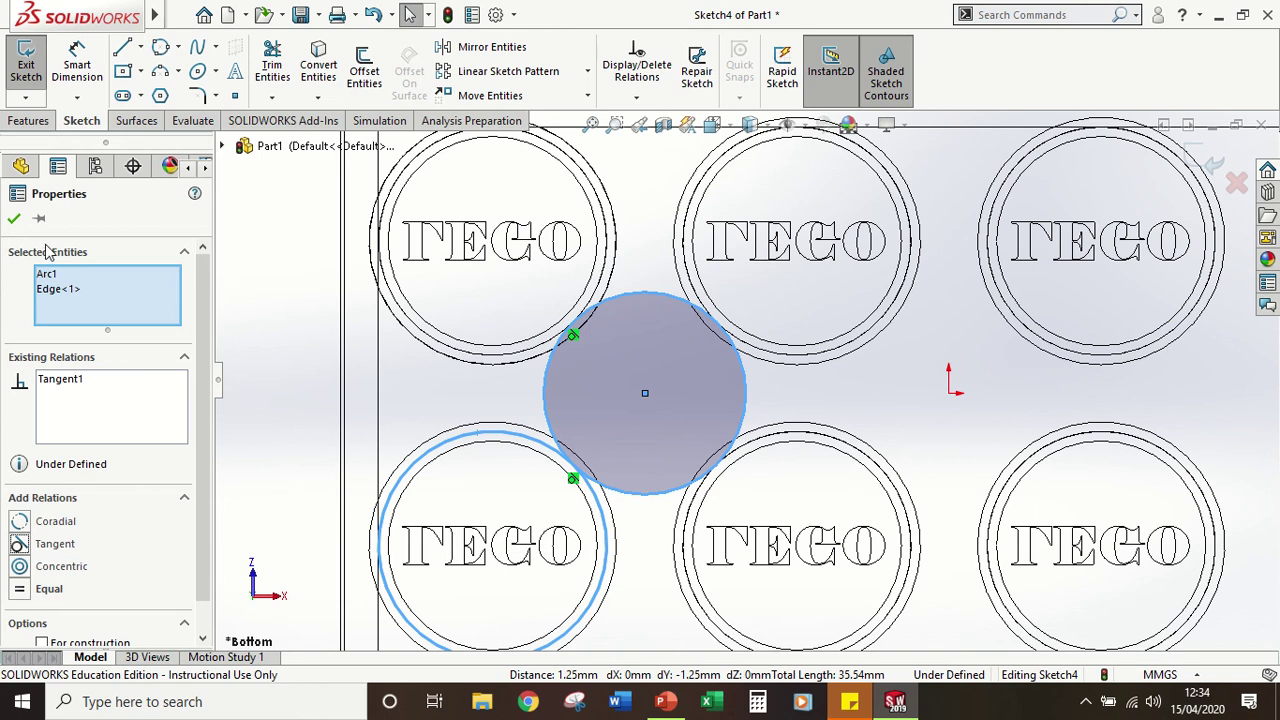
pyautogui.click(14, 220)
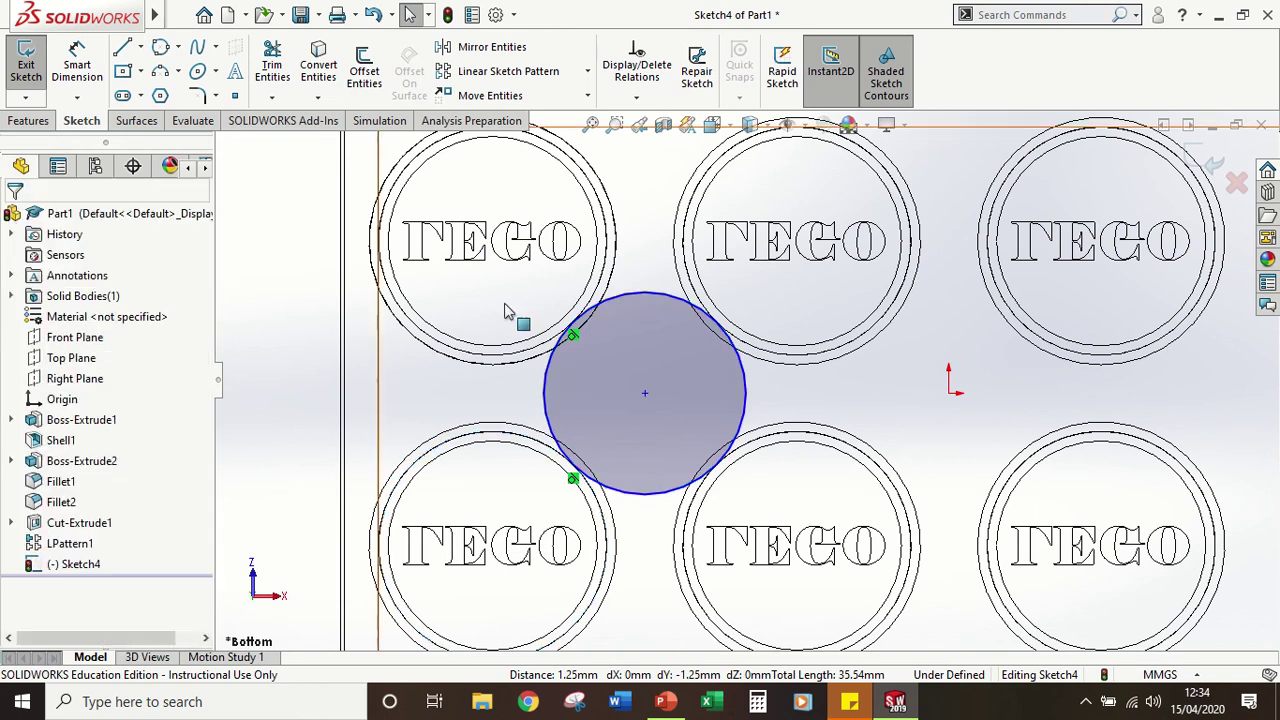
# Step: Add a third tangent relation between the circle and the middle circular edge of the second stud in the upper row
pyautogui.click(690, 290)
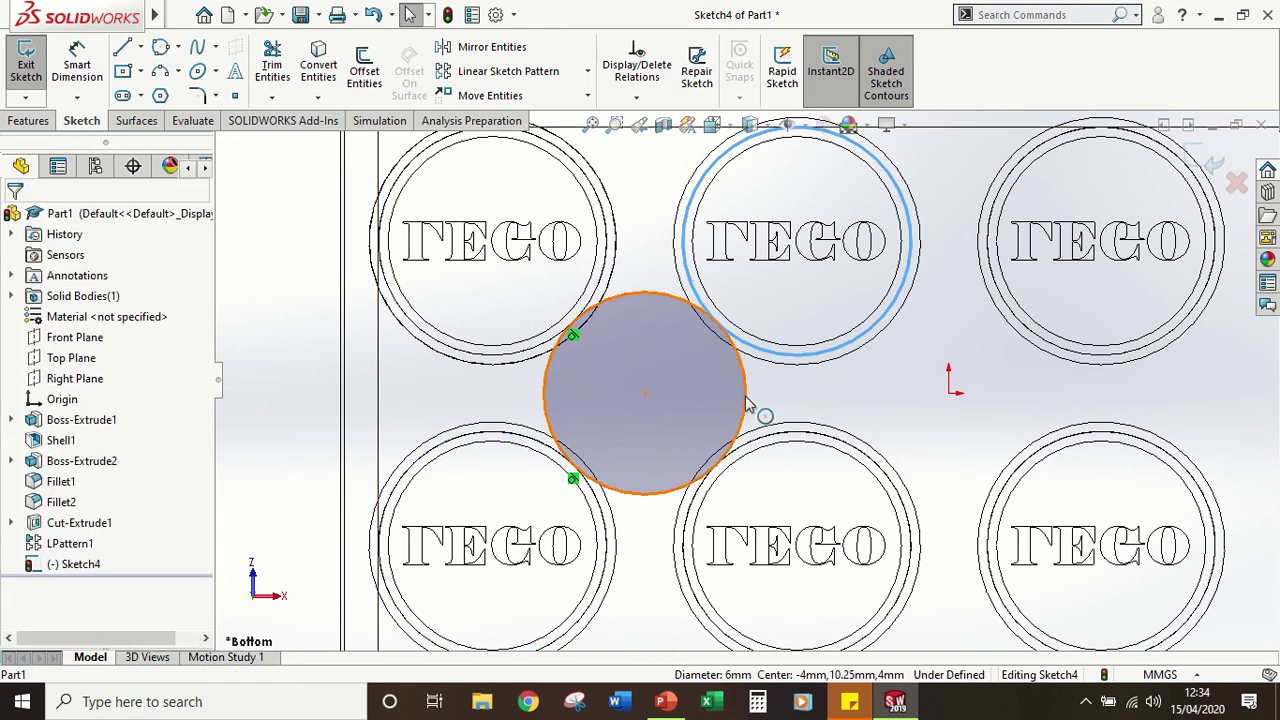
pyautogui.keyDown('ctrl'); pyautogui.click(748, 404); pyautogui.keyUp('ctrl')
pyautogui.click(20, 544)
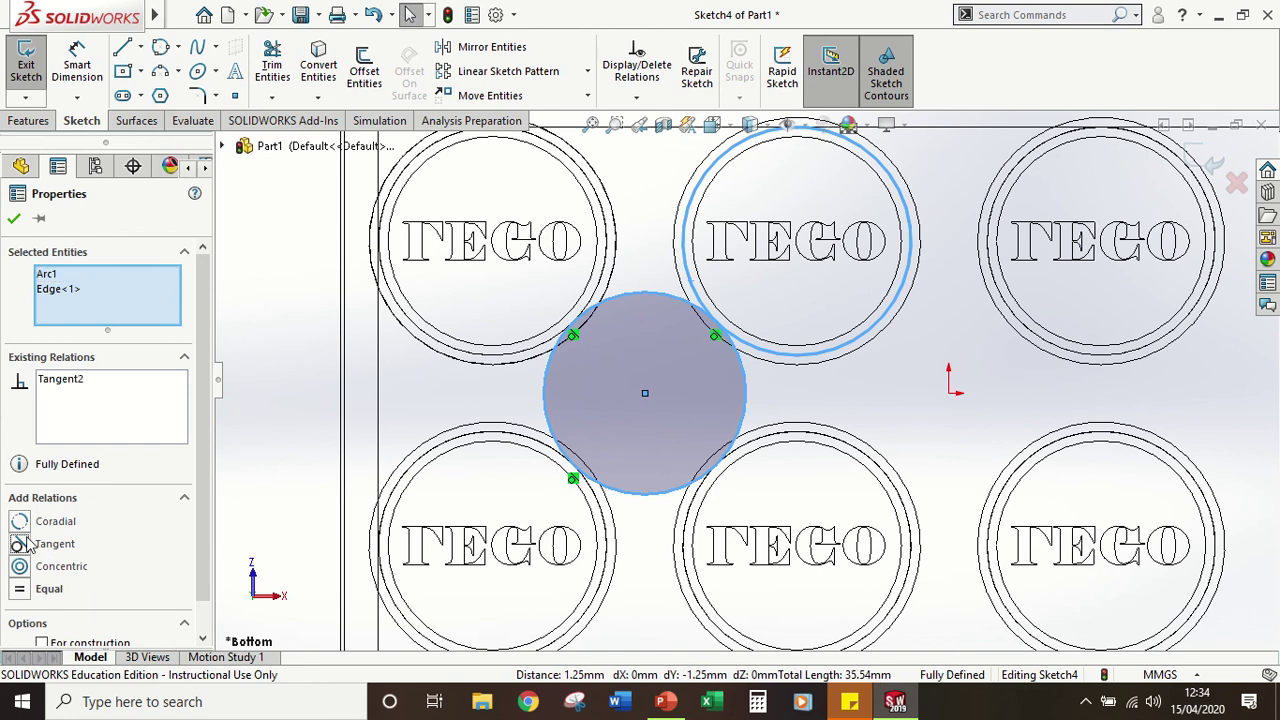
pyautogui.click(14, 219)
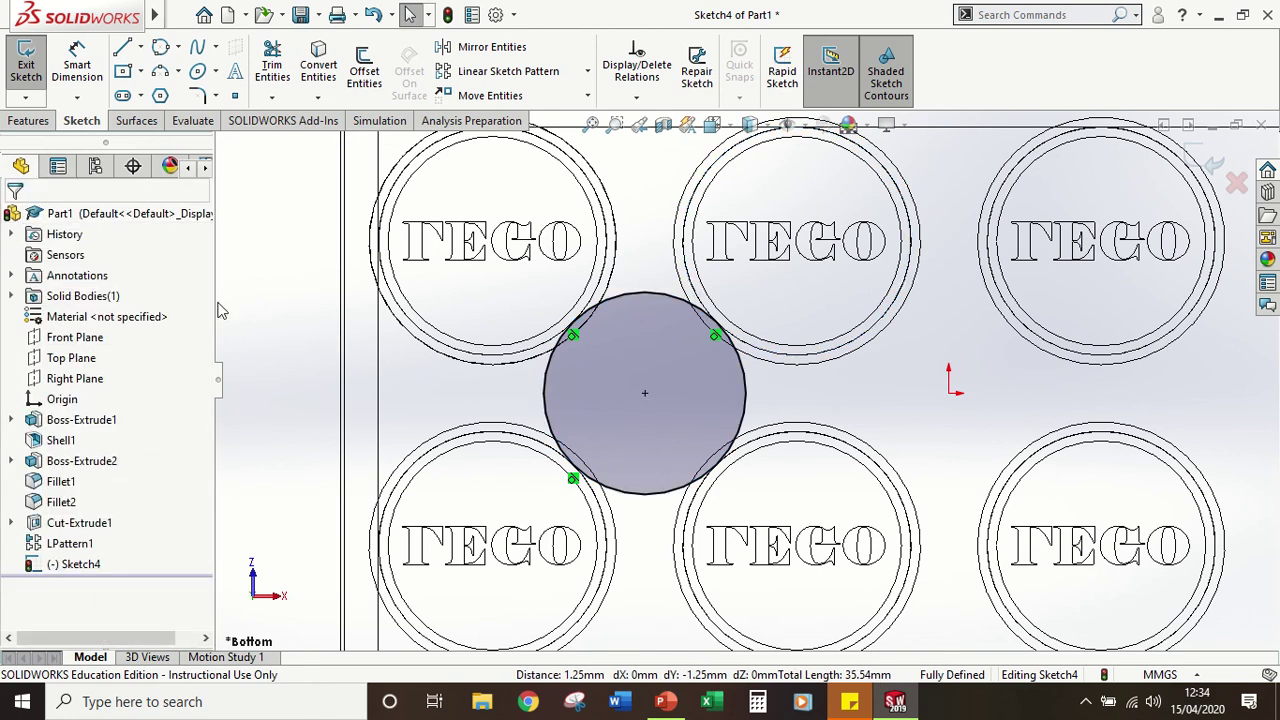
pyautogui.click(545, 393)
pyautogui.click(525, 385)
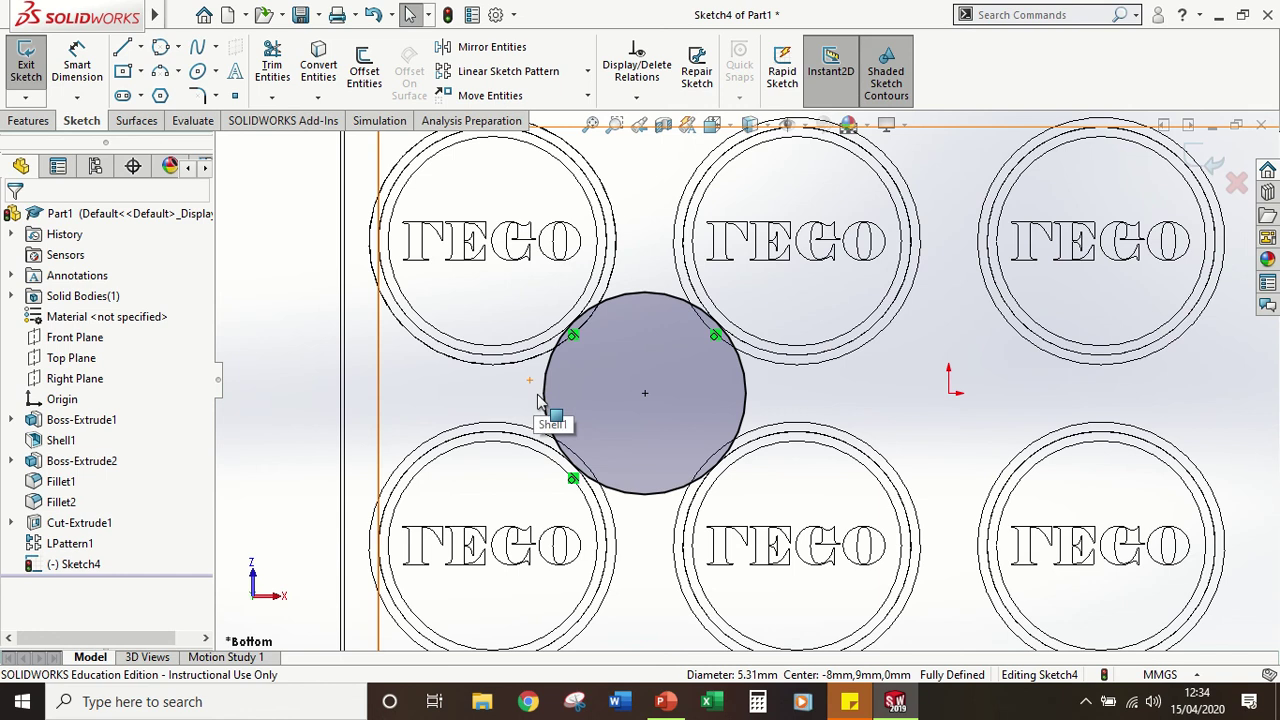
pyautogui.click(541, 400)
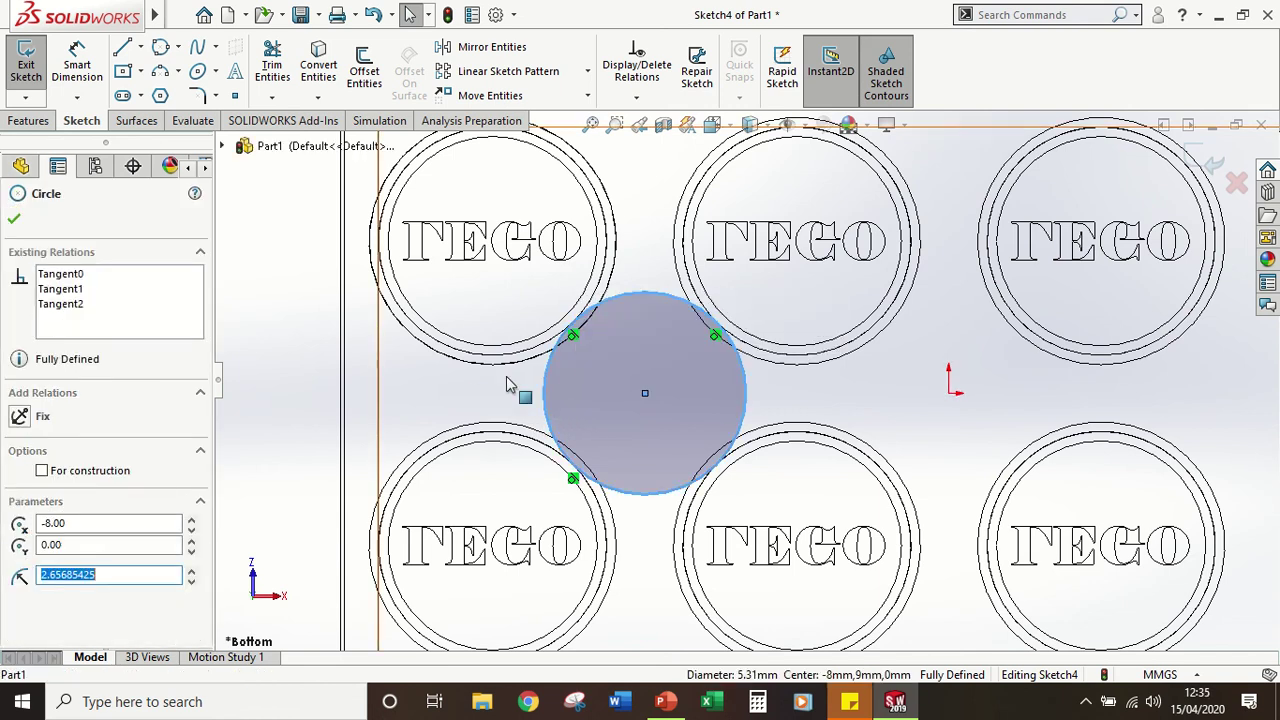
pyautogui.click(495, 386)
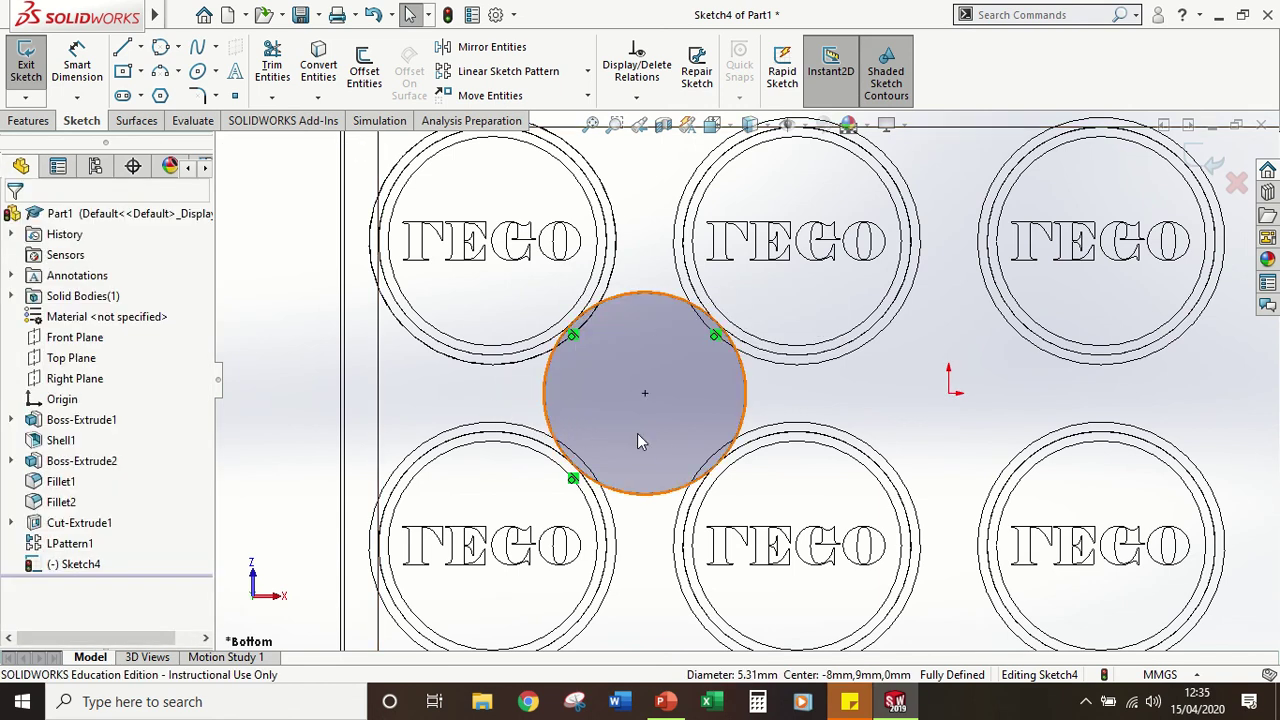
pyautogui.scroll(3, 678, 450)
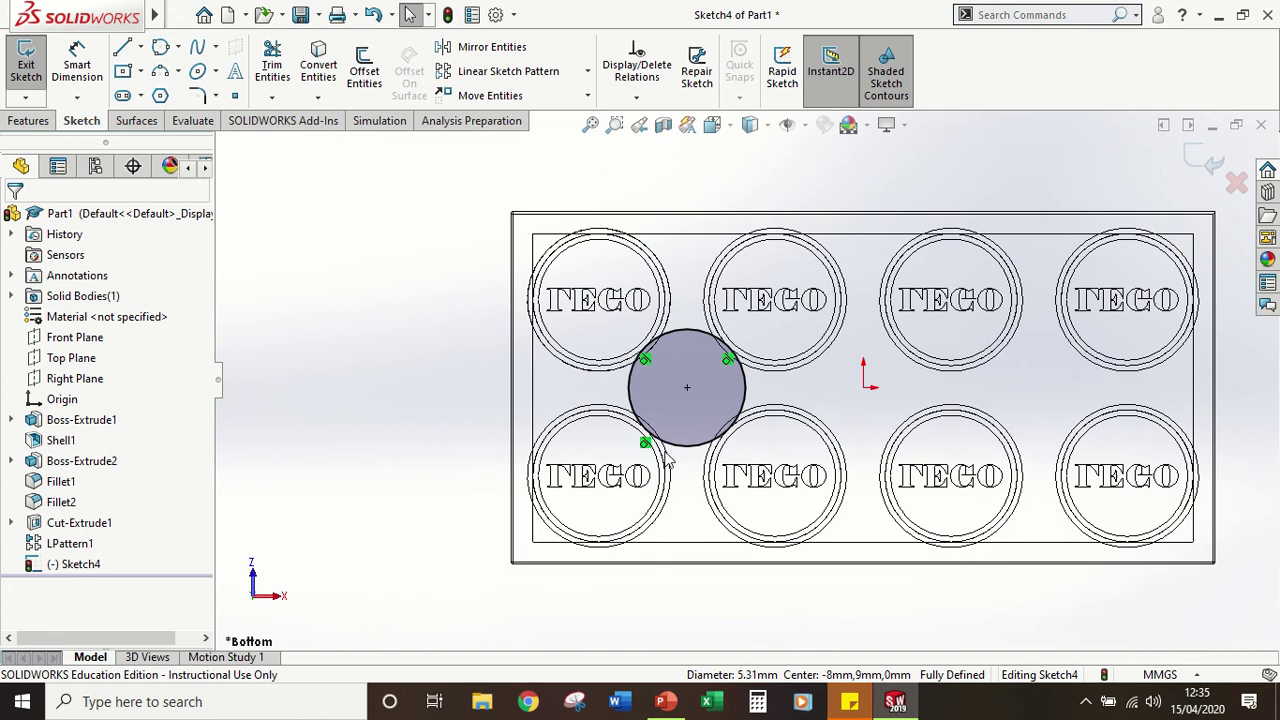
pyautogui.scroll(-3, 1080, 412)
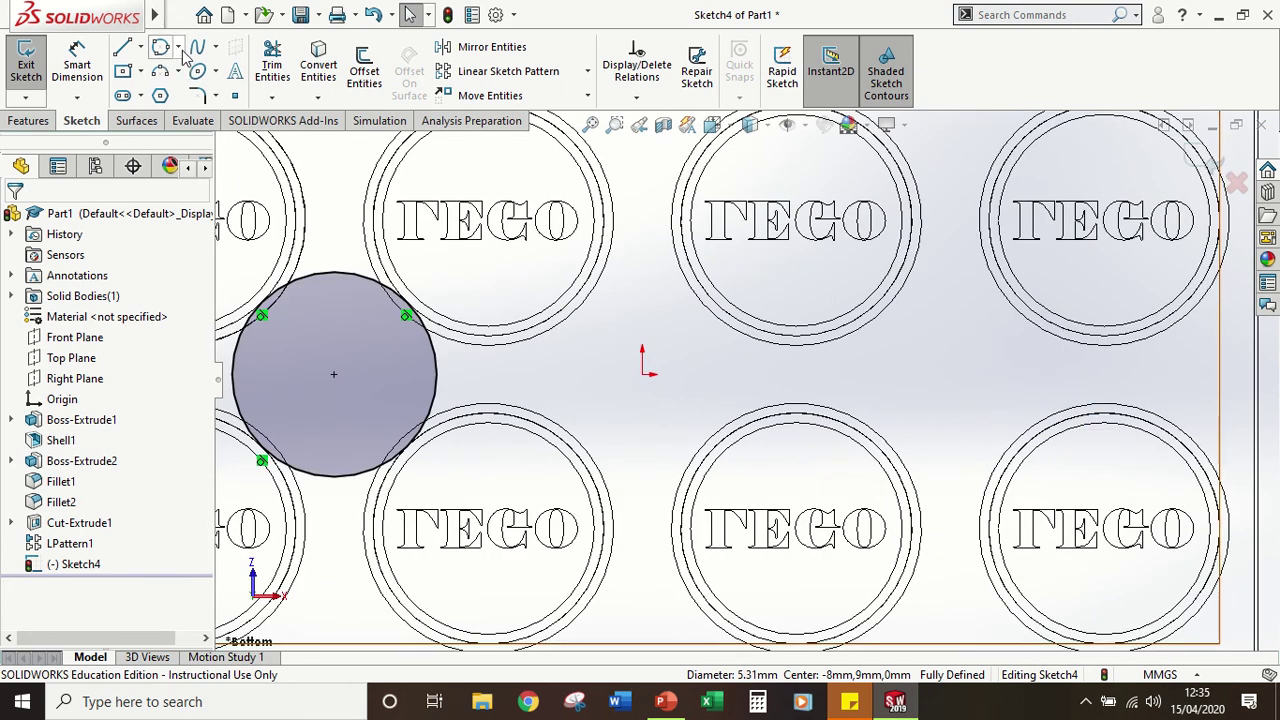
pyautogui.click(178, 48)
pyautogui.click(192, 92)
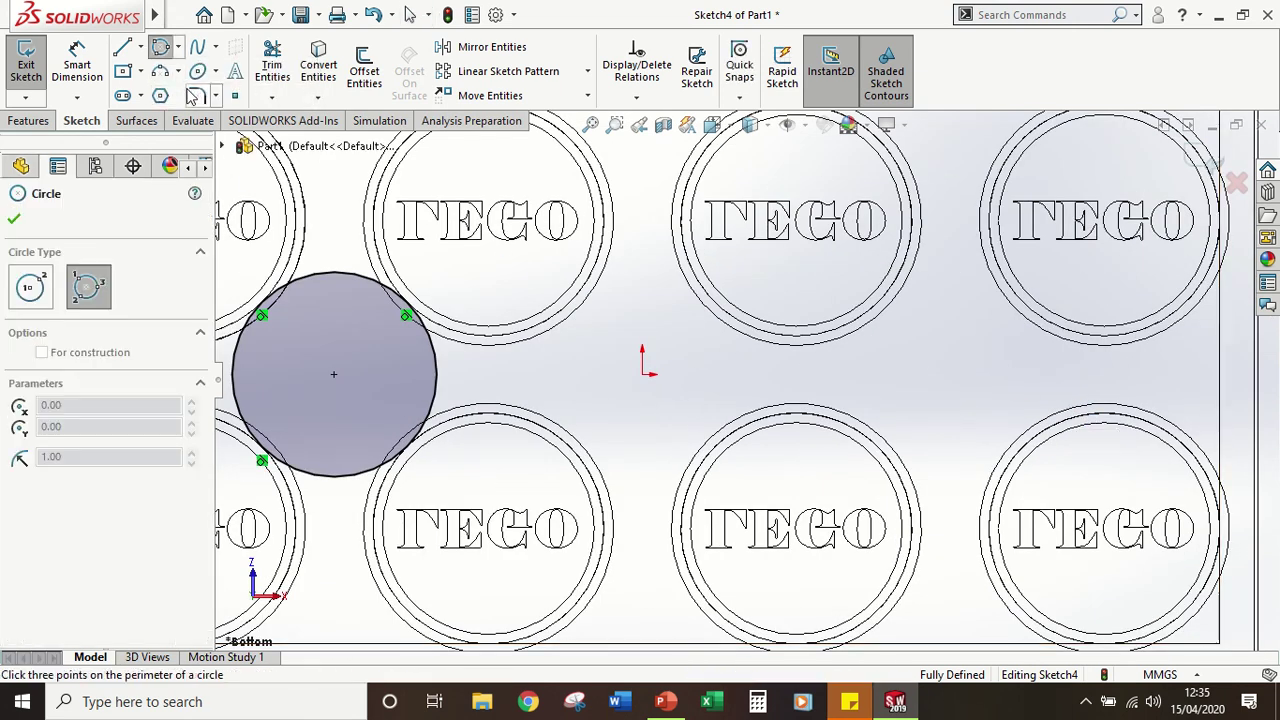
pyautogui.click(893, 313)
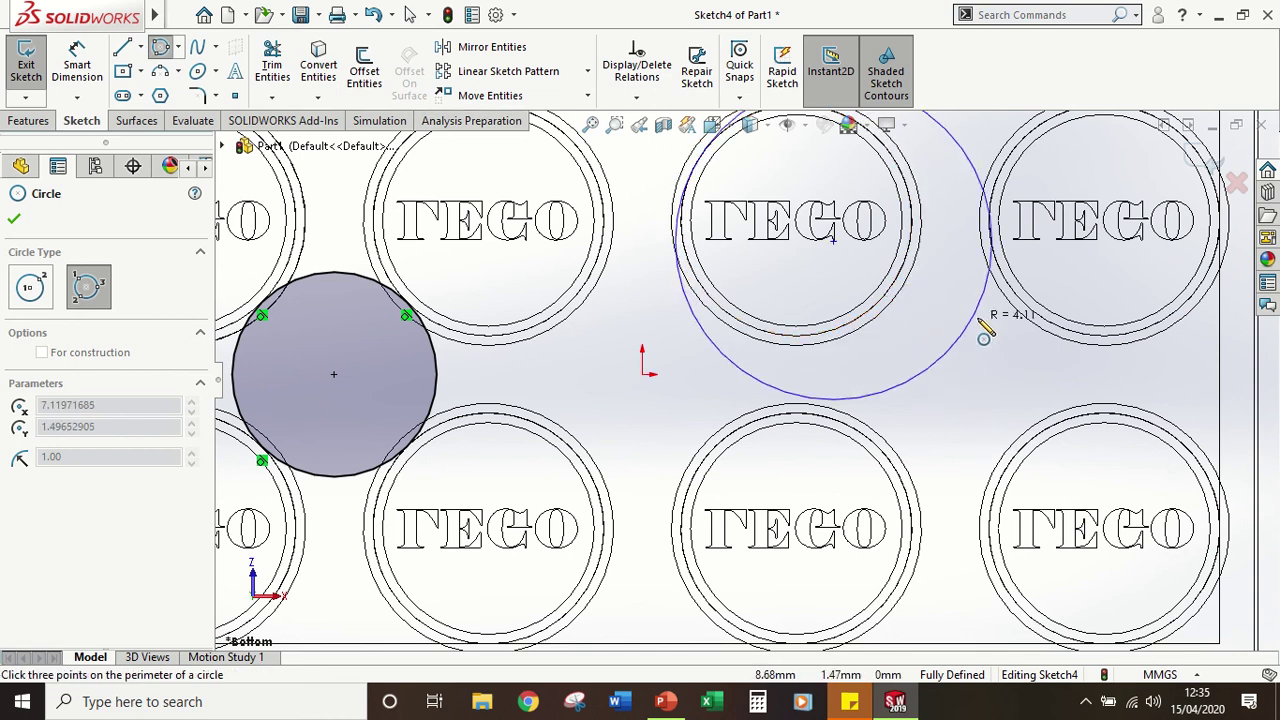
pyautogui.click(1030, 318)
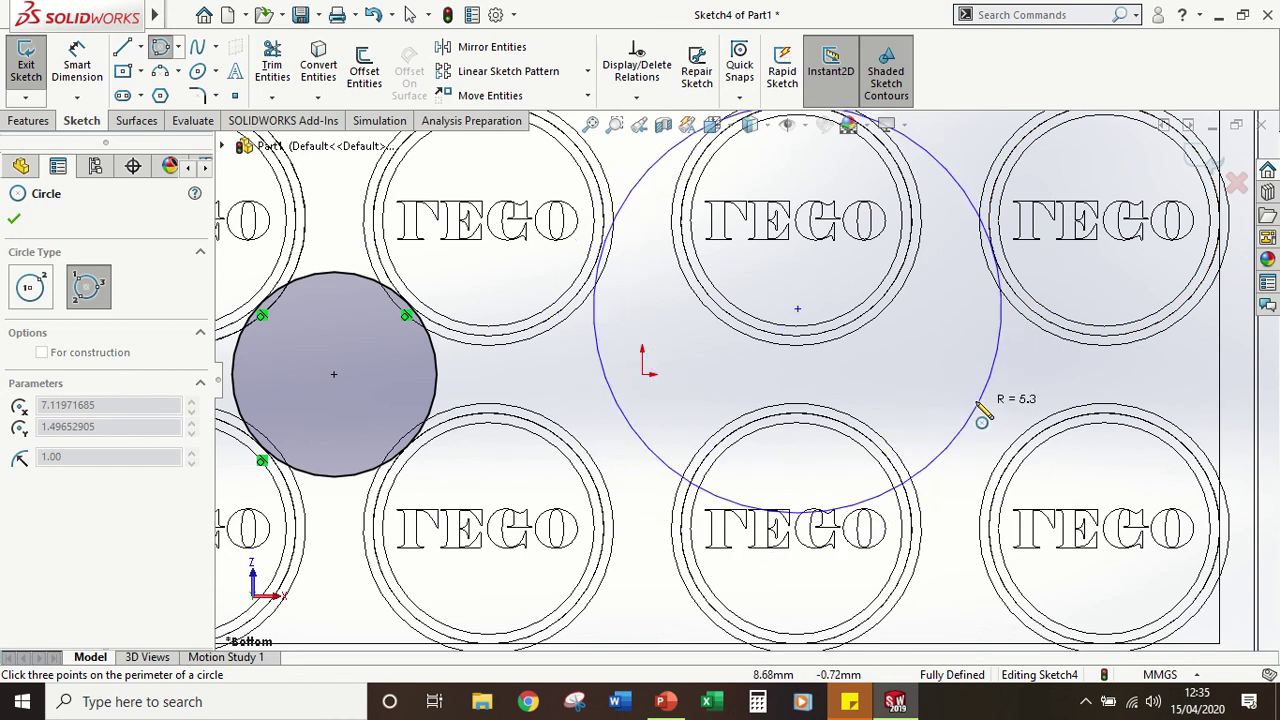
pyautogui.press('Escape')
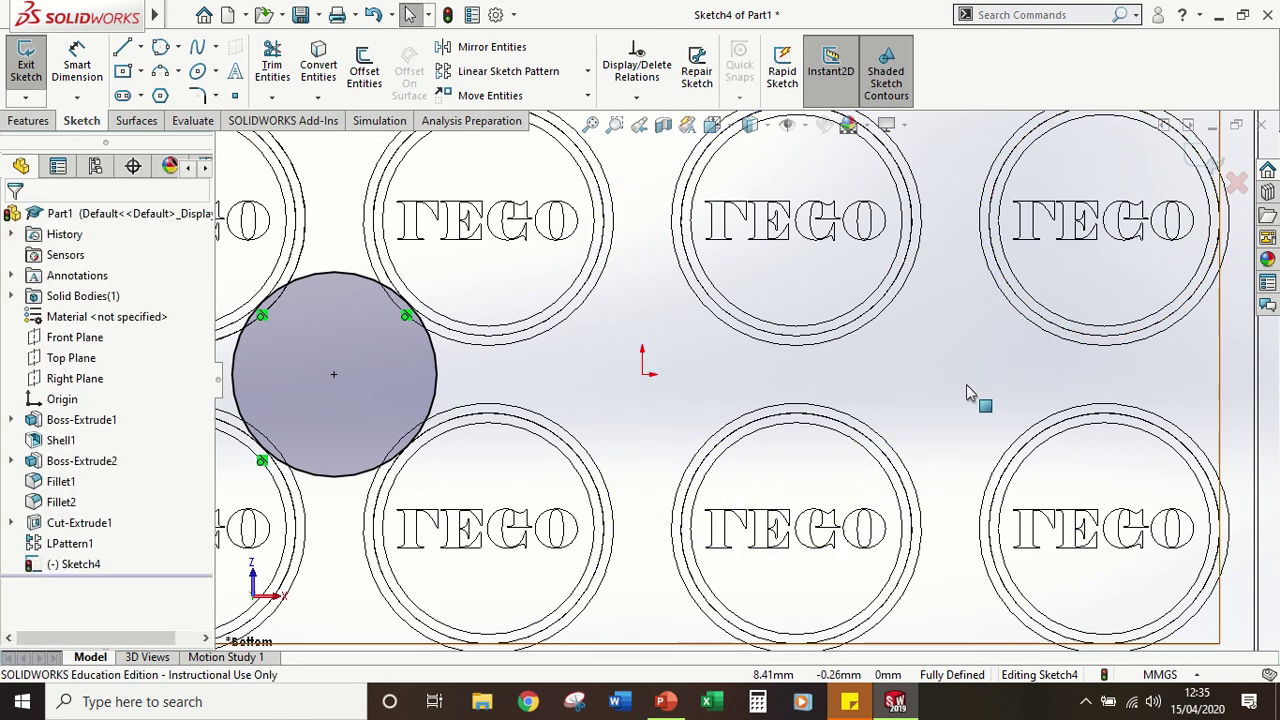
# Step: Try a perimeter circle of about 7.25 mm radius across the four rightmost studs, and undo it
pyautogui.click(177, 47)
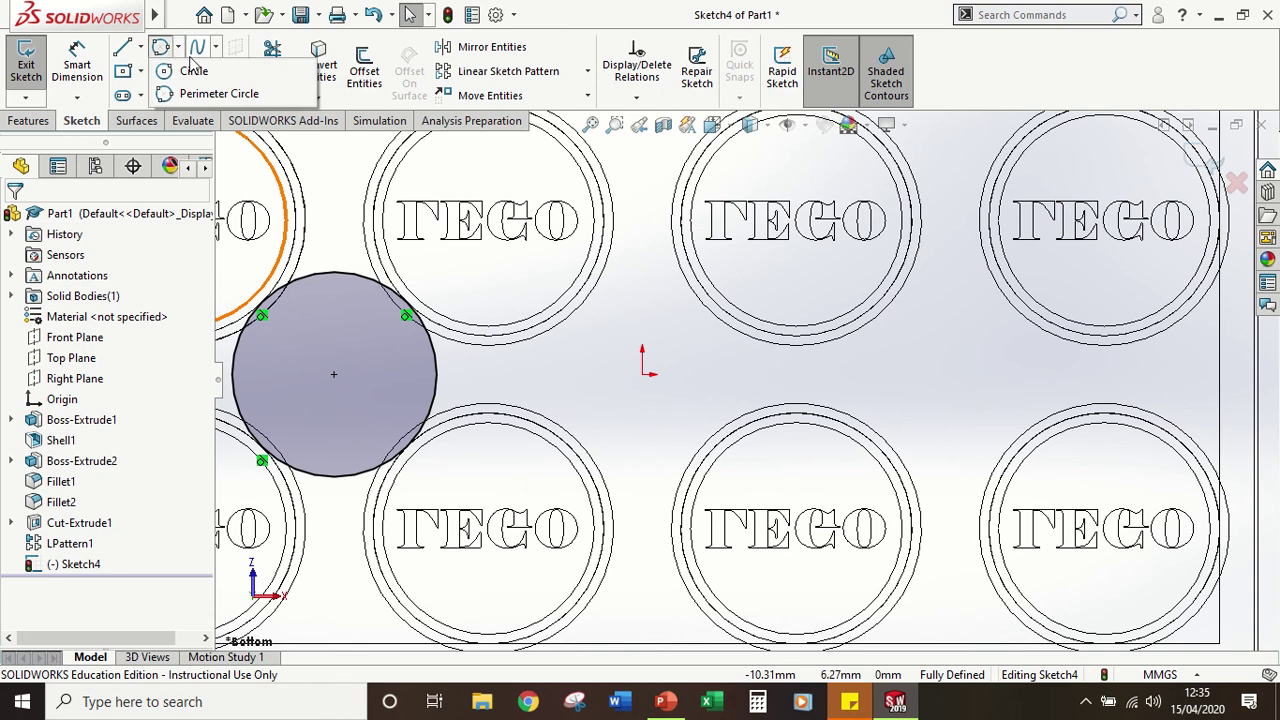
pyautogui.click(183, 95)
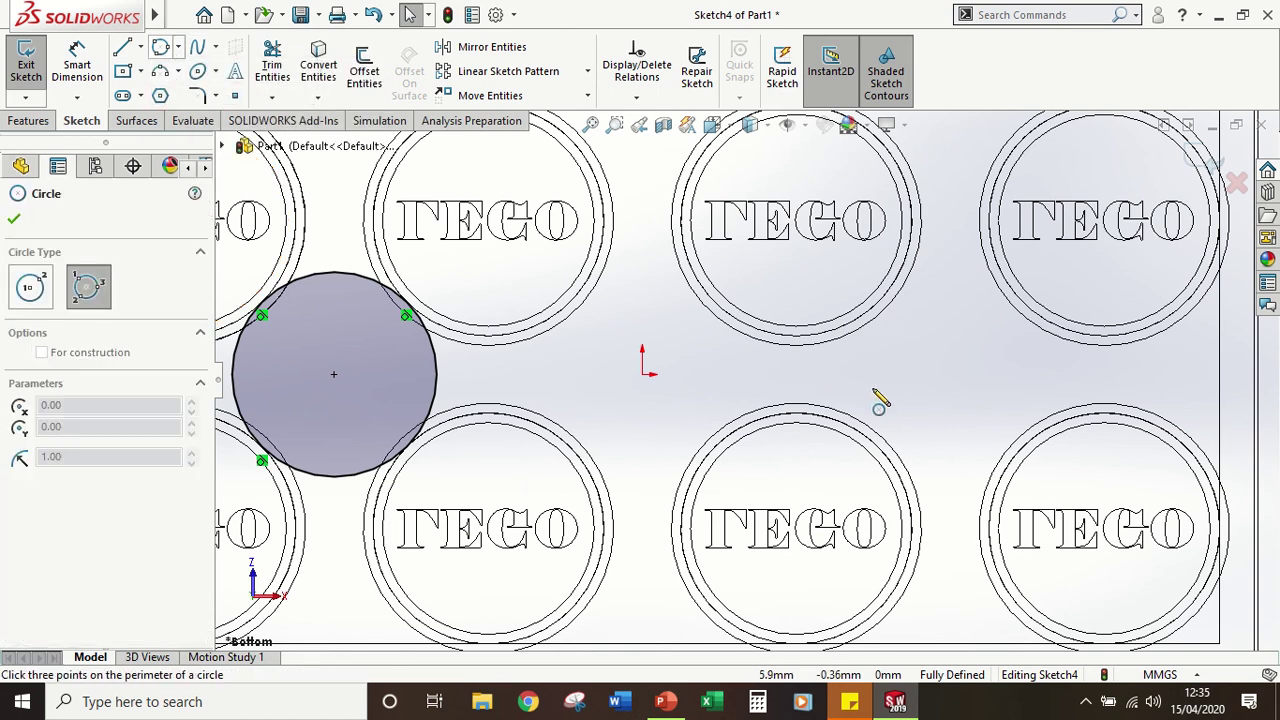
pyautogui.click(904, 482)
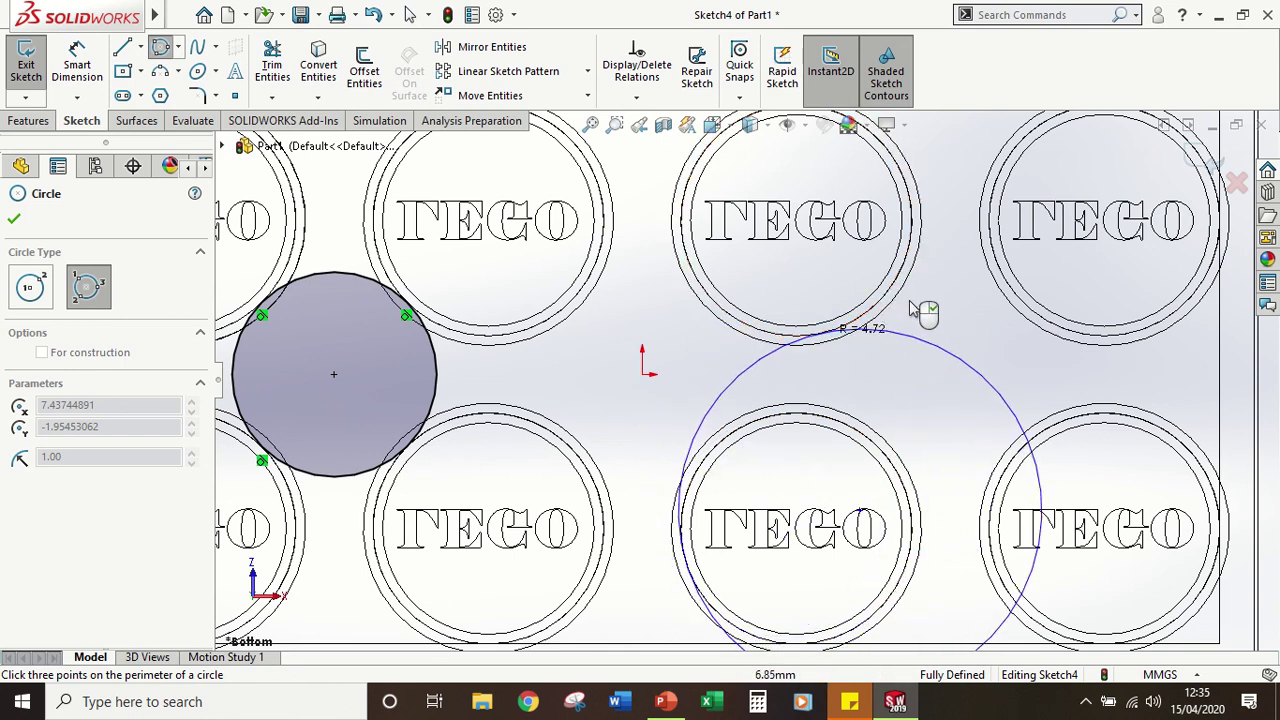
pyautogui.click(1038, 323)
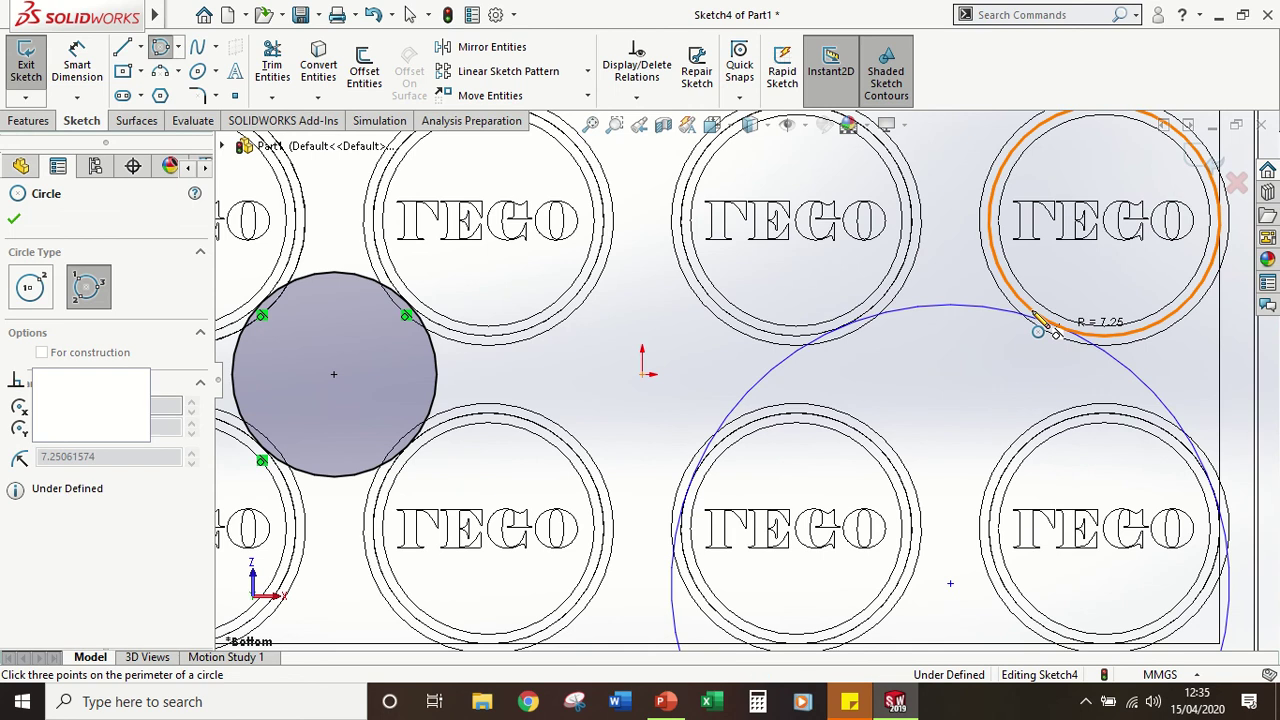
pyautogui.press('Escape')
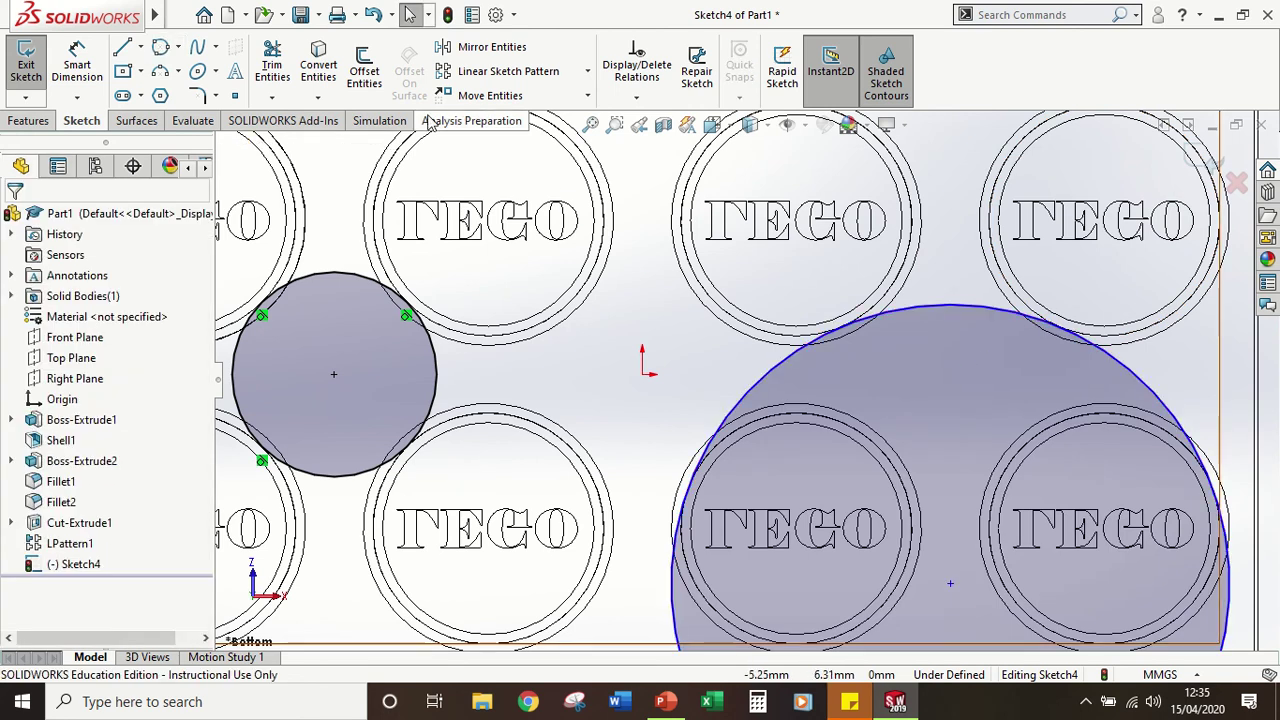
pyautogui.click(373, 15)
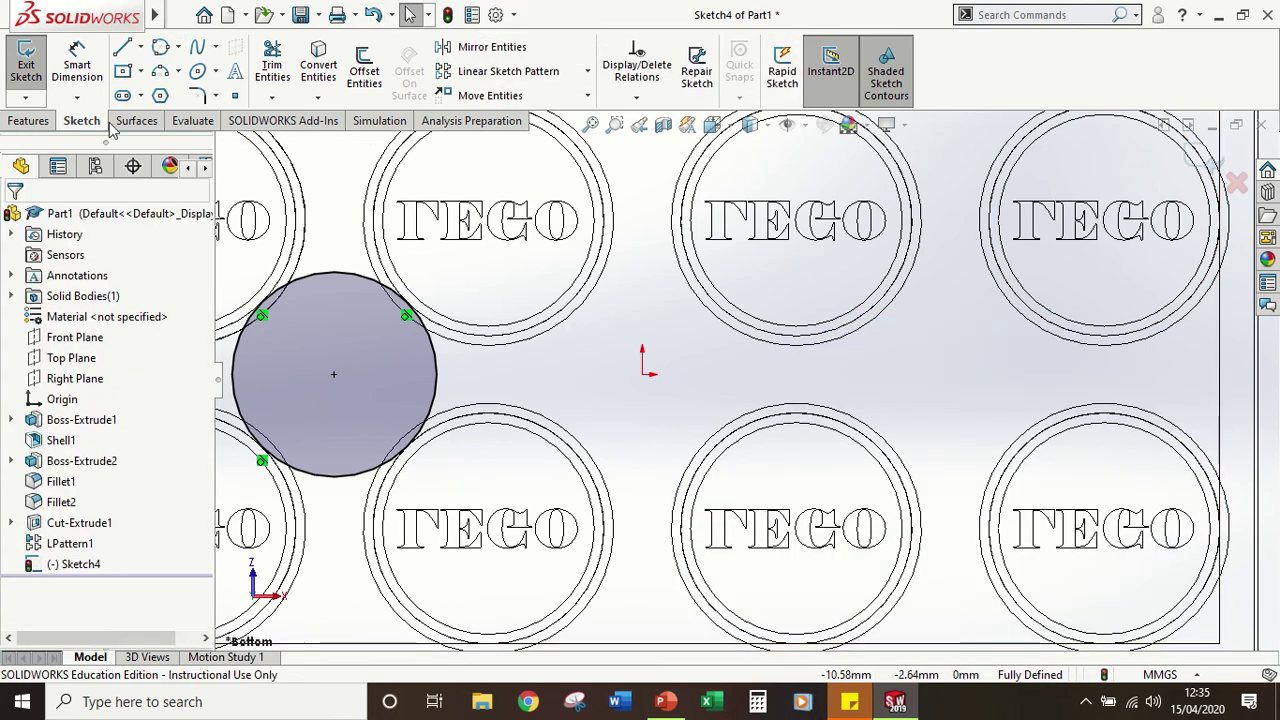
pyautogui.click(177, 50)
pyautogui.click(205, 92)
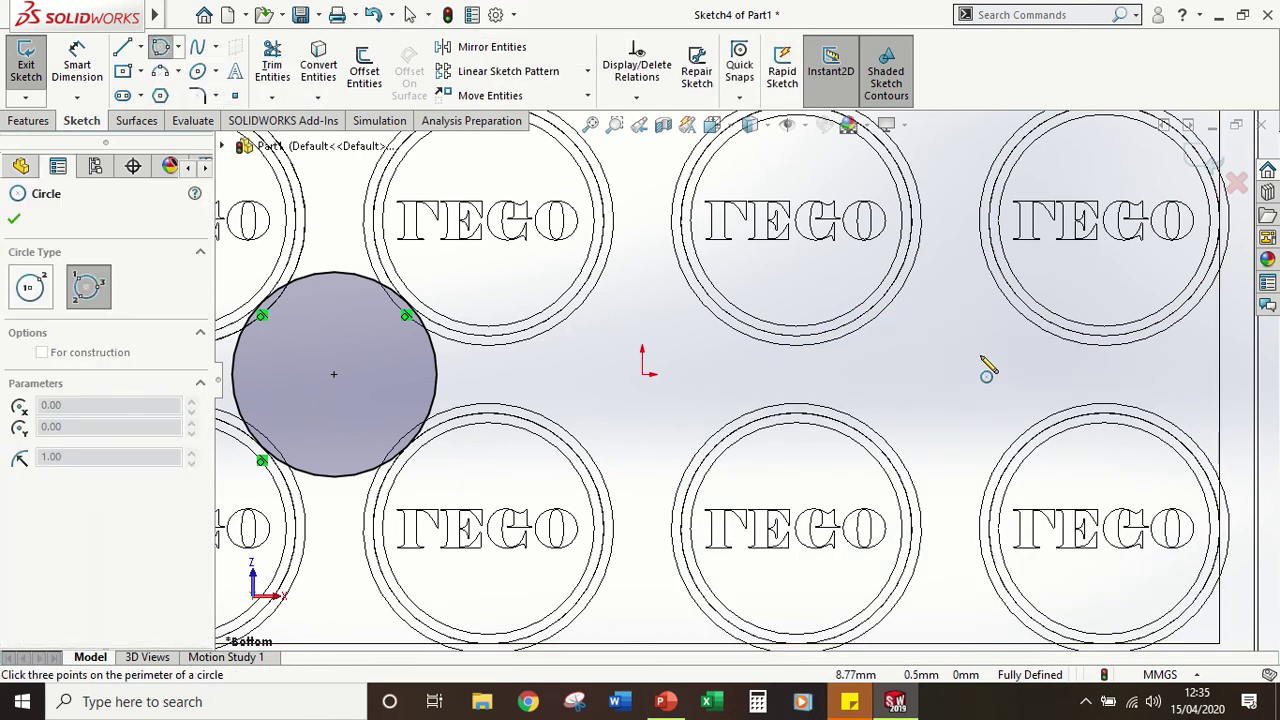
pyautogui.click(1048, 335)
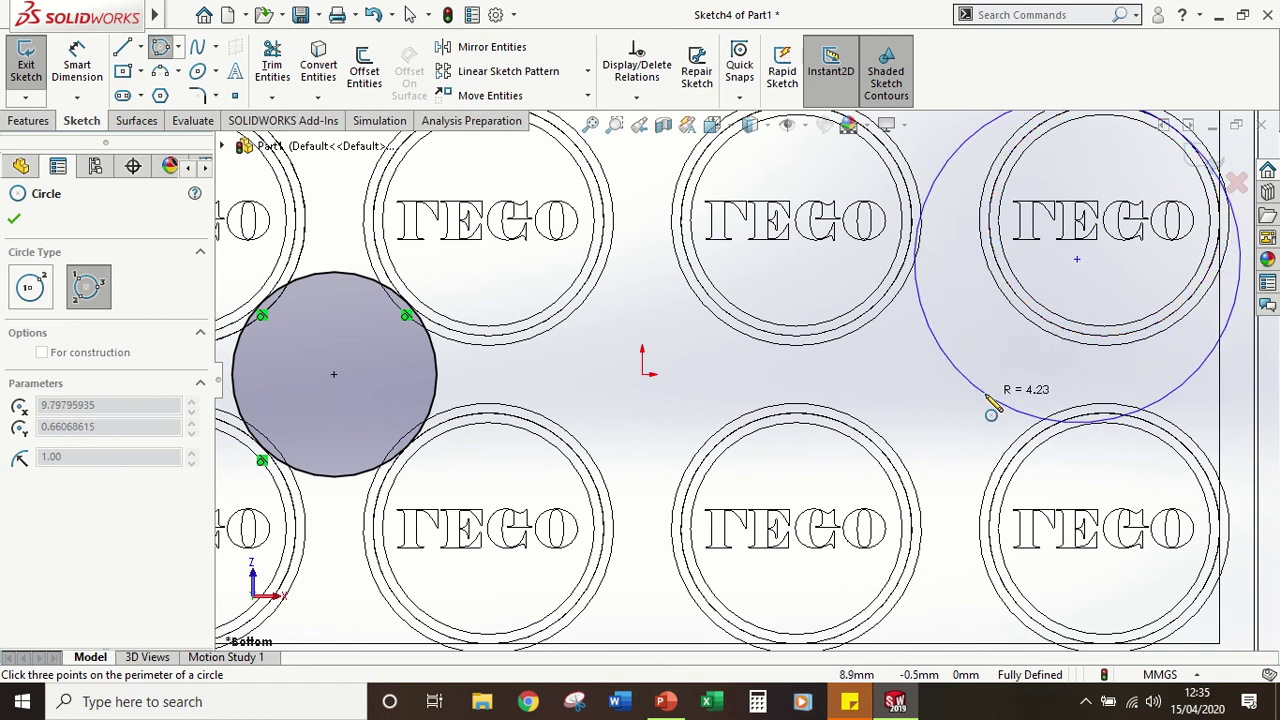
pyautogui.press('Escape')
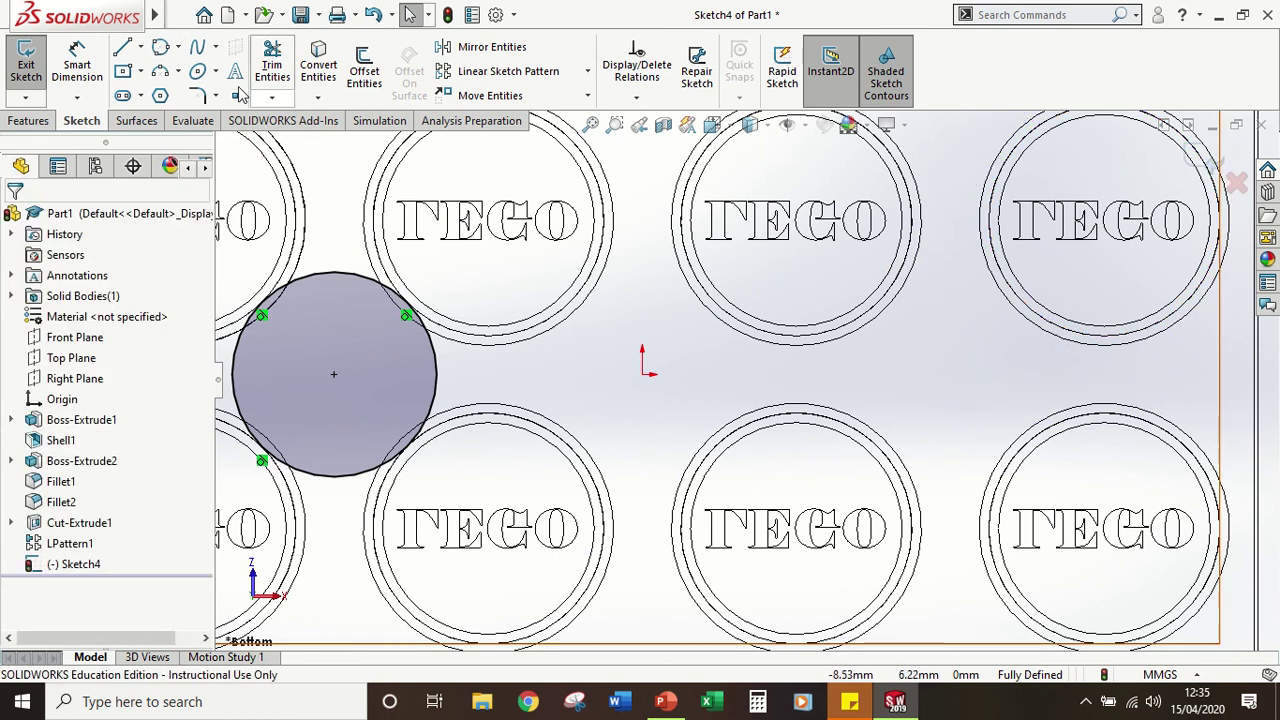
# Step: Draw a perimeter circle of about 2.66 mm radius in the gap between the four rightmost studs, touching three of their middle circular edges
pyautogui.click(178, 47)
pyautogui.click(182, 95)
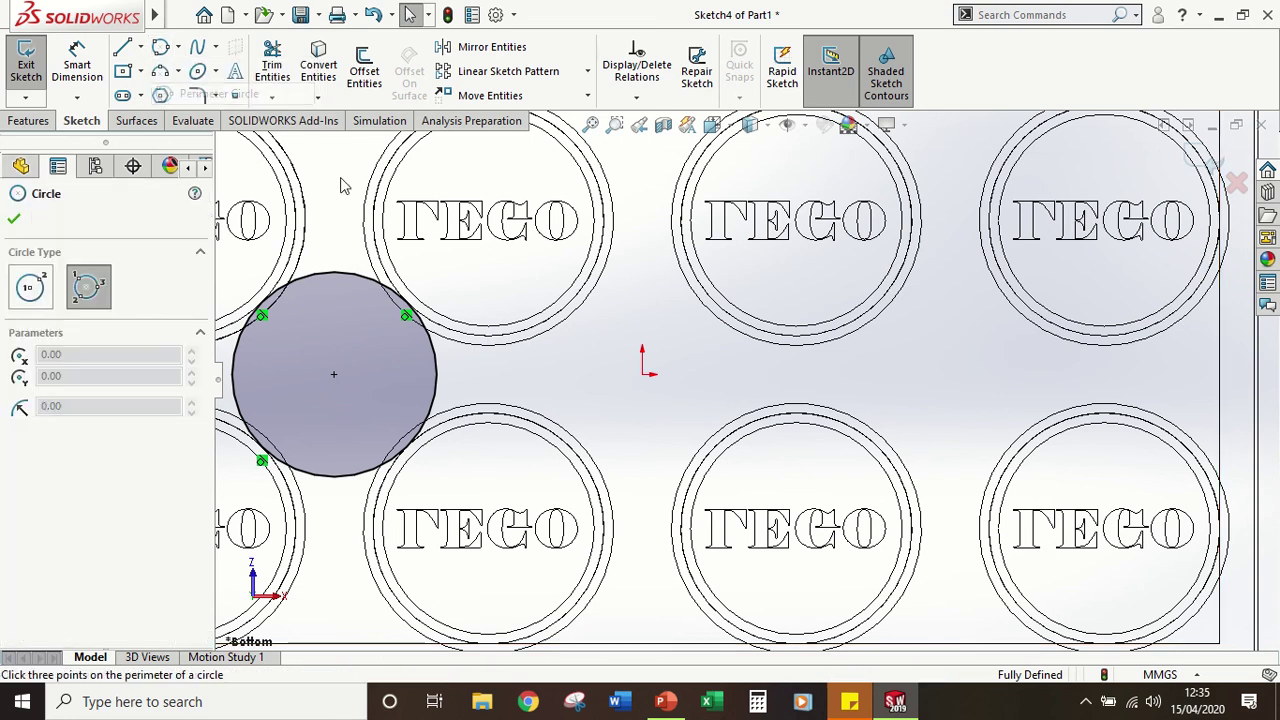
pyautogui.click(1001, 438)
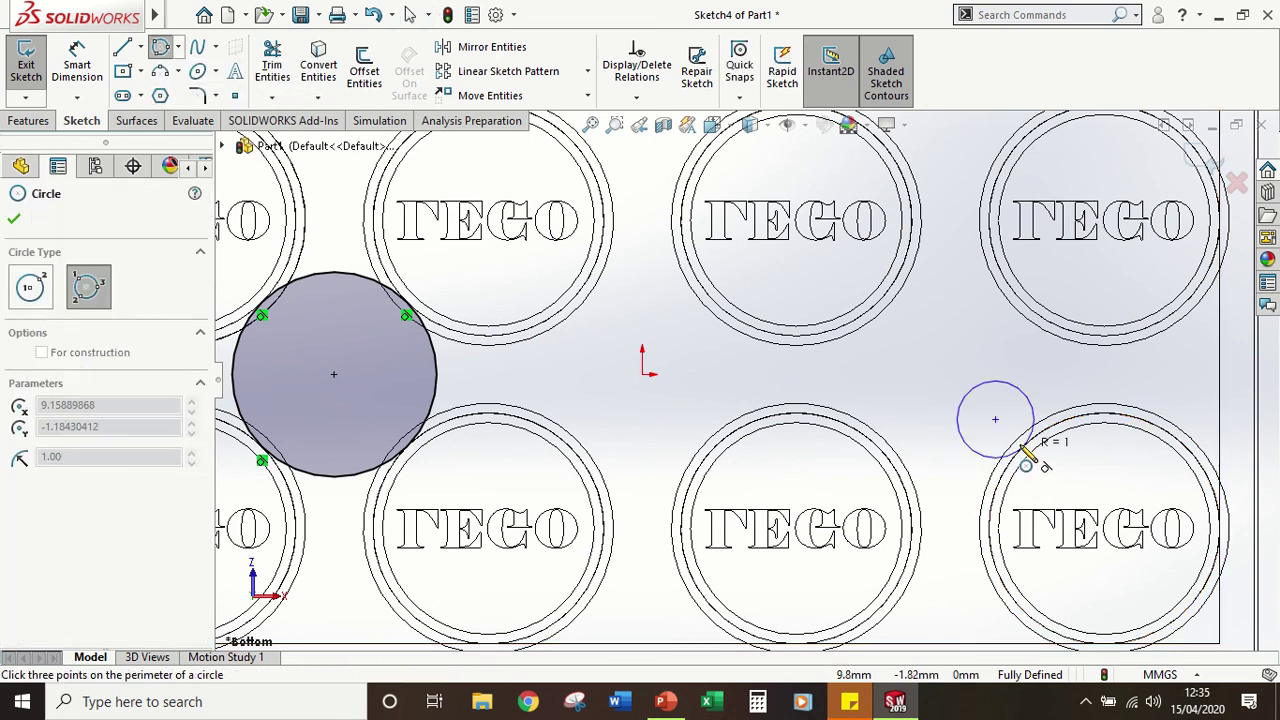
pyautogui.click(876, 314)
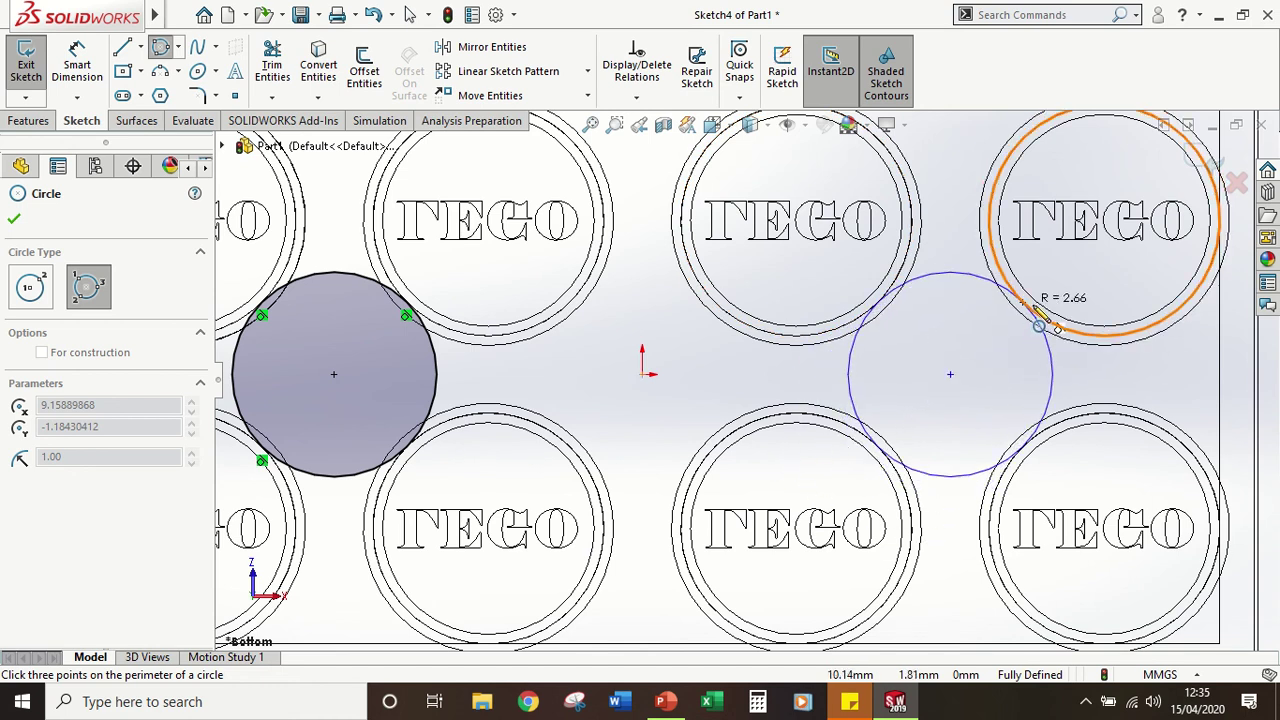
pyautogui.click(1022, 301)
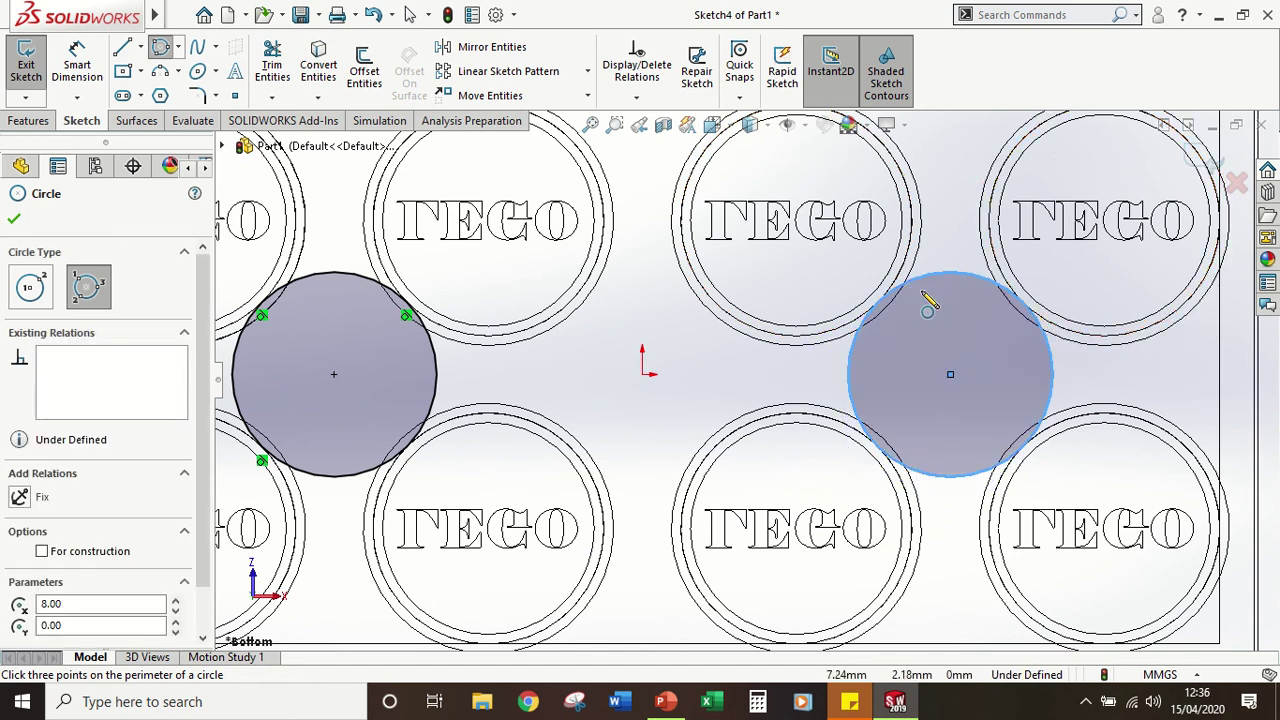
pyautogui.press('Escape')
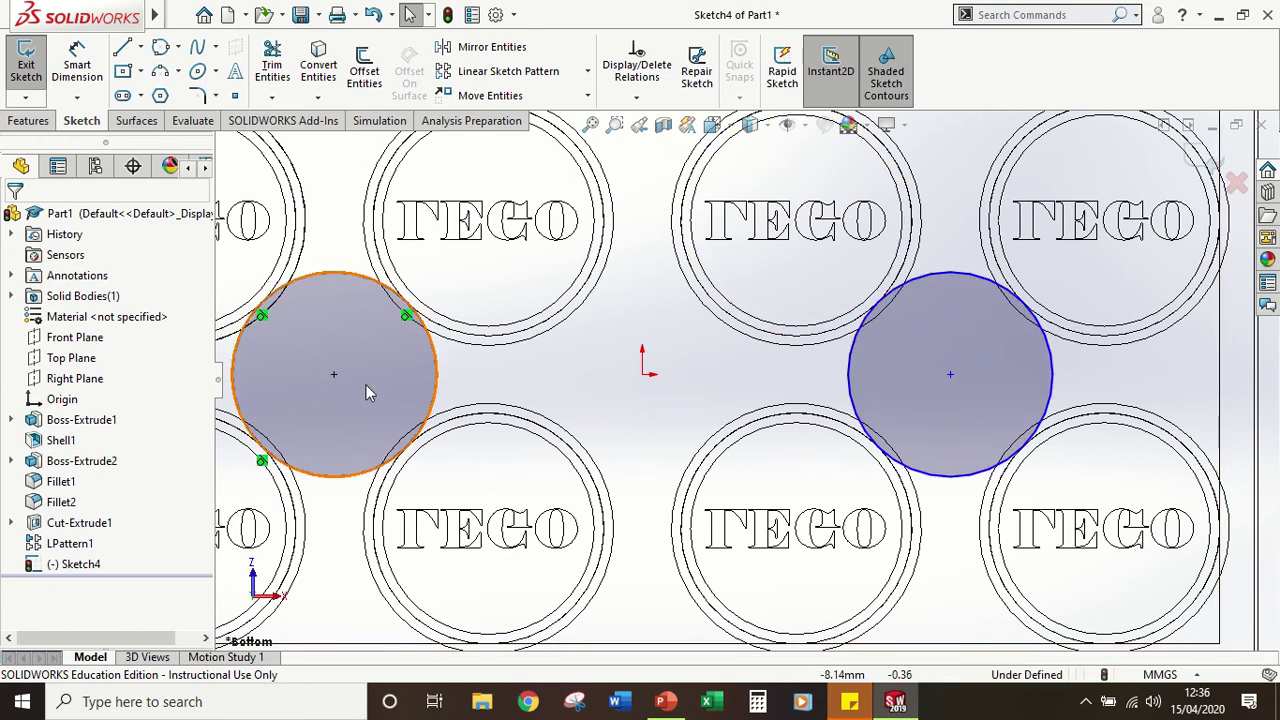
# Step: Make the new circle tangent to the middle circular edges of the third and fourth studs in the upper row
pyautogui.click(851, 366)
pyautogui.keyDown('ctrl'); pyautogui.click(834, 334); pyautogui.keyUp('ctrl')
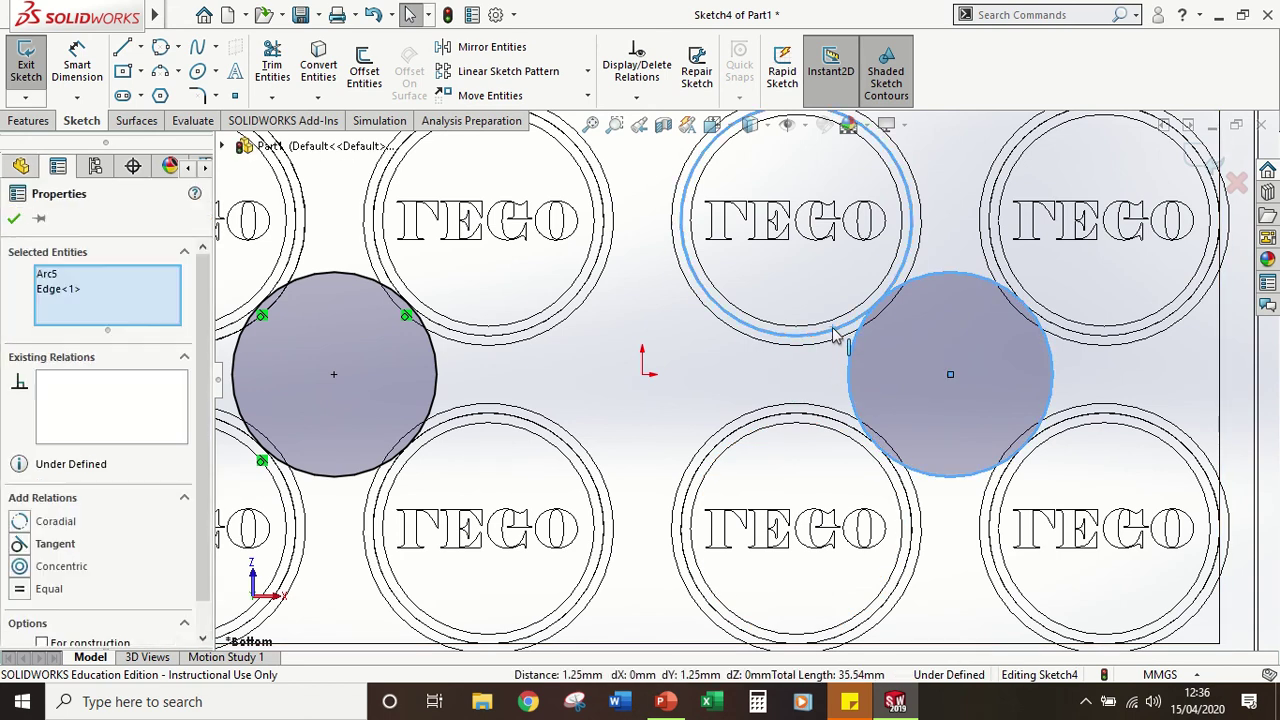
pyautogui.click(17, 544)
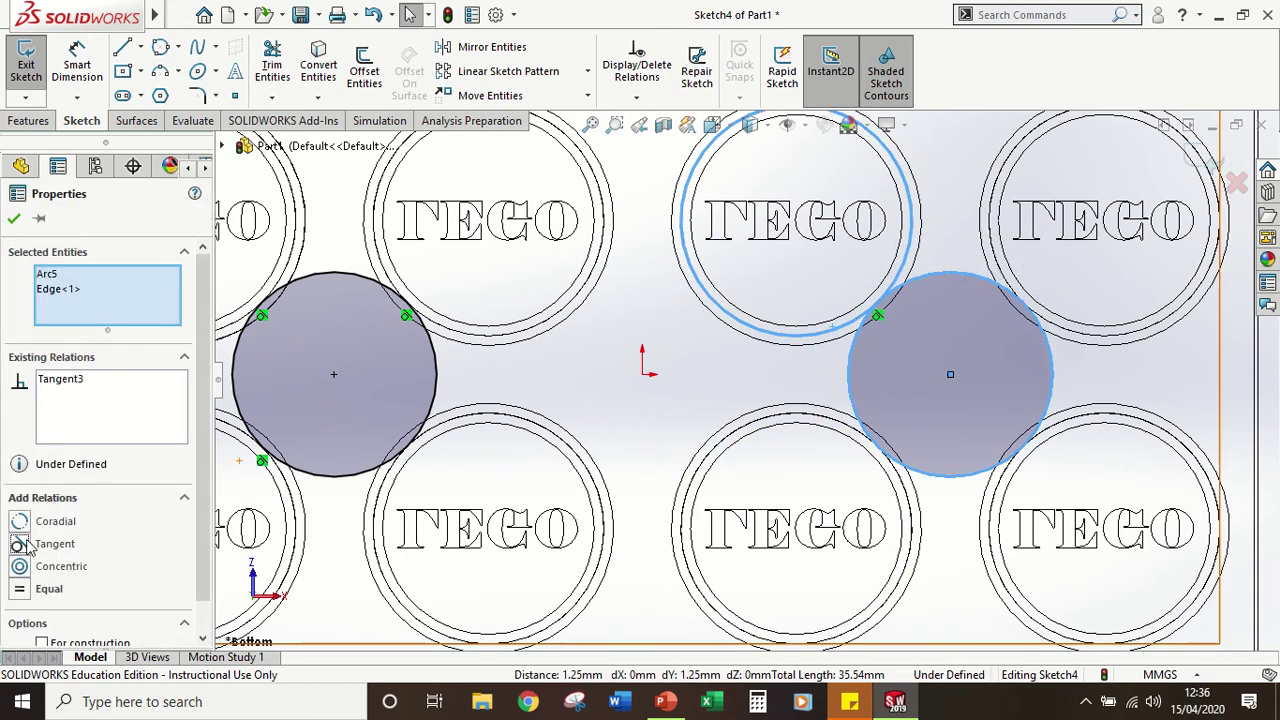
pyautogui.press('Escape')
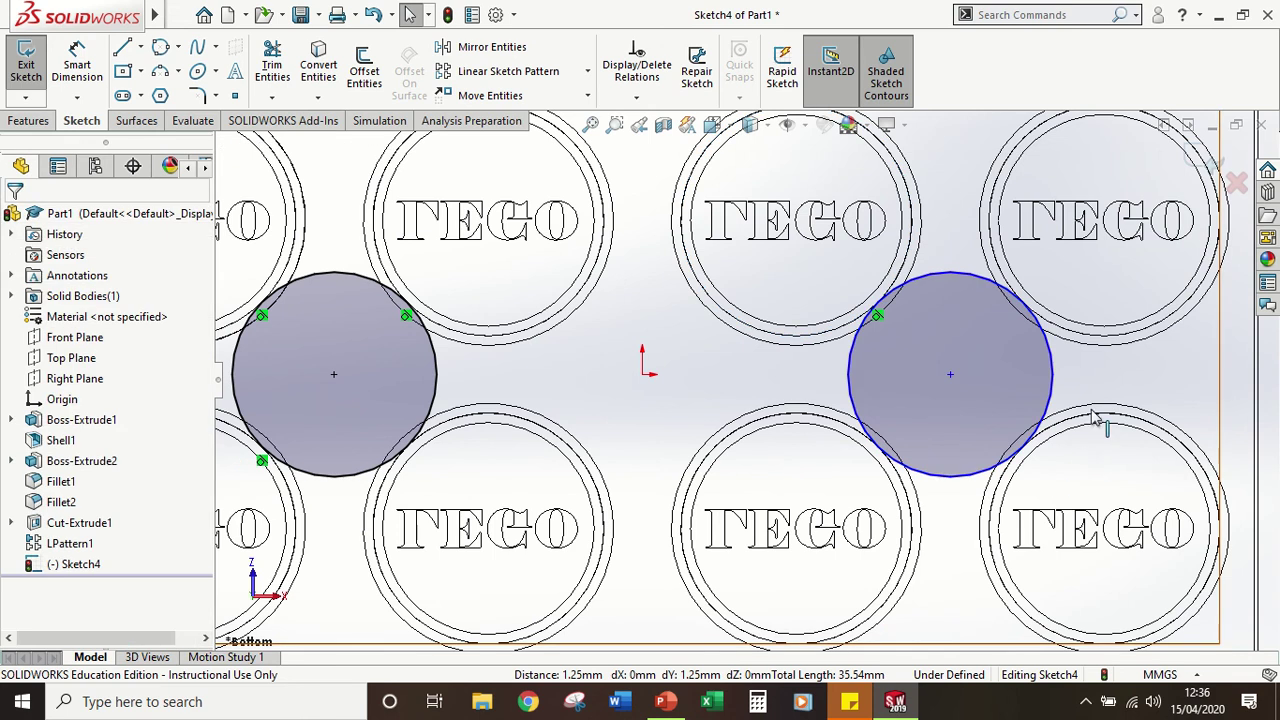
pyautogui.click(1087, 338)
pyautogui.keyDown('ctrl'); pyautogui.click(1052, 374); pyautogui.keyUp('ctrl')
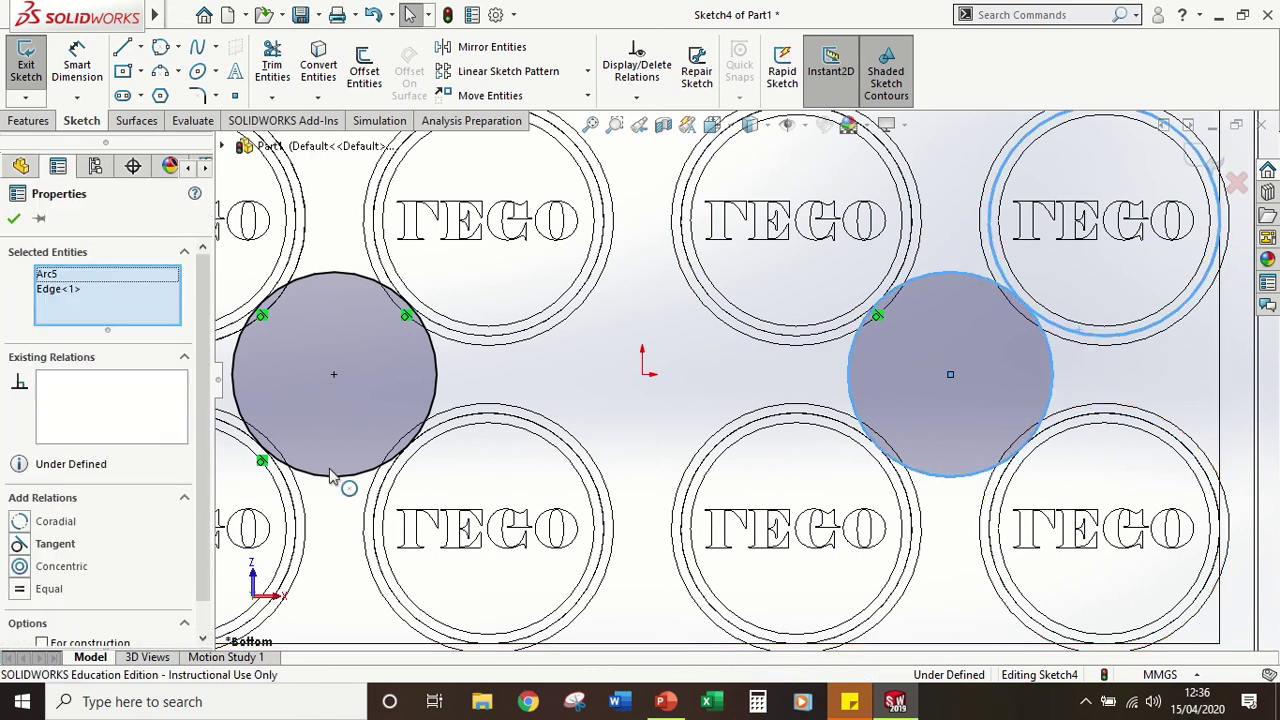
pyautogui.click(19, 543)
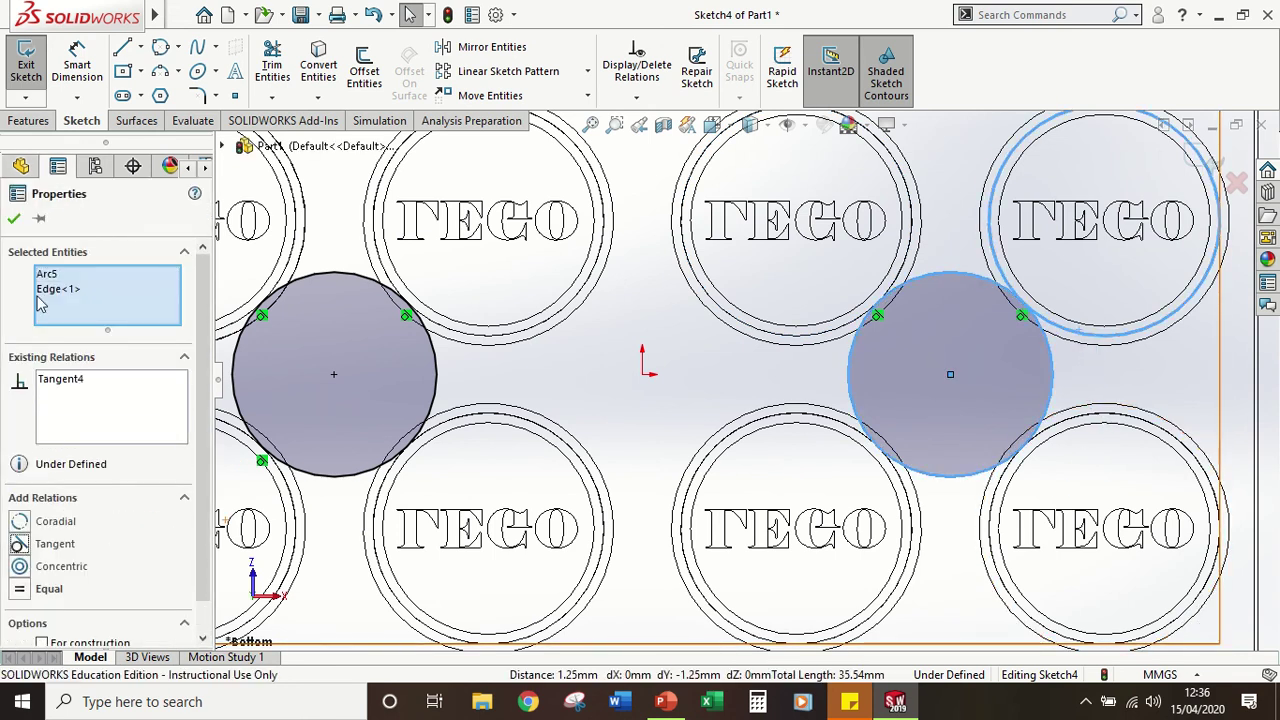
pyautogui.click(14, 219)
# Step: Add a third tangent relation between the new circle and the middle circular edge of the lower-right stud
pyautogui.click(960, 484)
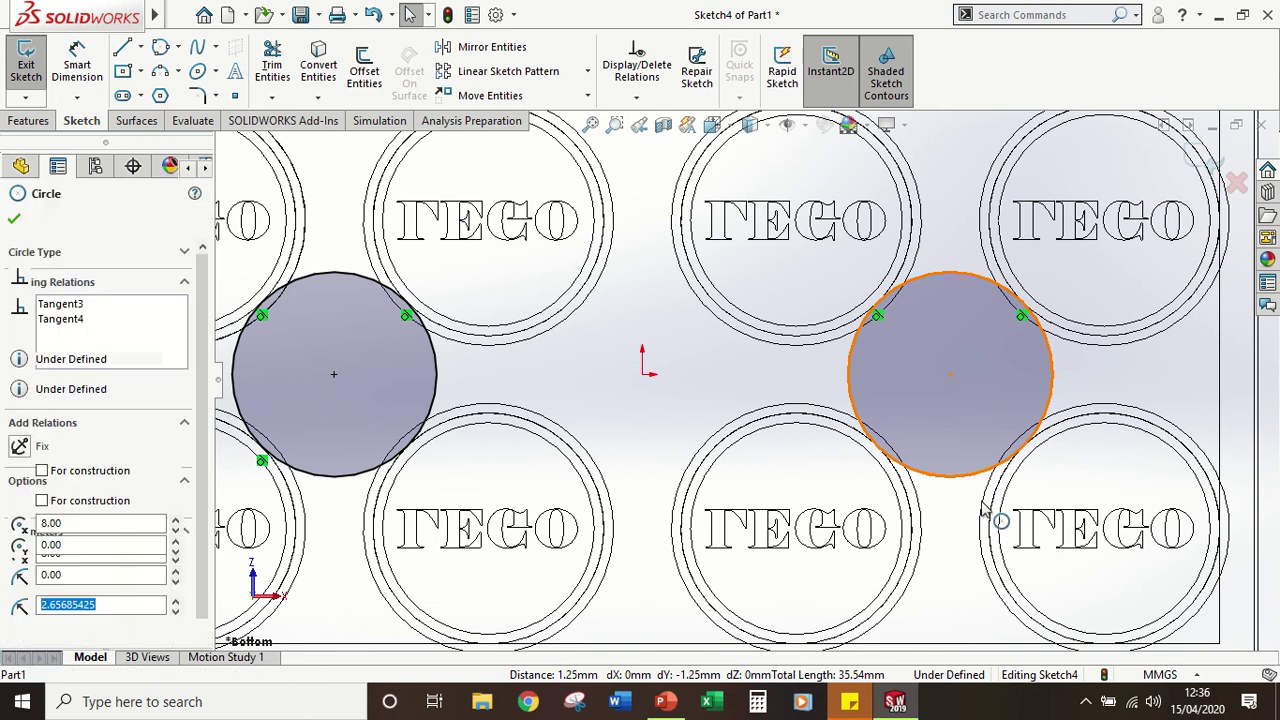
pyautogui.keyDown('ctrl'); pyautogui.click(995, 515); pyautogui.keyUp('ctrl')
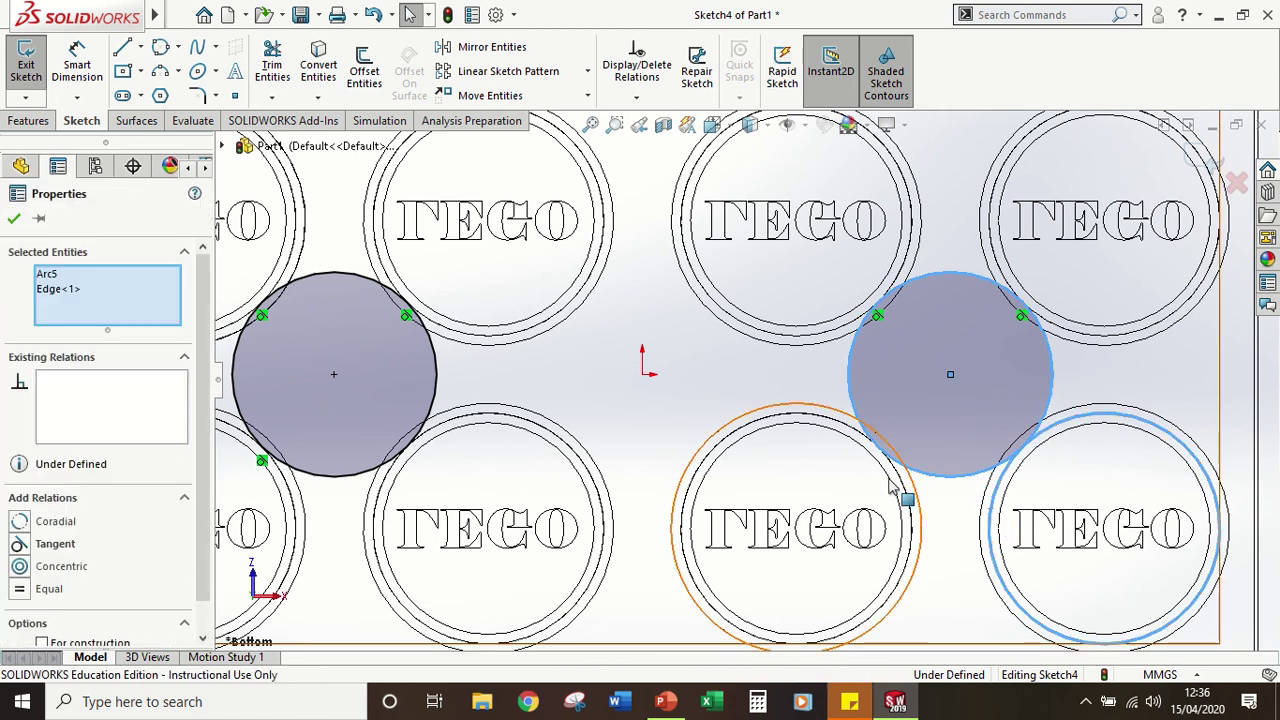
pyautogui.click(19, 544)
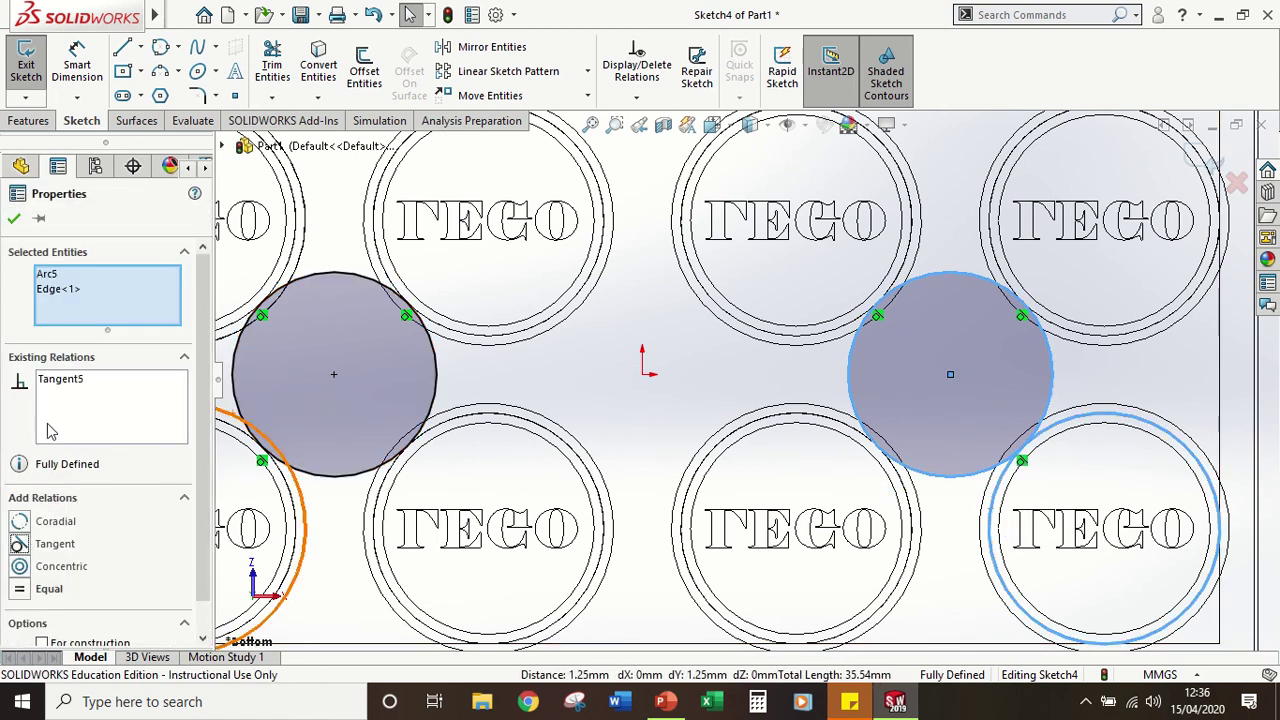
pyautogui.click(13, 220)
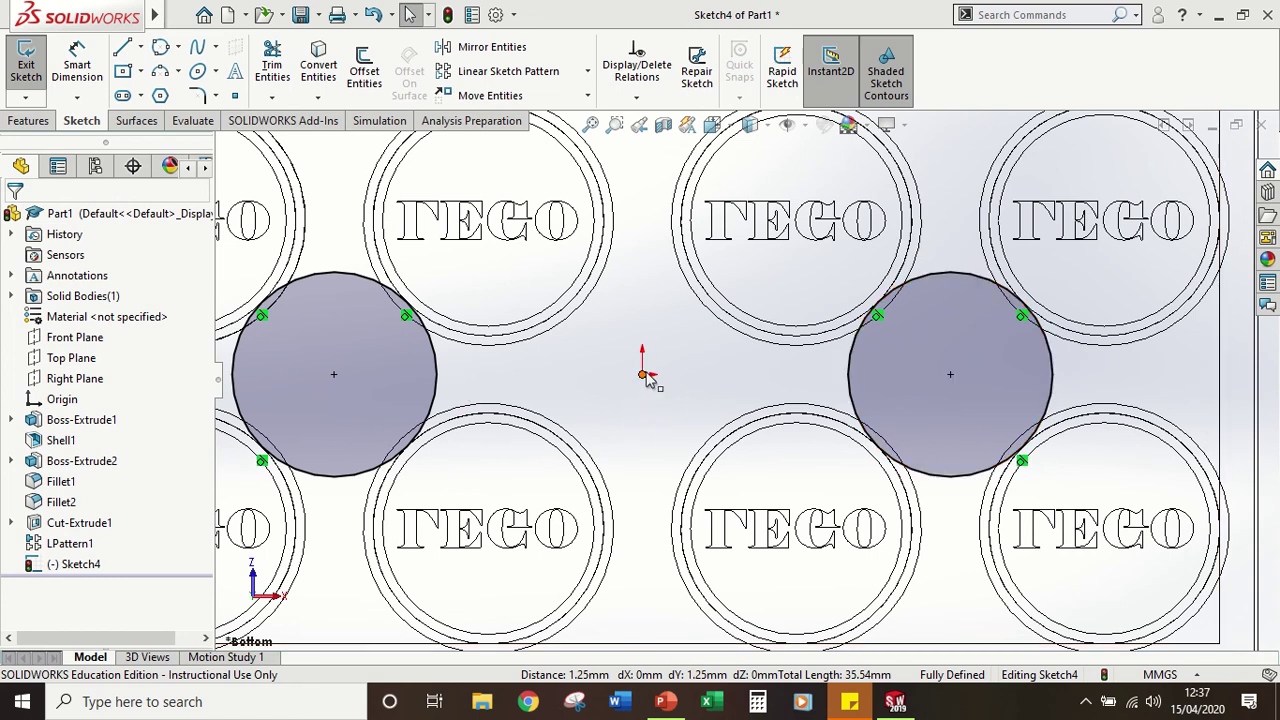
pyautogui.click(178, 49)
pyautogui.click(190, 71)
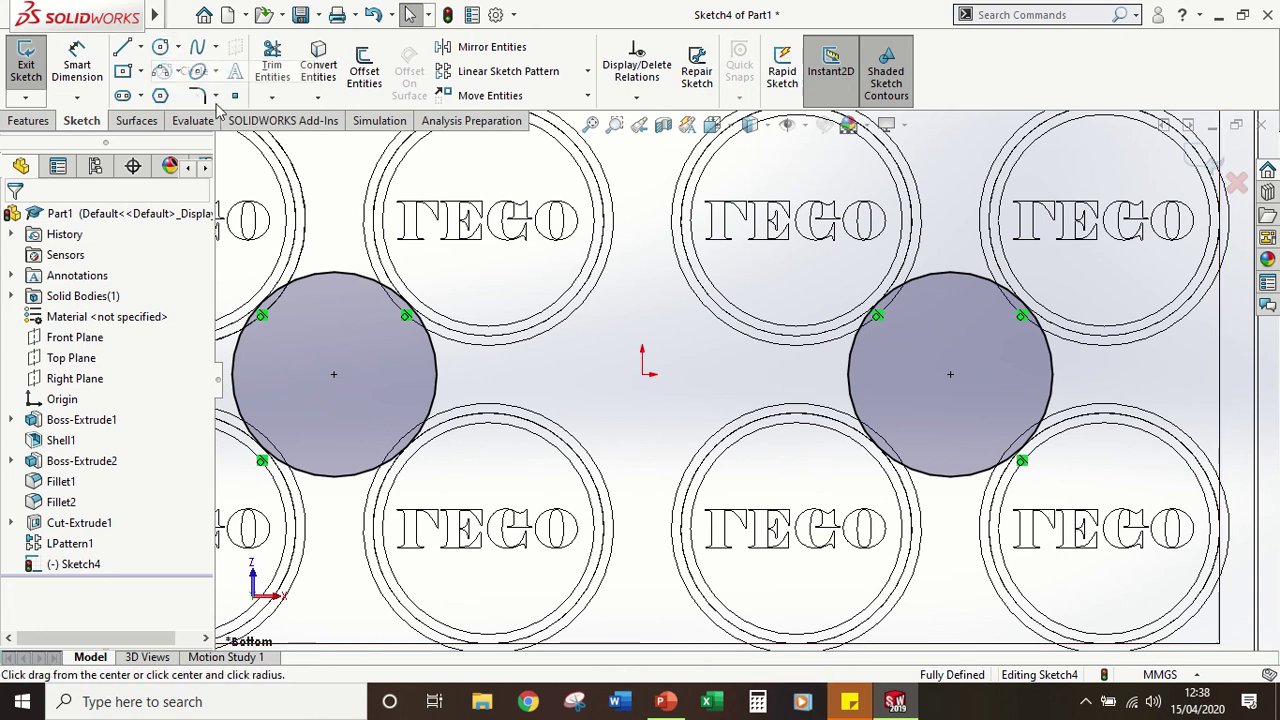
pyautogui.click(643, 375)
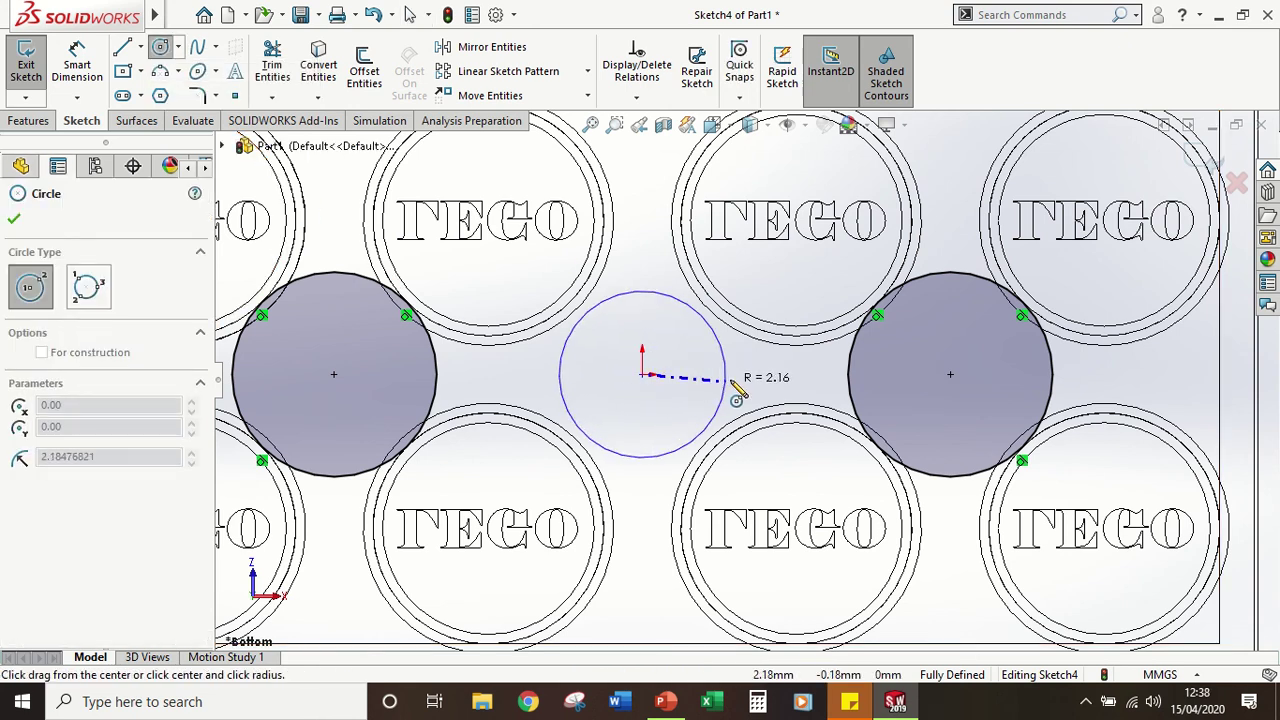
pyautogui.press('Escape')
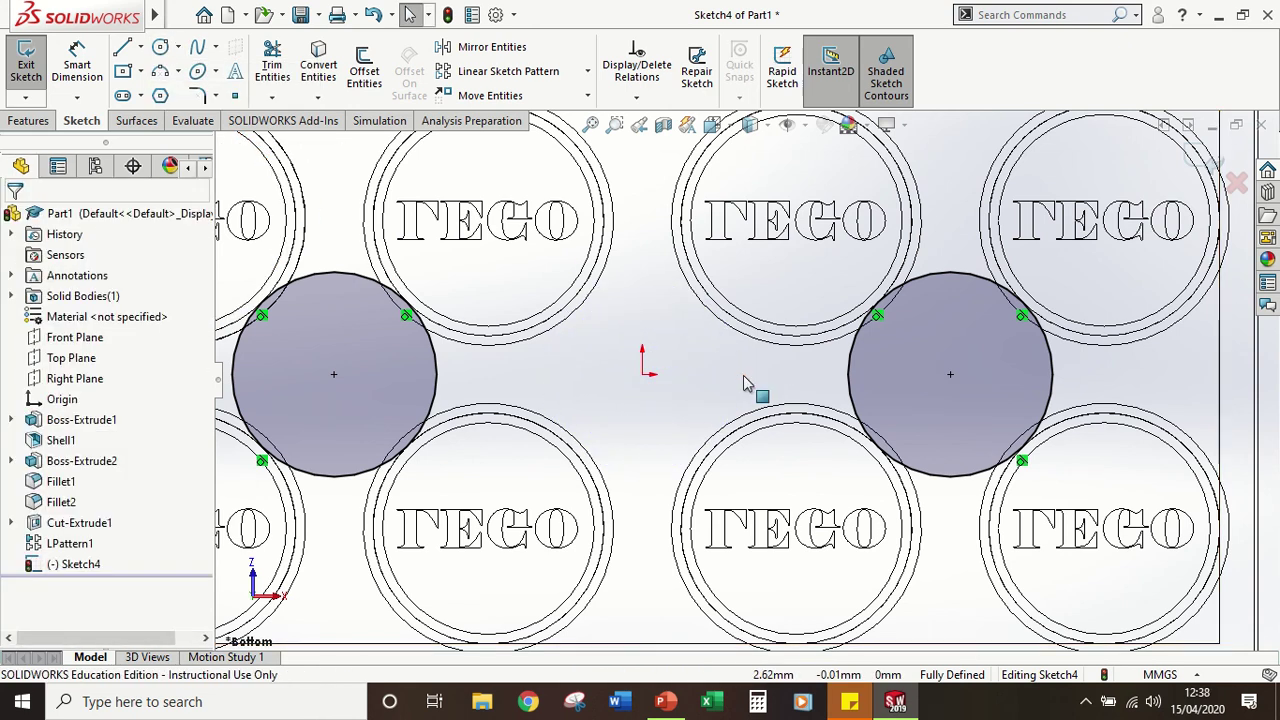
# Step: Draw a circle of about 1.74 mm radius centred on the origin, in the gap between the four middle studs
pyautogui.click(180, 48)
pyautogui.click(192, 71)
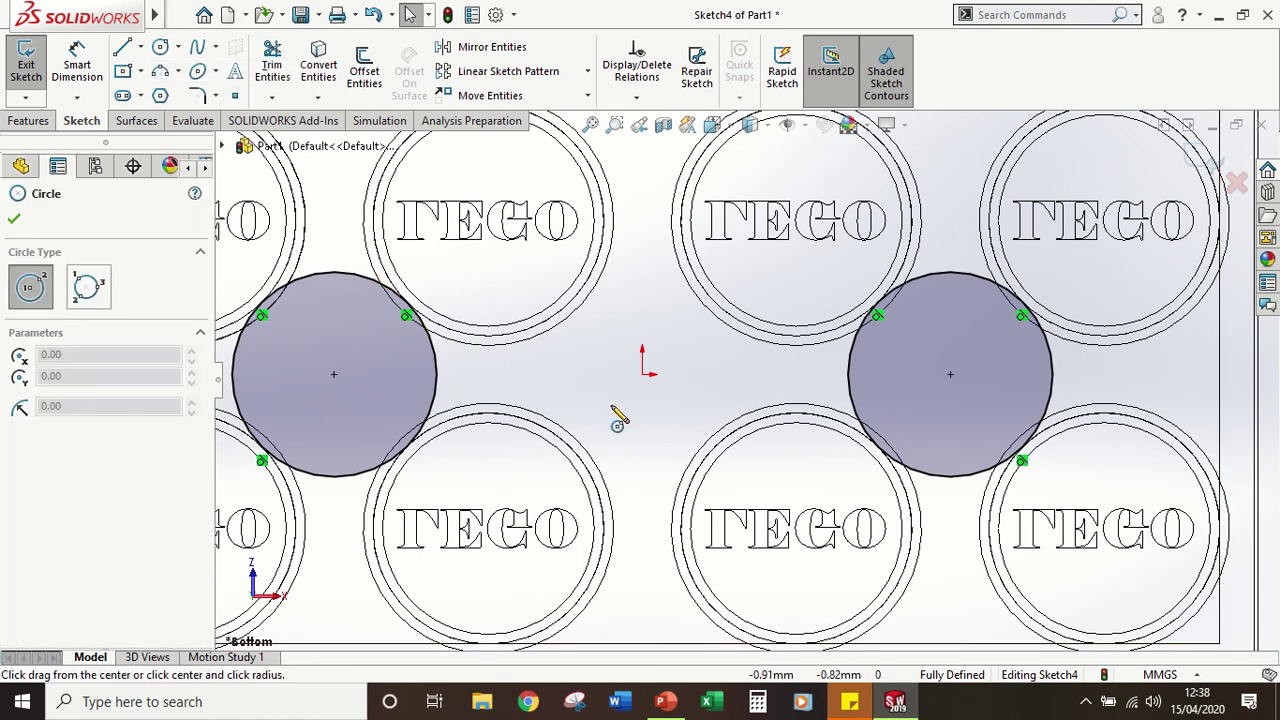
pyautogui.click(642, 374)
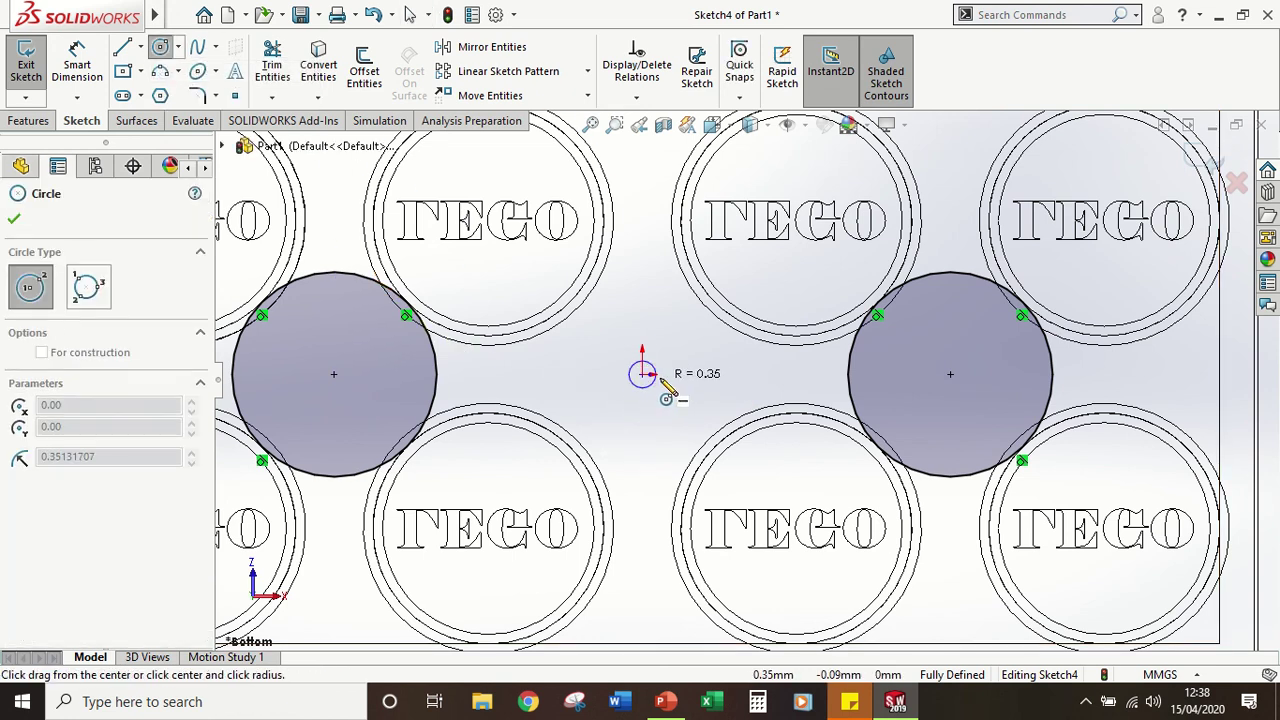
pyautogui.click(712, 388)
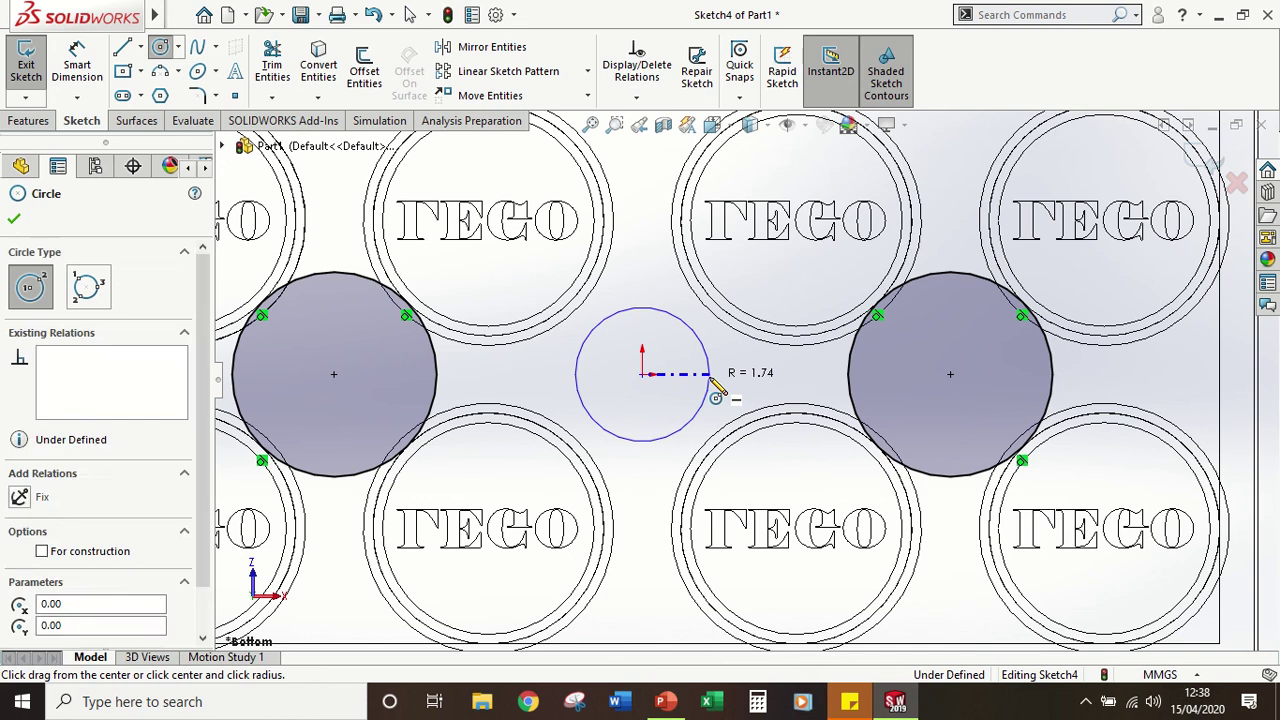
pyautogui.press('Escape')
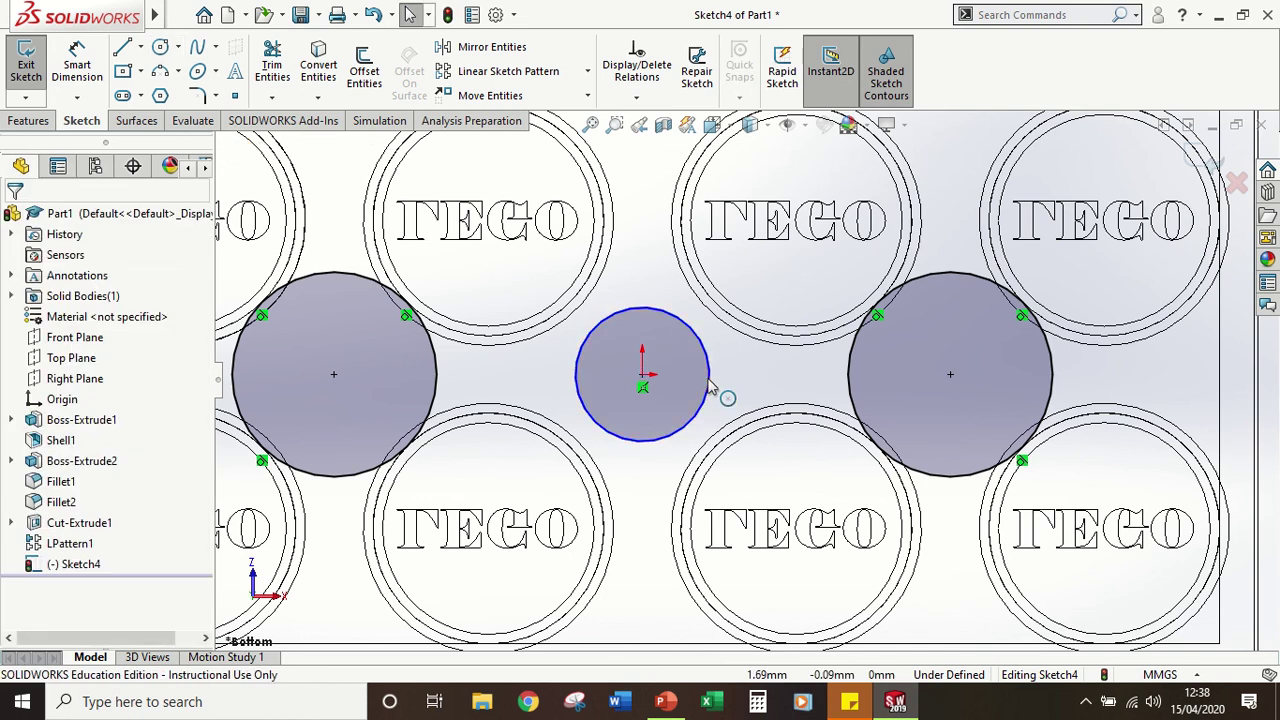
# Step: Make the origin-centred circle tangent to the middle circular edge of the second stud in the upper row
pyautogui.click(600, 332)
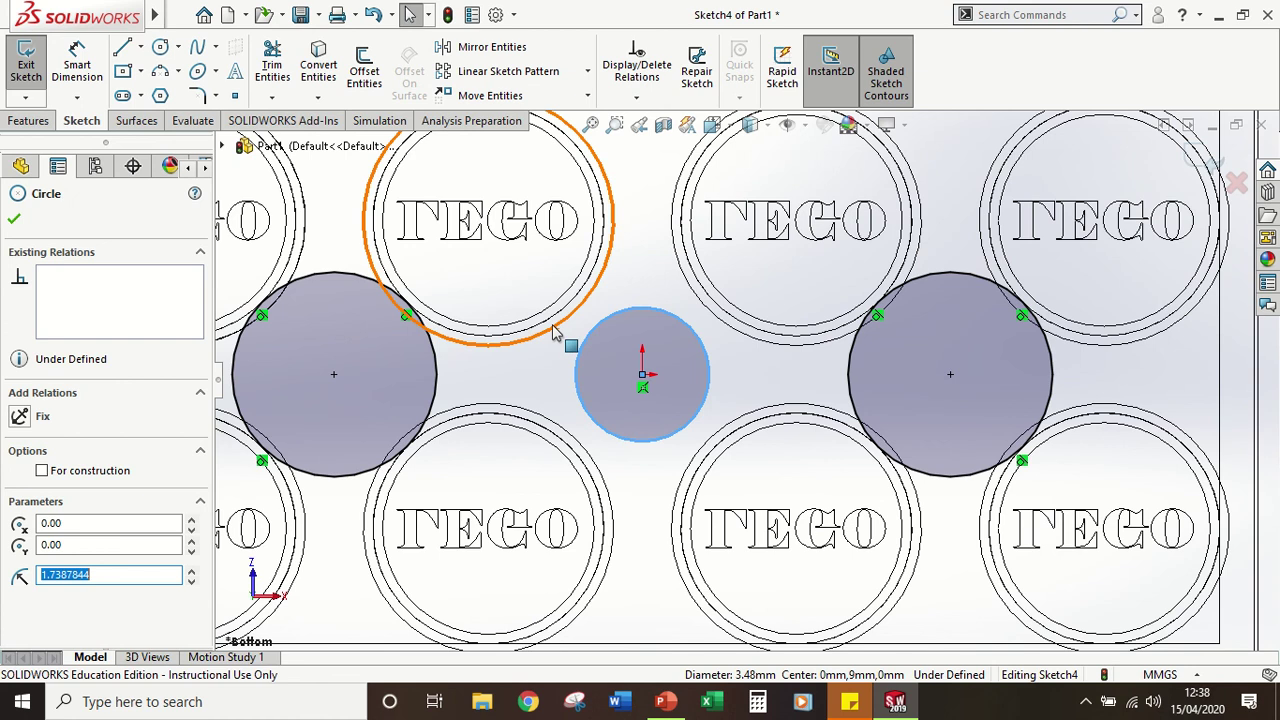
pyautogui.keyDown('ctrl'); pyautogui.click(552, 327); pyautogui.keyUp('ctrl')
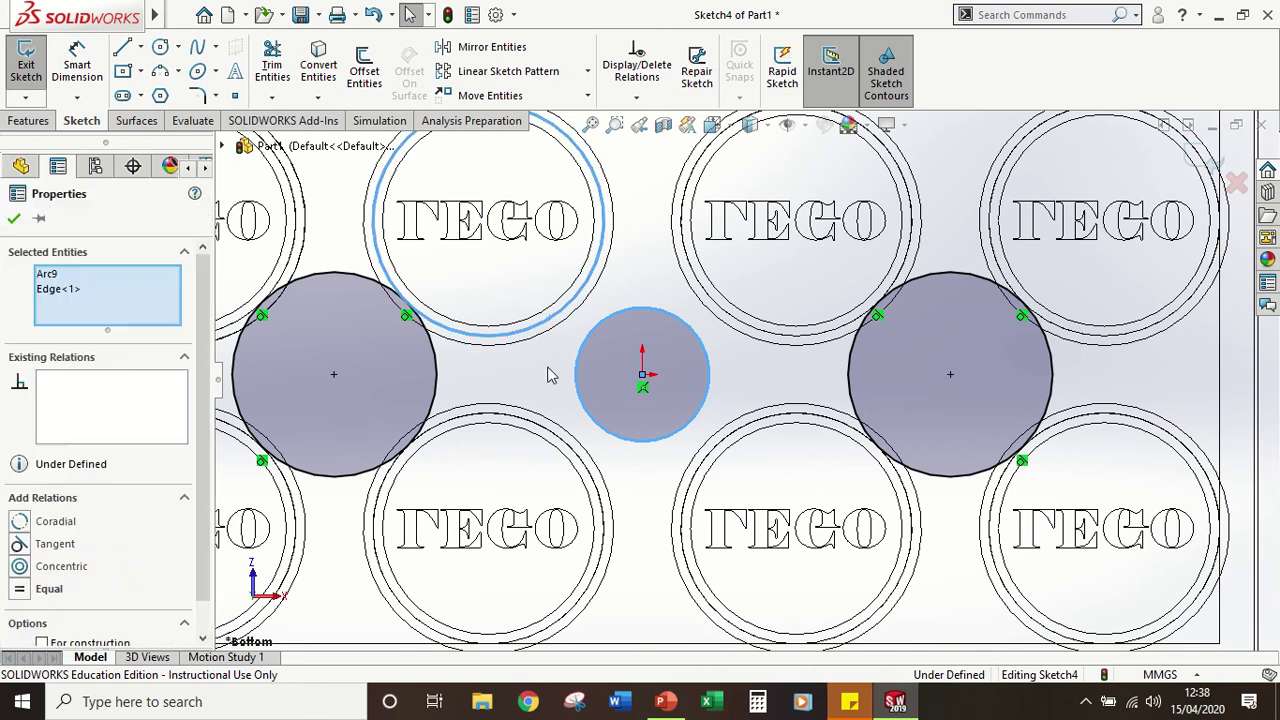
pyautogui.click(20, 544)
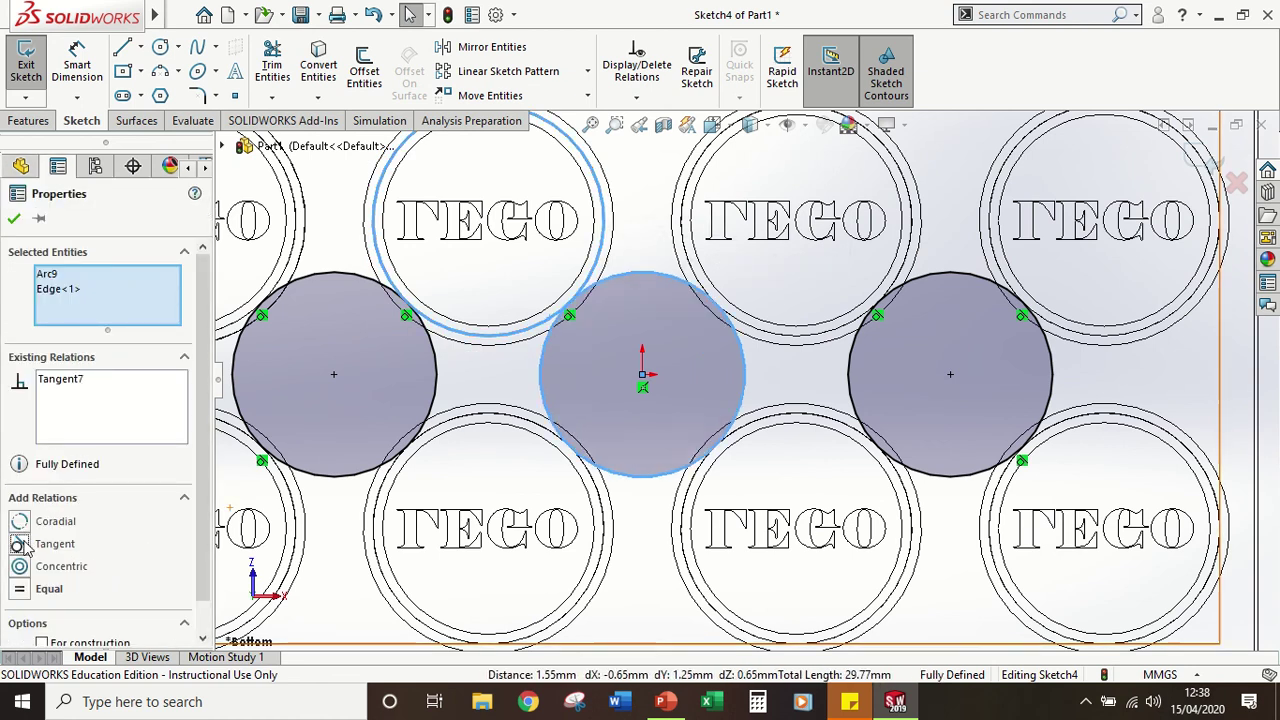
pyautogui.click(14, 222)
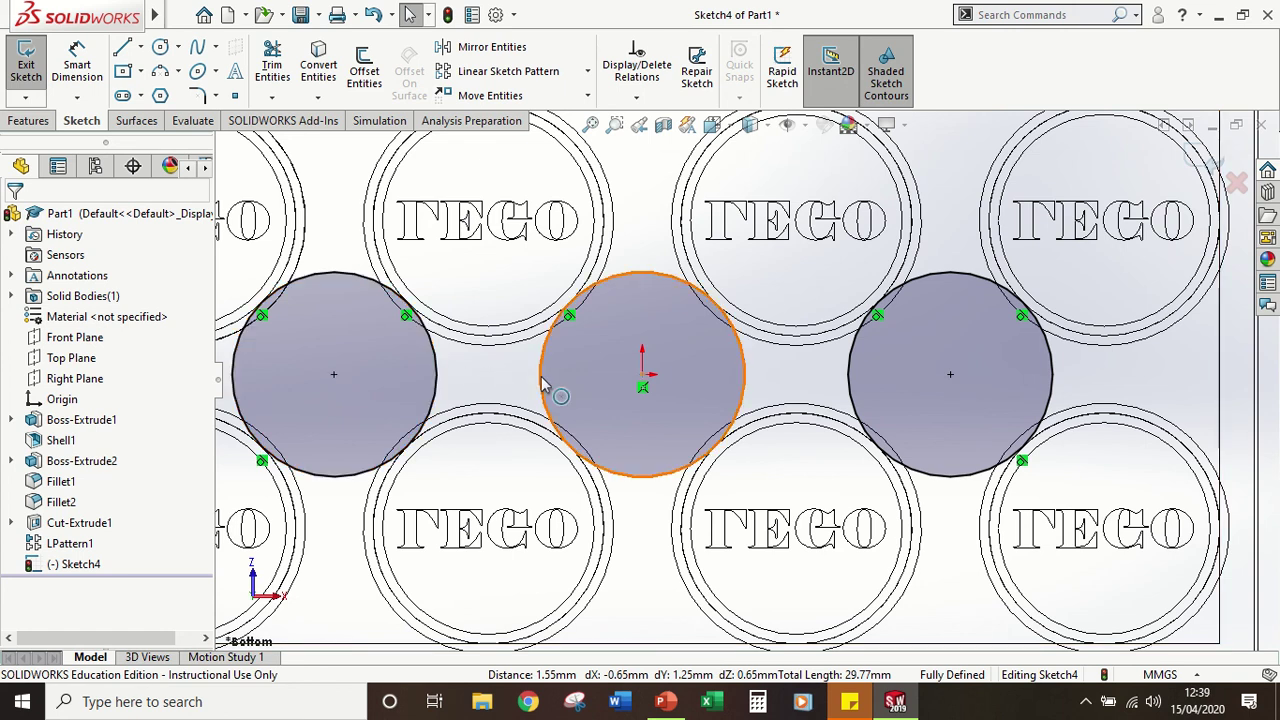
pyautogui.click(464, 378)
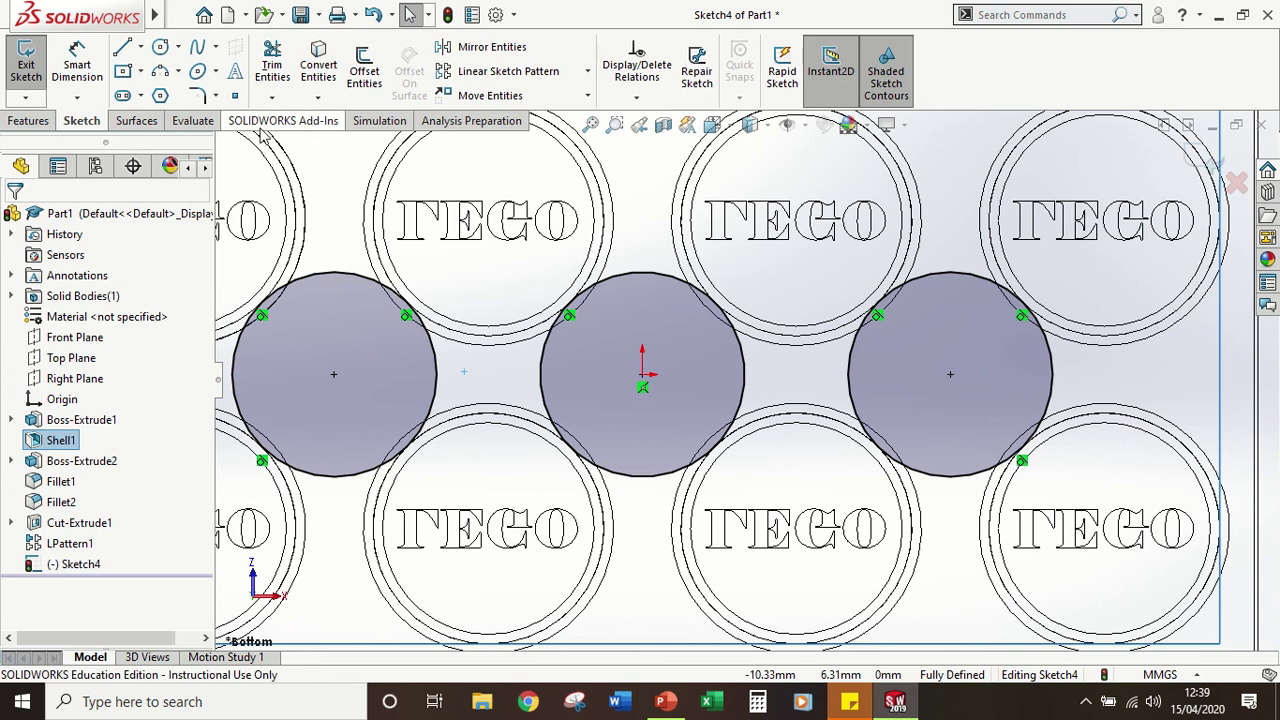
pyautogui.click(360, 82)
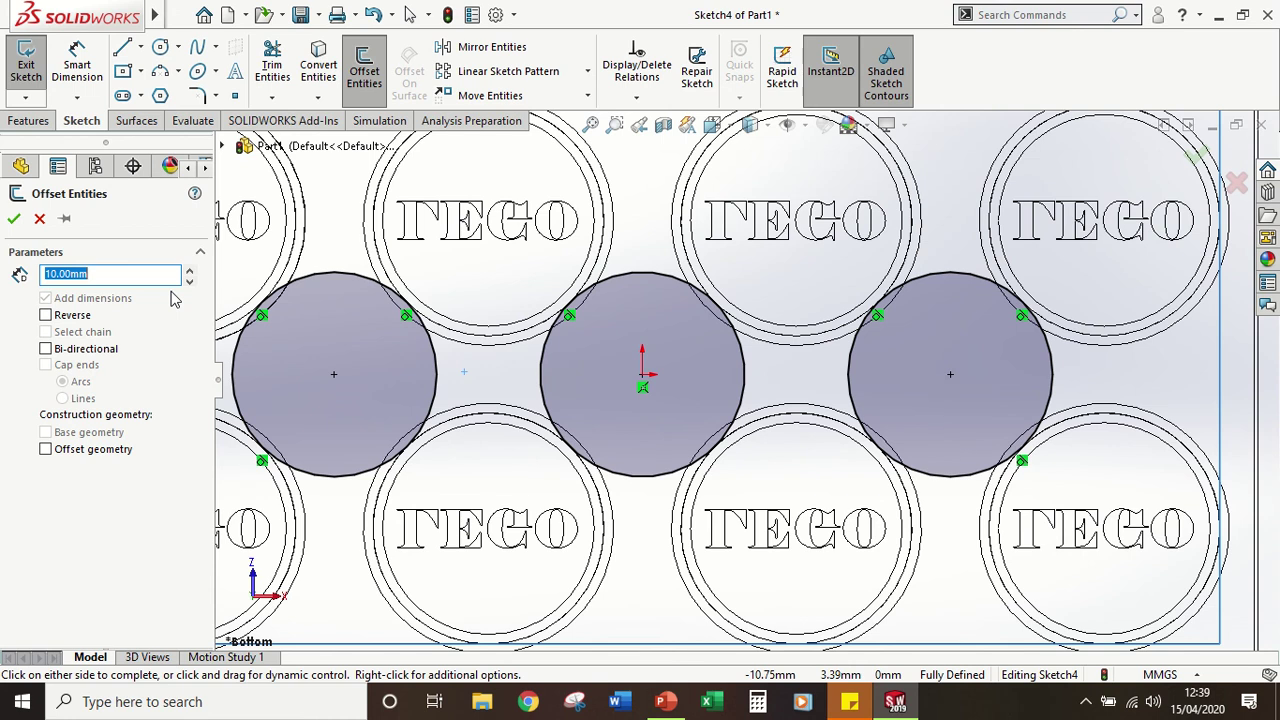
pyautogui.write('.3')
pyautogui.press('Return')
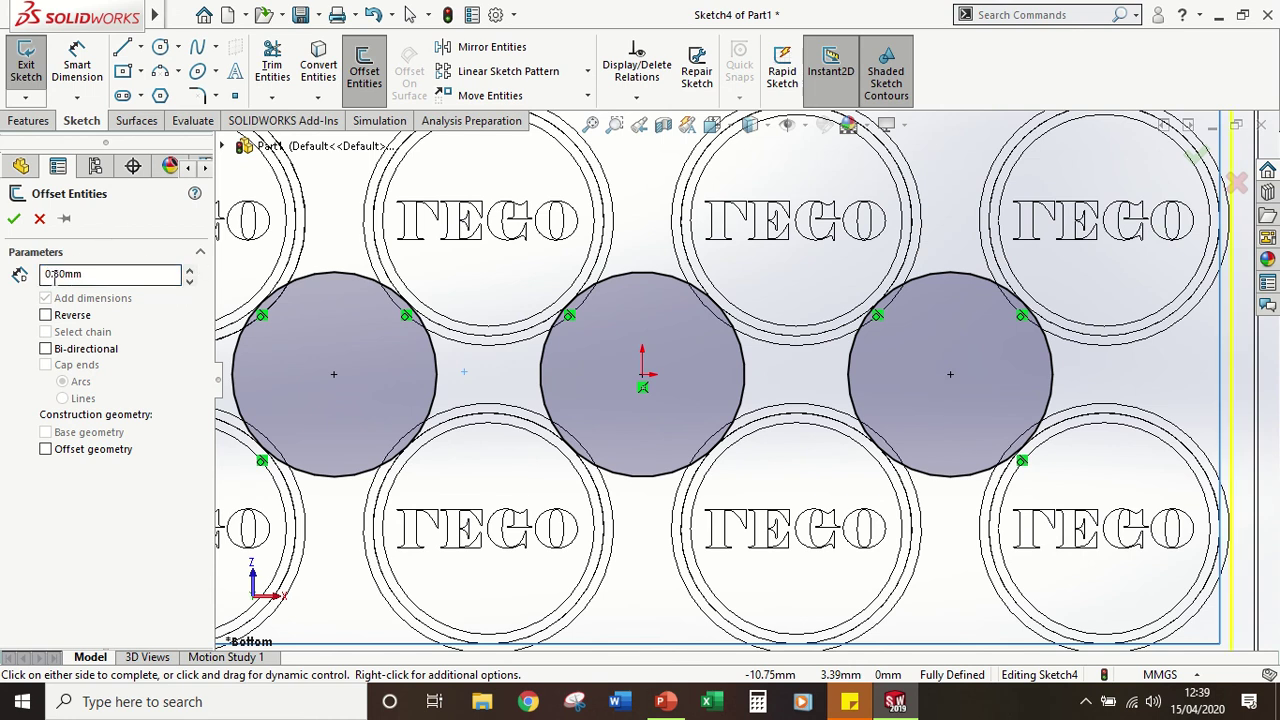
pyautogui.click(336, 282)
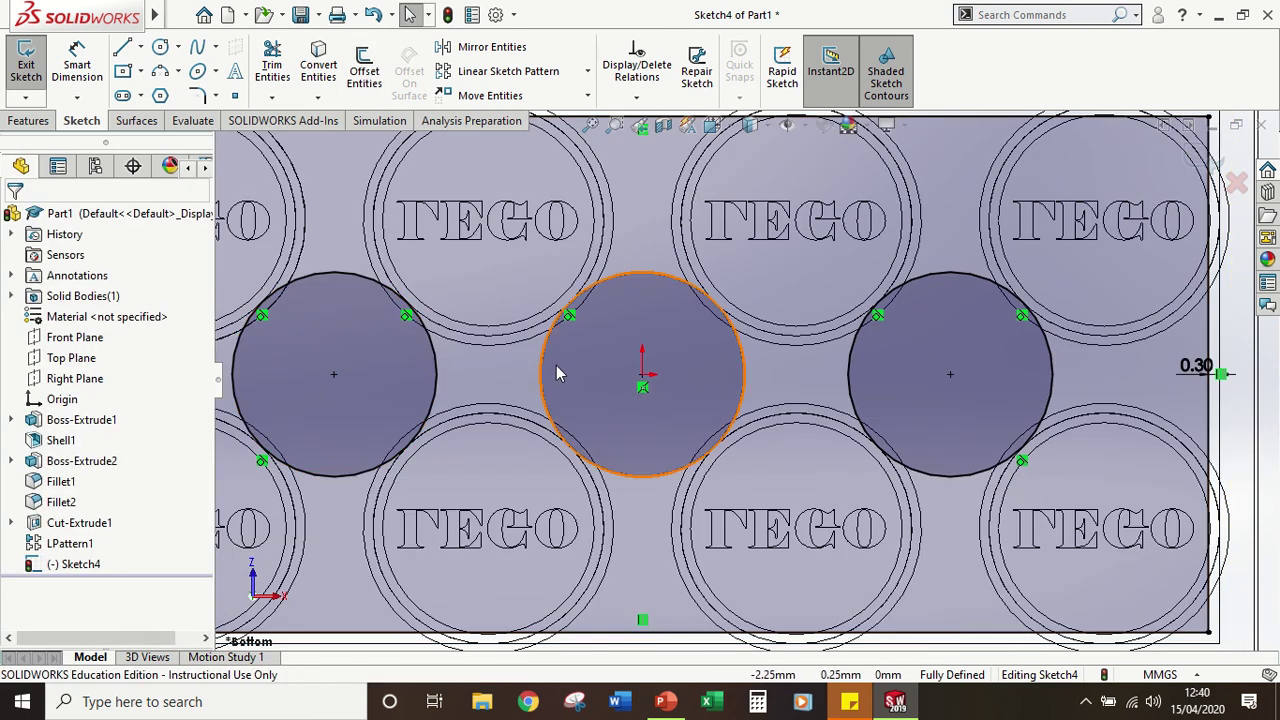
pyautogui.press('f')
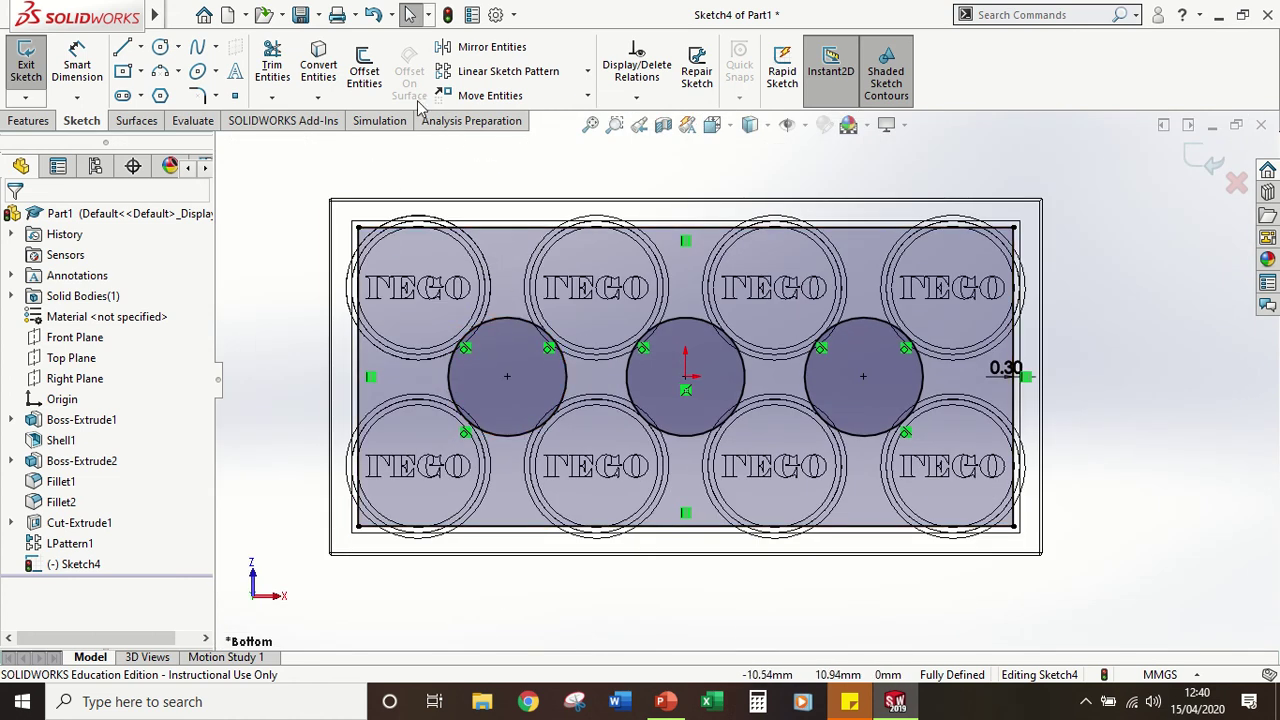
pyautogui.click(372, 14)
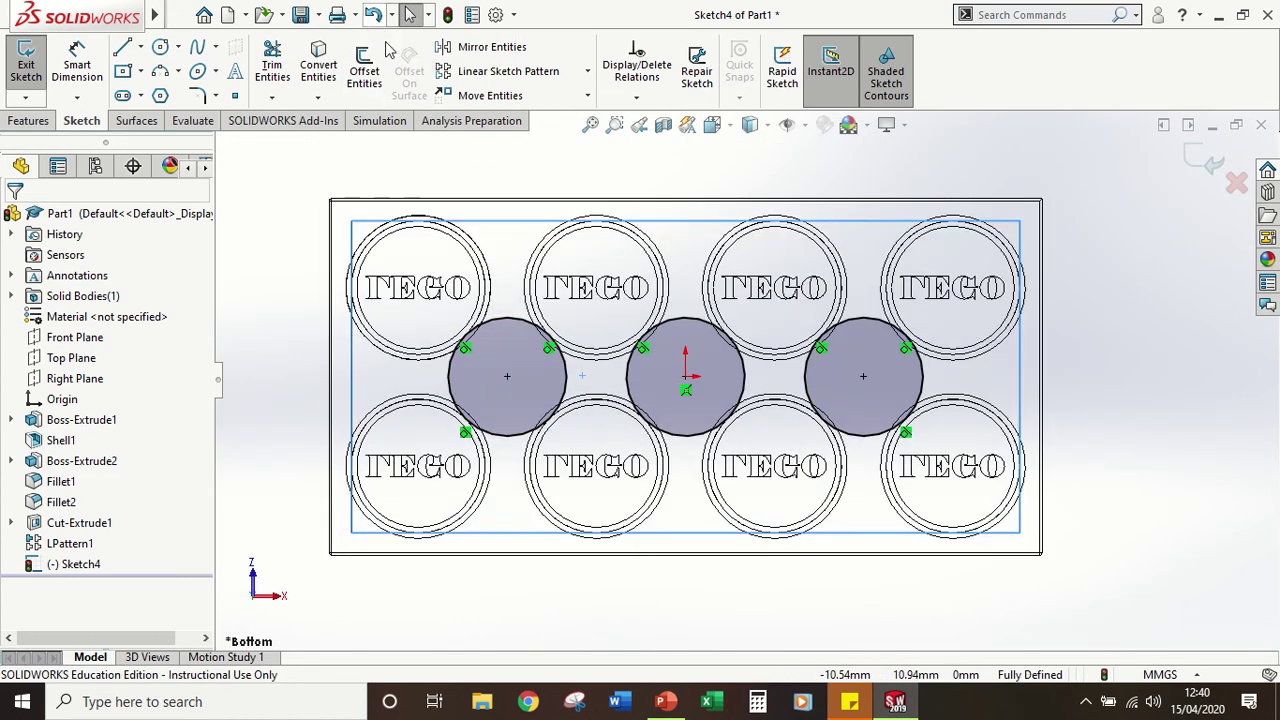
# Step: Offset all three stud-tangent circles inward by 0.3 mm to form thin ring profiles
pyautogui.scroll(-5, 585, 378)
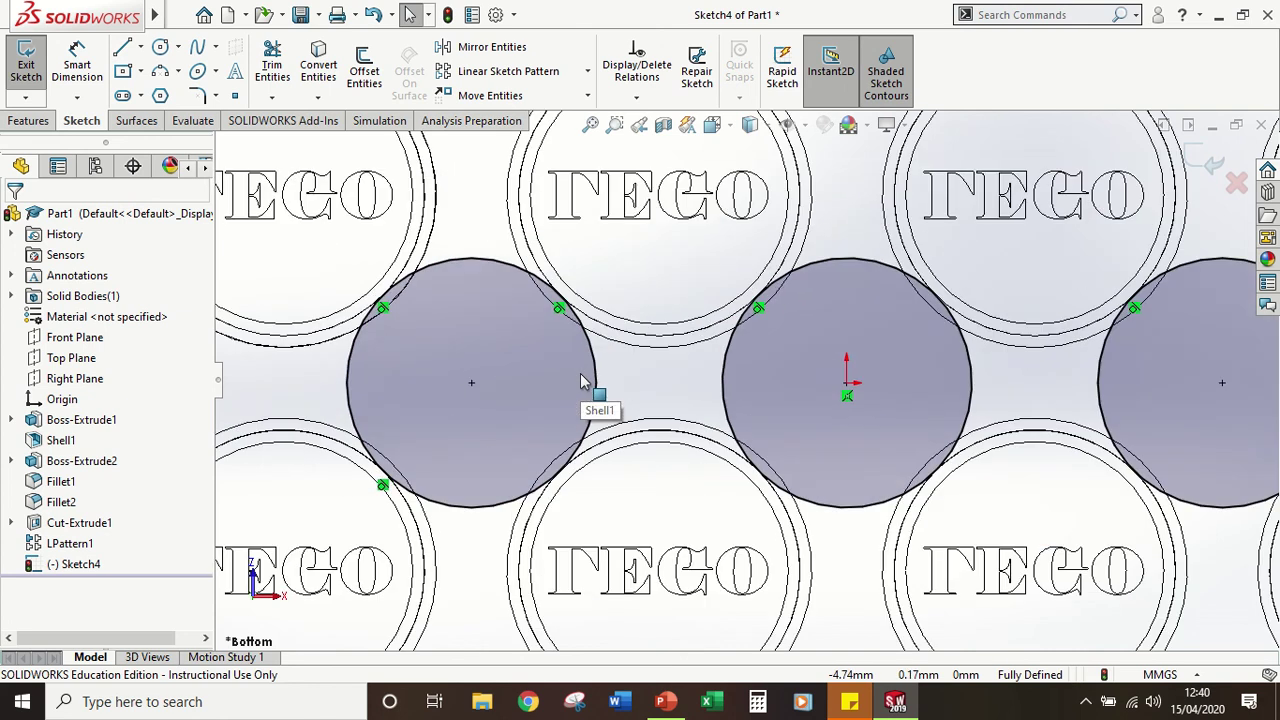
pyautogui.scroll(1, 585, 378)
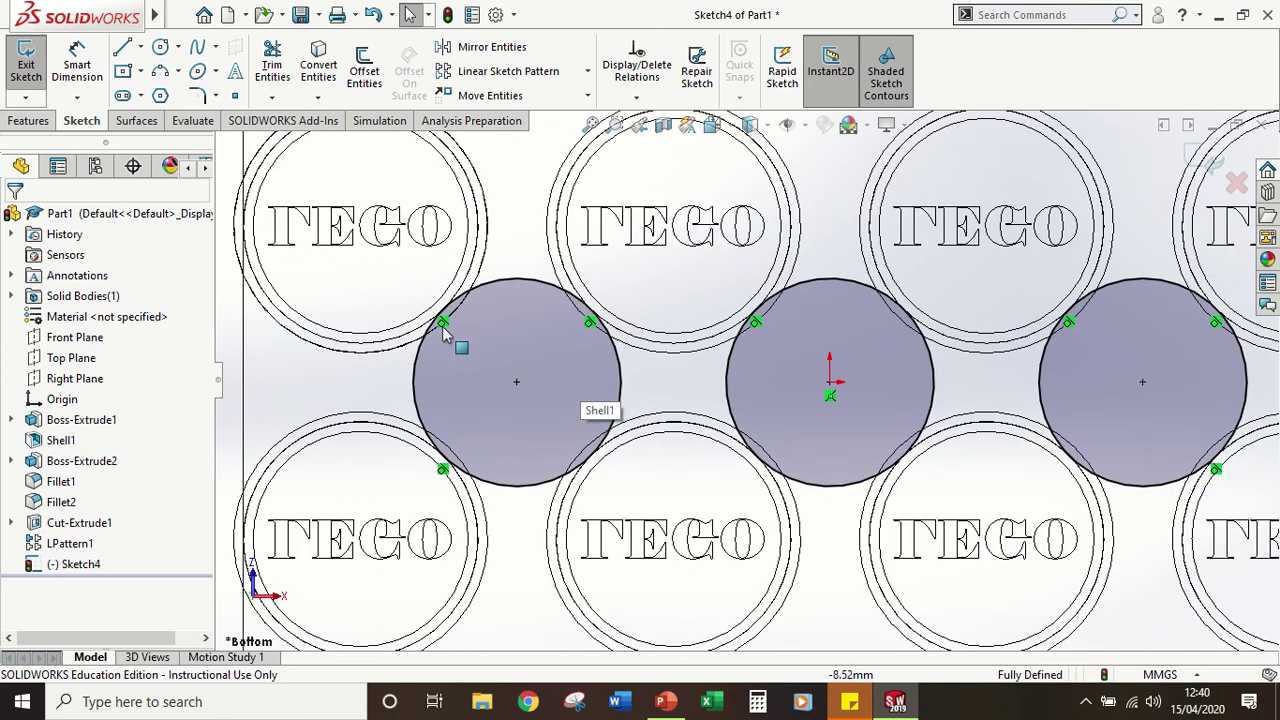
pyautogui.click(366, 80)
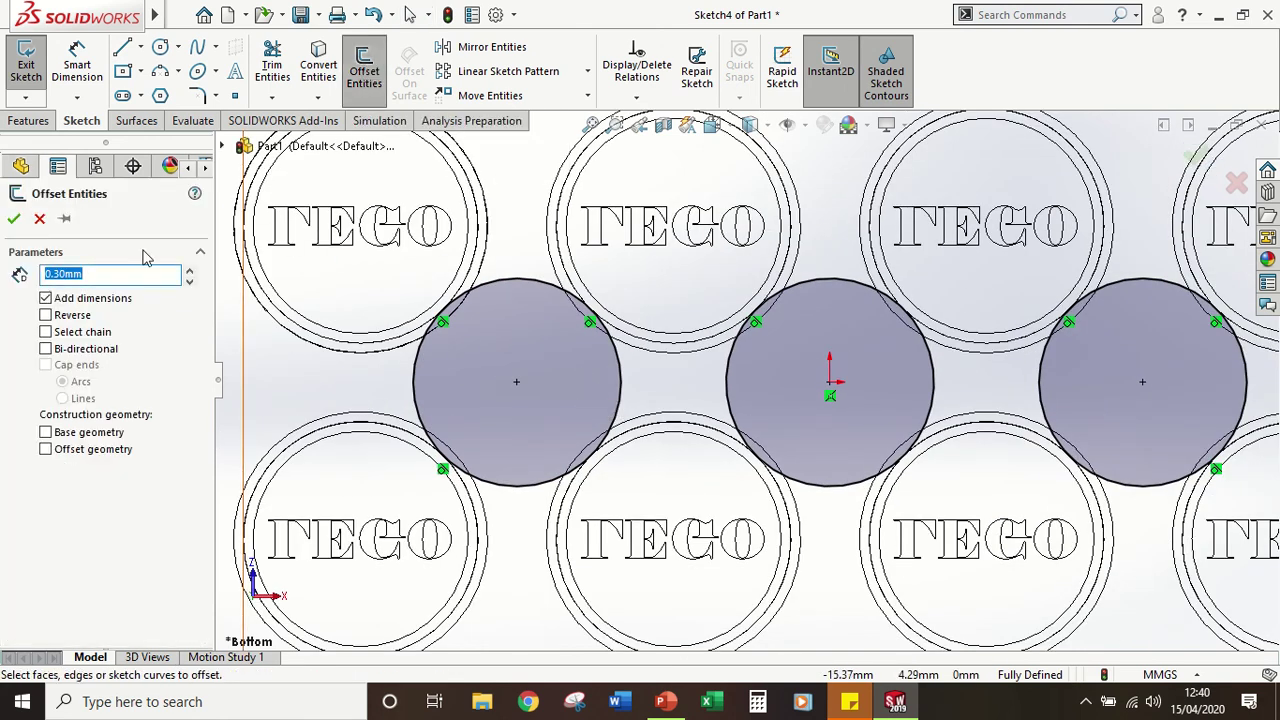
pyautogui.click(418, 390)
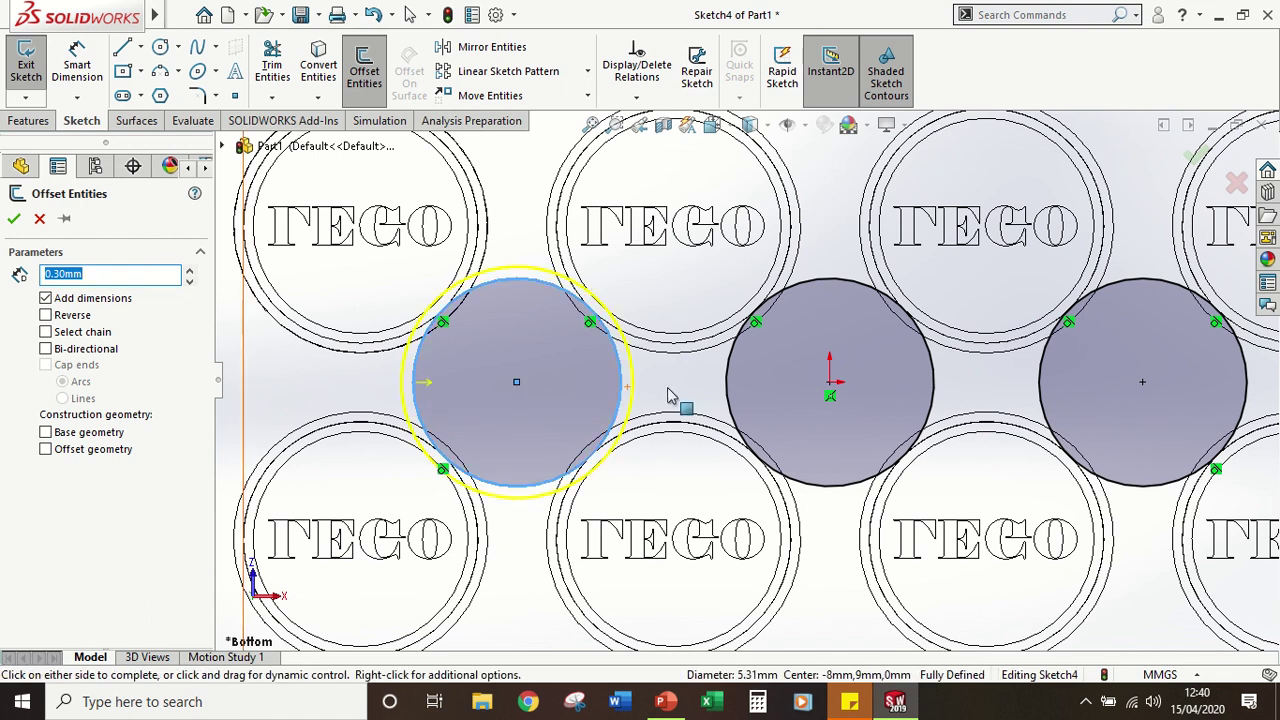
pyautogui.click(735, 392)
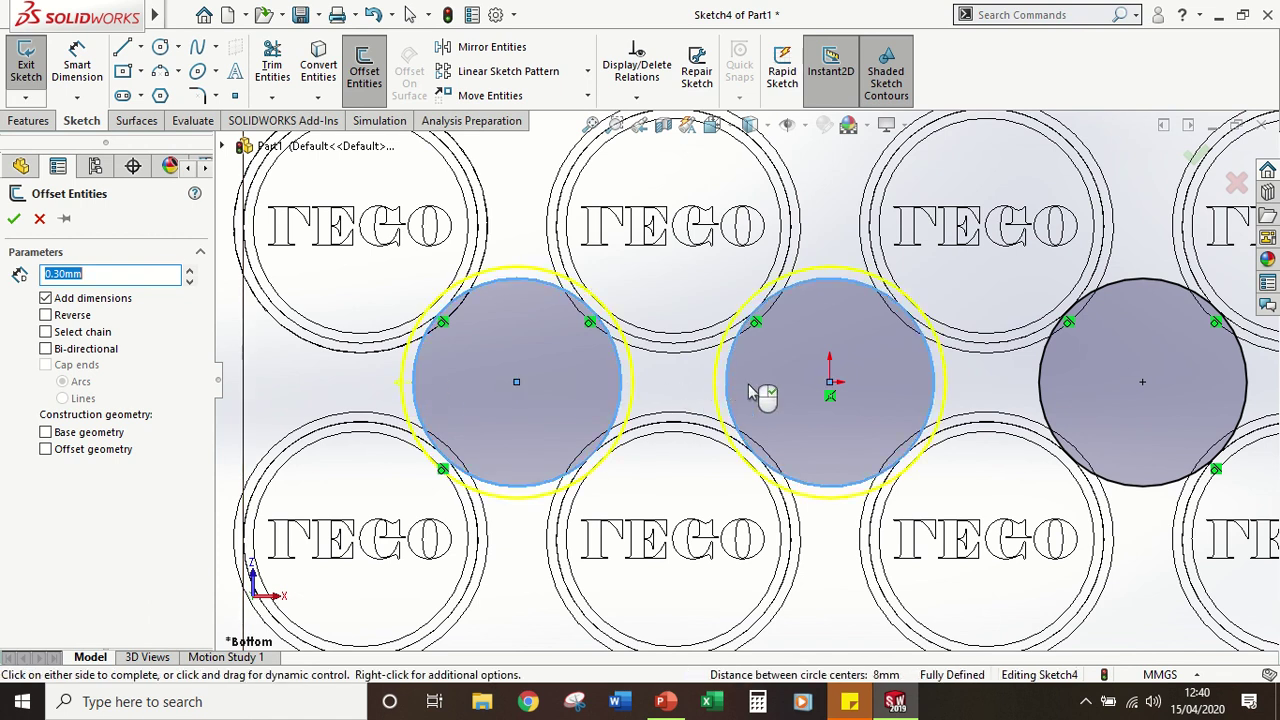
pyautogui.click(1040, 390)
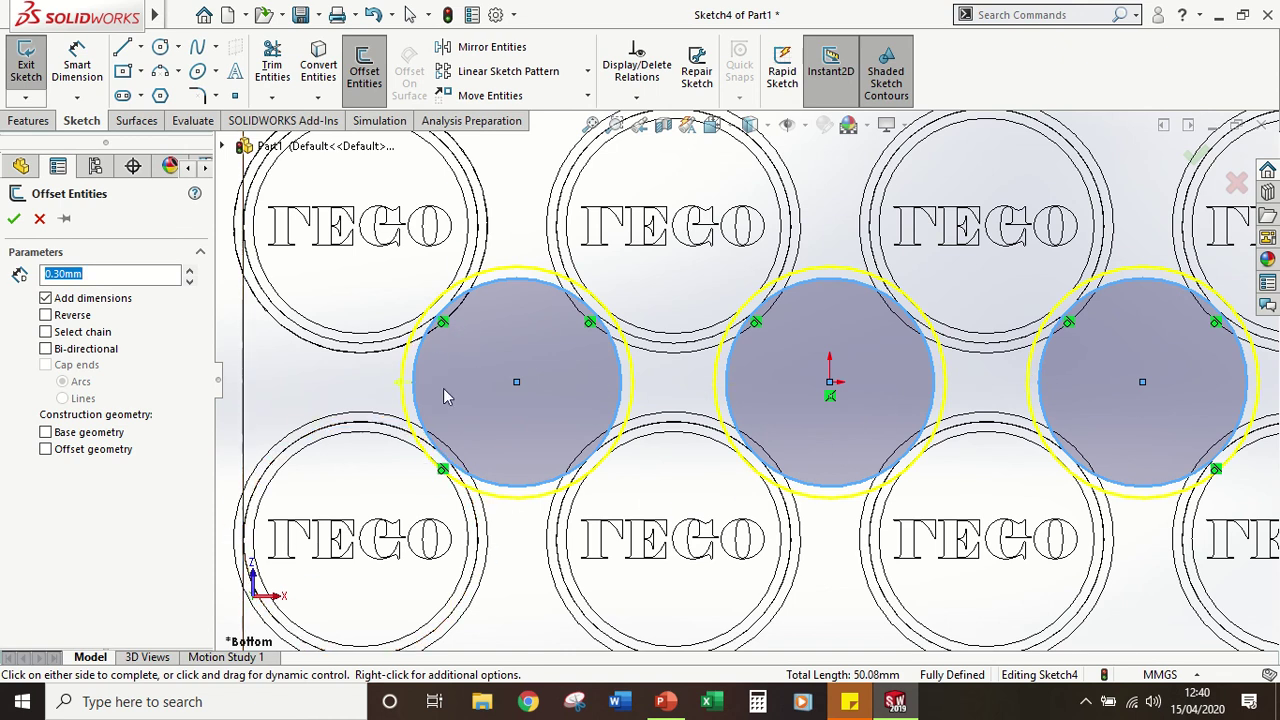
pyautogui.click(46, 315)
pyautogui.click(53, 316)
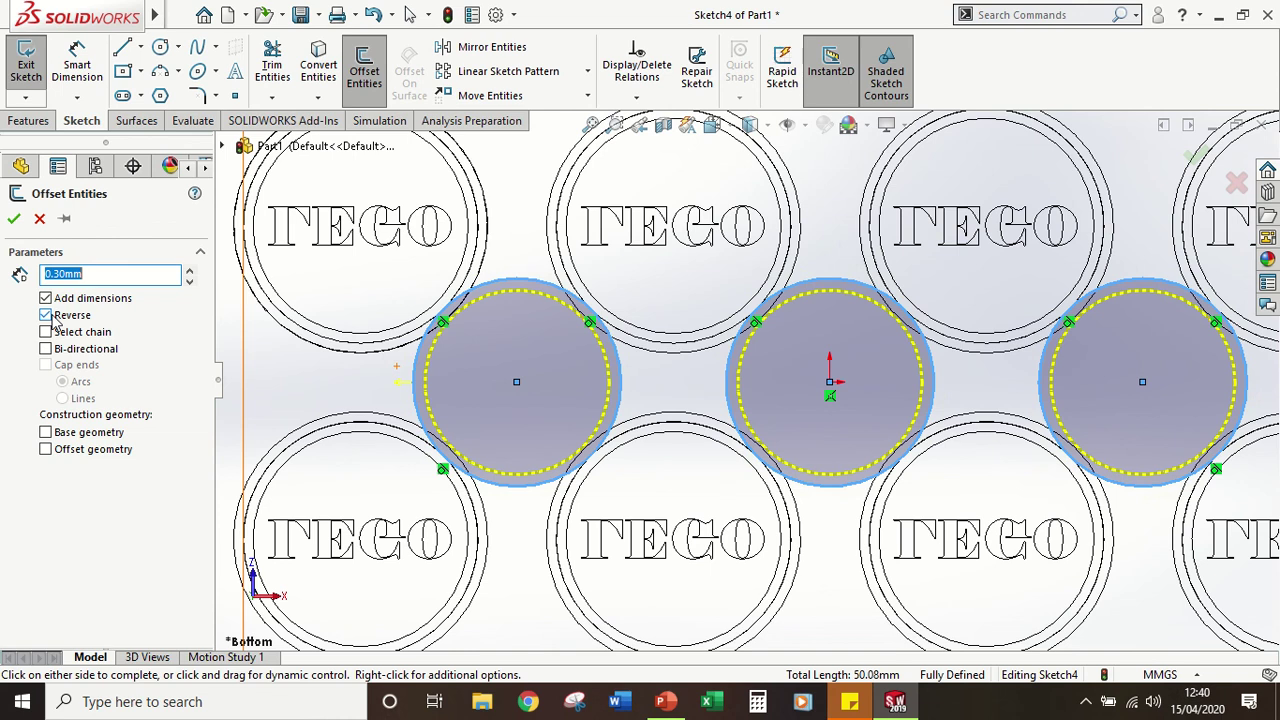
pyautogui.click(14, 218)
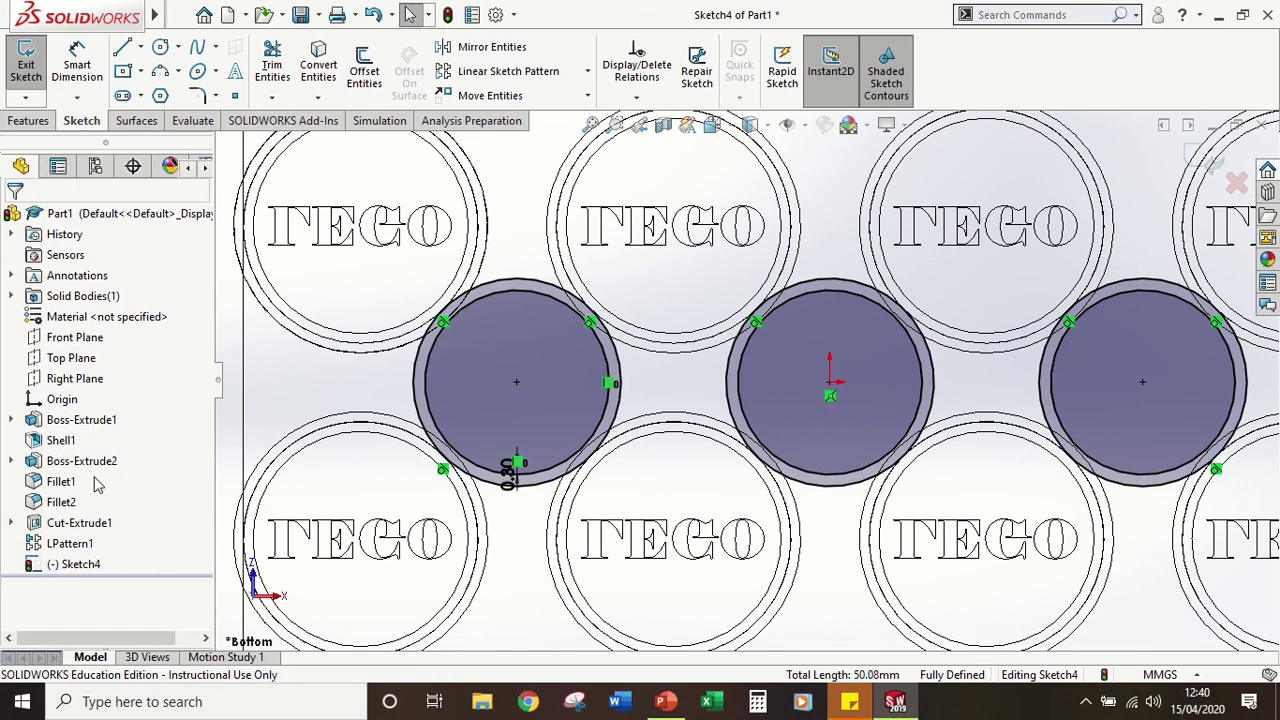
# Step: Display the brick shaded with edges and turned so that its open underside with the ring sketch faces the viewer
pyautogui.scroll(5, 590, 494)
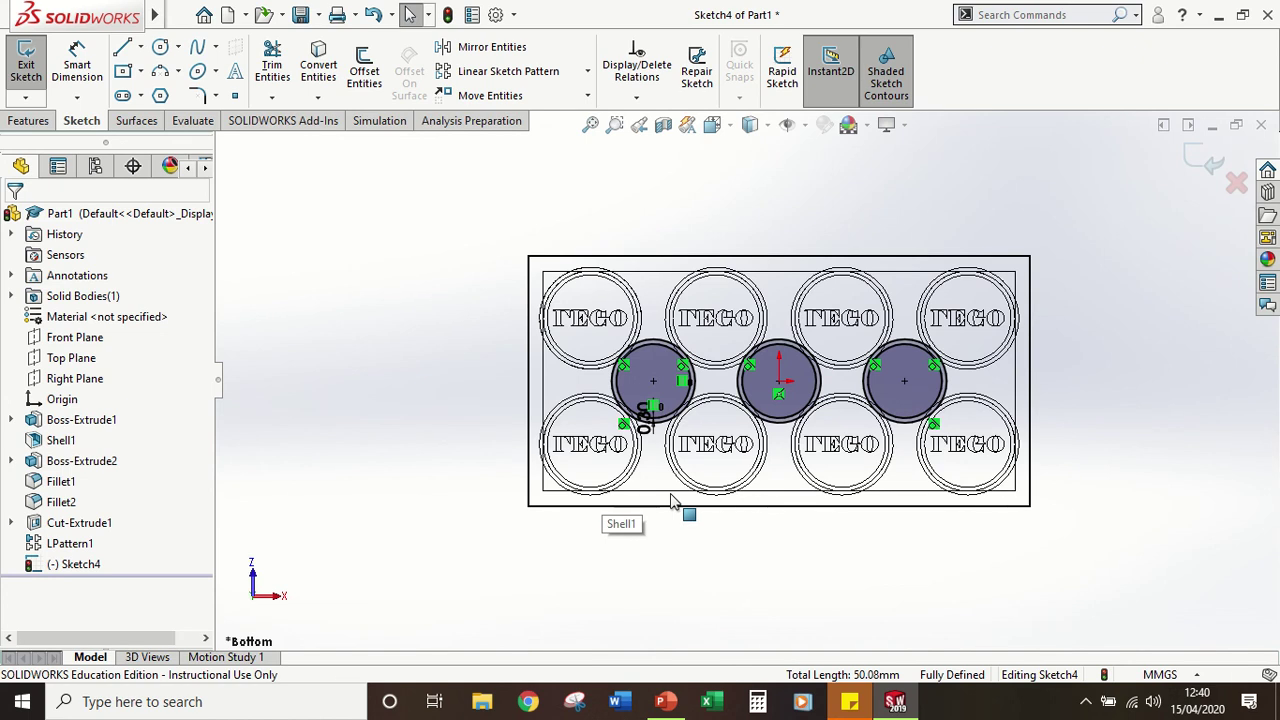
pyautogui.moveTo(626, 514)
pyautogui.mouseDown(button='middle')
pyautogui.moveTo(971, 409)
pyautogui.moveTo(925, 440)
pyautogui.moveTo(855, 408)
pyautogui.mouseUp(button='middle')
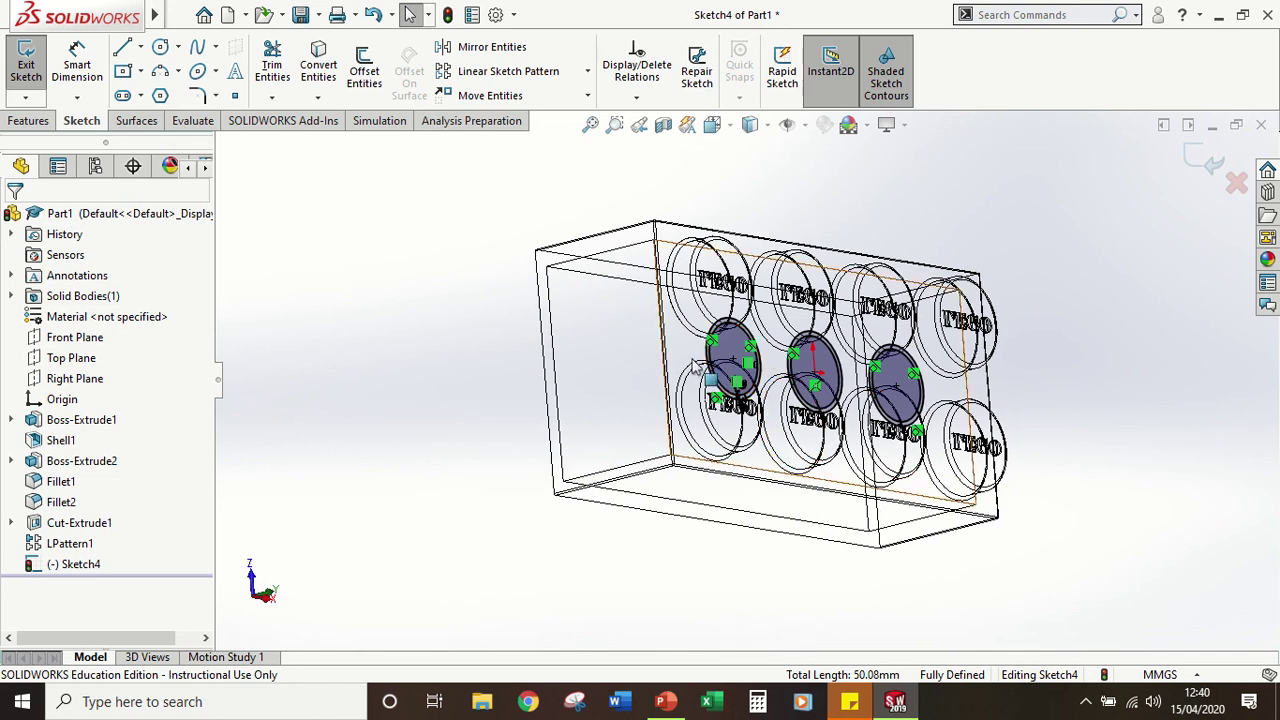
pyautogui.click(751, 125)
pyautogui.click(751, 151)
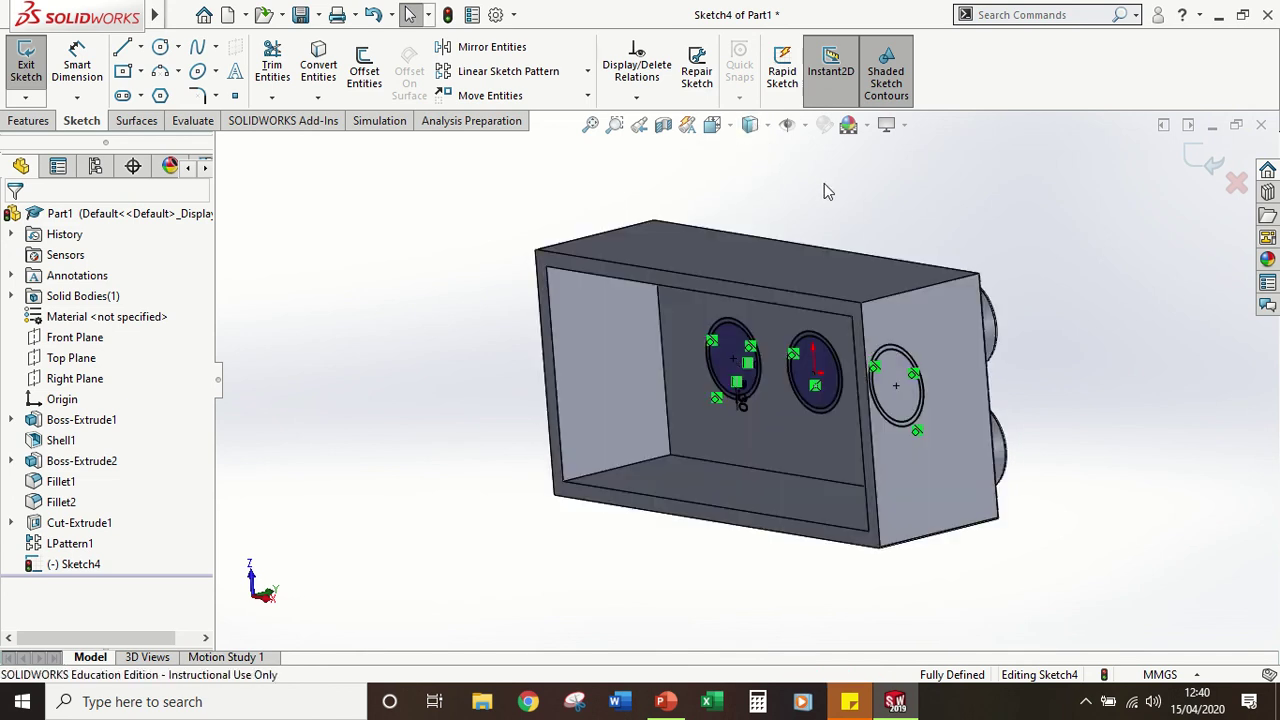
pyautogui.moveTo(824, 183)
pyautogui.mouseDown(button='middle')
pyautogui.moveTo(894, 206)
pyautogui.moveTo(875, 200)
pyautogui.mouseUp(button='middle')
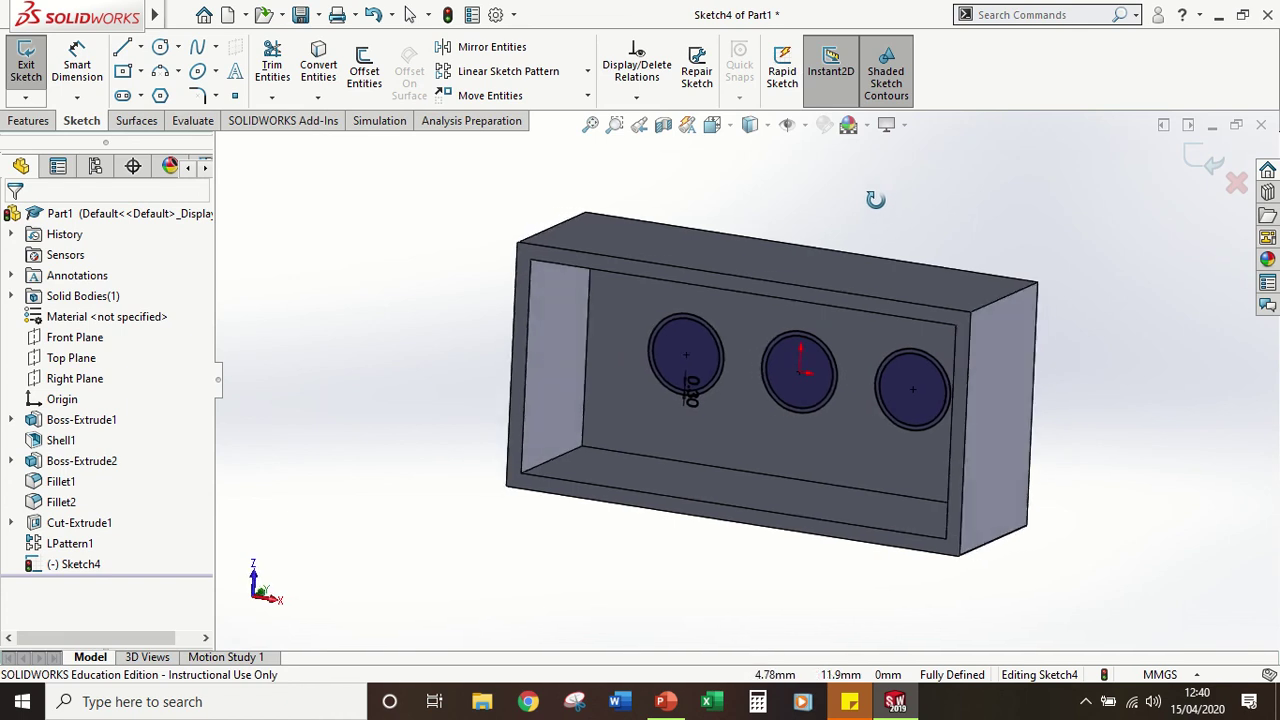
# Step: Extrude the three ring profiles with the Up To Surface end condition to the brick's open rim face, merging the result
pyautogui.click(34, 124)
pyautogui.click(33, 68)
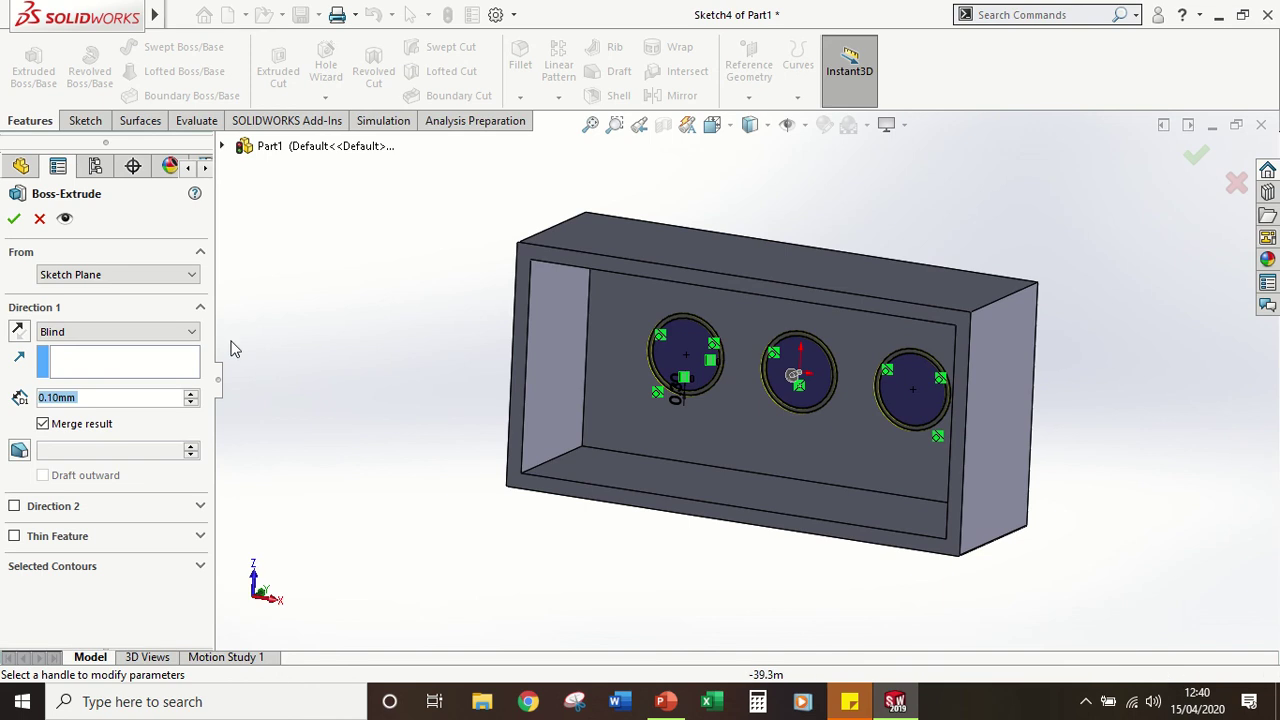
pyautogui.click(94, 331)
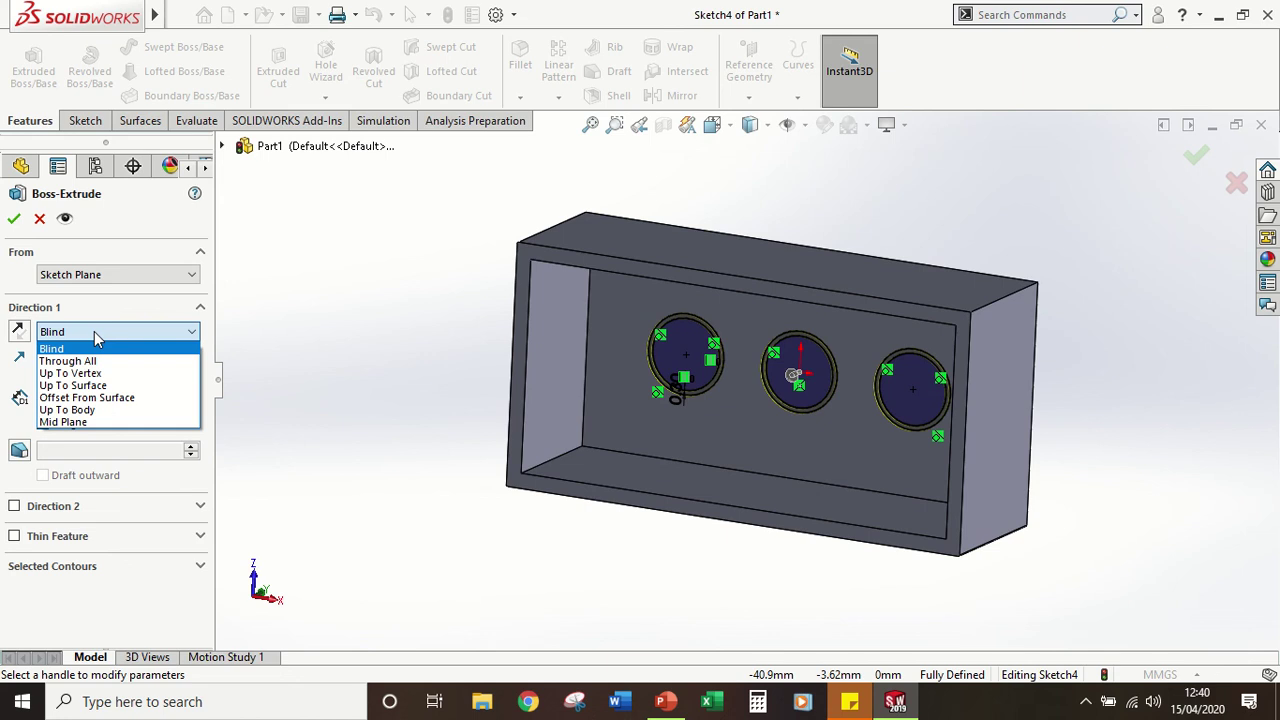
pyautogui.click(99, 385)
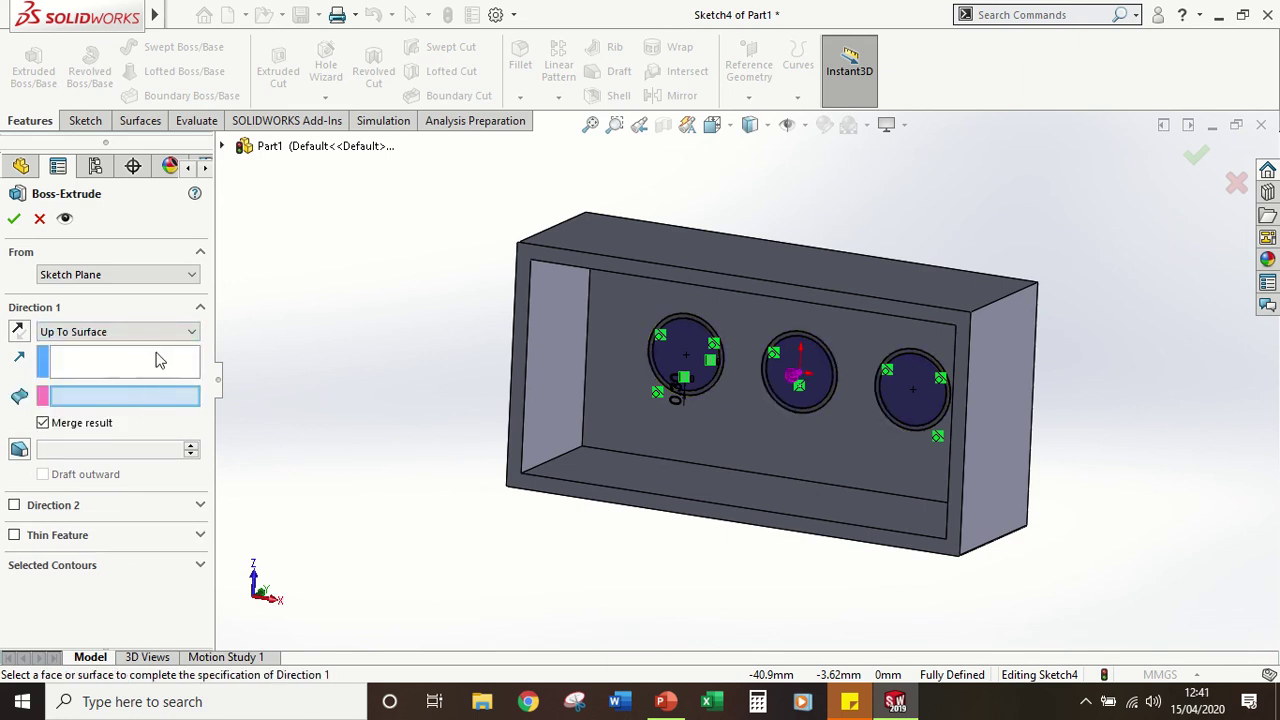
pyautogui.click(120, 363)
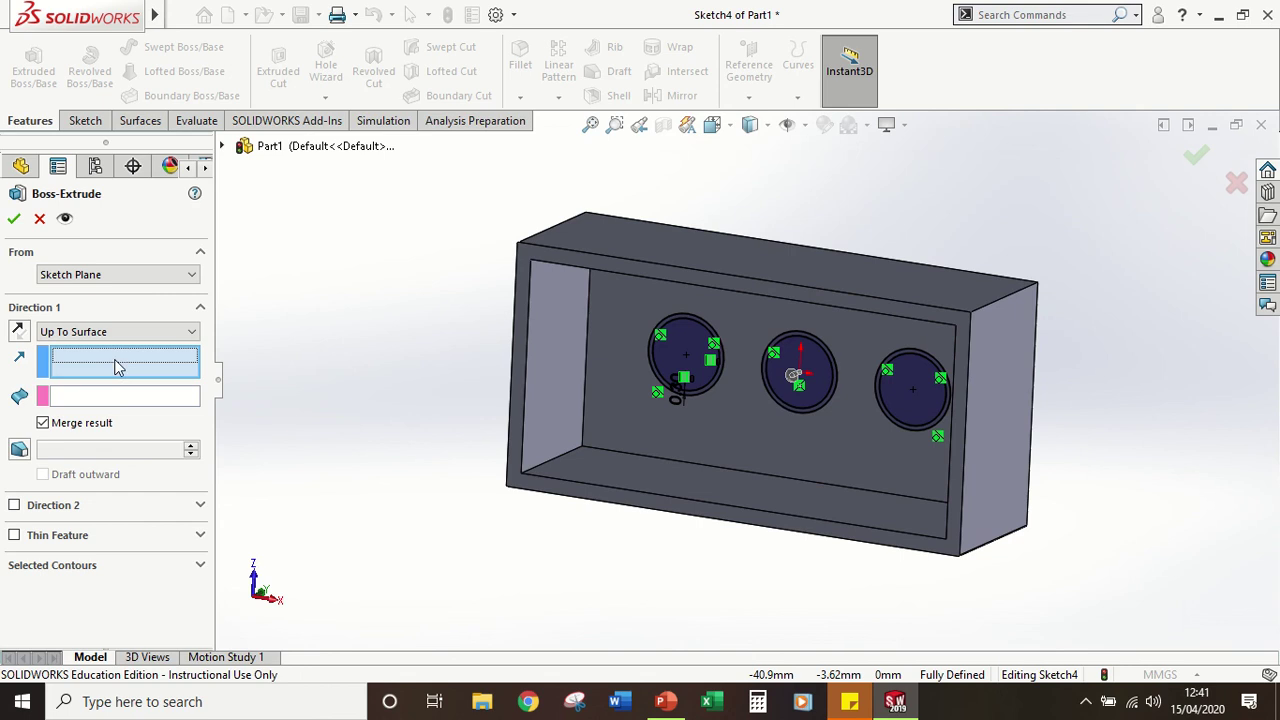
pyautogui.click(517, 328)
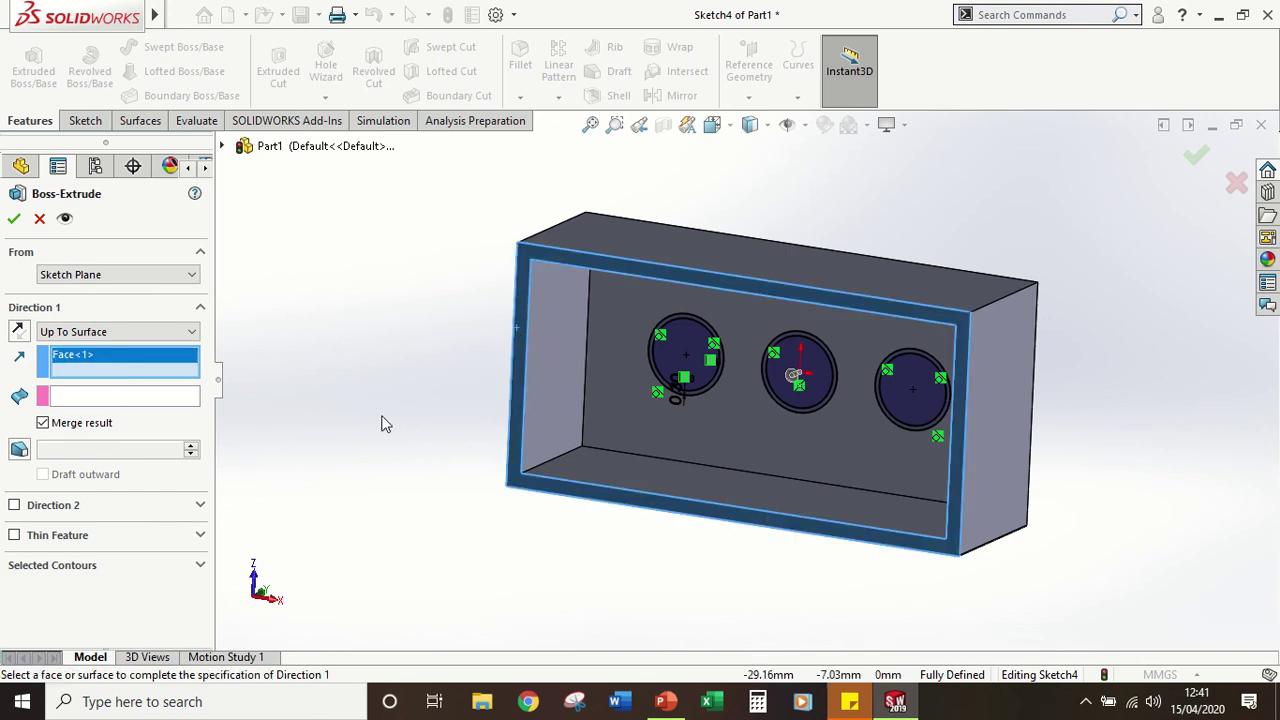
pyautogui.click(108, 398)
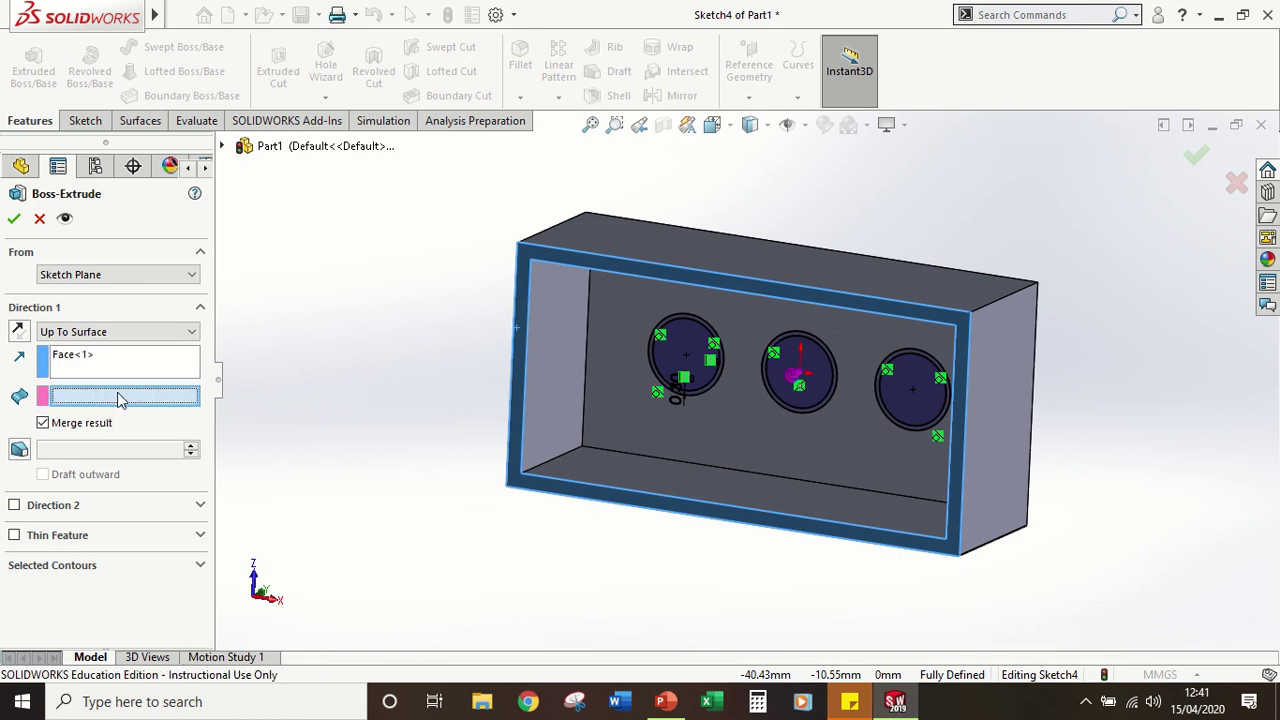
pyautogui.click(520, 367)
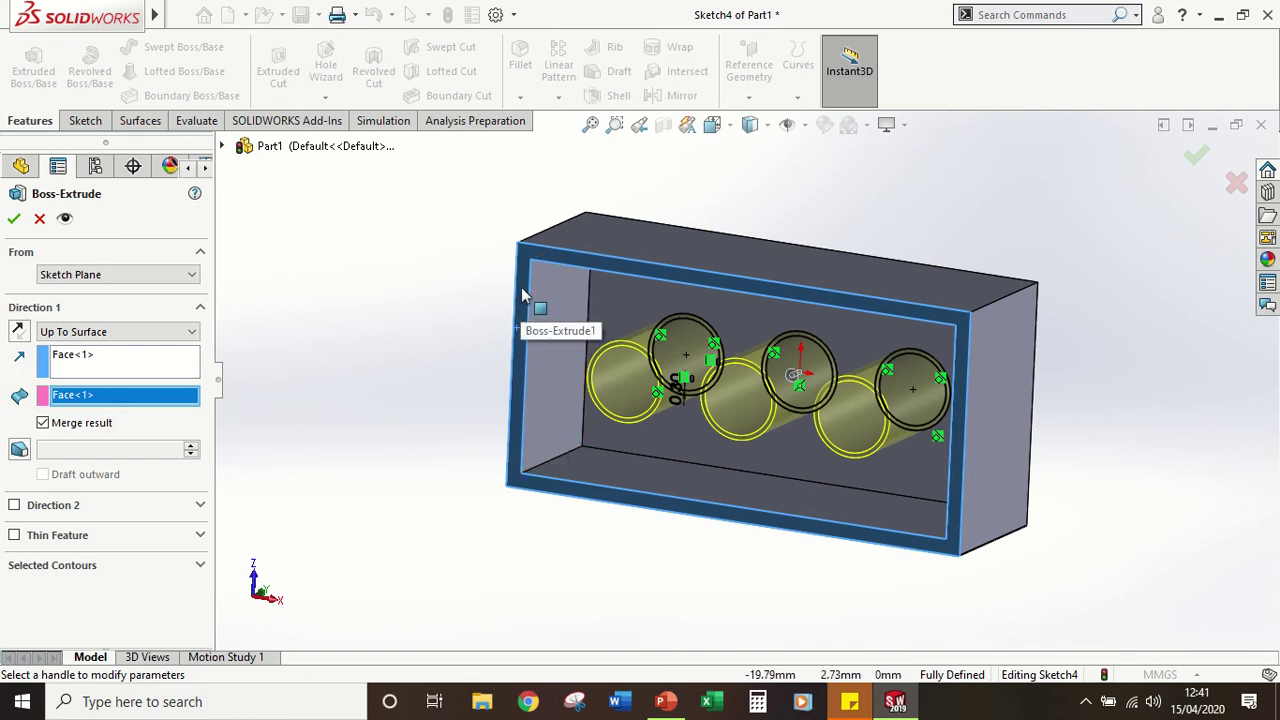
pyautogui.moveTo(489, 425)
pyautogui.mouseDown(button='middle')
pyautogui.moveTo(466, 406)
pyautogui.moveTo(414, 411)
pyautogui.moveTo(414, 446)
pyautogui.moveTo(437, 457)
pyautogui.moveTo(480, 443)
pyautogui.moveTo(451, 443)
pyautogui.mouseUp(button='middle')
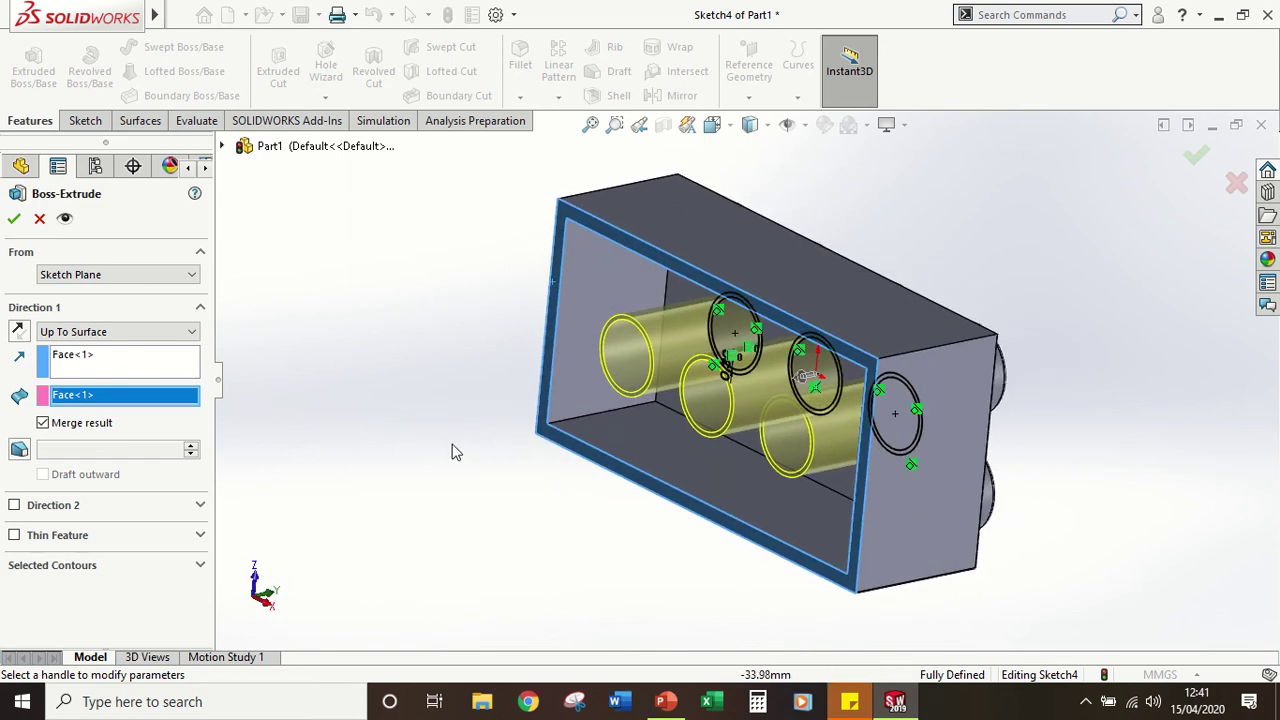
pyautogui.click(14, 222)
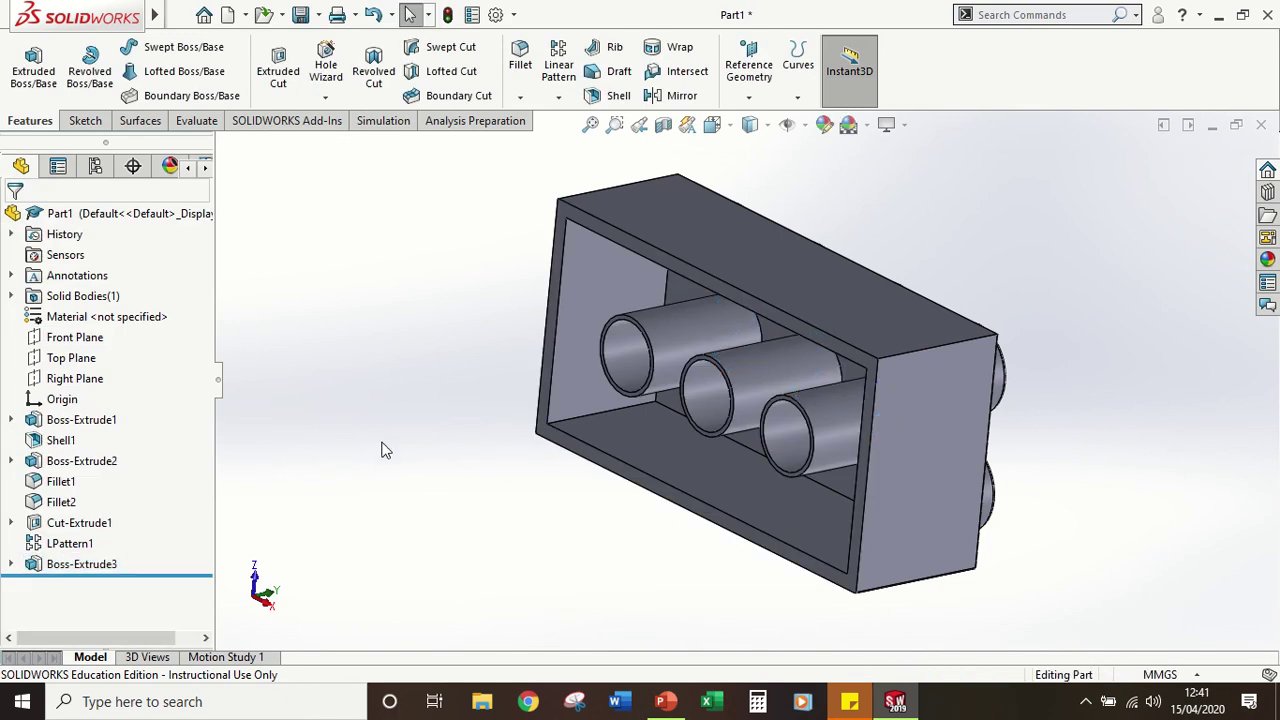
# Step: Inspect the studded side of the brick and show the whole model in isometric view
pyautogui.moveTo(383, 449); pyautogui.dragTo(570, 490, button='middle')
pyautogui.moveTo(611, 414); pyautogui.dragTo(528, 580, button='middle')
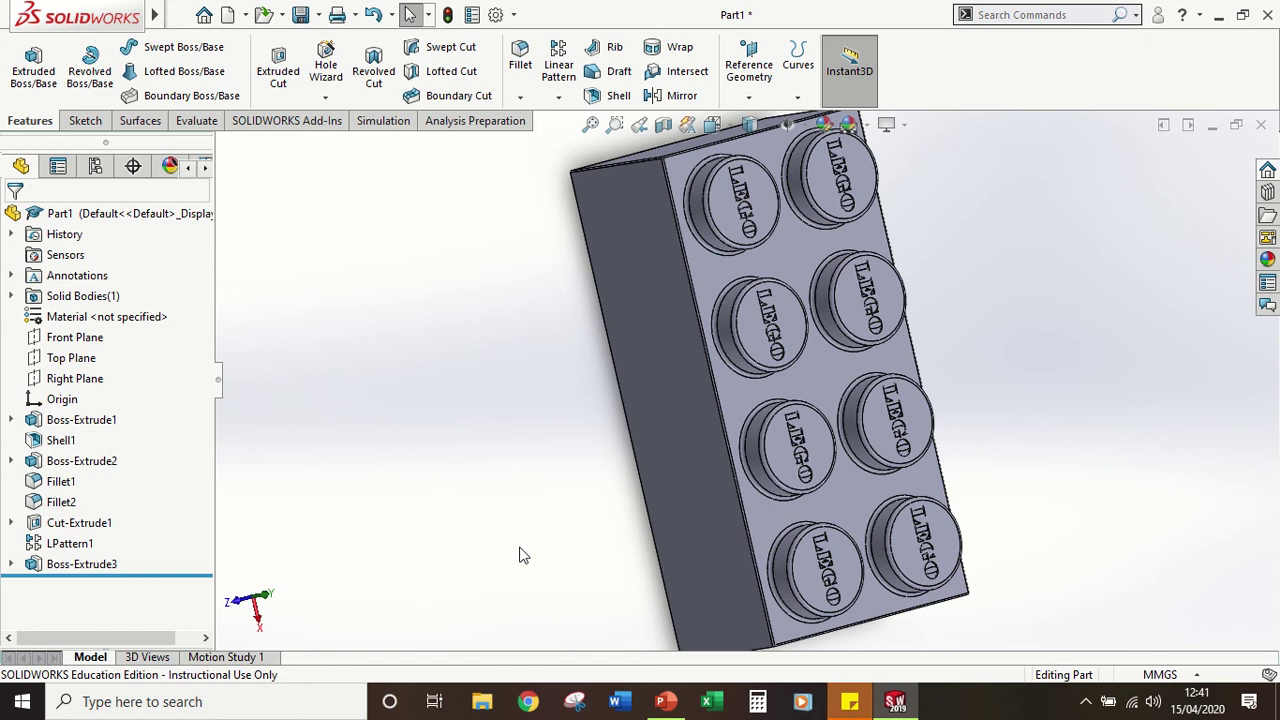
pyautogui.press('space')
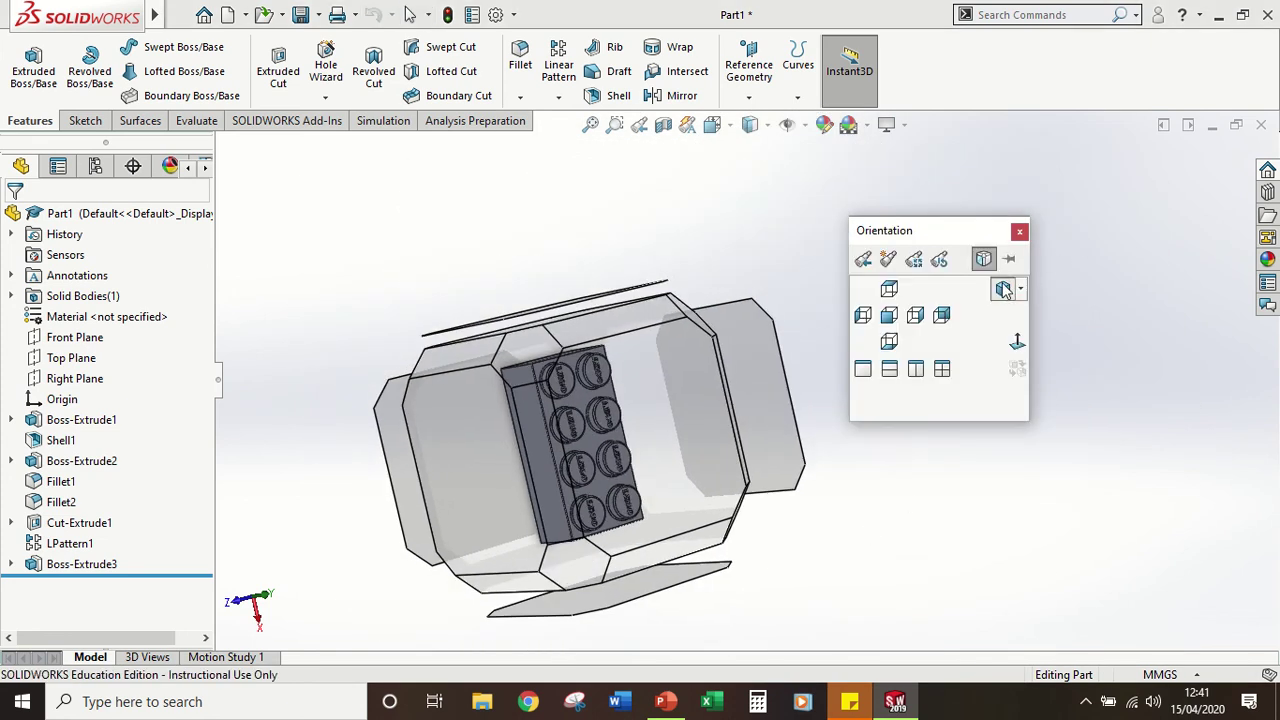
pyautogui.click(1004, 289)
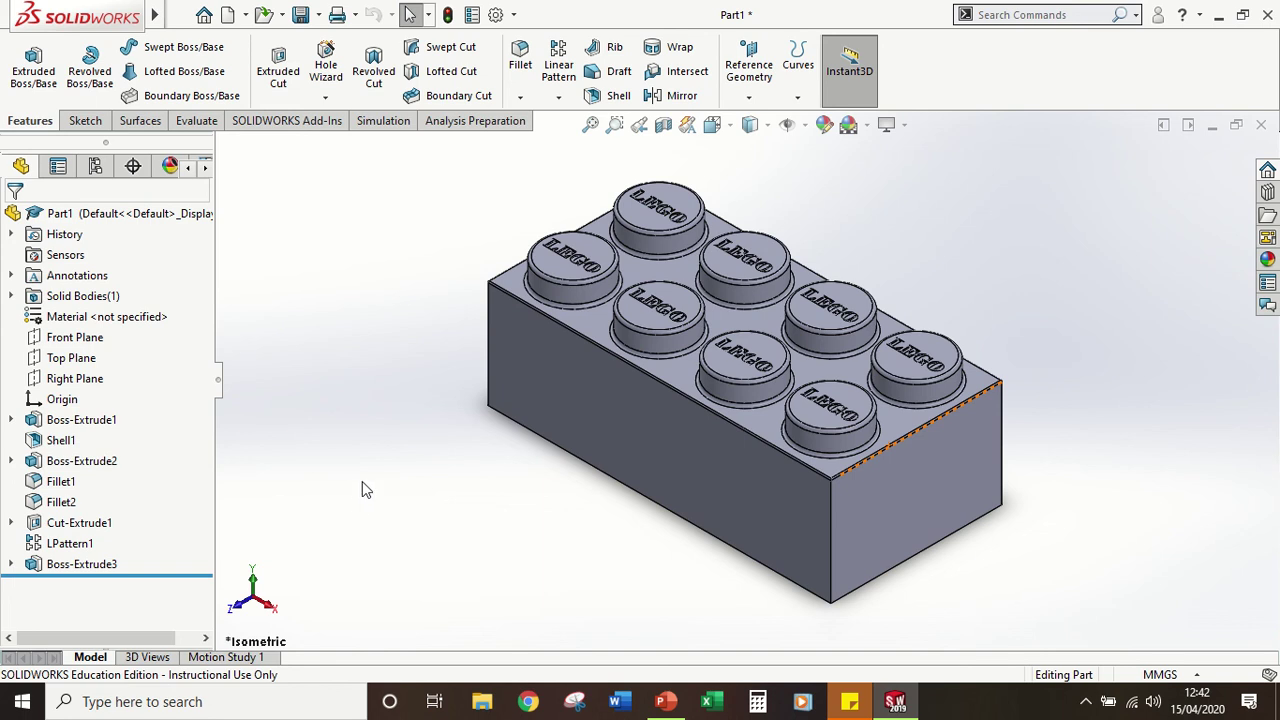
# Step: Assign the PVC Rigid material from the Plastics category to the part, reviewing its tables, appearance and properties before applying it
pyautogui.rightClick(58, 213)
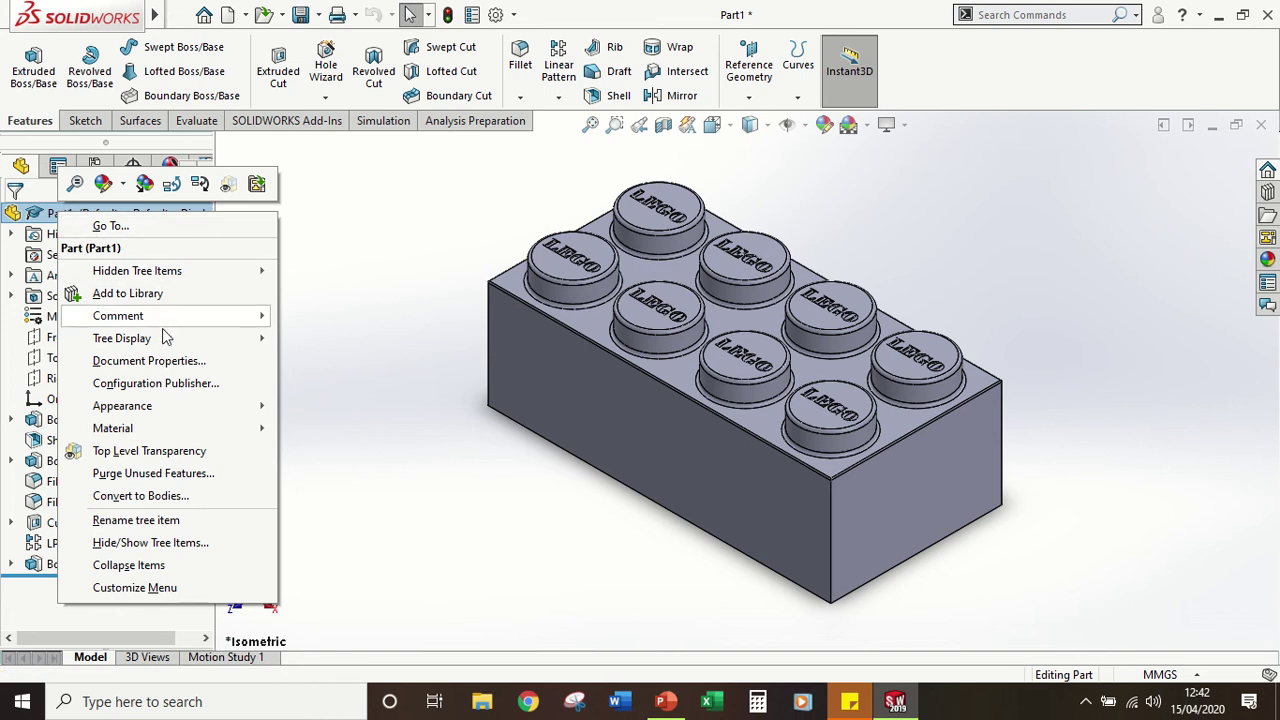
pyautogui.moveTo(190, 430)
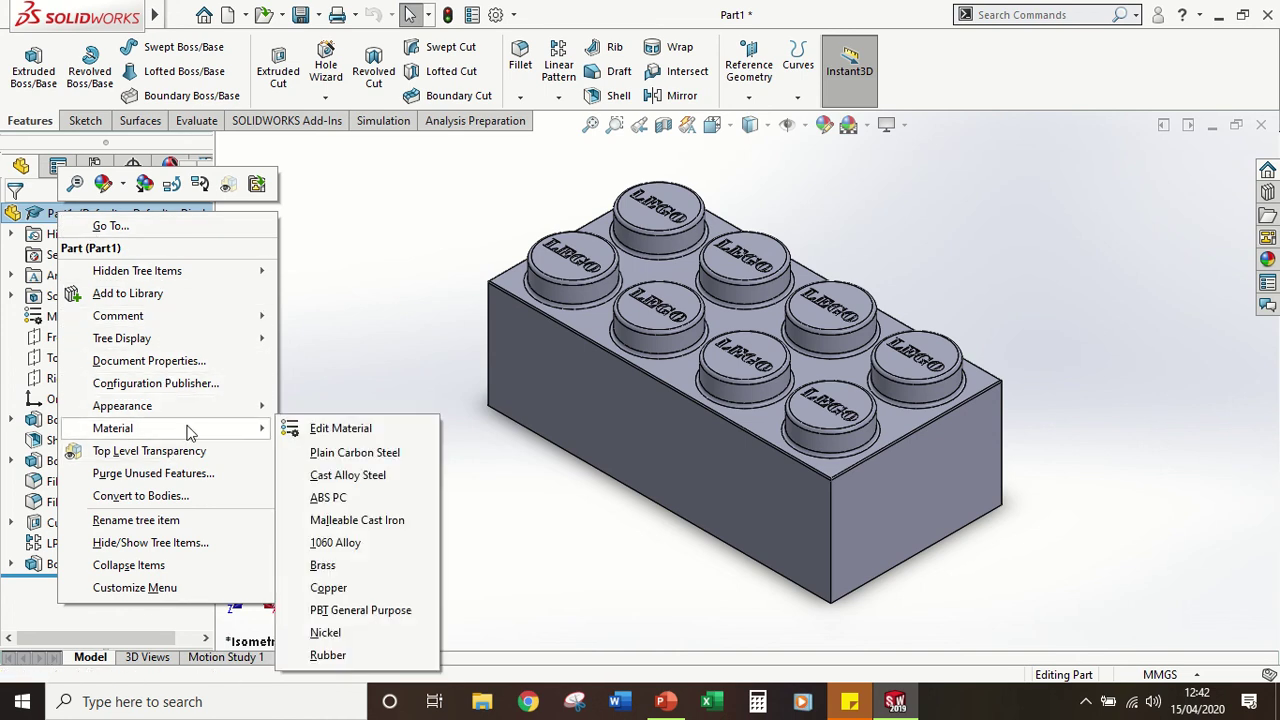
pyautogui.click(330, 430)
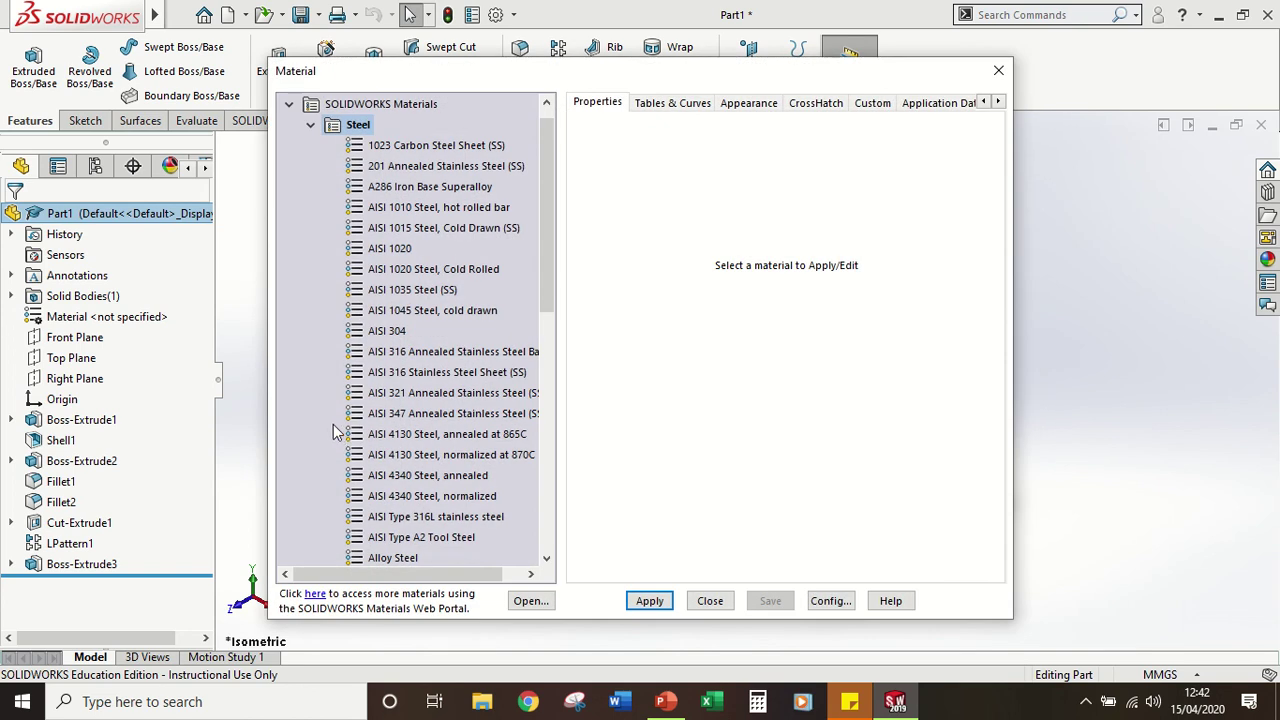
pyautogui.click(310, 124)
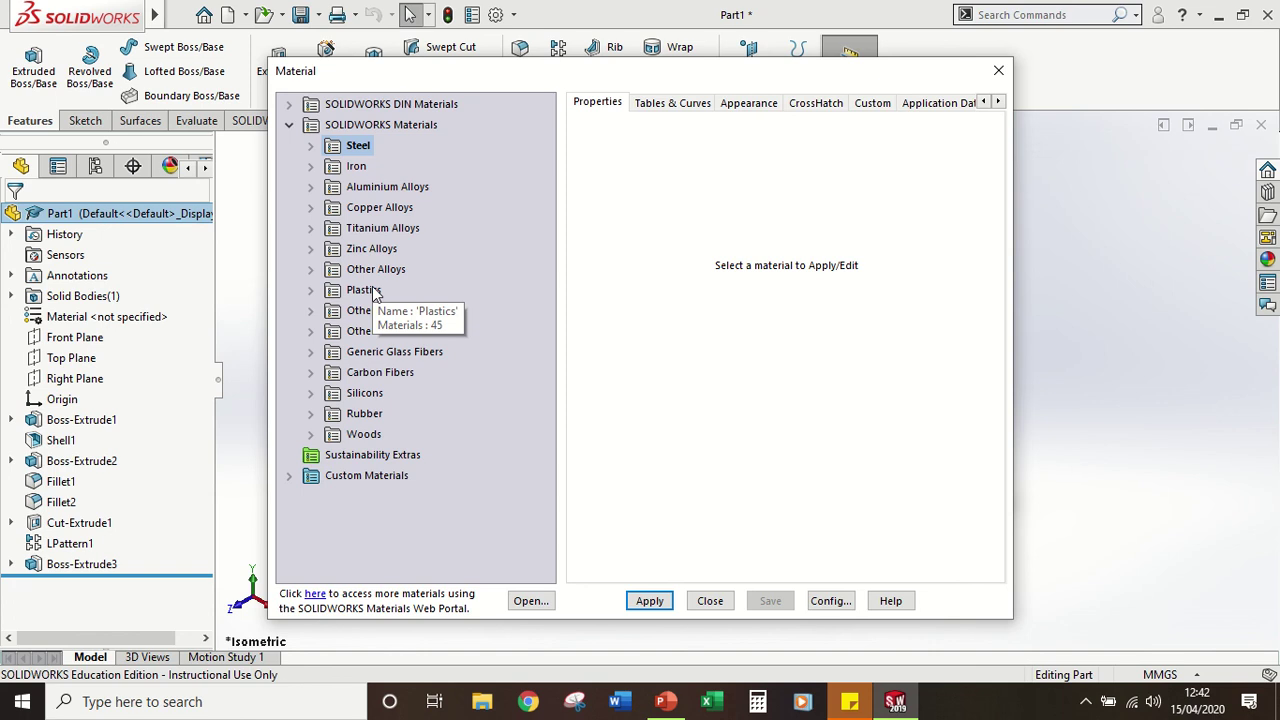
pyautogui.click(310, 290)
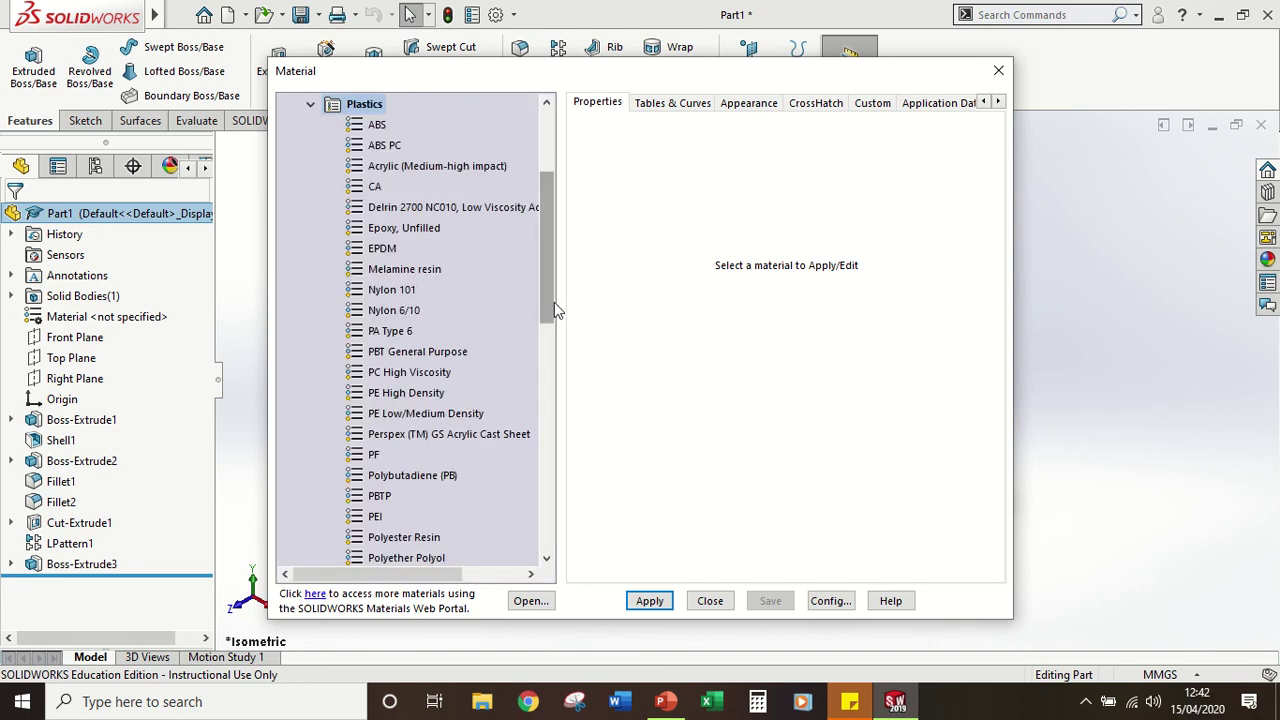
pyautogui.moveTo(554, 300); pyautogui.dragTo(560, 479)
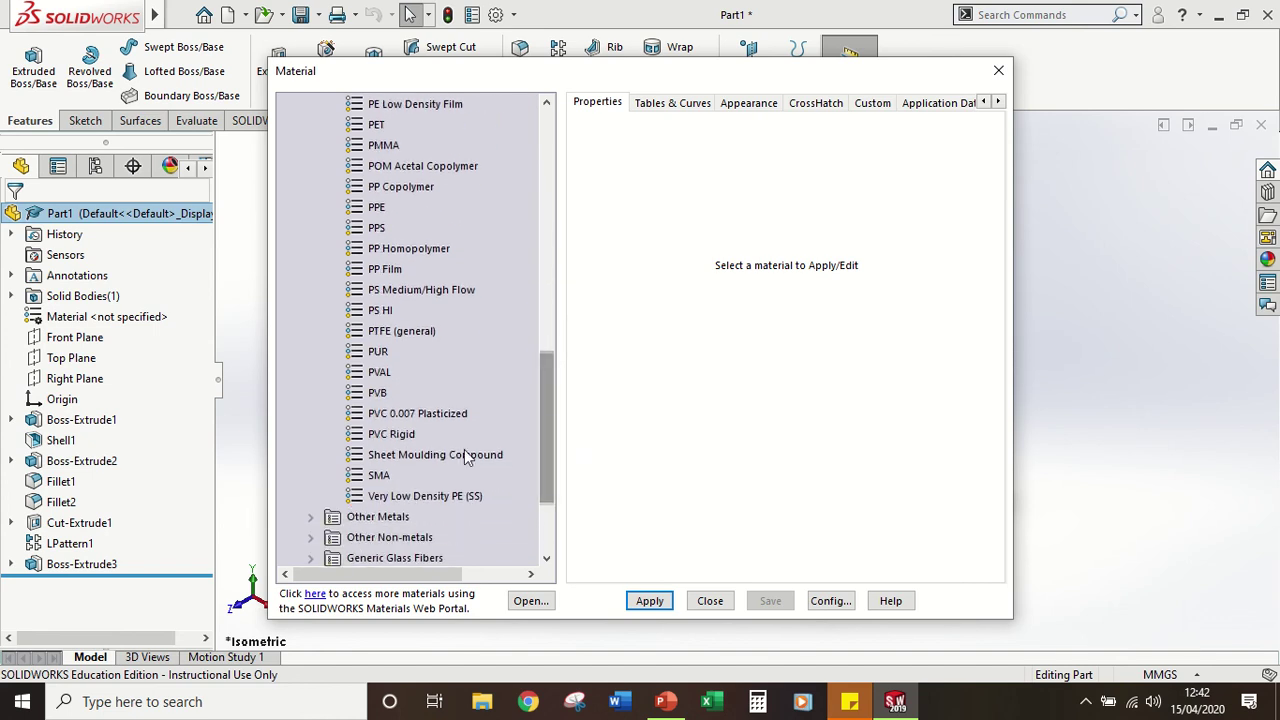
pyautogui.click(388, 436)
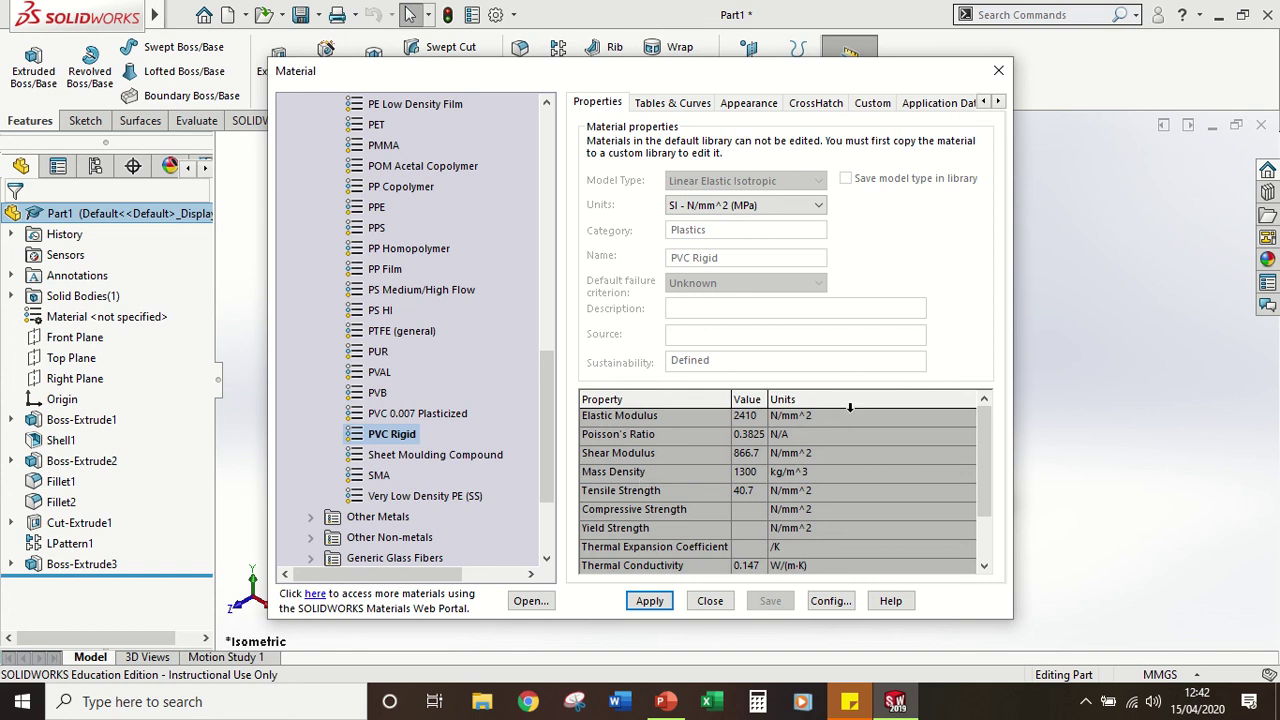
pyautogui.click(663, 104)
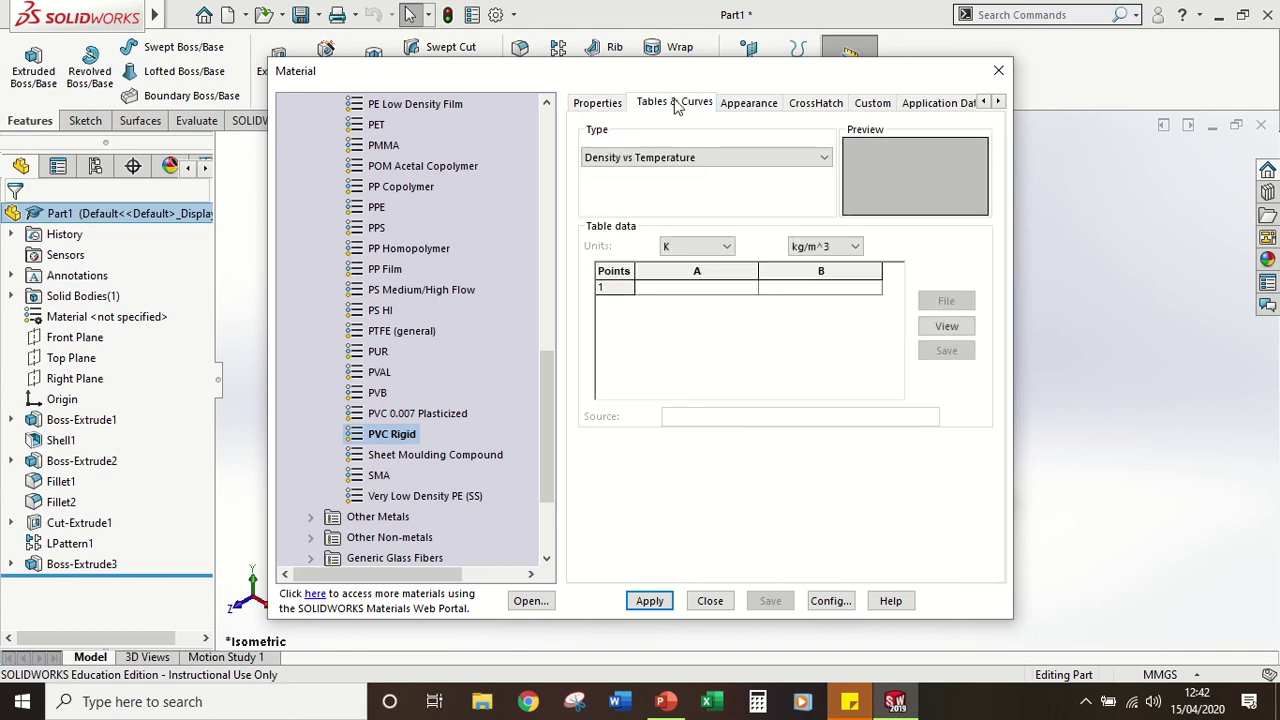
pyautogui.click(742, 104)
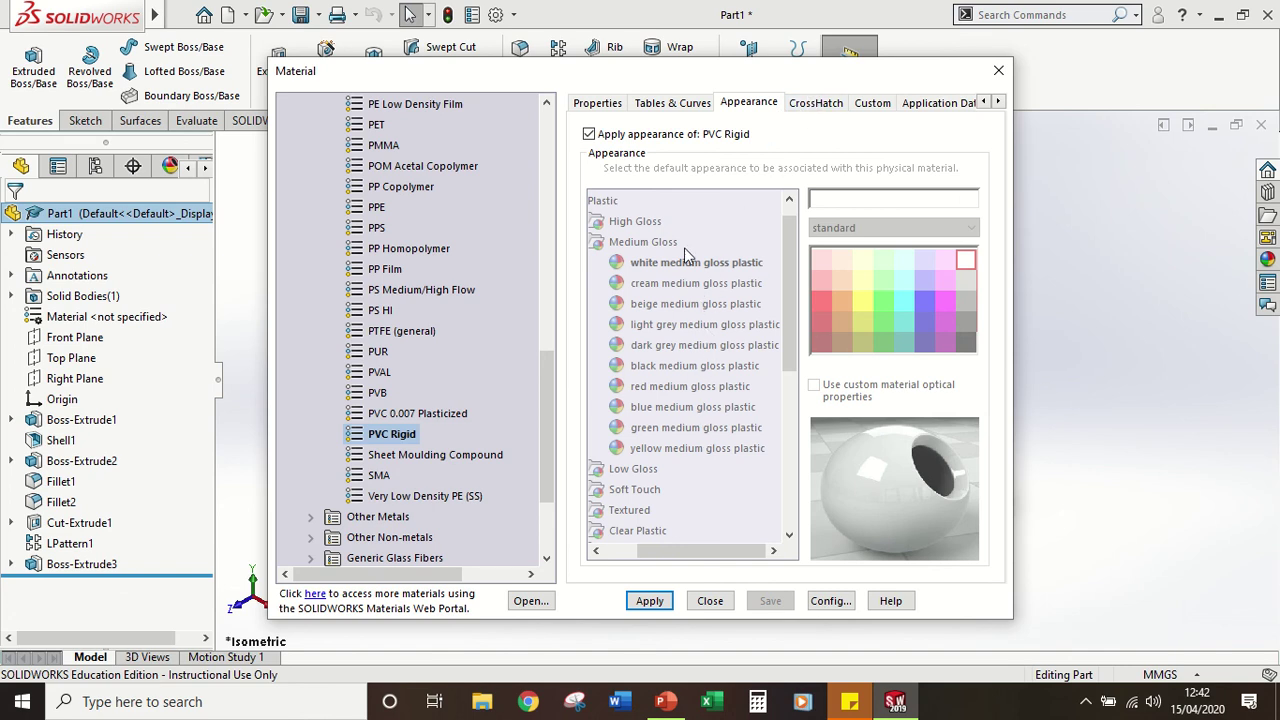
pyautogui.click(600, 104)
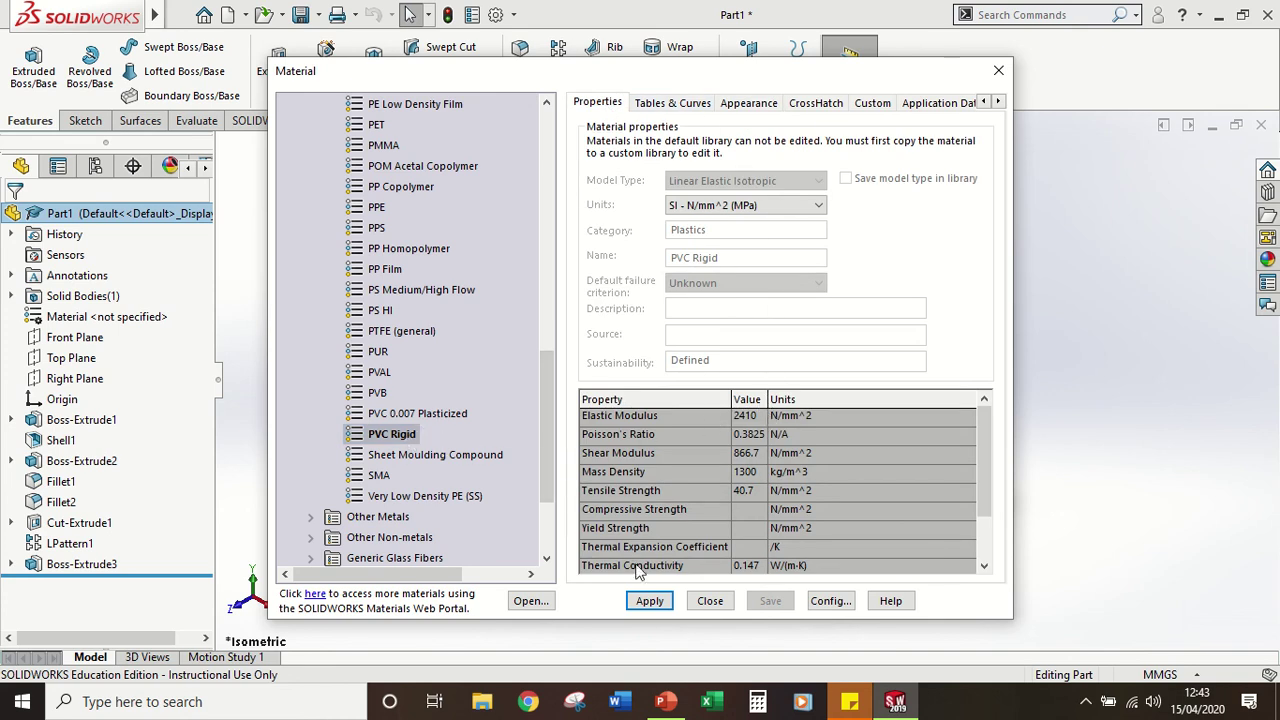
pyautogui.click(650, 602)
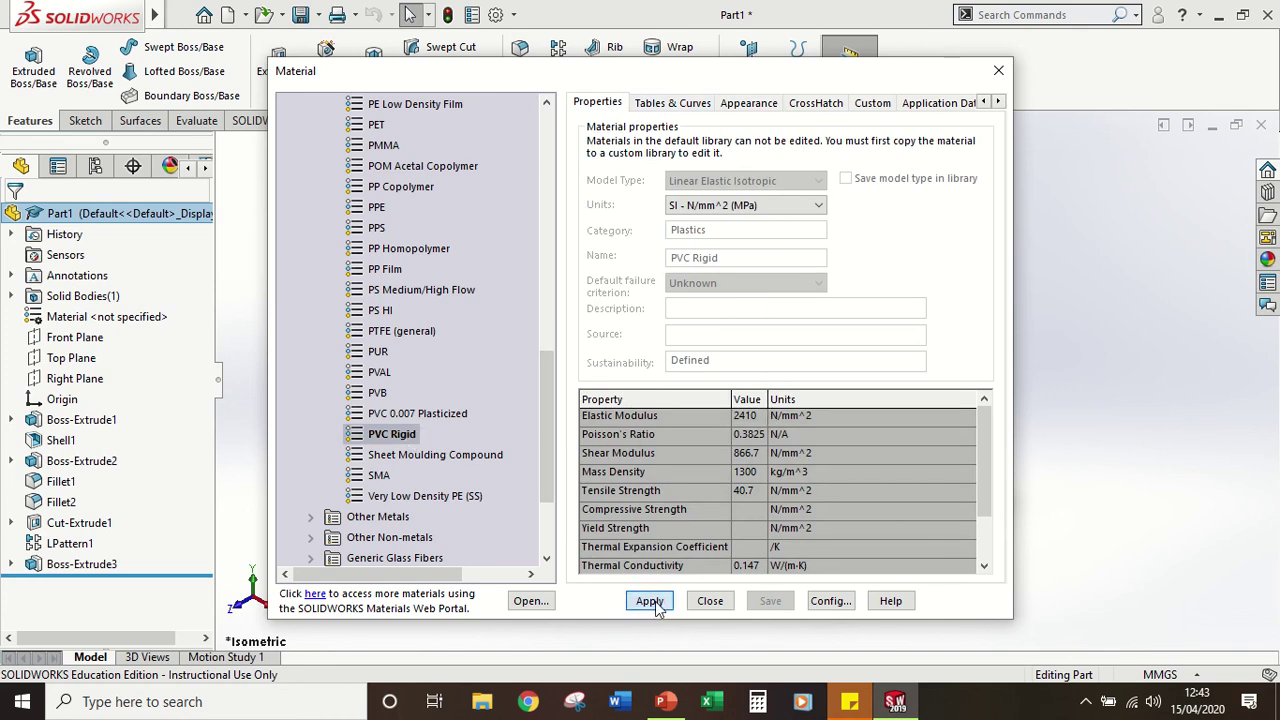
pyautogui.click(710, 603)
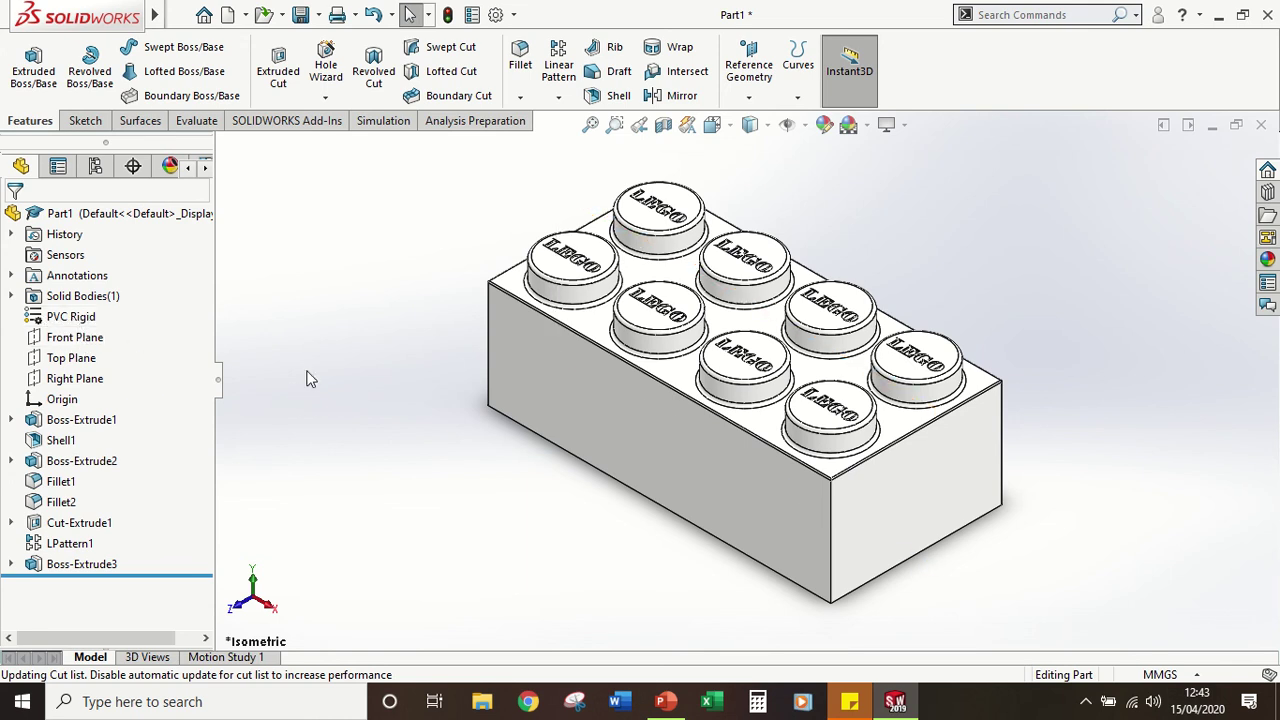
# Step: Evaluate the brick's mass properties with the assigned material and close the report
pyautogui.click(197, 124)
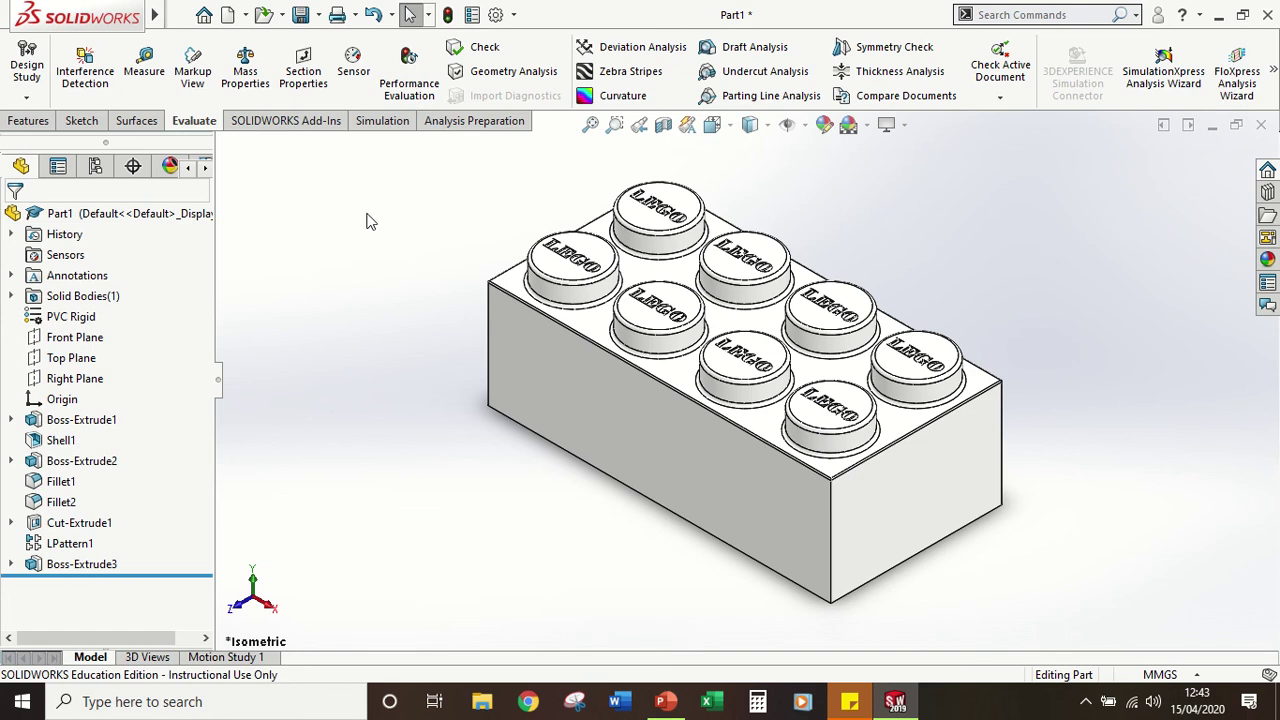
pyautogui.click(245, 70)
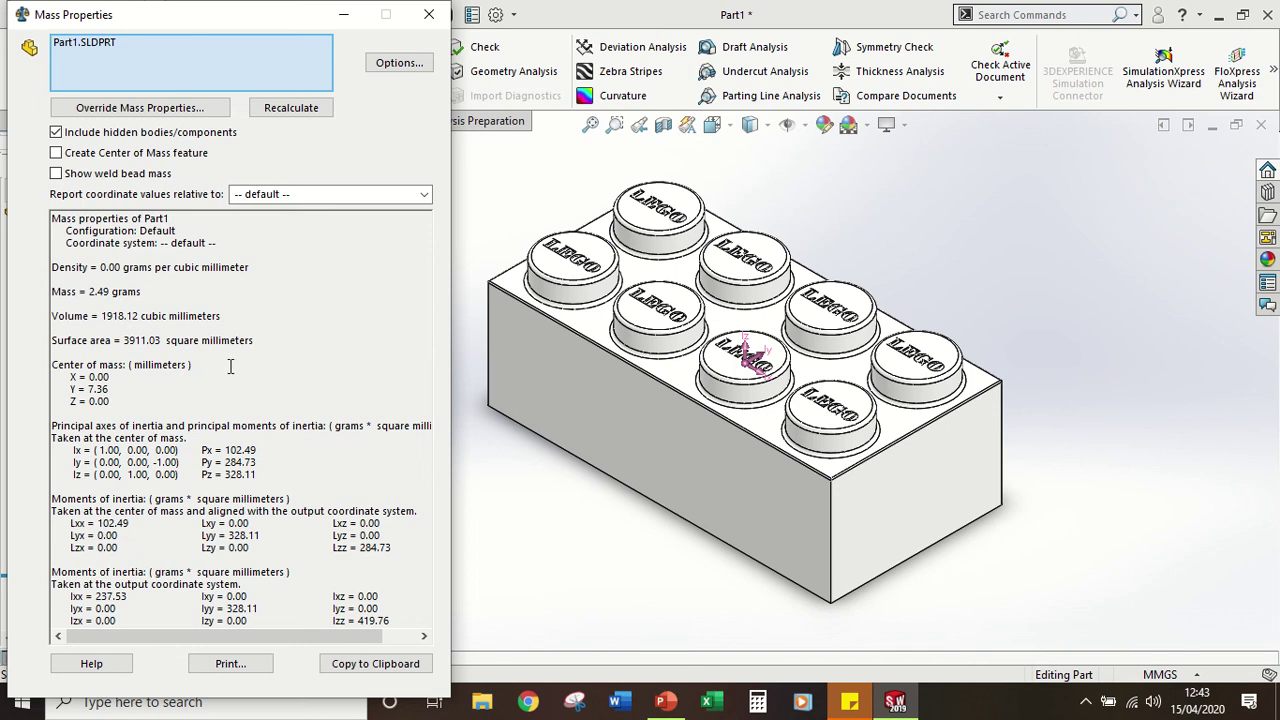
pyautogui.click(429, 16)
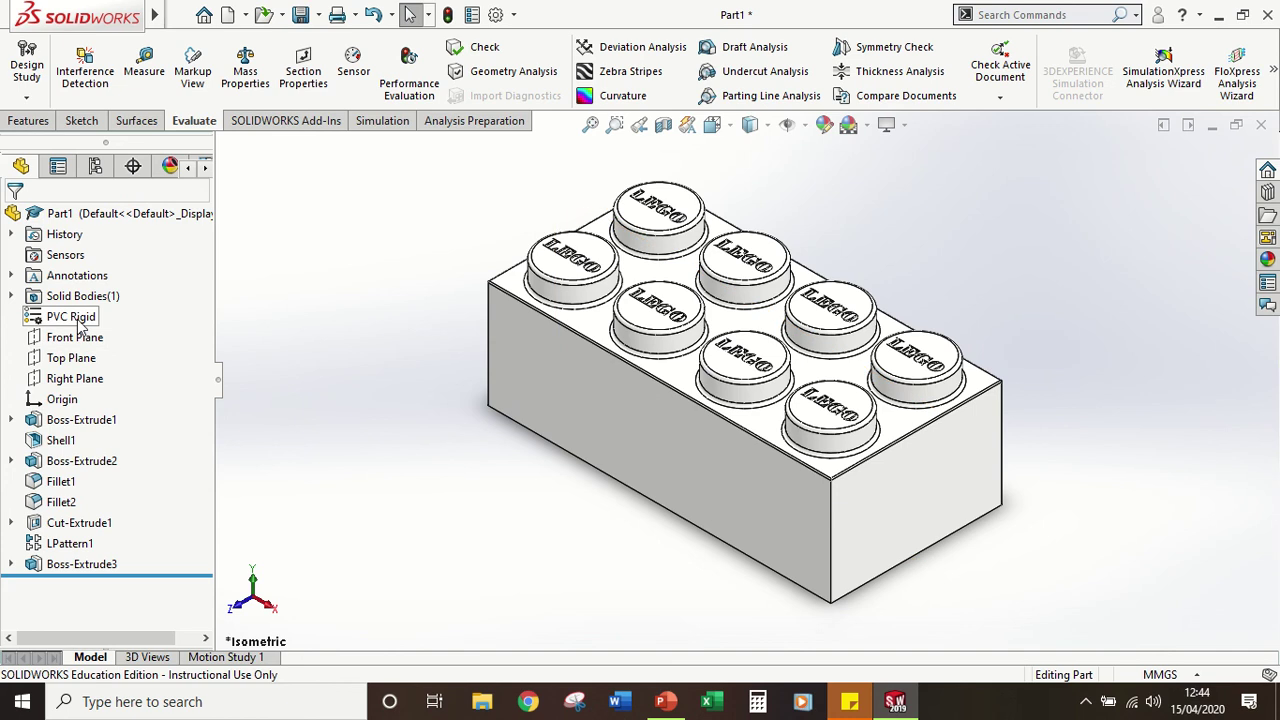
# Step: Colour the whole part bright green by editing the part-level appearance with a standard palette colour
pyautogui.rightClick(624, 390)
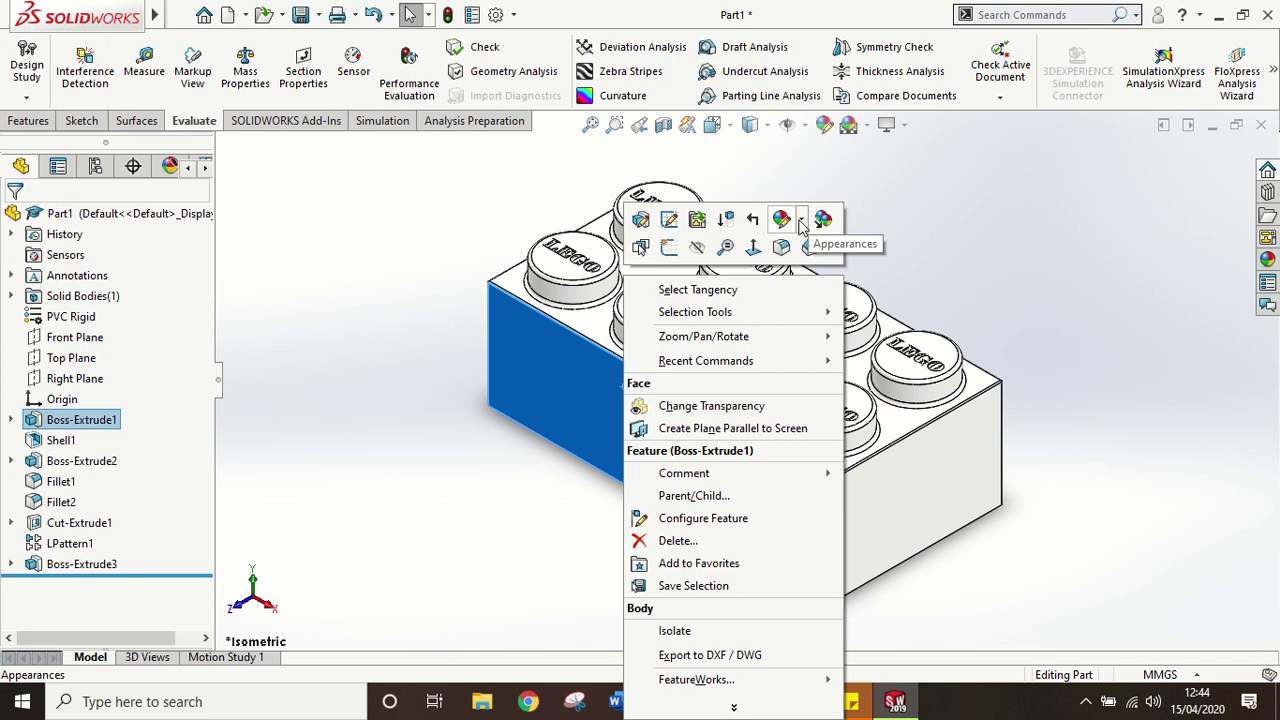
pyautogui.click(787, 221)
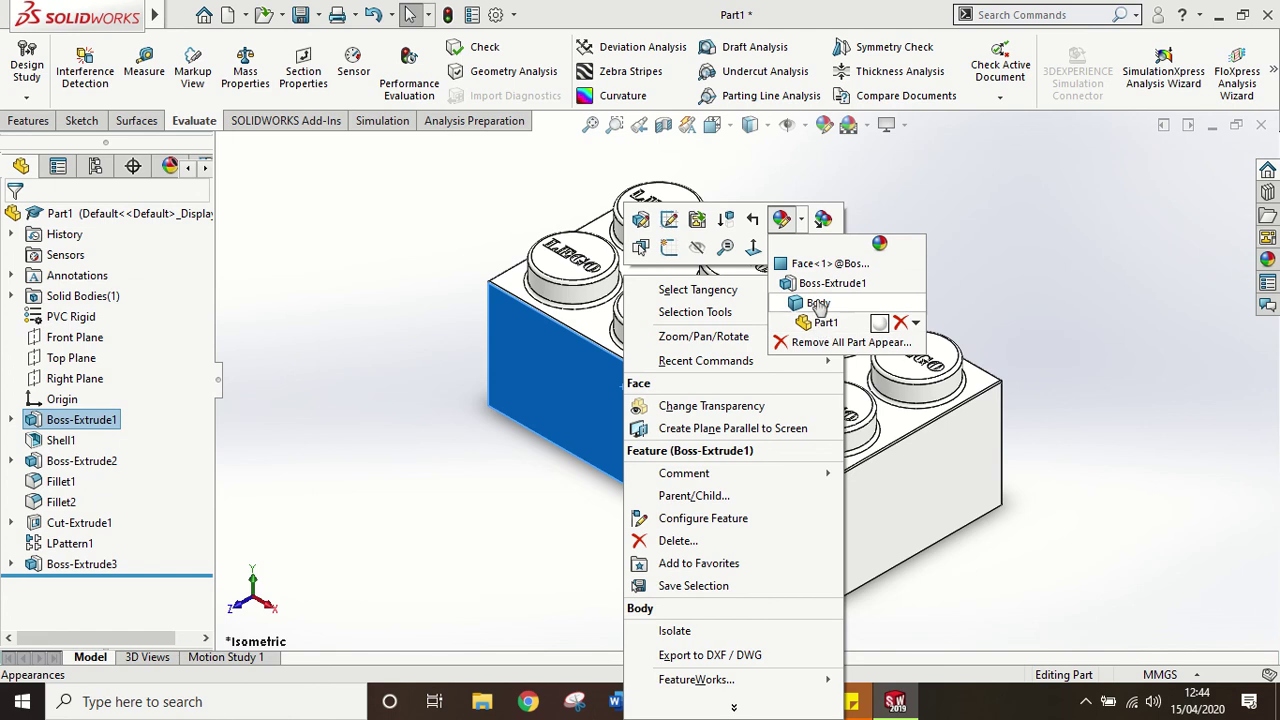
pyautogui.click(836, 325)
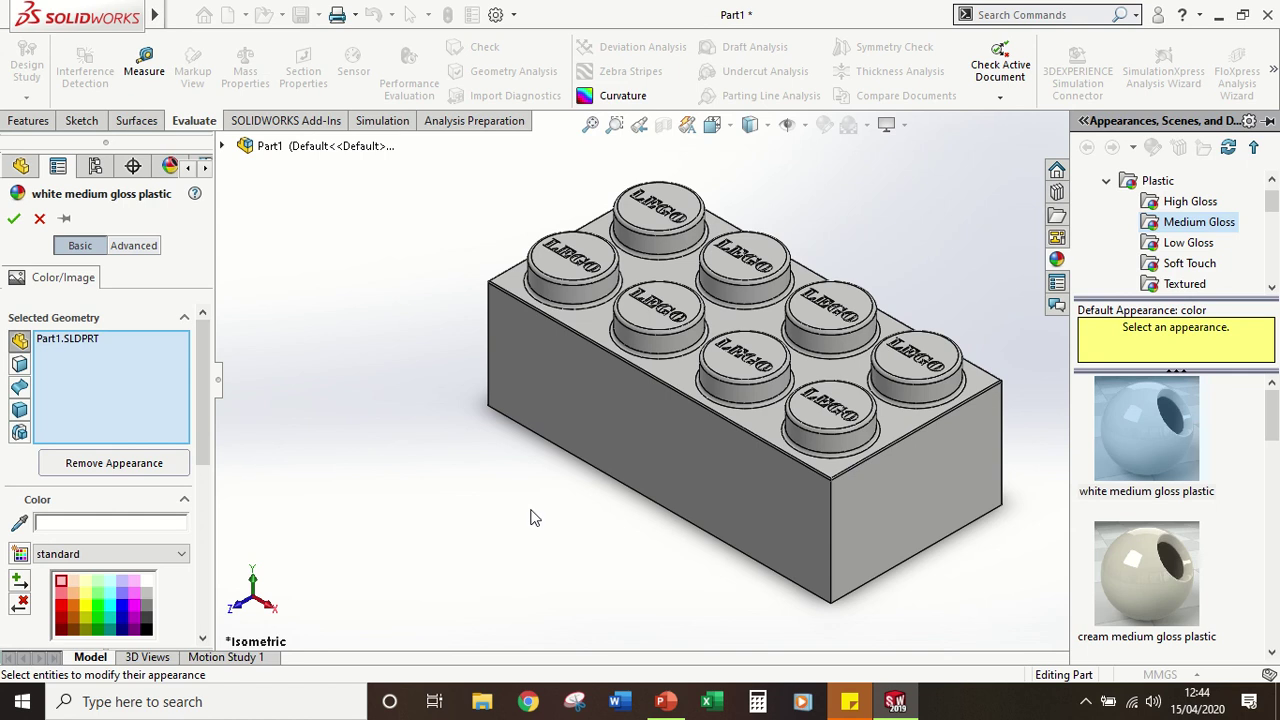
pyautogui.click(62, 605)
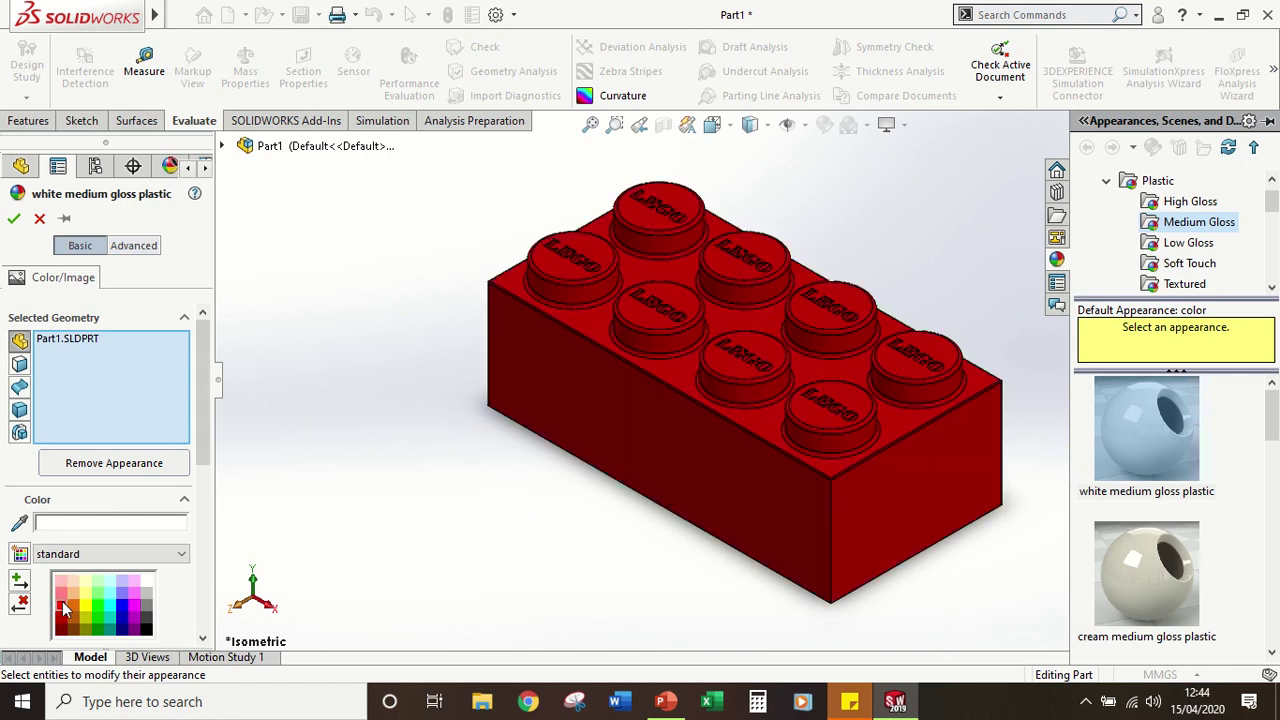
pyautogui.click(86, 610)
pyautogui.click(86, 598)
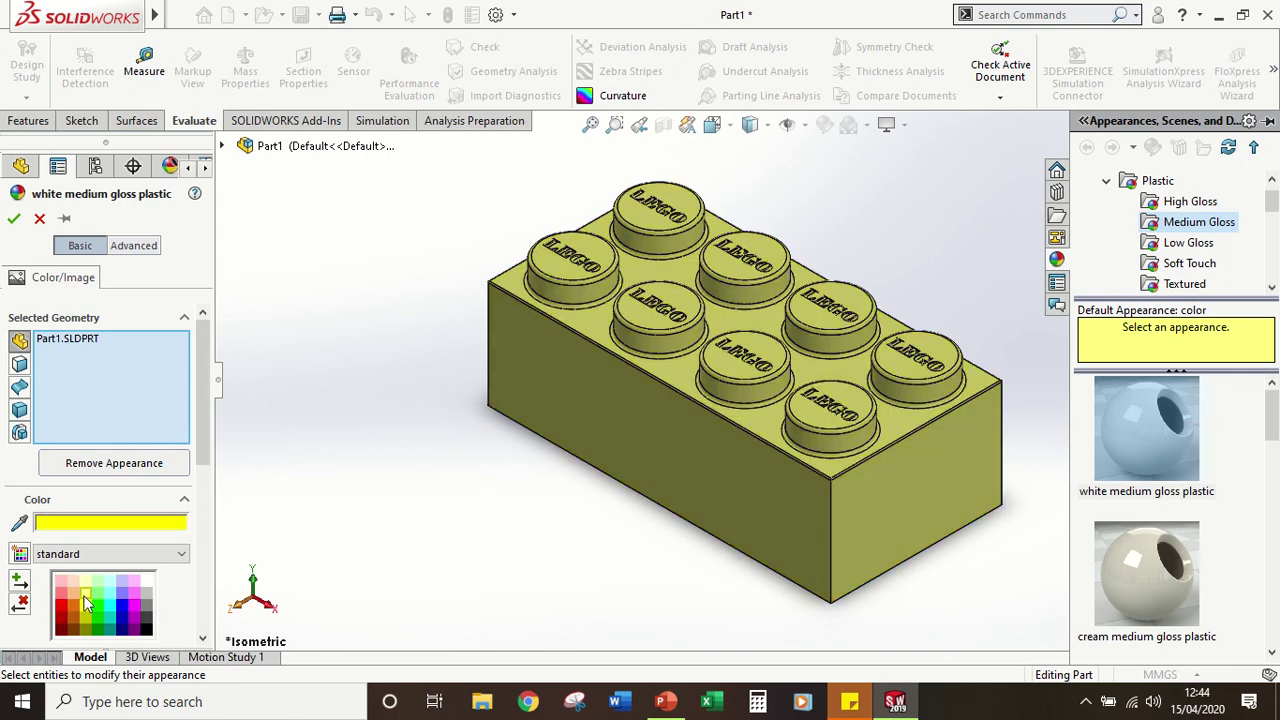
pyautogui.click(100, 613)
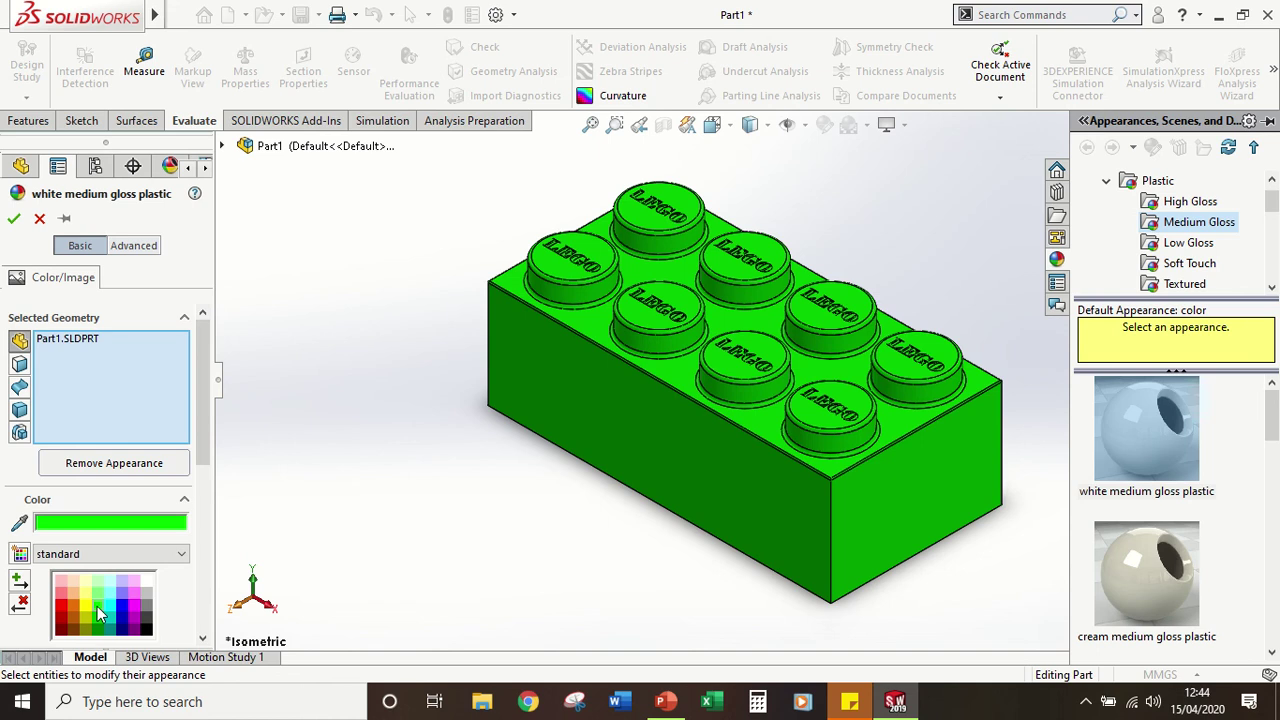
pyautogui.click(14, 218)
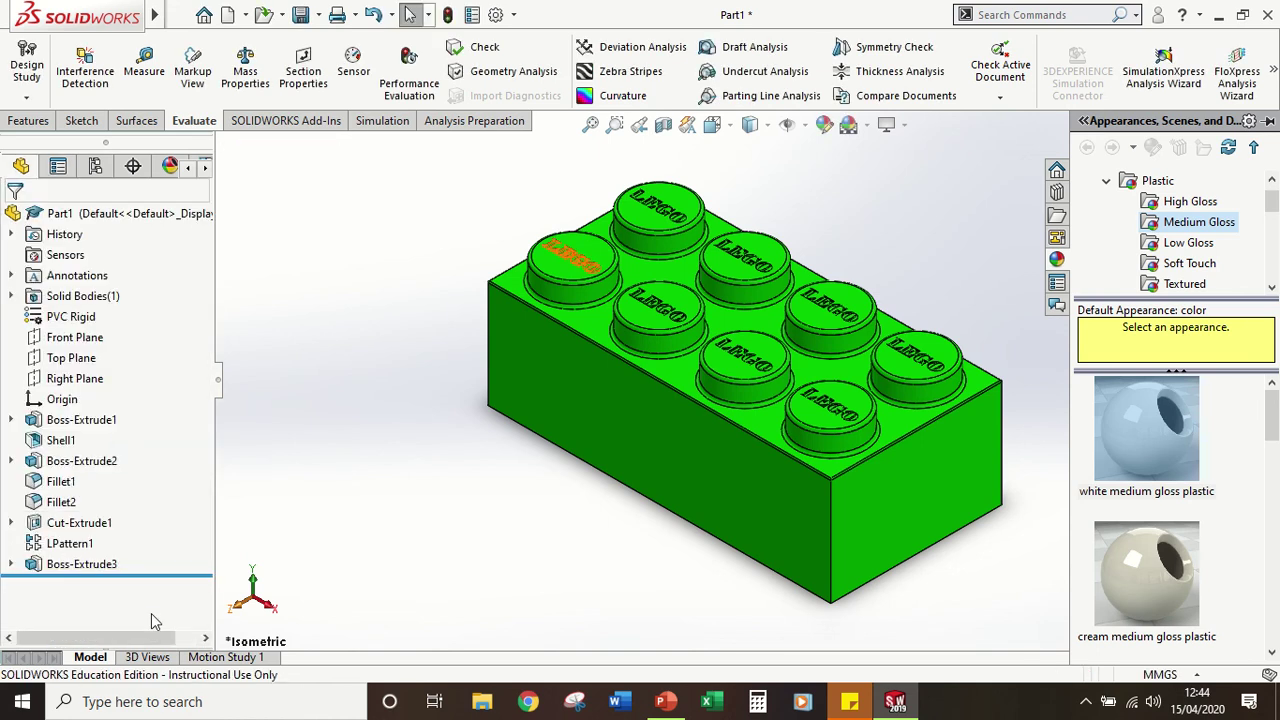
pyautogui.click(389, 502)
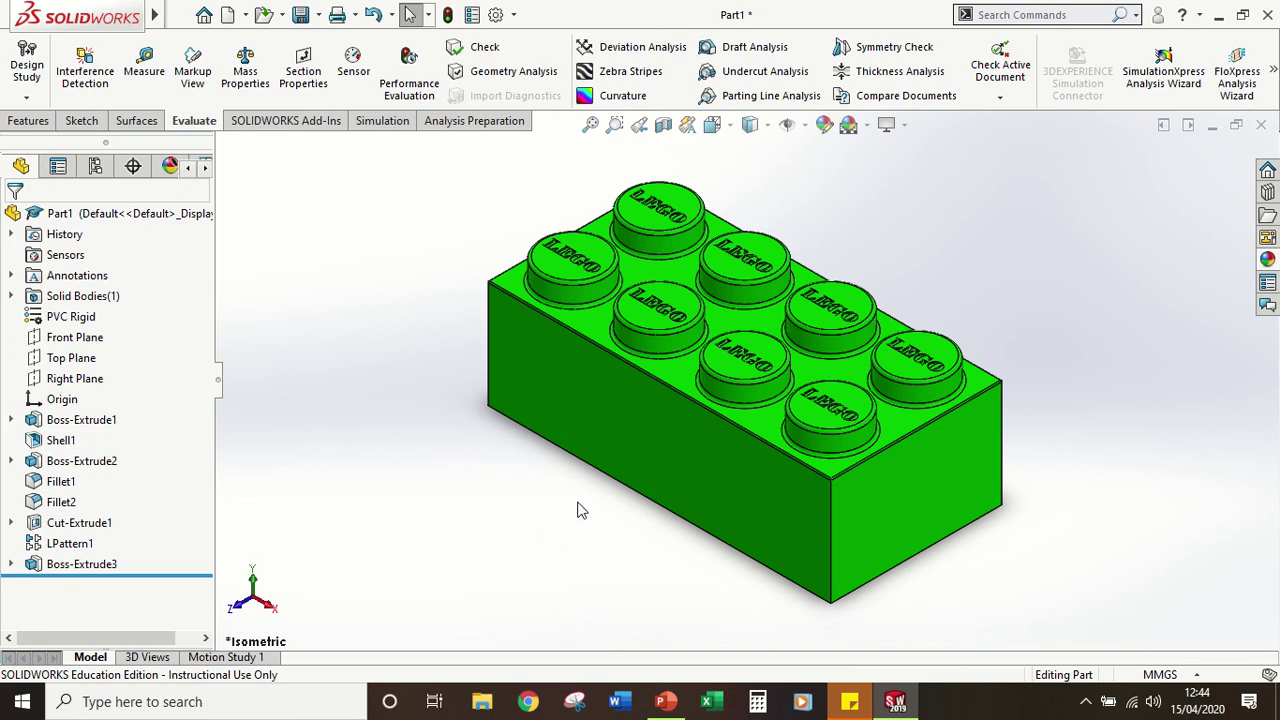
# Step: Apply a dark yellow colour only to the brick's long front side face
pyautogui.rightClick(638, 436)
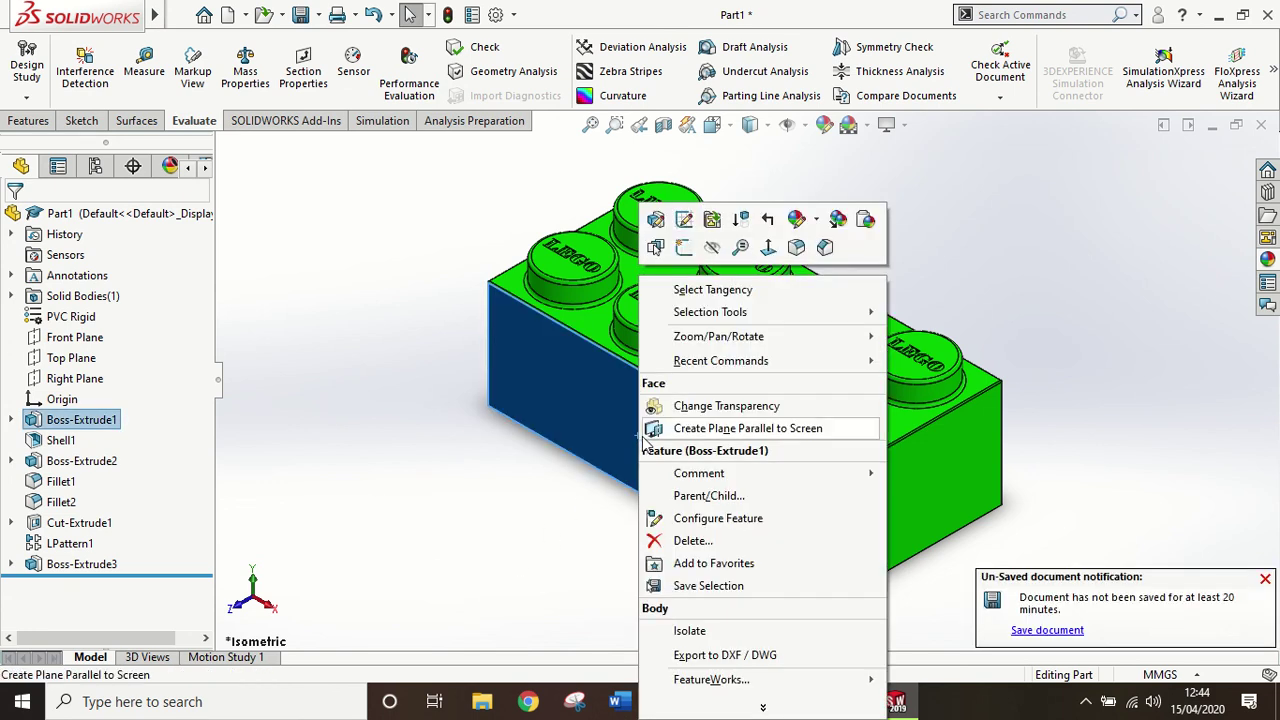
pyautogui.click(806, 220)
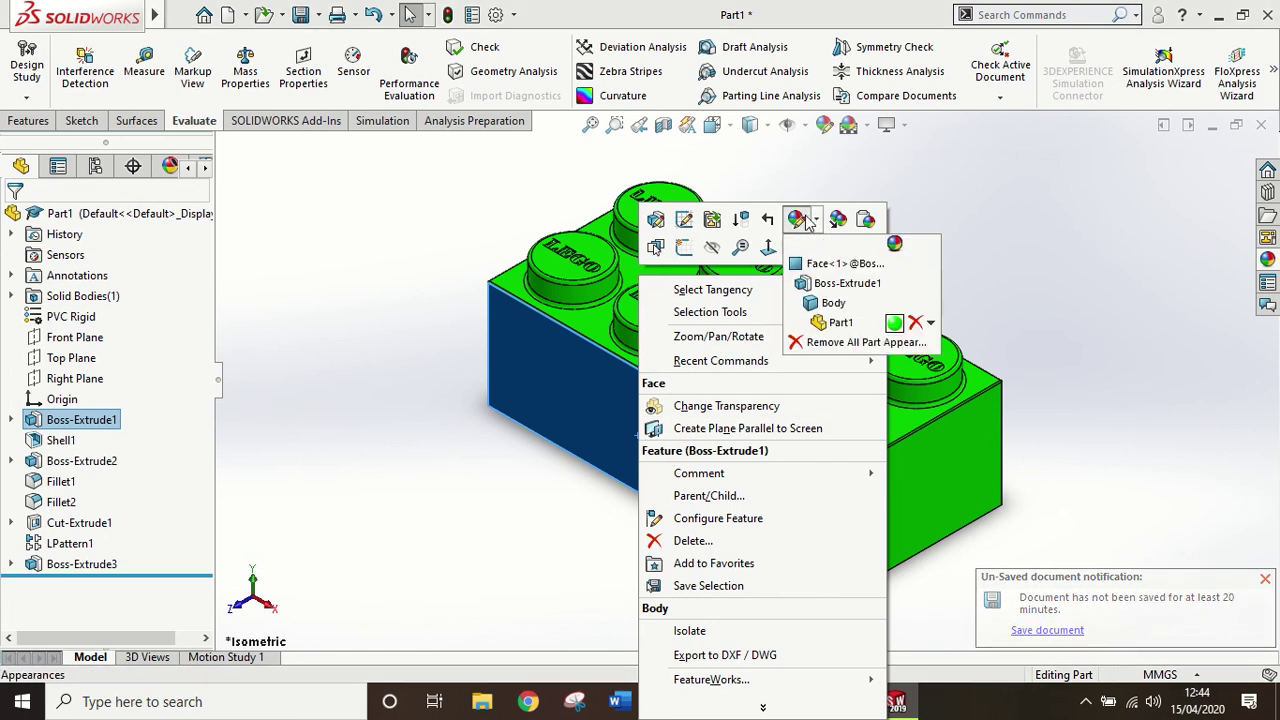
pyautogui.click(840, 263)
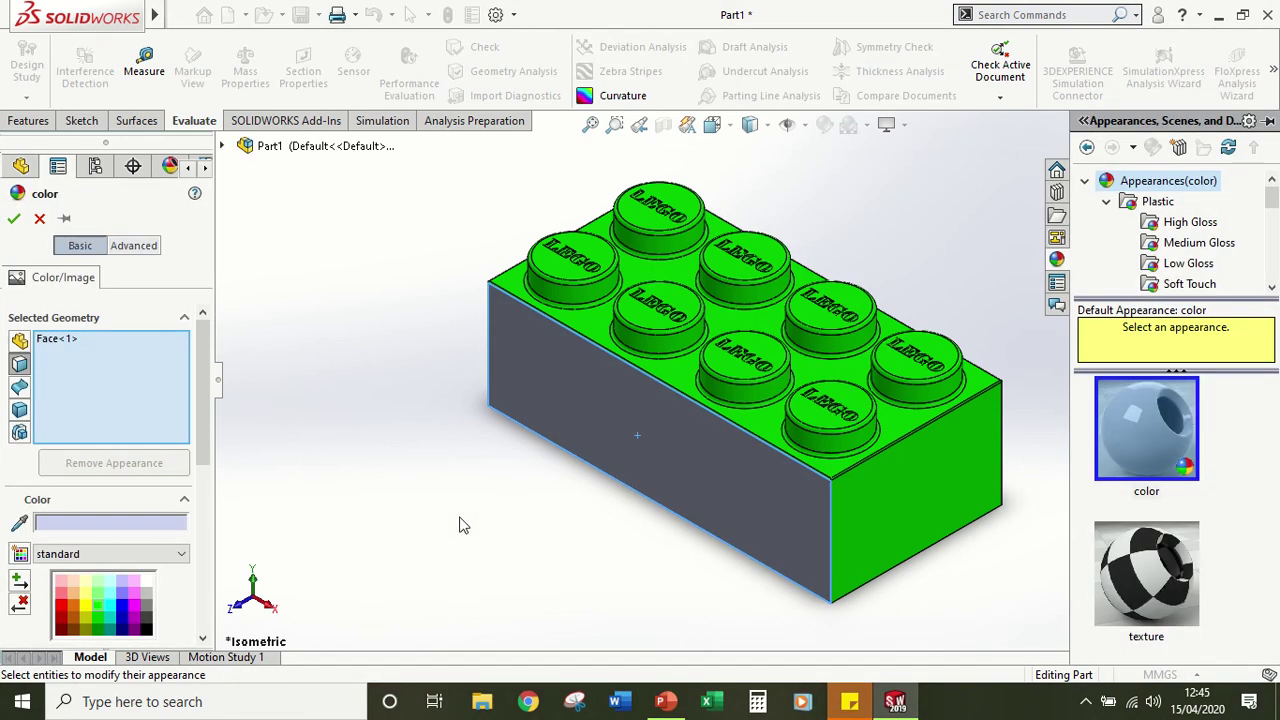
pyautogui.click(90, 612)
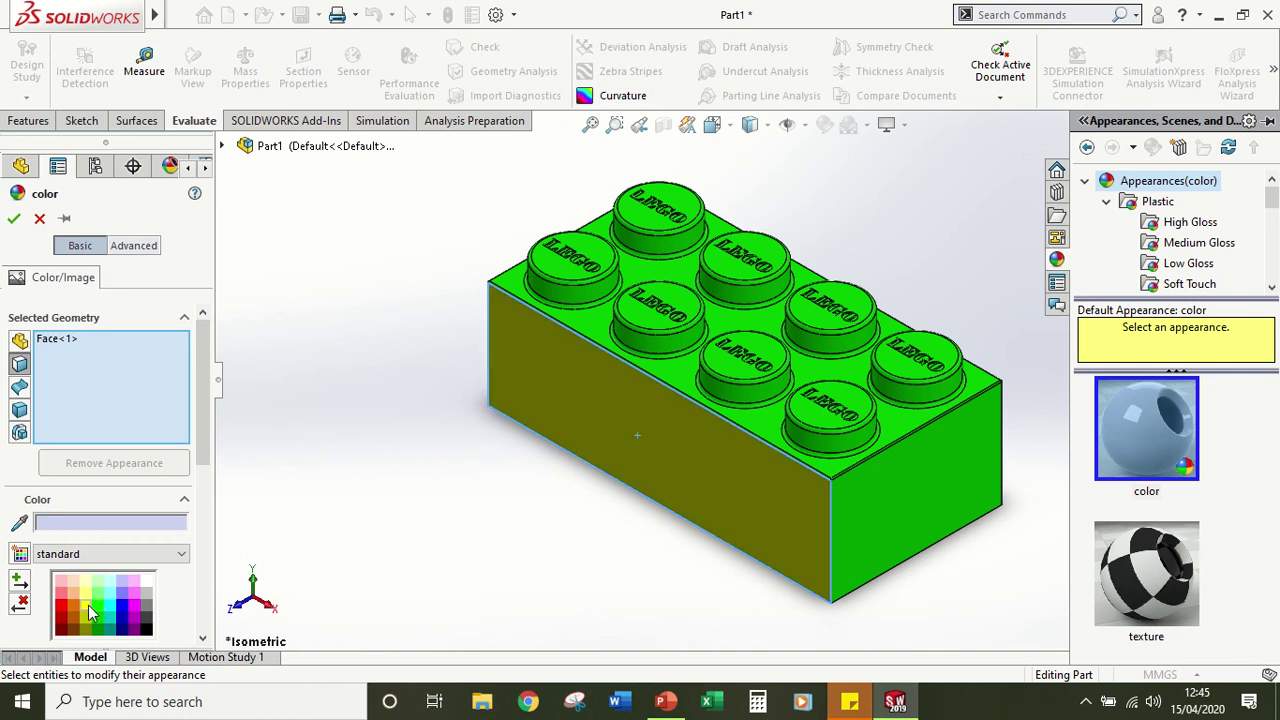
pyautogui.click(14, 218)
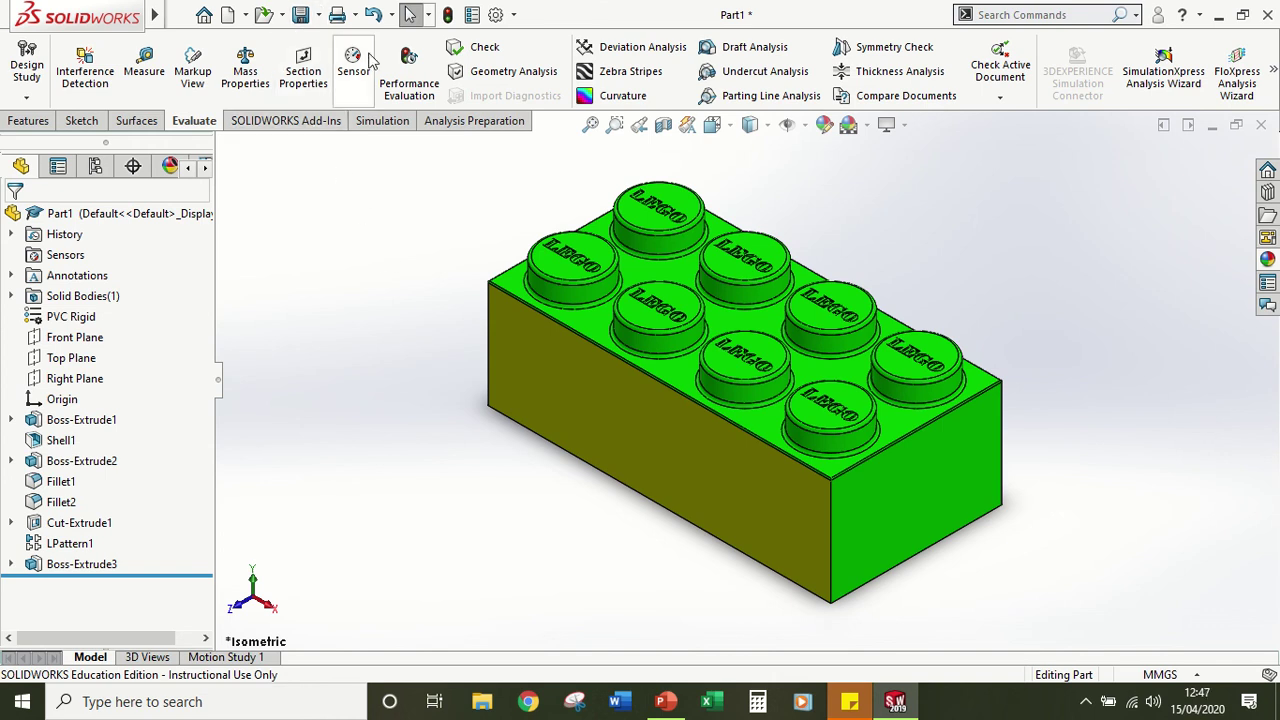
pyautogui.moveTo(540, 8)
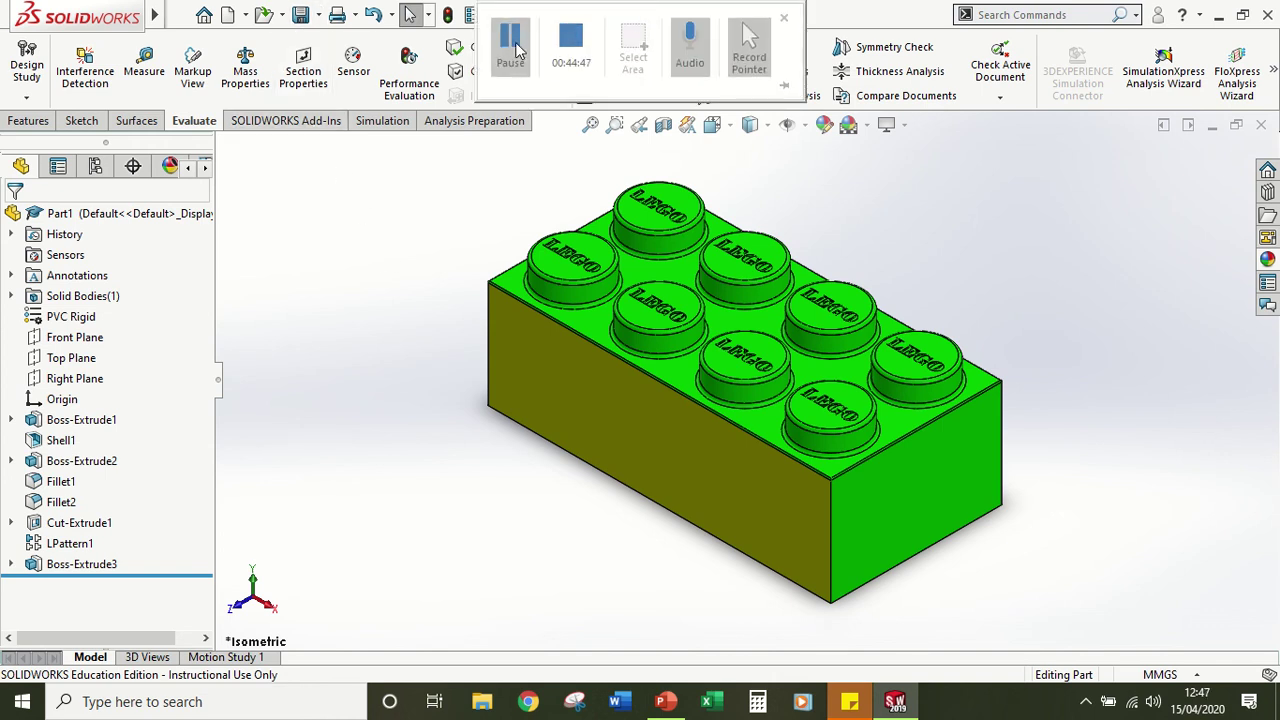